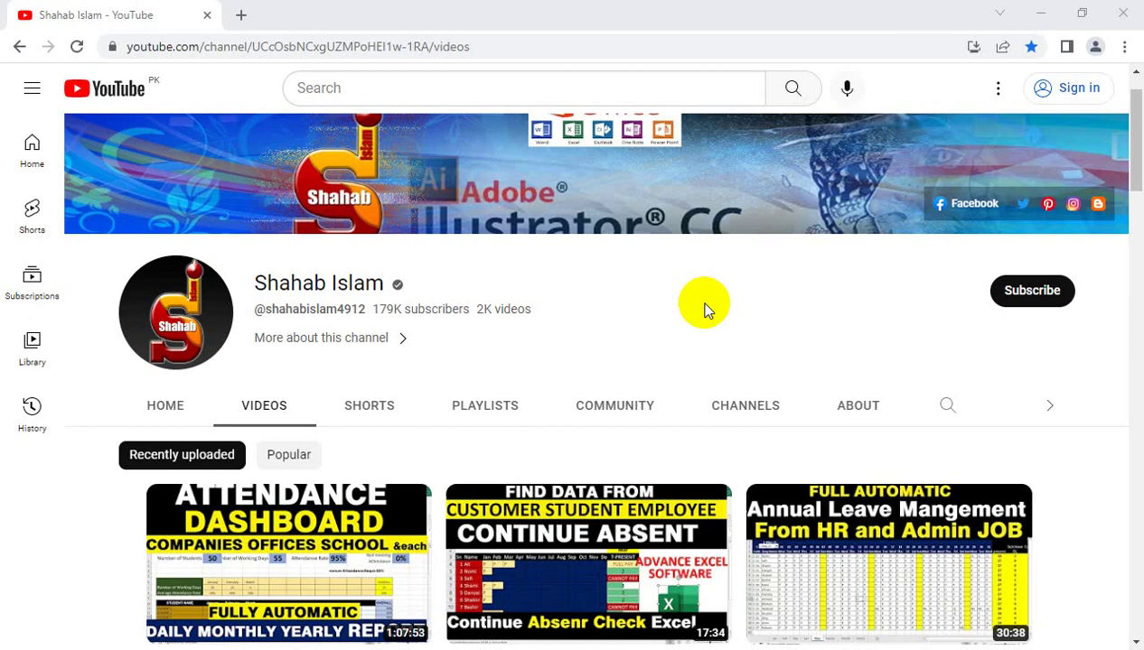
# Step: Bring the ATTENDANCE DASHBOARD workbook forward and inspect cells C11 and C10
pyautogui.moveTo(235, 496)
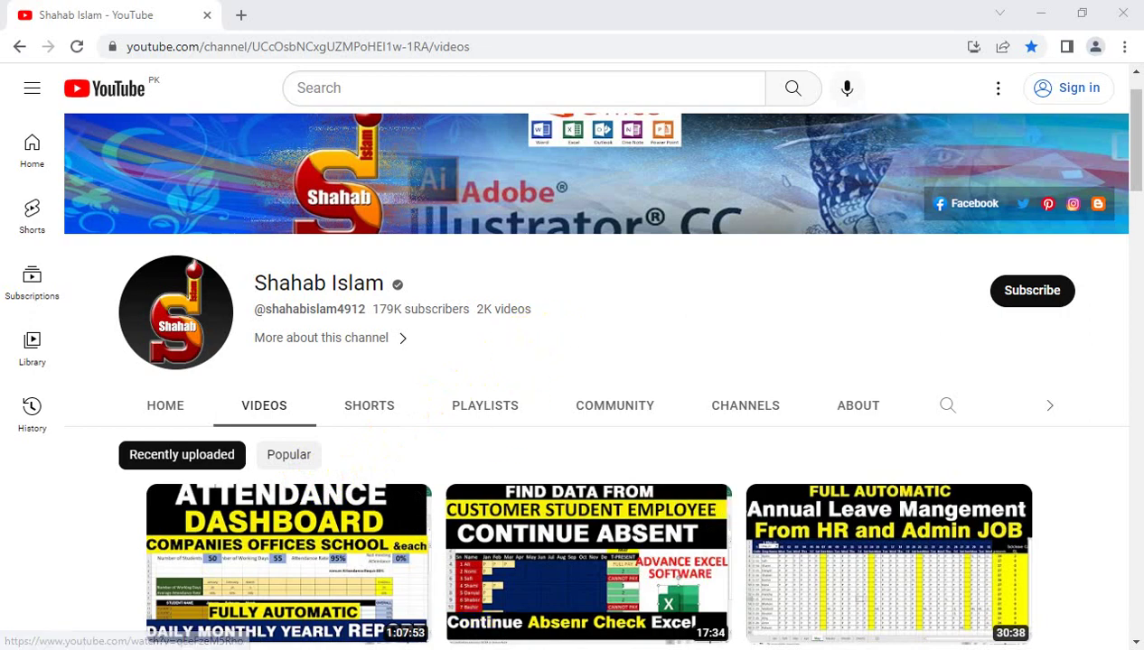
pyautogui.moveTo(542, 647)
pyautogui.click(547, 617)
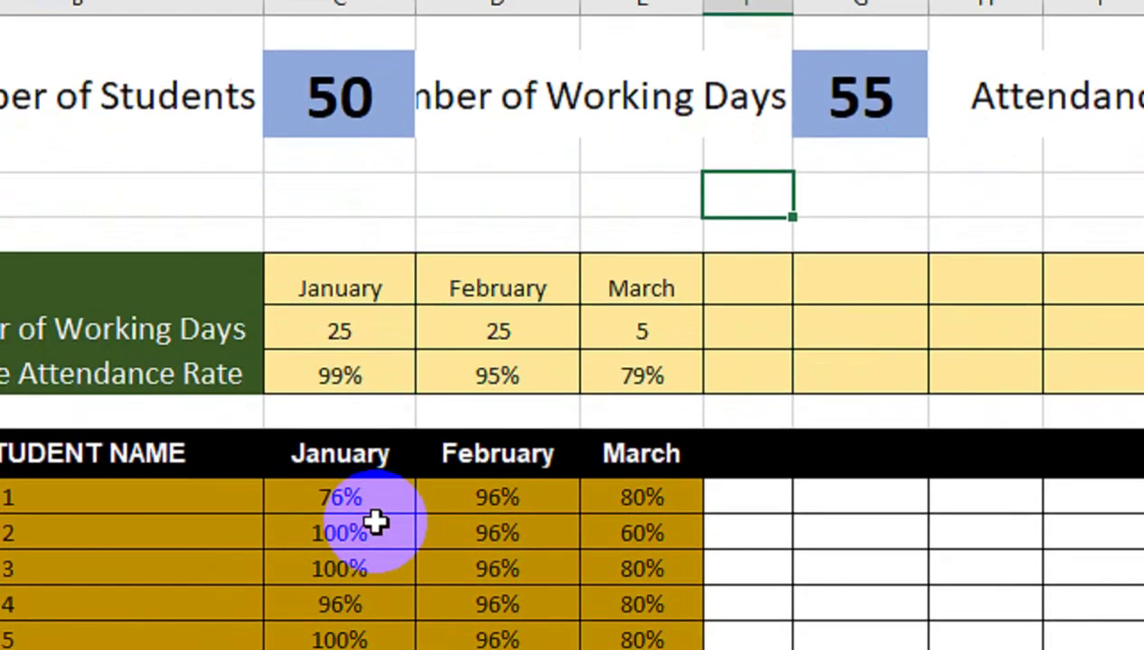
pyautogui.click(343, 492)
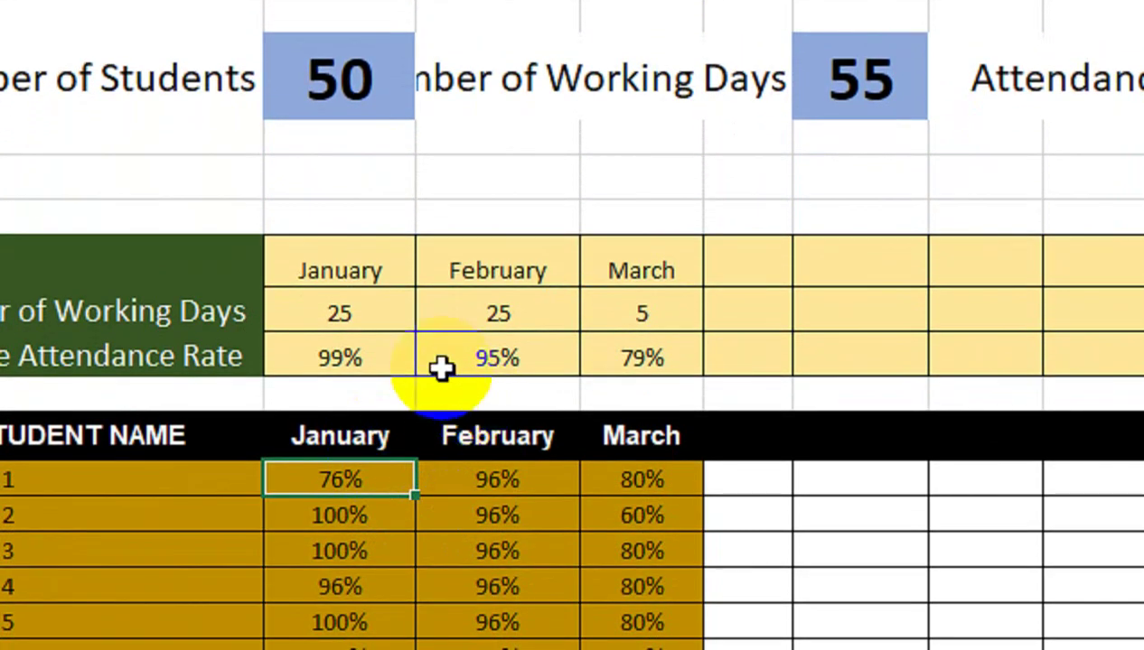
pyautogui.click(371, 439)
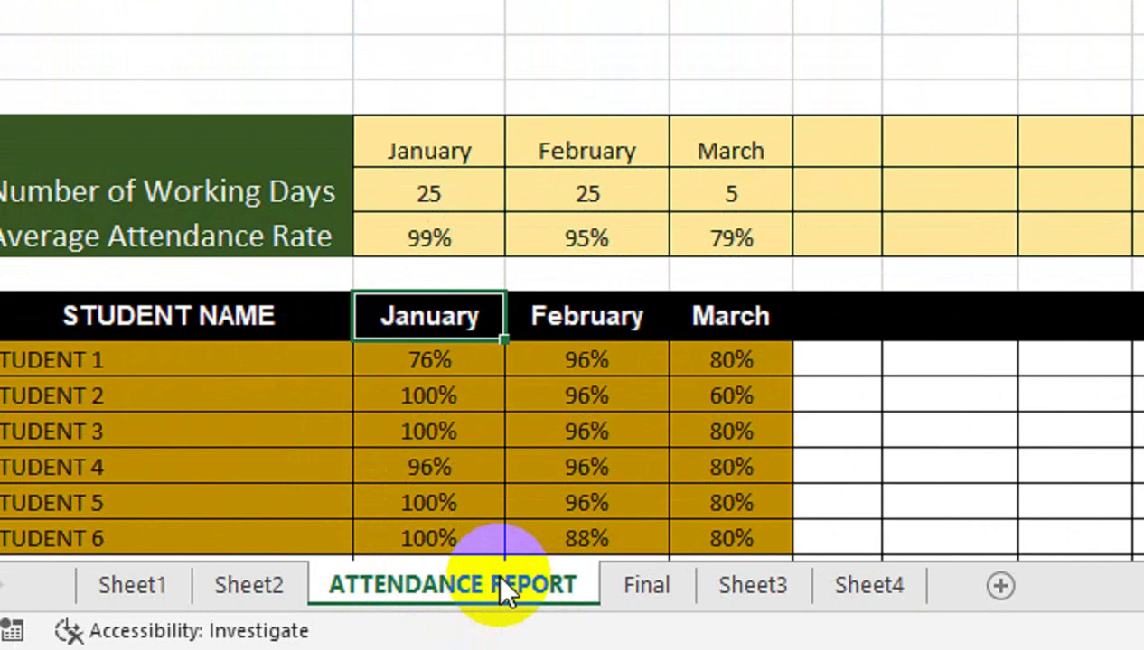
# Step: Copy the ATTENDANCE REPORT sheet and rename the copy 'FINAL REPORT'
pyautogui.rightClick(499, 576)
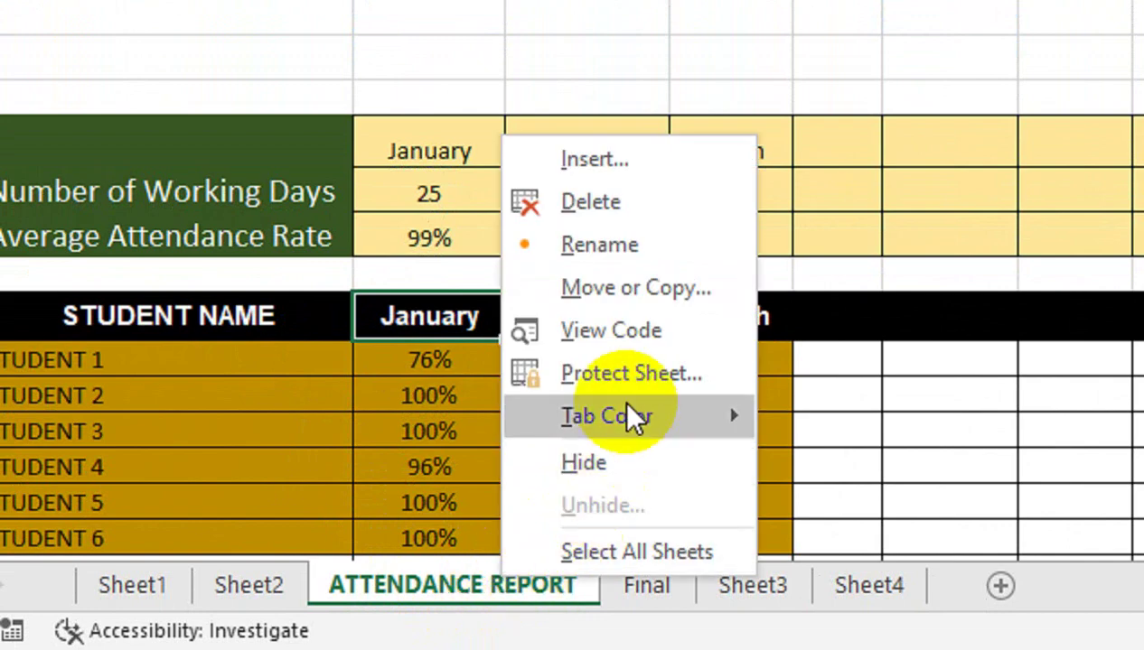
pyautogui.click(653, 287)
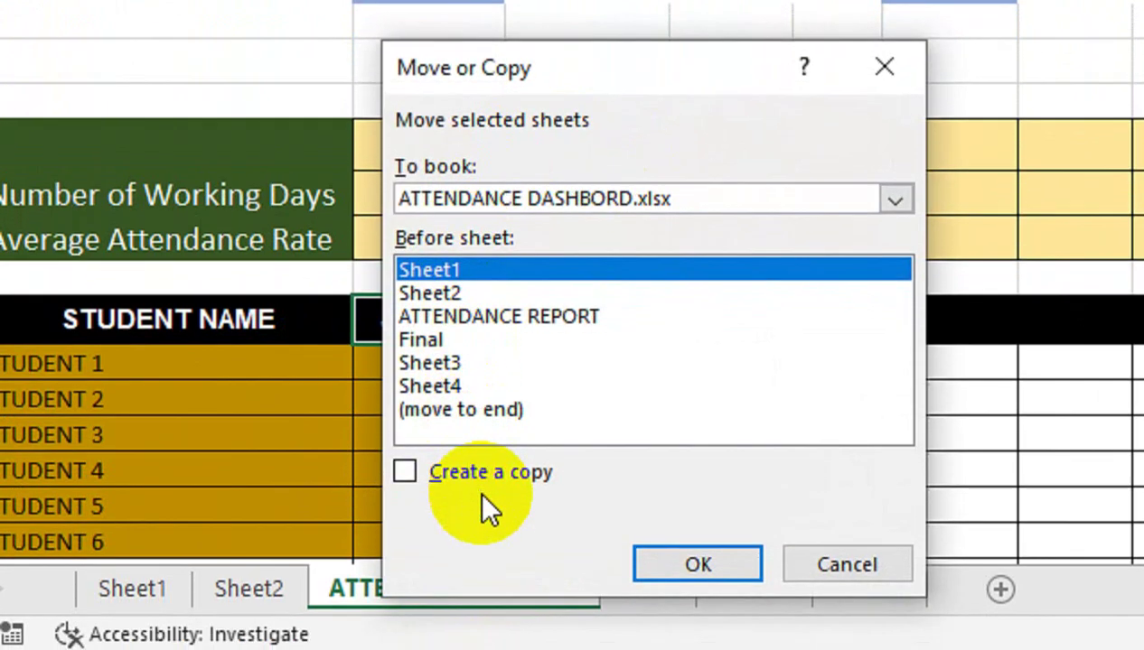
pyautogui.click(506, 474)
pyautogui.click(668, 562)
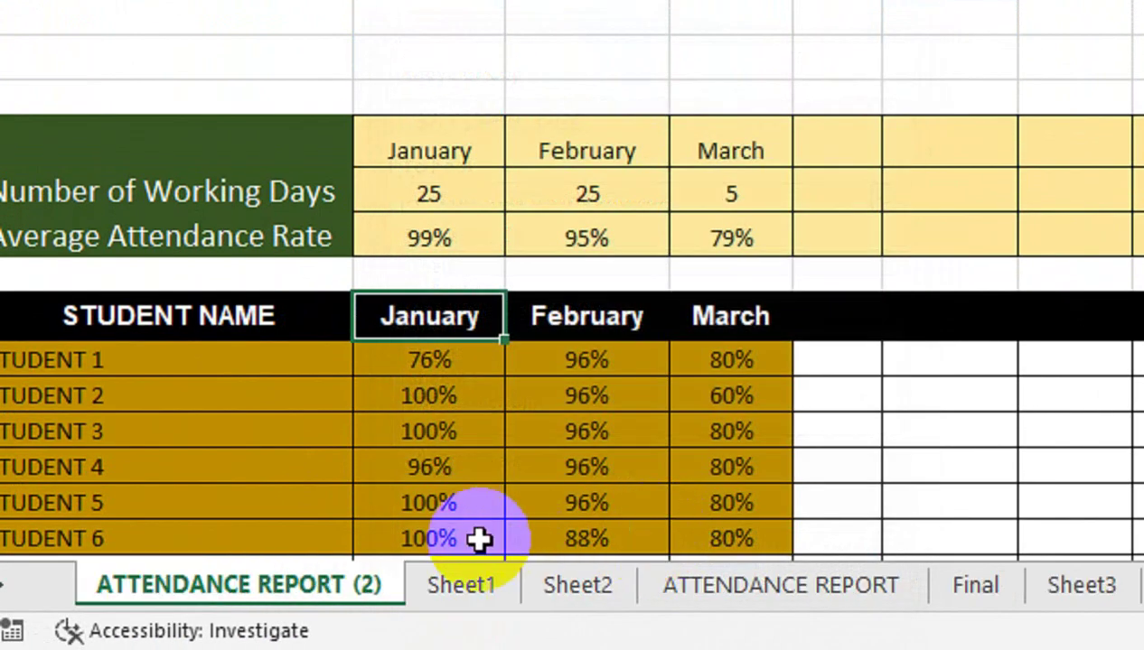
pyautogui.doubleClick(259, 589)
pyautogui.write('Fi')
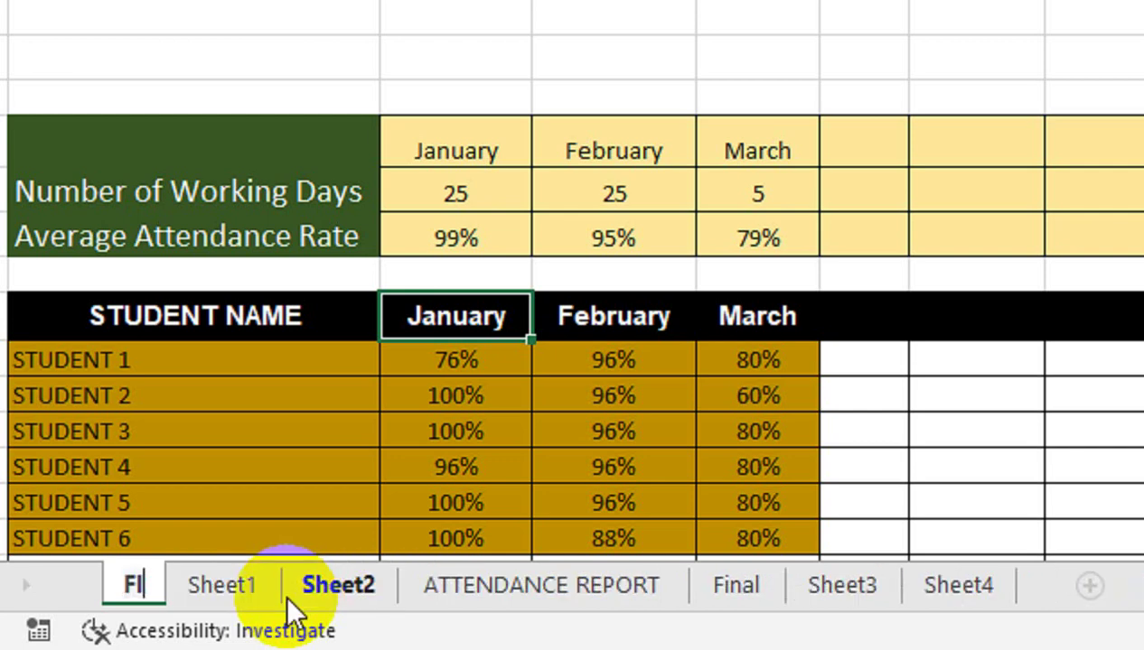
pyautogui.write('NAL REPORT')
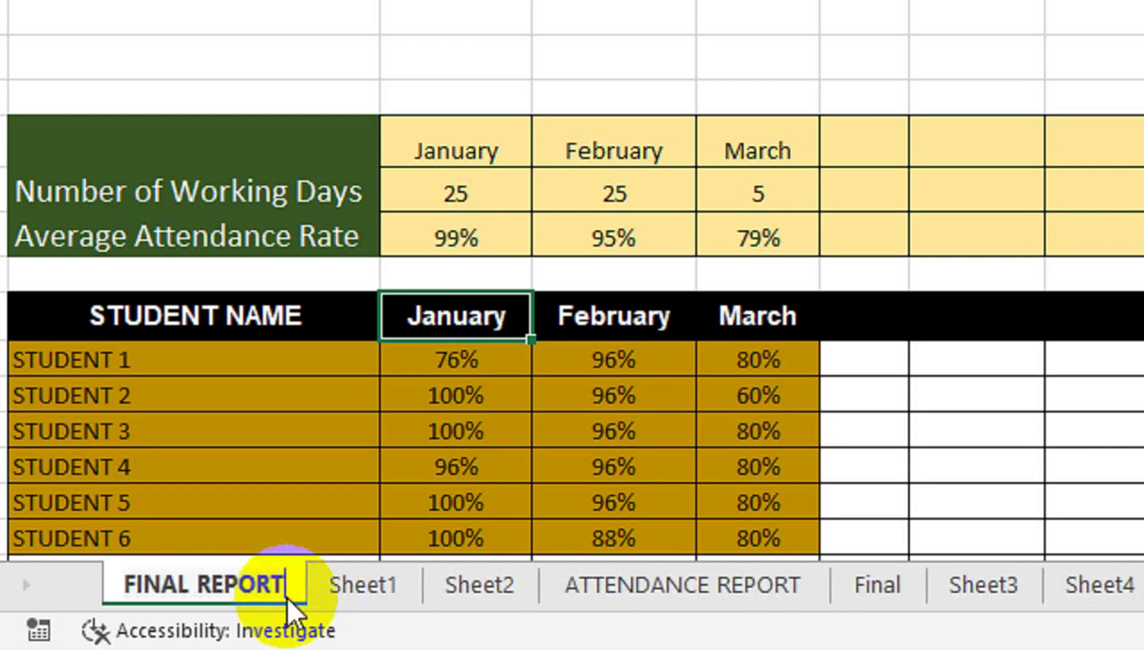
pyautogui.click(514, 360)
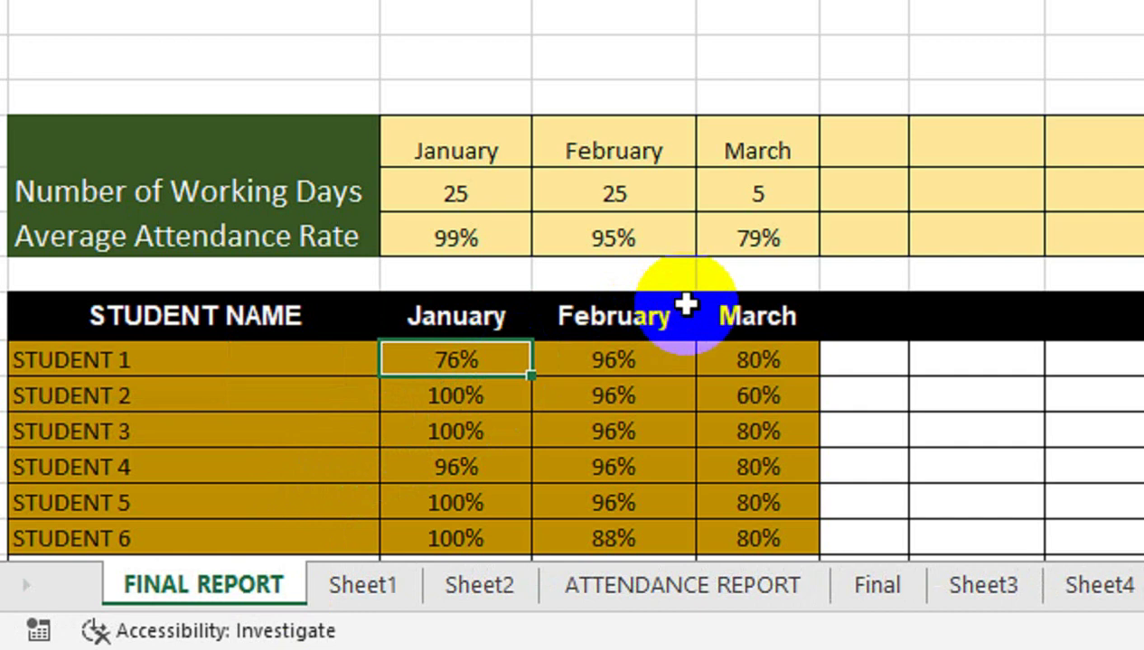
# Step: Clear all student attendance percentages from the January–OVERALL columns
pyautogui.click(749, 394)
pyautogui.click(515, 357)
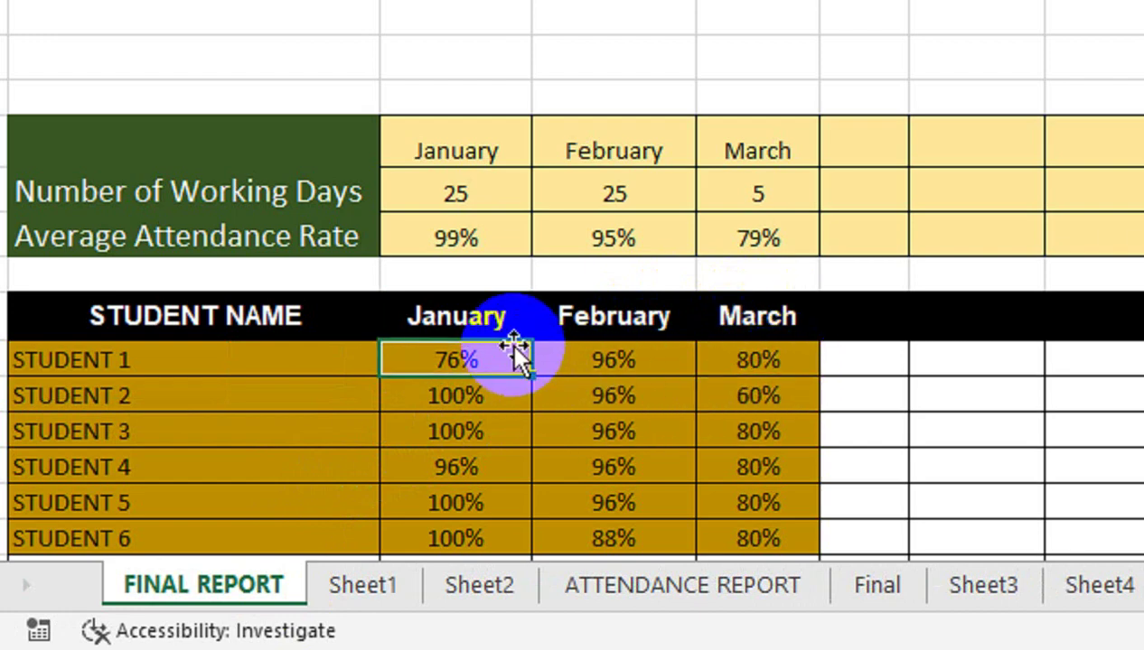
pyautogui.hotkey('shift', 'Right')
pyautogui.hotkey('shift', 'Right')
pyautogui.hotkey('shift', 'Right')
pyautogui.hotkey('shift', 'Right')
pyautogui.hotkey('shift', 'Right')
pyautogui.hotkey('shift', 'Right')
pyautogui.hotkey('shift', 'Right')
pyautogui.hotkey('shift', 'Right')
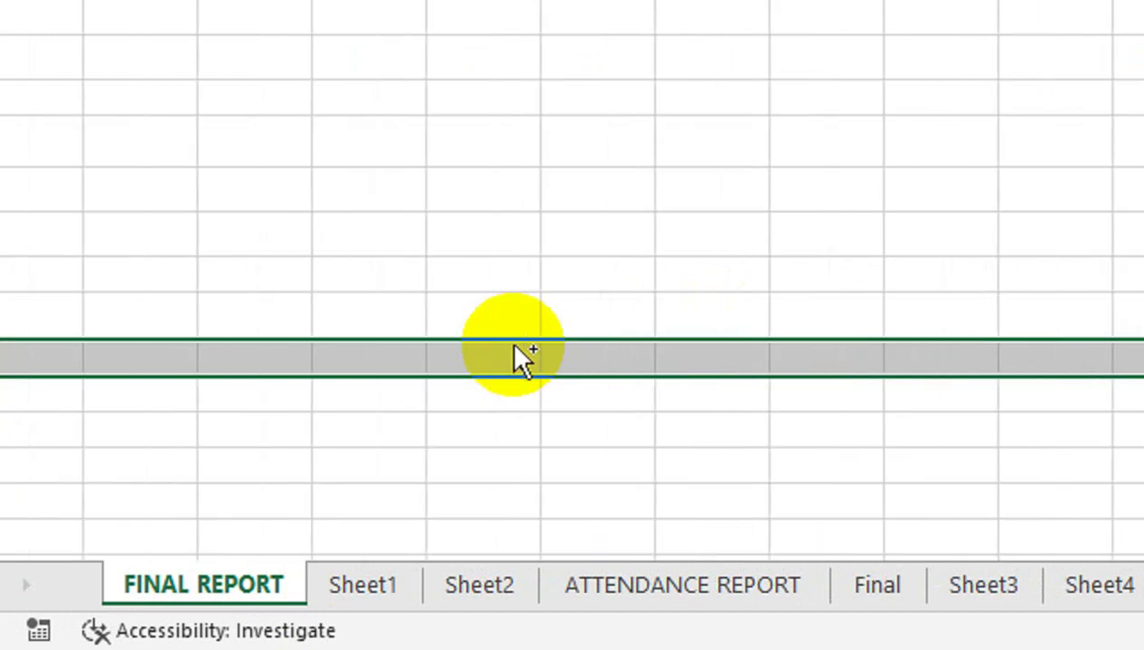
pyautogui.hotkey('ctrl', 'shift', 'Down')
pyautogui.hotkey('ctrl', 'BackSpace')
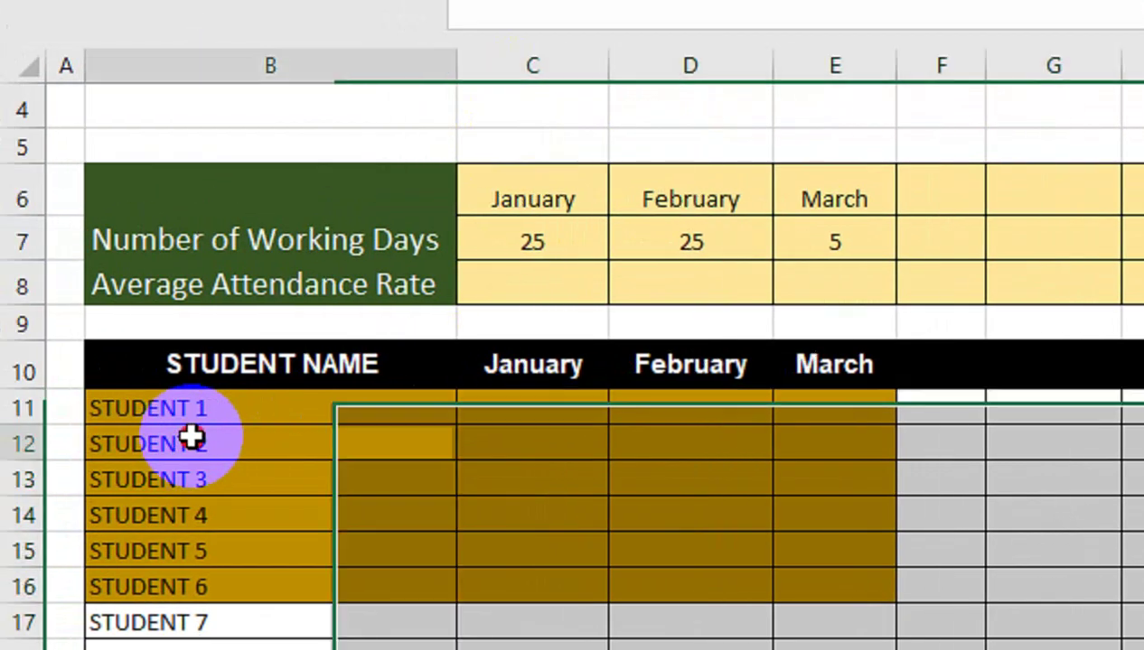
# Step: Relabel the STUDENT NAME header as DAY and enter days 1 and 2 below it
pyautogui.click(194, 438)
pyautogui.click(259, 383)
pyautogui.write('D')
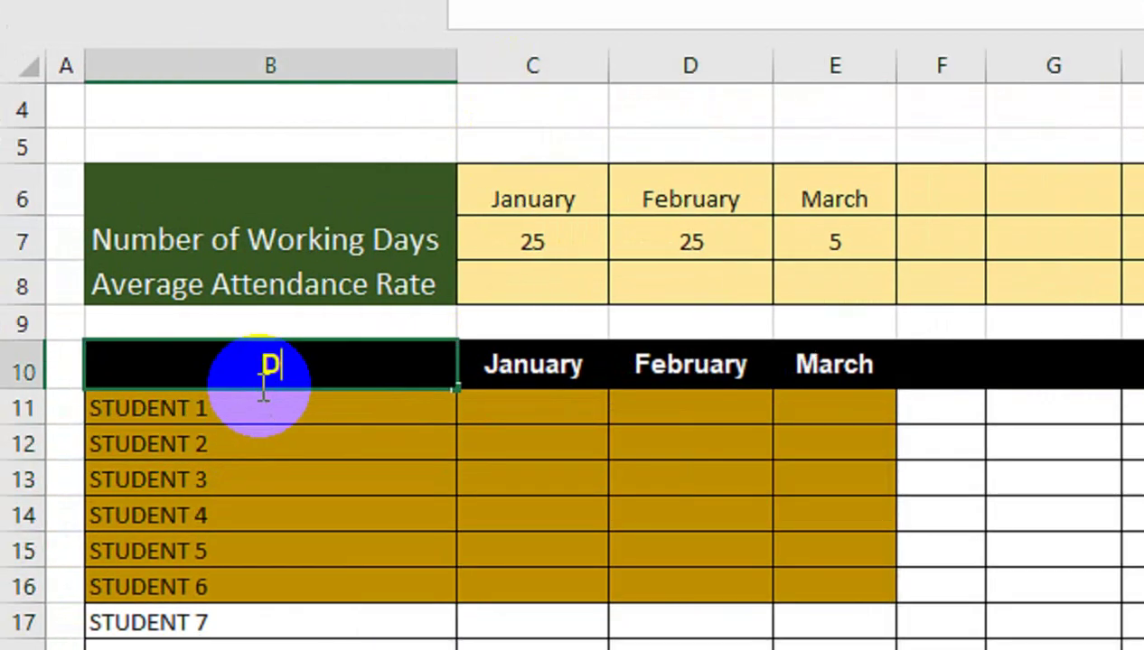
pyautogui.write('AY')
pyautogui.press('Return')
pyautogui.write('1')
pyautogui.press('Return')
pyautogui.write('2')
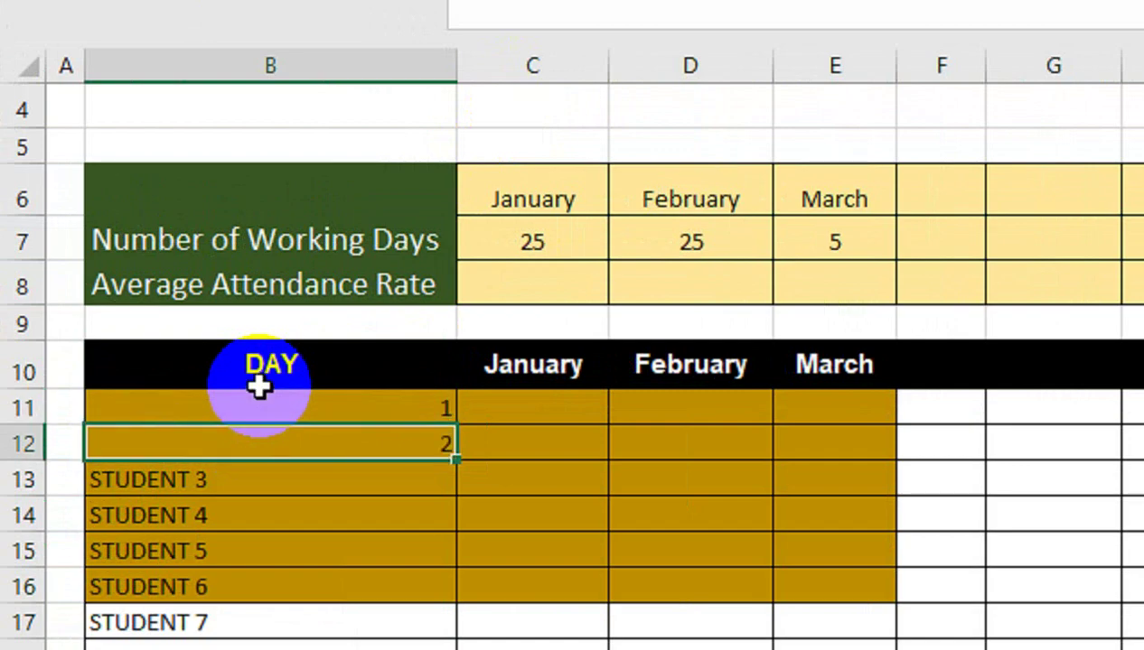
pyautogui.press('Return')
# Step: Remove the grey fill from extra OVERALL cells N14:N17 and select days 1–2 as a series
pyautogui.moveTo(940, 407); pyautogui.dragTo(506, 587)
pyautogui.moveTo(337, 543); pyautogui.dragTo(337, 546)
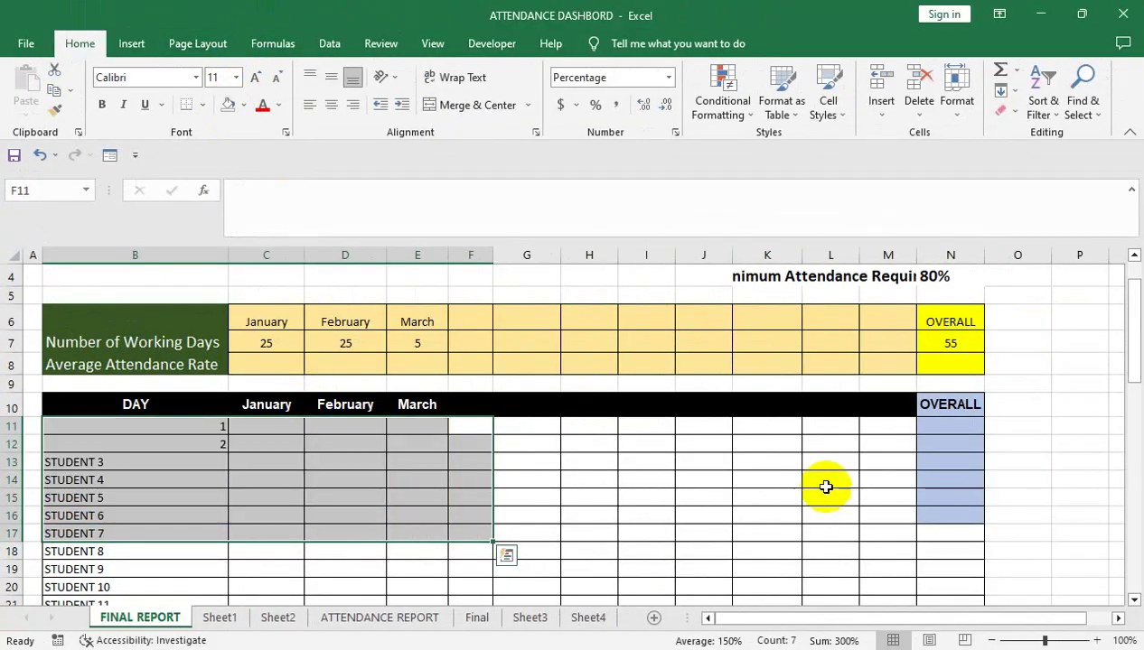
pyautogui.moveTo(949, 406); pyautogui.dragTo(952, 569)
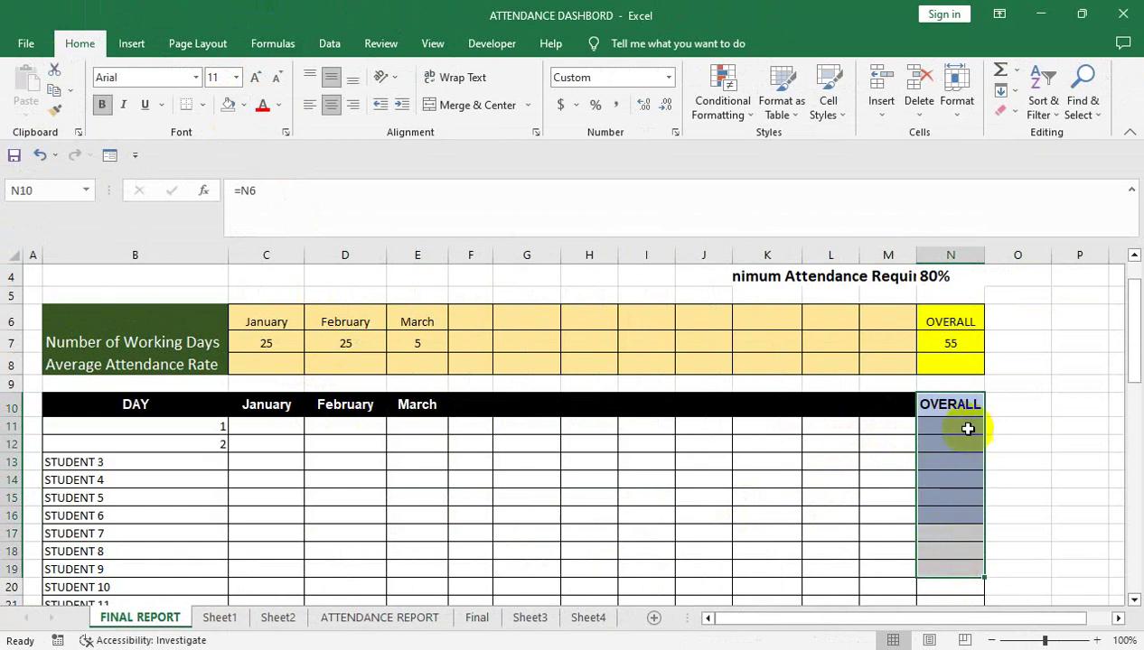
pyautogui.moveTo(951, 480); pyautogui.dragTo(956, 534)
pyautogui.click(230, 106)
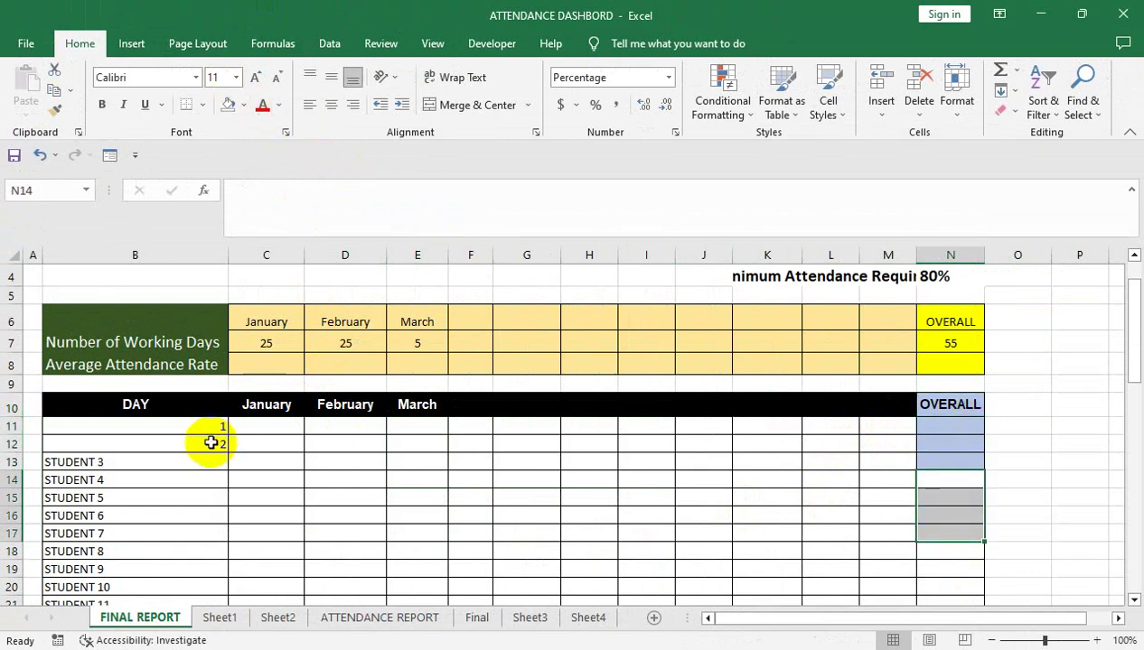
pyautogui.moveTo(212, 428); pyautogui.dragTo(224, 456)
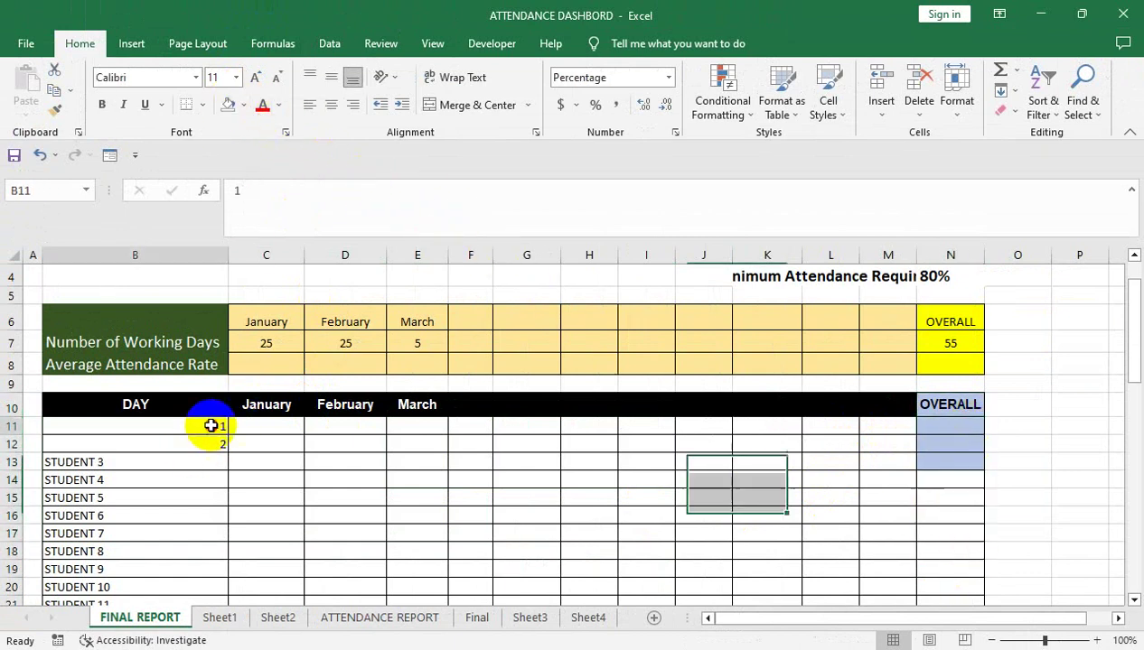
pyautogui.click(226, 618)
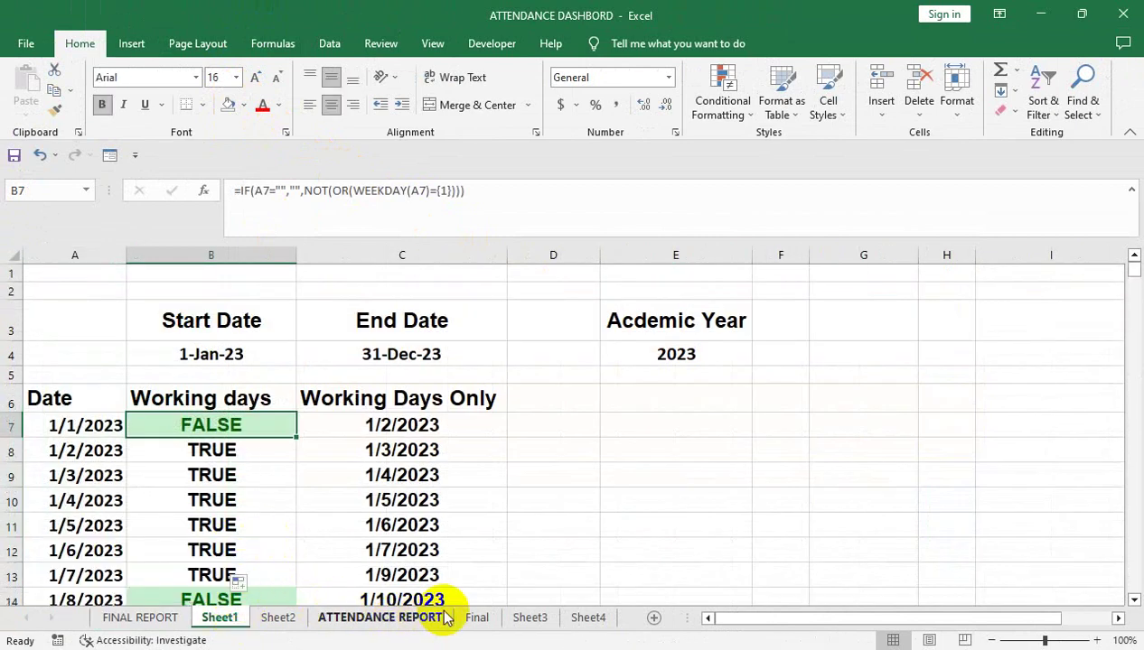
pyautogui.click(170, 618)
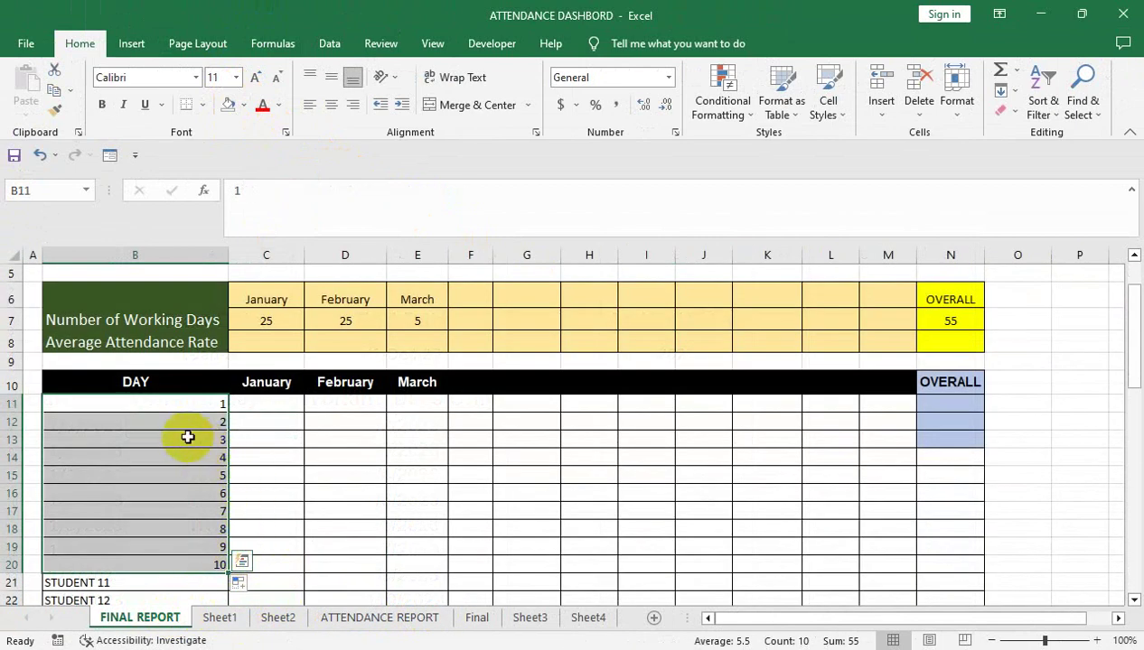
# Step: Extend the DAY numbers down to 31 and select the leftover STUDENT 32–50 rows
pyautogui.moveTo(1042, 643); pyautogui.dragTo(1035, 642)
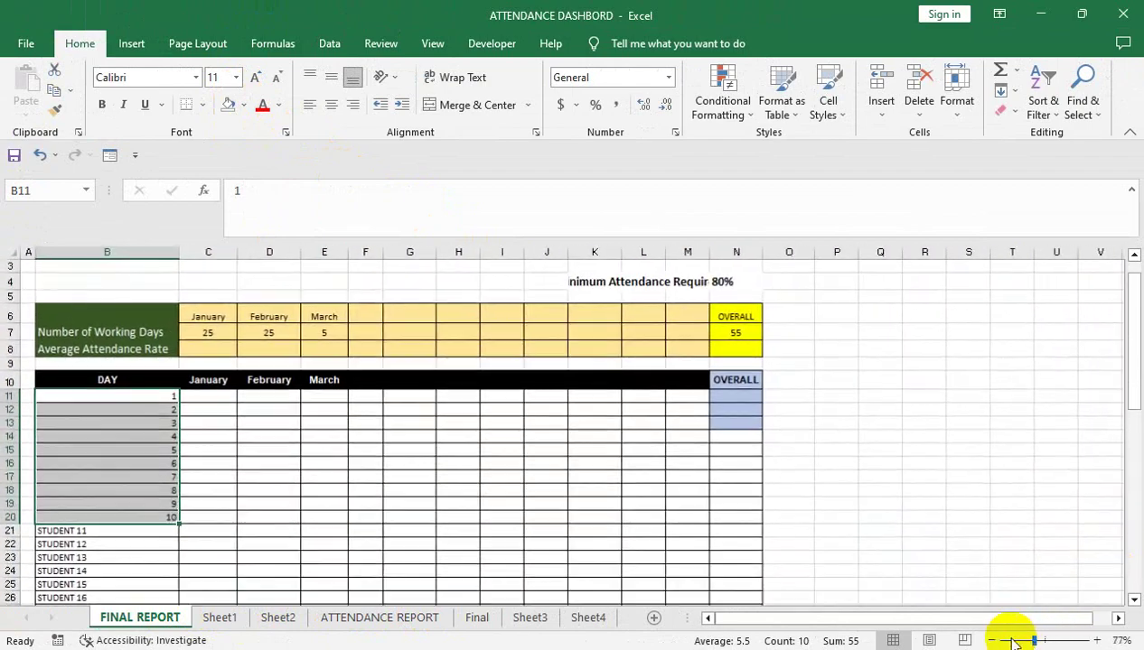
pyautogui.moveTo(179, 521)
pyautogui.mouseDown()
pyautogui.moveTo(179, 607)
pyautogui.moveTo(200, 399)
pyautogui.moveTo(194, 424)
pyautogui.mouseUp()
pyautogui.click(120, 437)
pyautogui.click(117, 430)
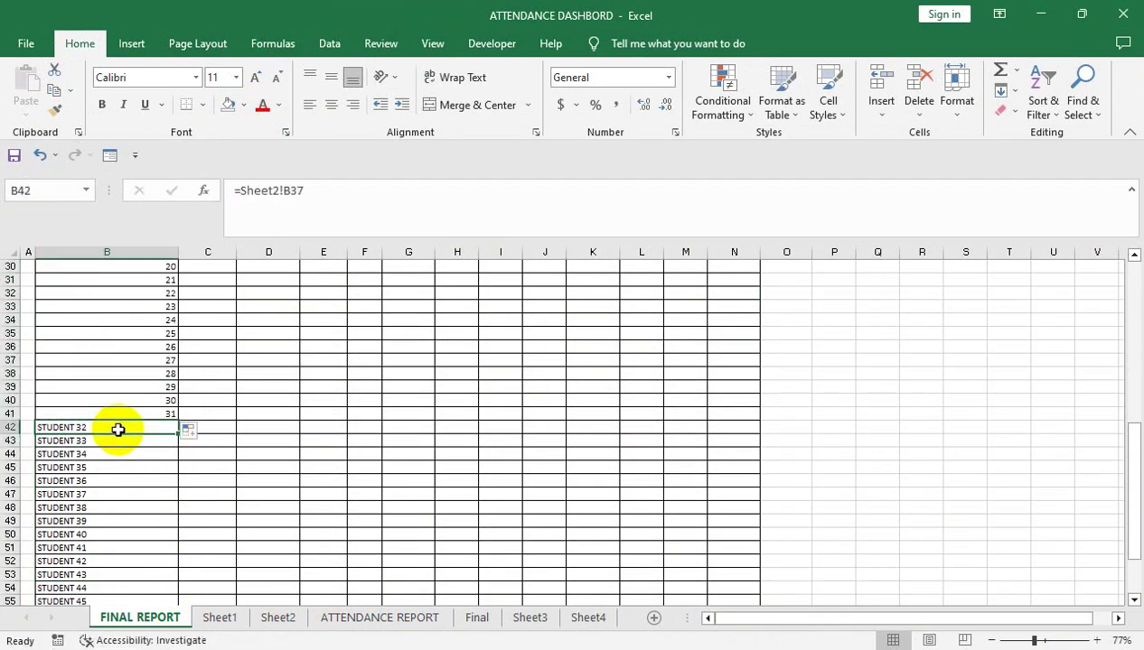
pyautogui.hotkey('shift', 'Right')
pyautogui.hotkey('shift', 'Right')
pyautogui.hotkey('shift', 'Right')
pyautogui.hotkey('shift', 'Right')
pyautogui.hotkey('shift', 'Right')
pyautogui.hotkey('shift', 'Right')
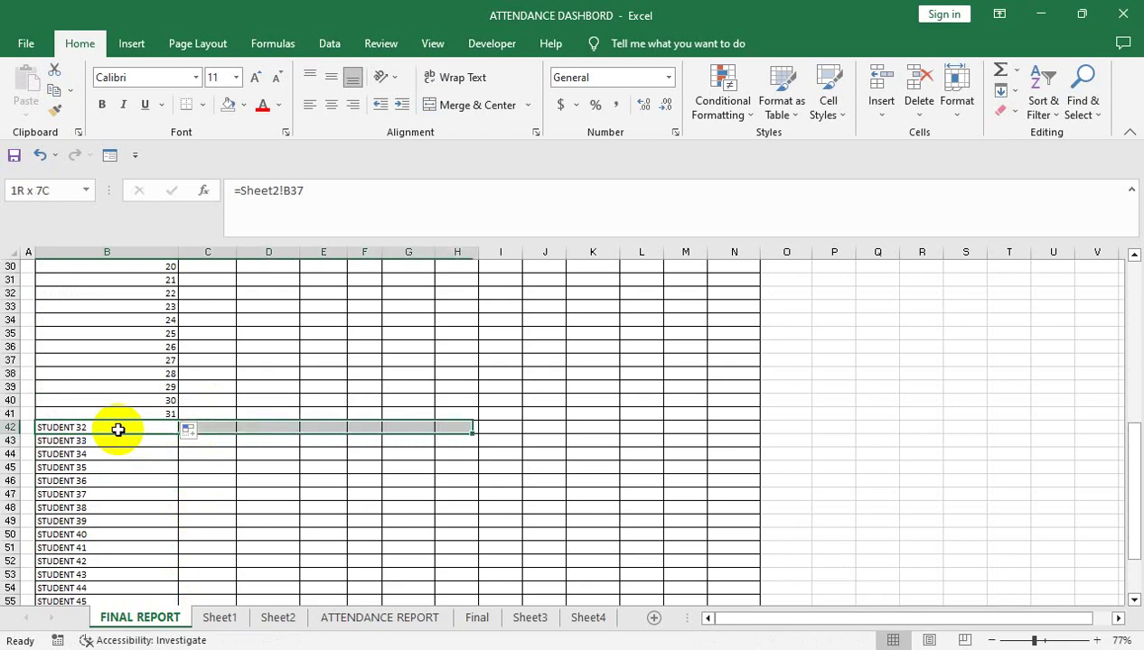
pyautogui.hotkey('shift', 'Right')
pyautogui.hotkey('shift', 'Right')
pyautogui.hotkey('shift', 'Right')
pyautogui.hotkey('shift', 'Right')
pyautogui.hotkey('shift', 'Right')
pyautogui.hotkey('shift', 'Right')
pyautogui.hotkey('ctrl', 'shift', 'Down')
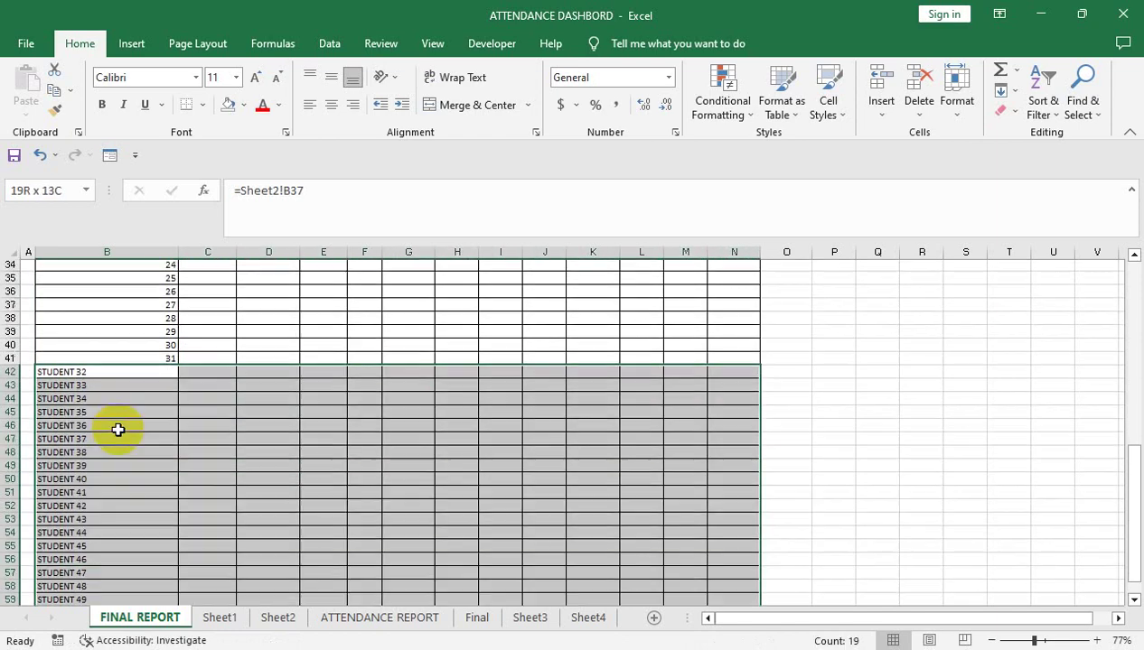
# Step: Clear all contents and formatting from the leftover student rows
pyautogui.click(1002, 110)
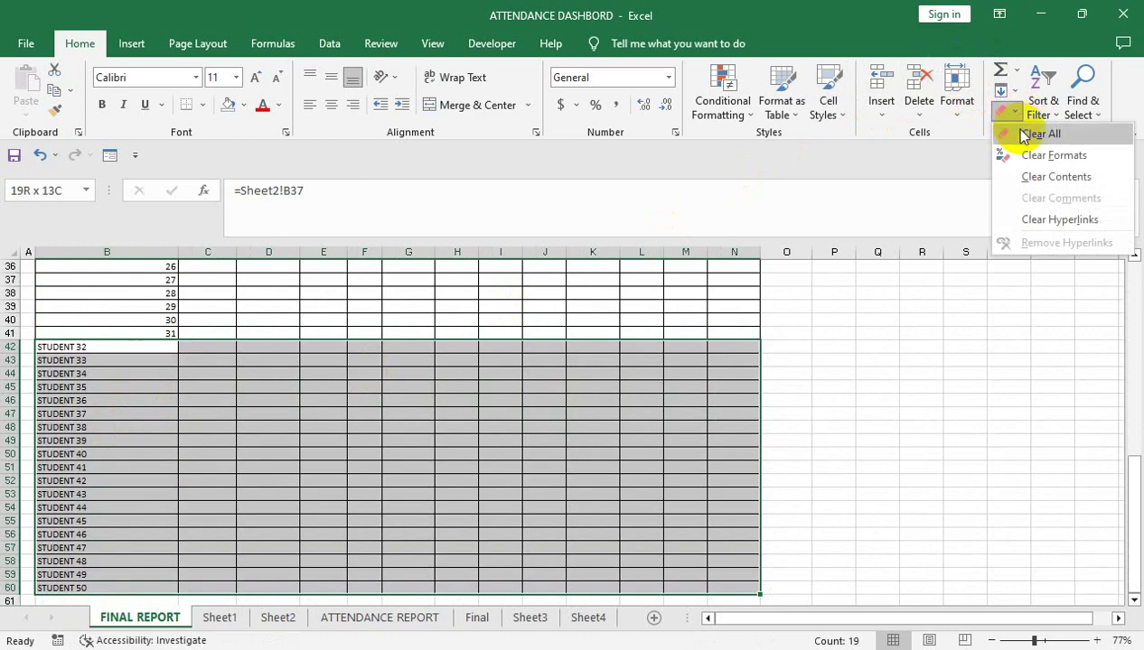
pyautogui.click(1023, 133)
pyautogui.click(664, 361)
pyautogui.hotkey('ctrl', 'Up')
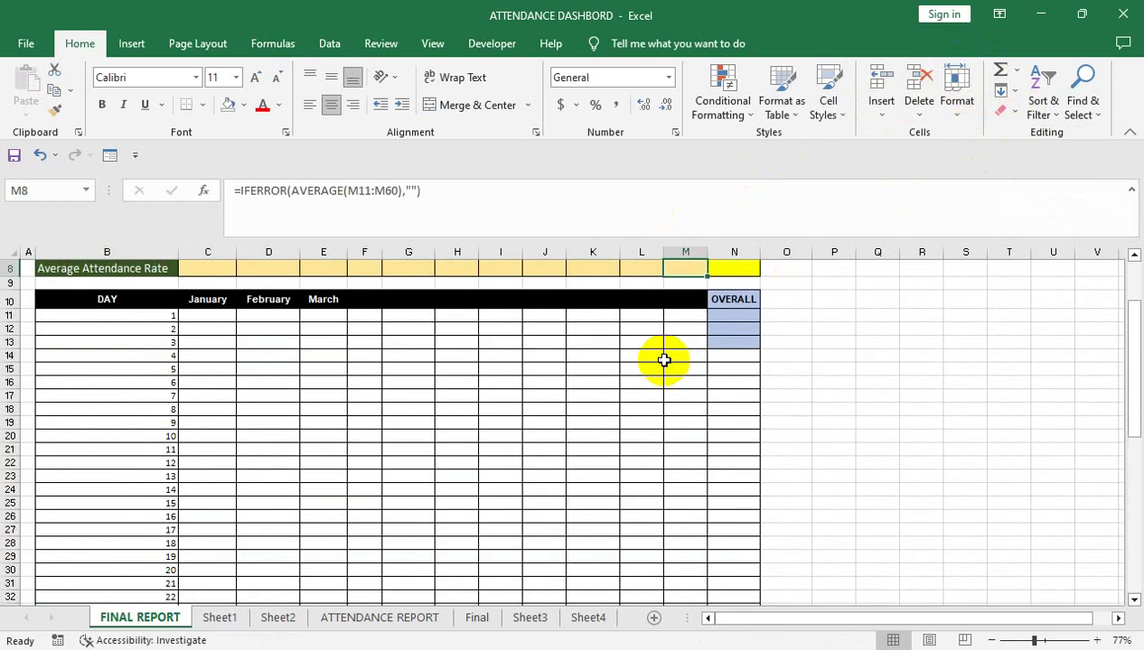
pyautogui.click(624, 366)
pyautogui.hotkey('ctrl', 'Up')
pyautogui.hotkey('ctrl', 'Up')
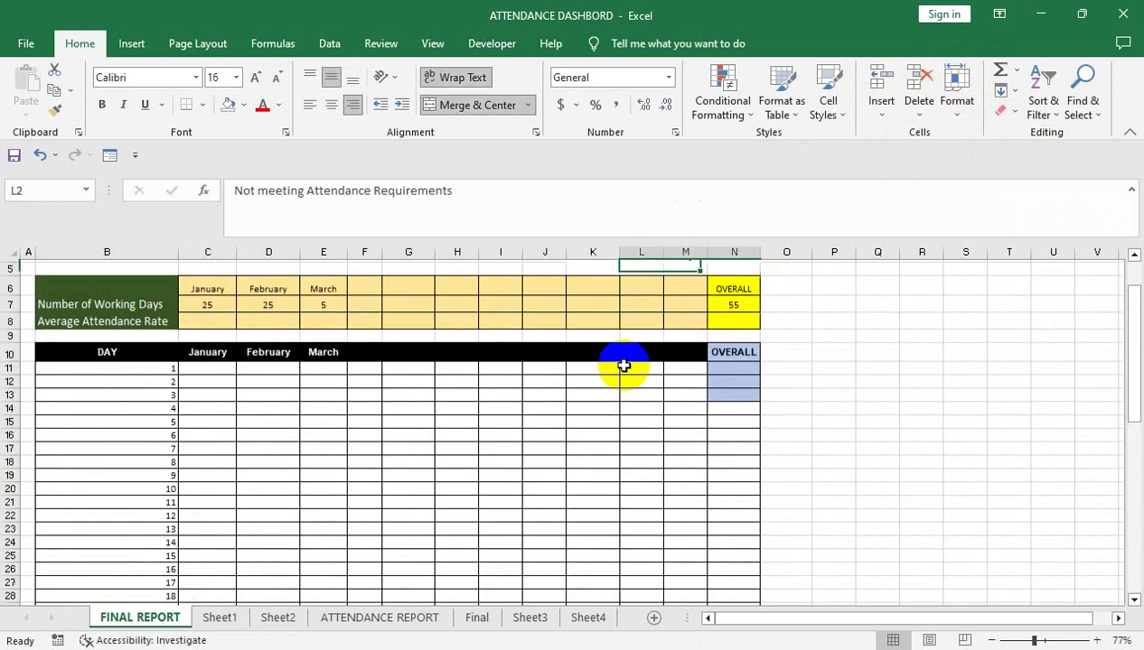
pyautogui.hotkey('ctrl', 'Up')
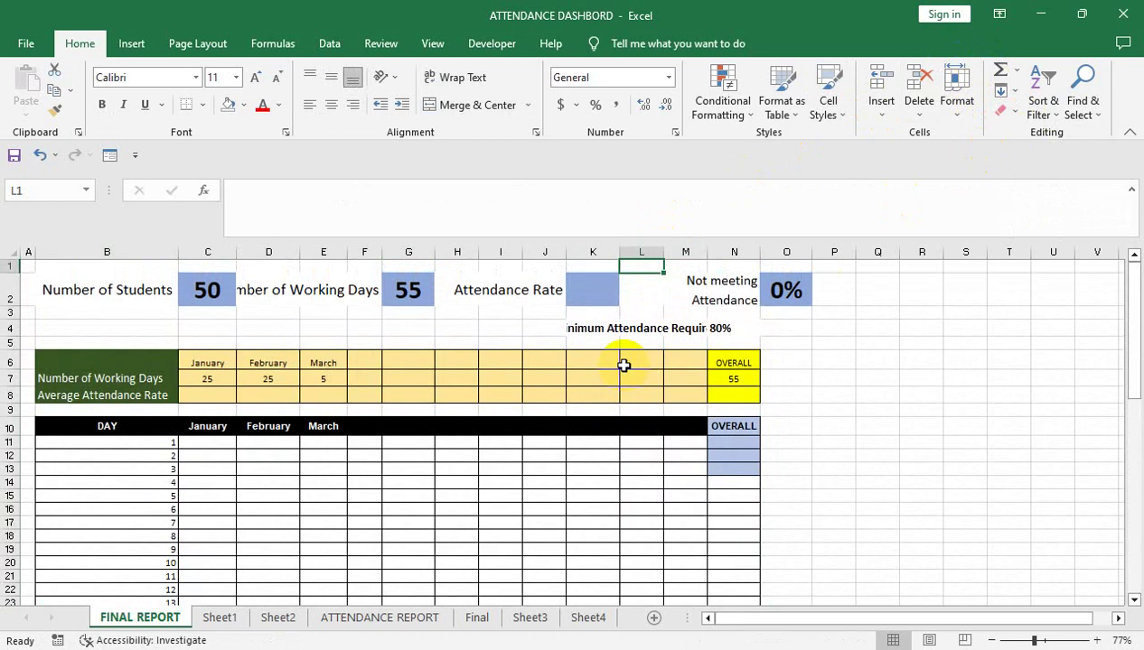
pyautogui.click(108, 287)
pyautogui.click(5, 290)
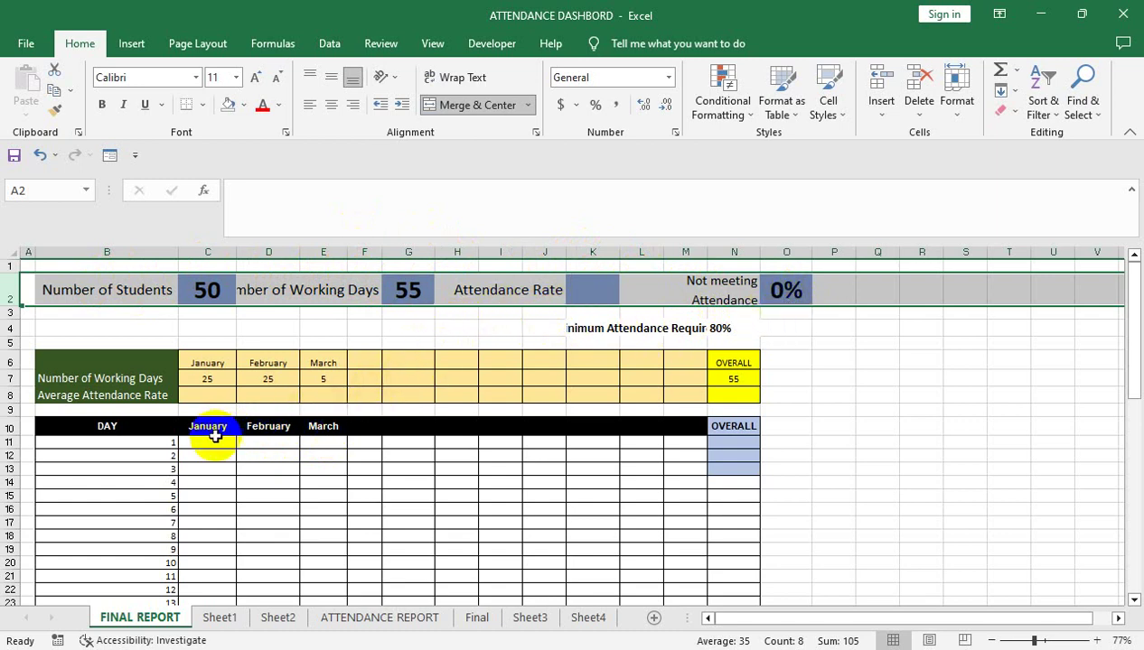
pyautogui.click(158, 427)
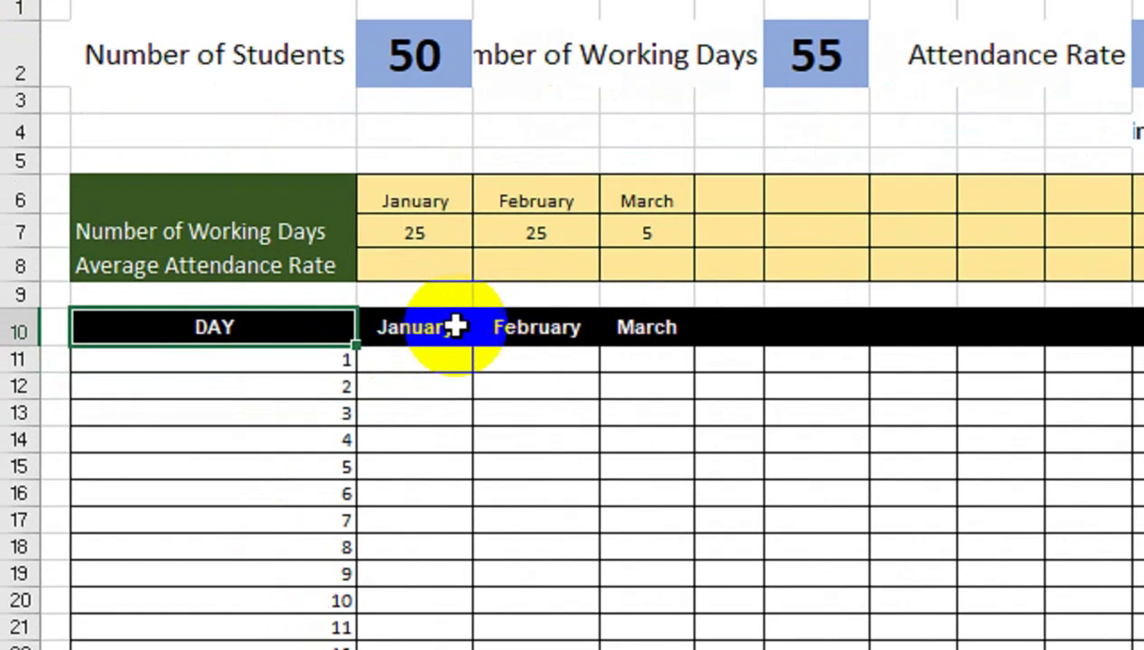
pyautogui.click(456, 327)
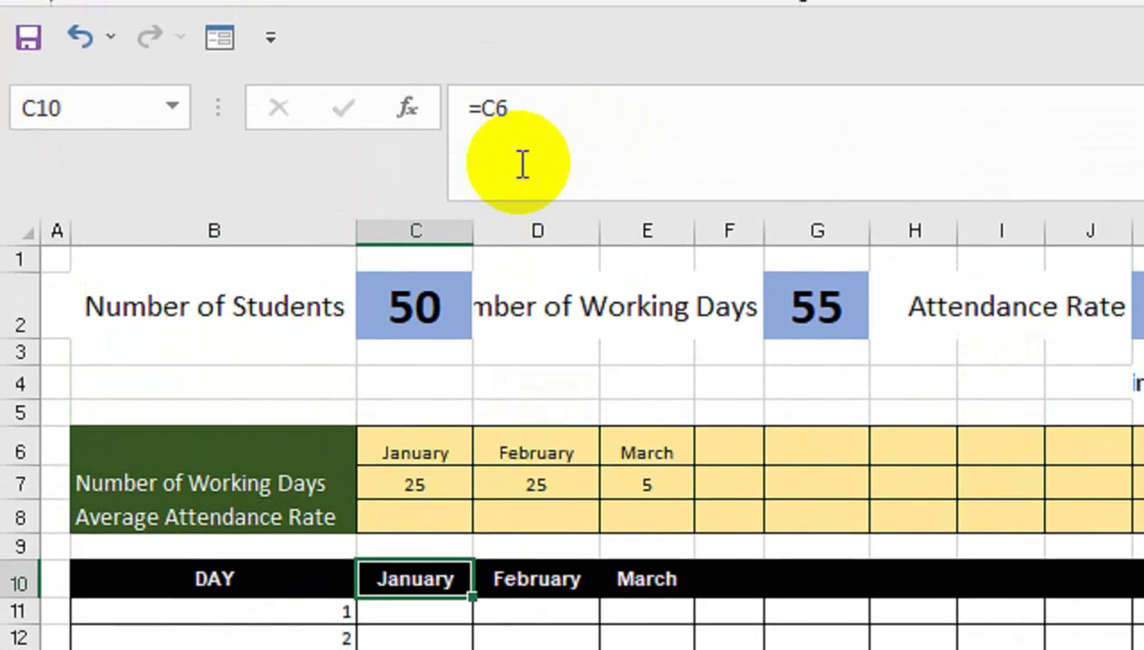
pyautogui.click(449, 432)
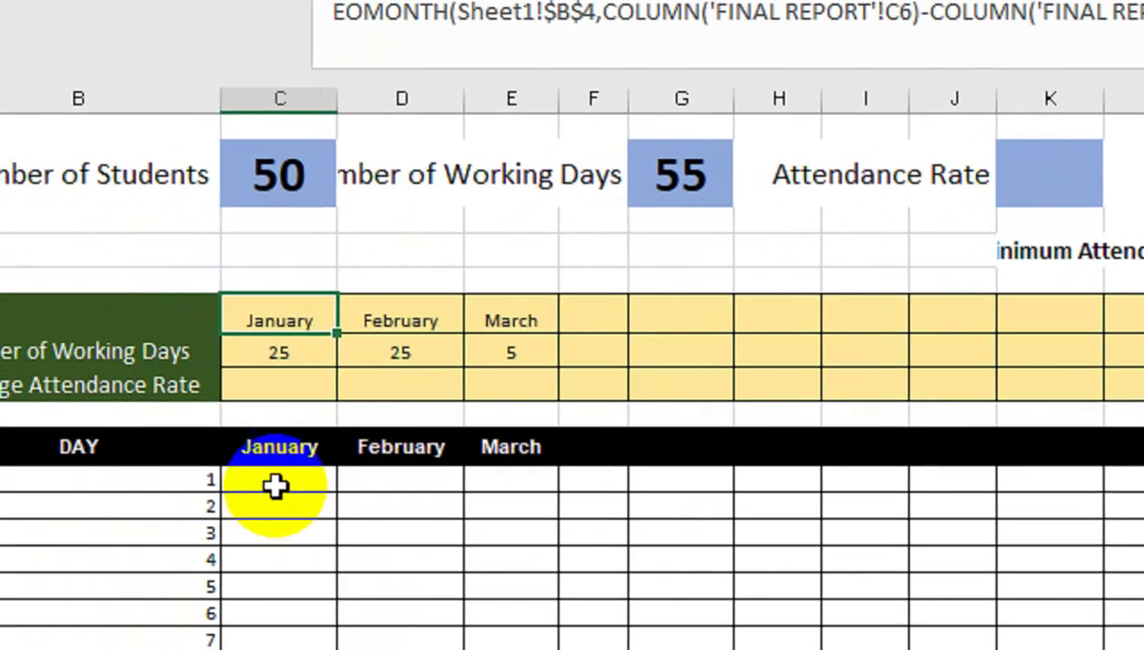
pyautogui.click(297, 450)
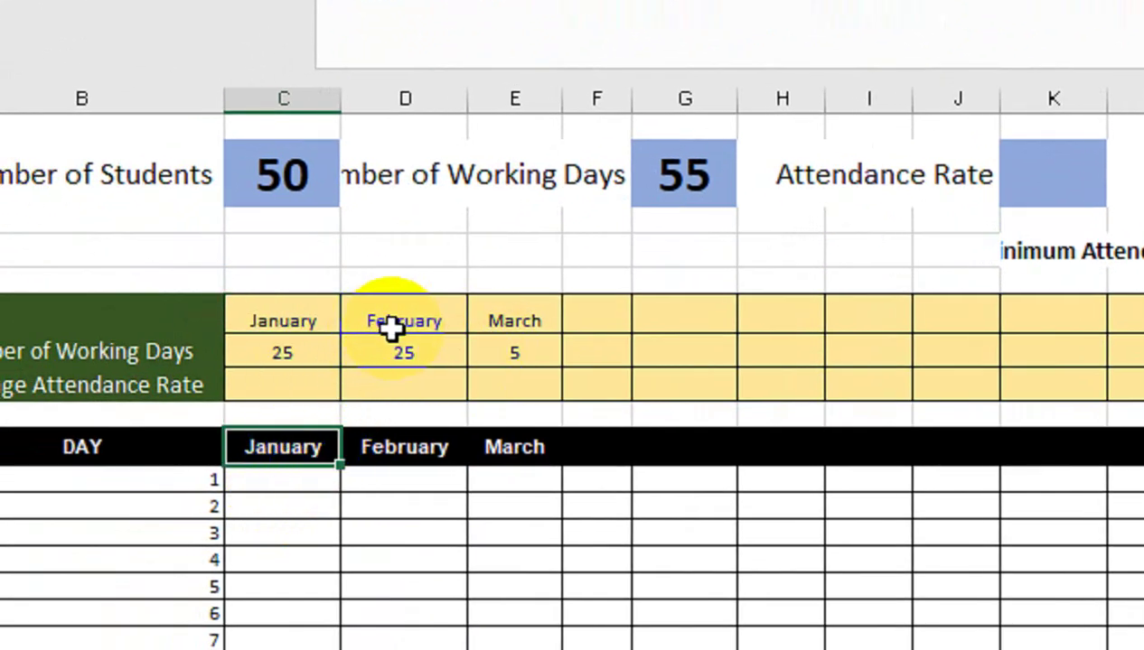
pyautogui.click(285, 452)
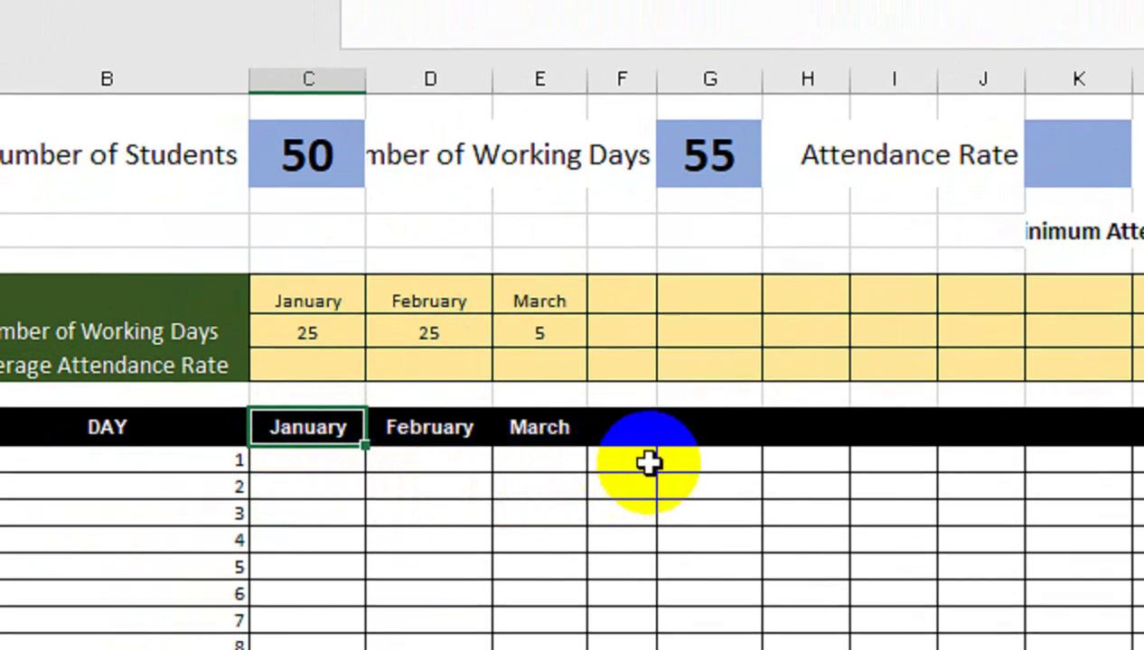
pyautogui.click(859, 390)
pyautogui.write('1-JAN-2')
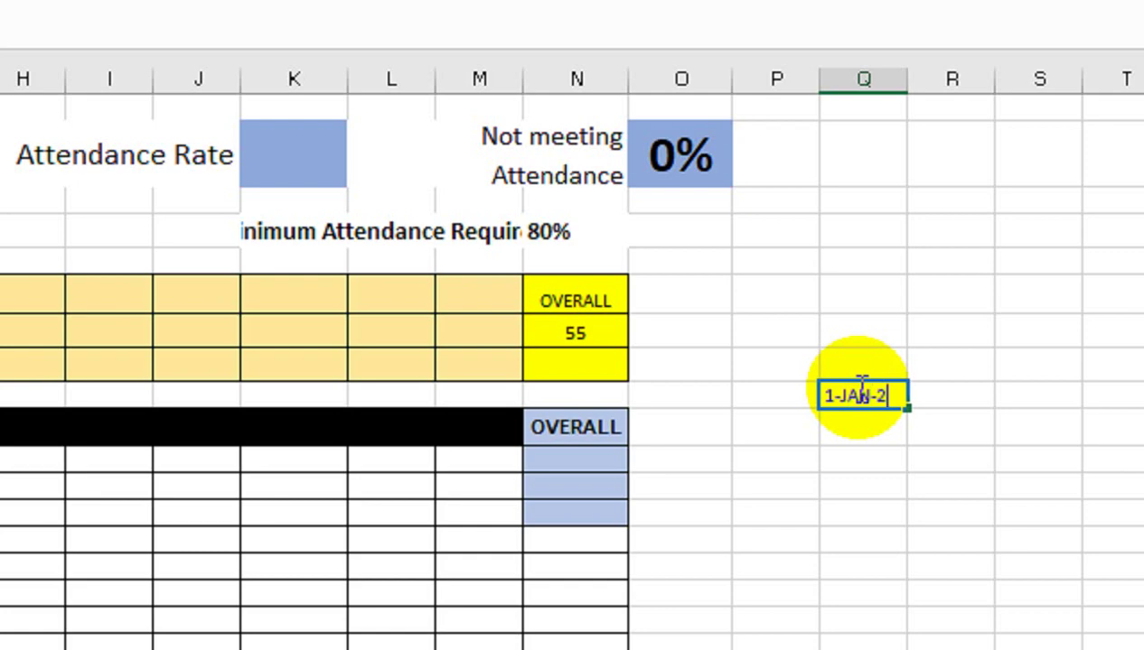
# Step: Enter the date 1/1/2023 in a spare column Q cell, correcting the year
pyautogui.press('Return')
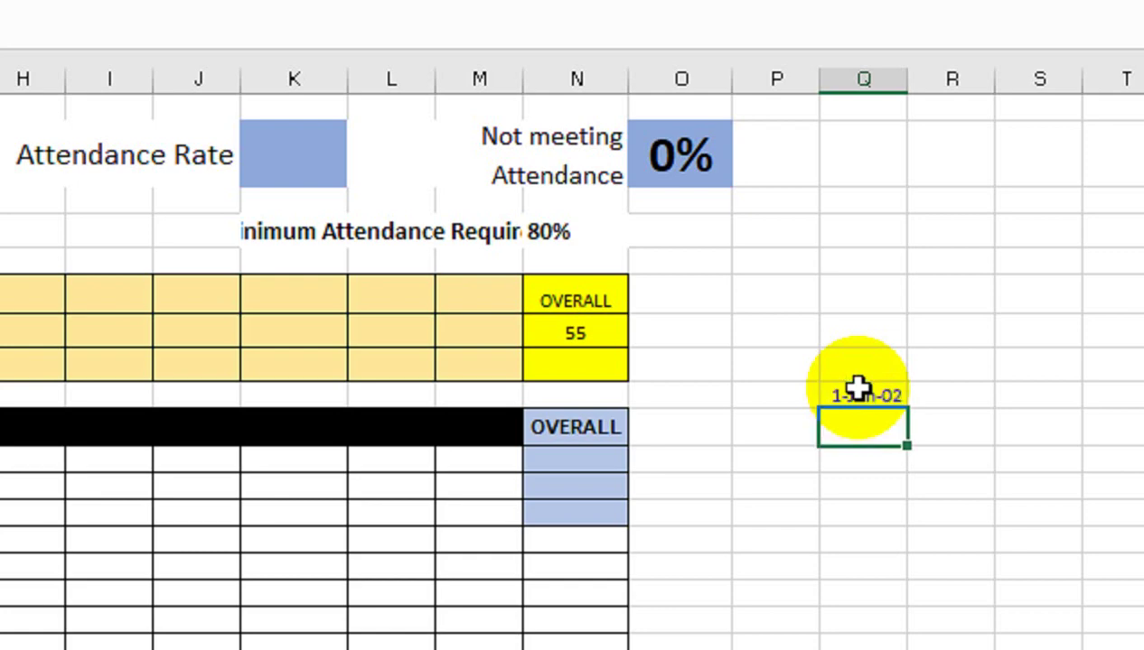
pyautogui.click(859, 392)
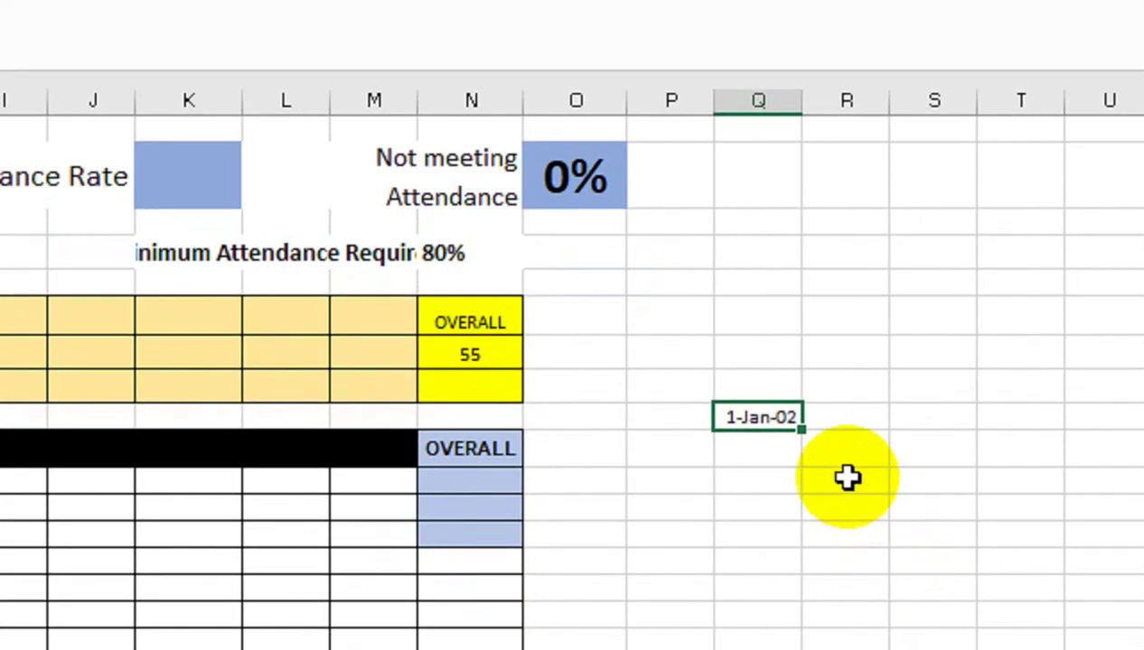
pyautogui.press('F2')
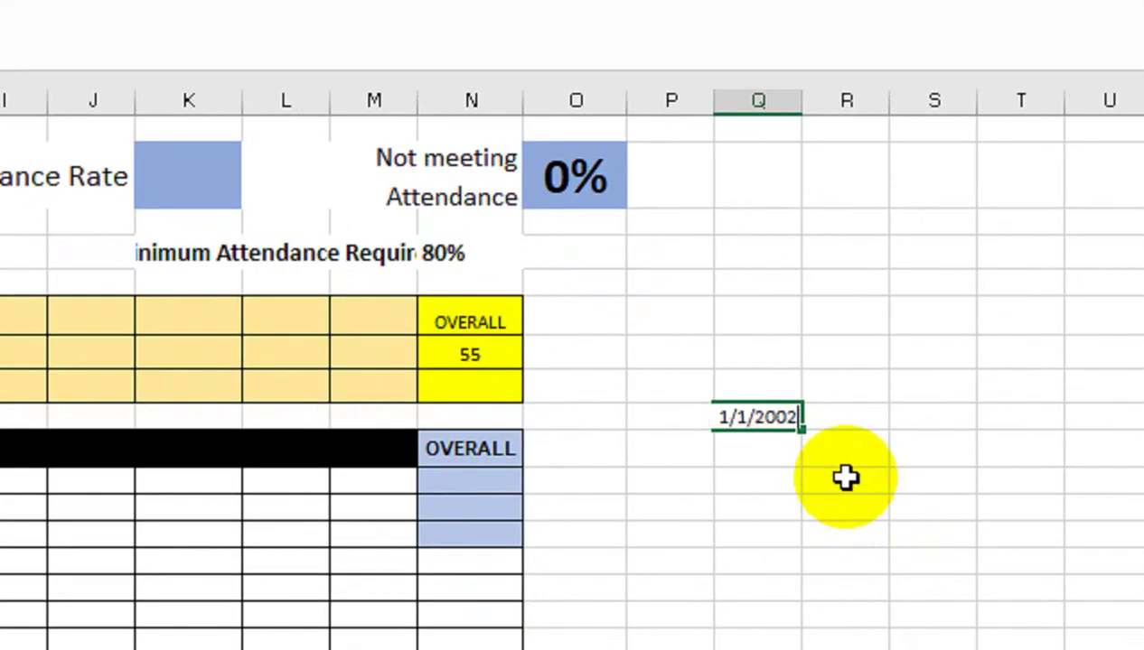
pyautogui.press('BackSpace')
pyautogui.press('BackSpace')
pyautogui.write('0')
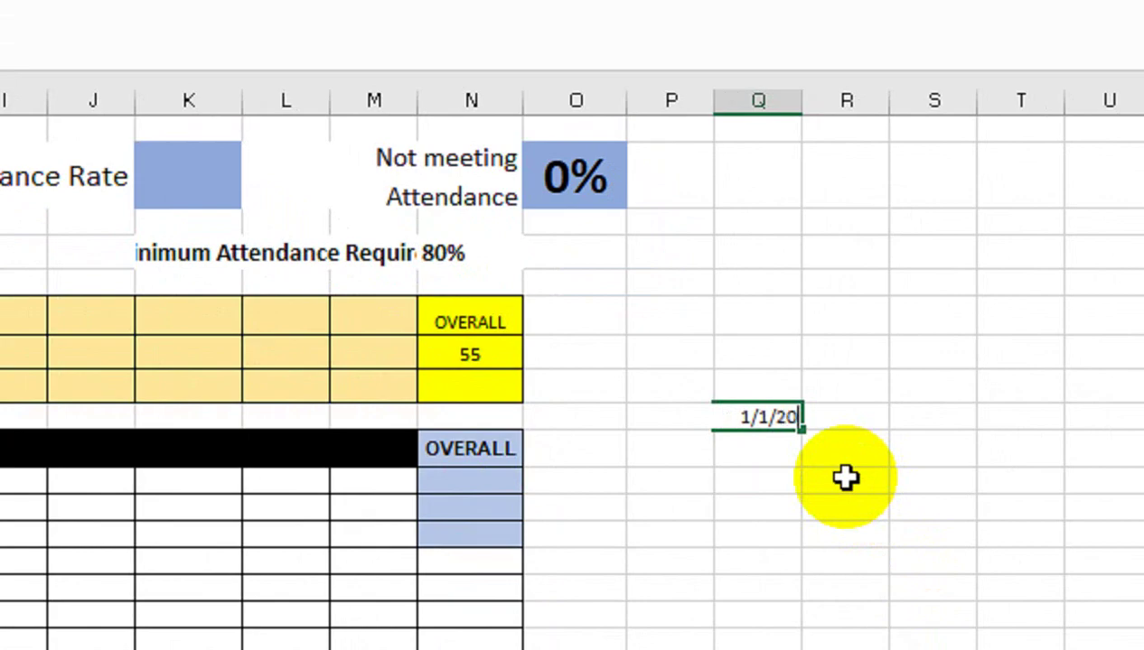
pyautogui.write('23')
pyautogui.hotkey('ctrl', 'Return')
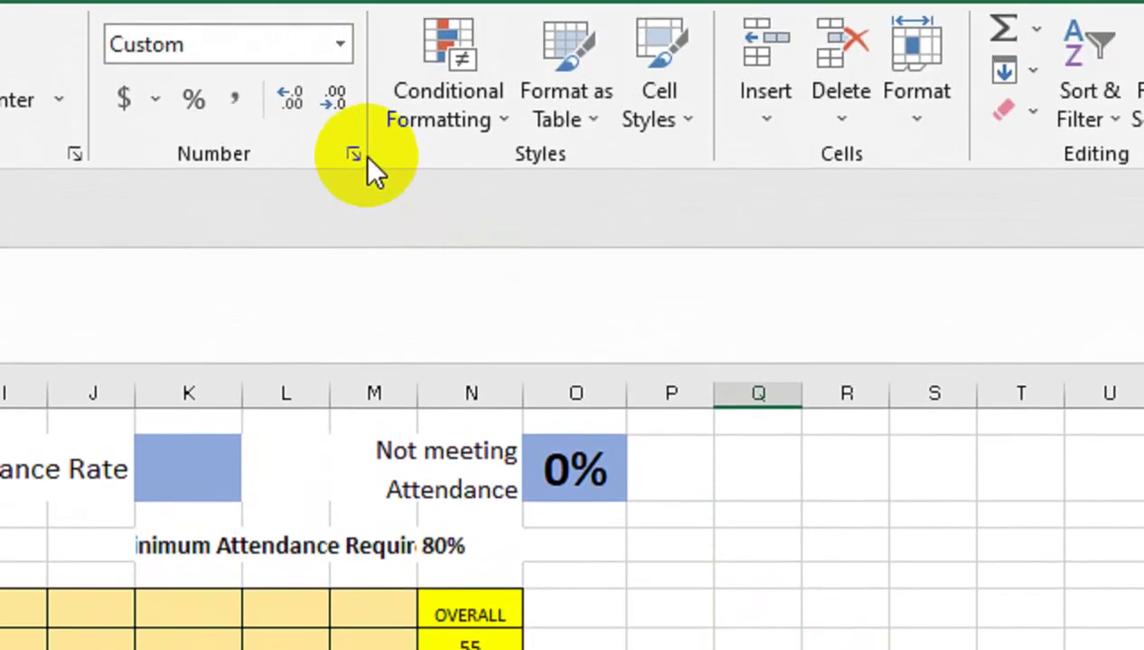
# Step: Apply the custom number format MMM so the date shows as Jan
pyautogui.click(350, 160)
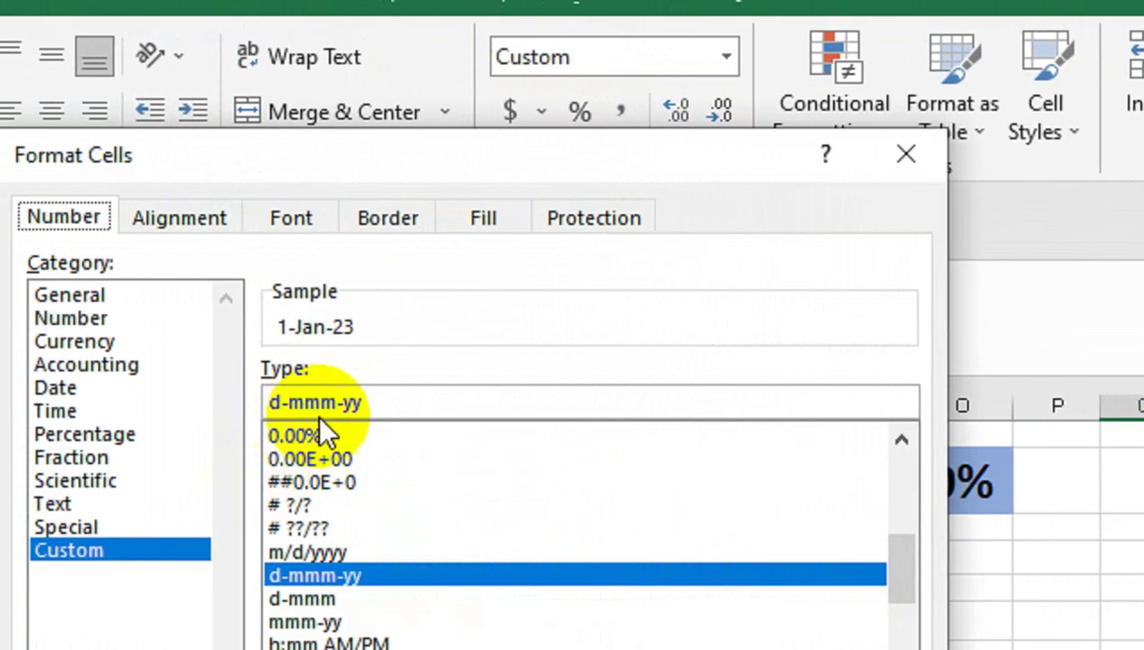
pyautogui.moveTo(290, 403); pyautogui.dragTo(143, 403)
pyautogui.write('M')
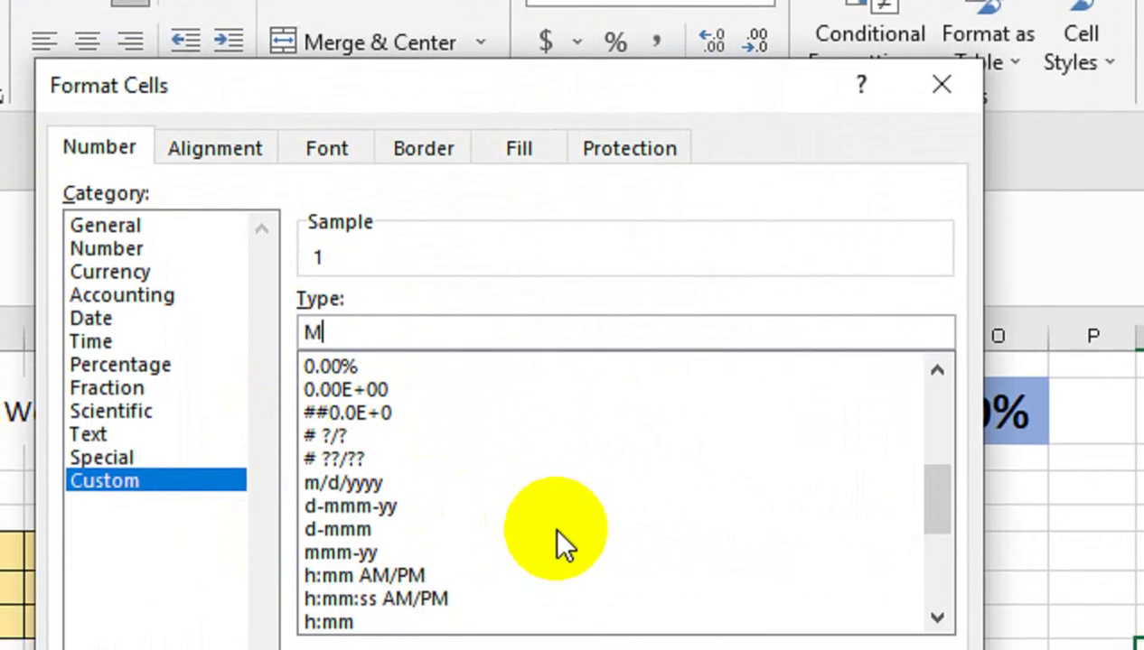
pyautogui.write('MM')
pyautogui.click(766, 490)
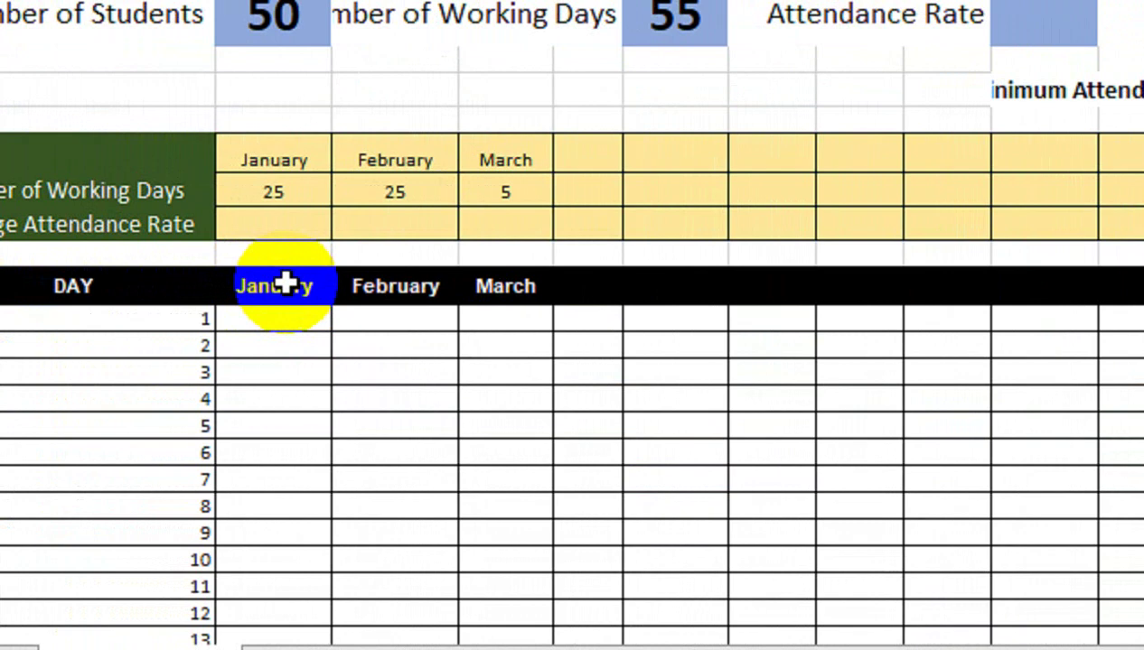
# Step: Link the January header with =C6 and delete the Jan, JANUARY and WRONG test cells
pyautogui.write('=C6')
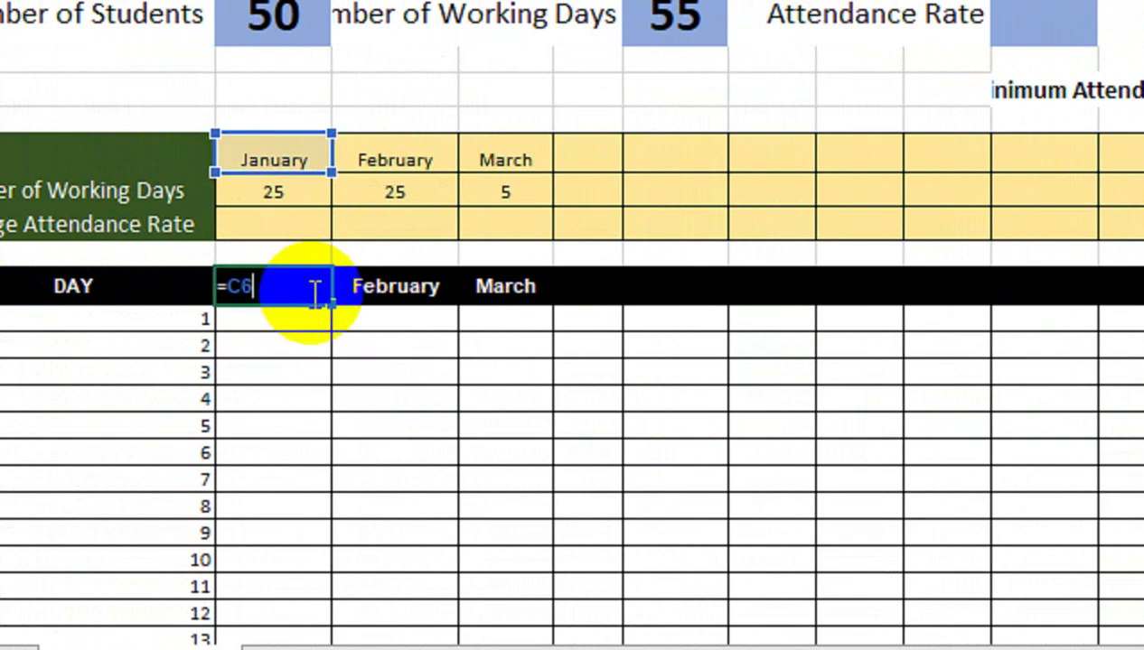
pyautogui.press('Return')
pyautogui.click(857, 258)
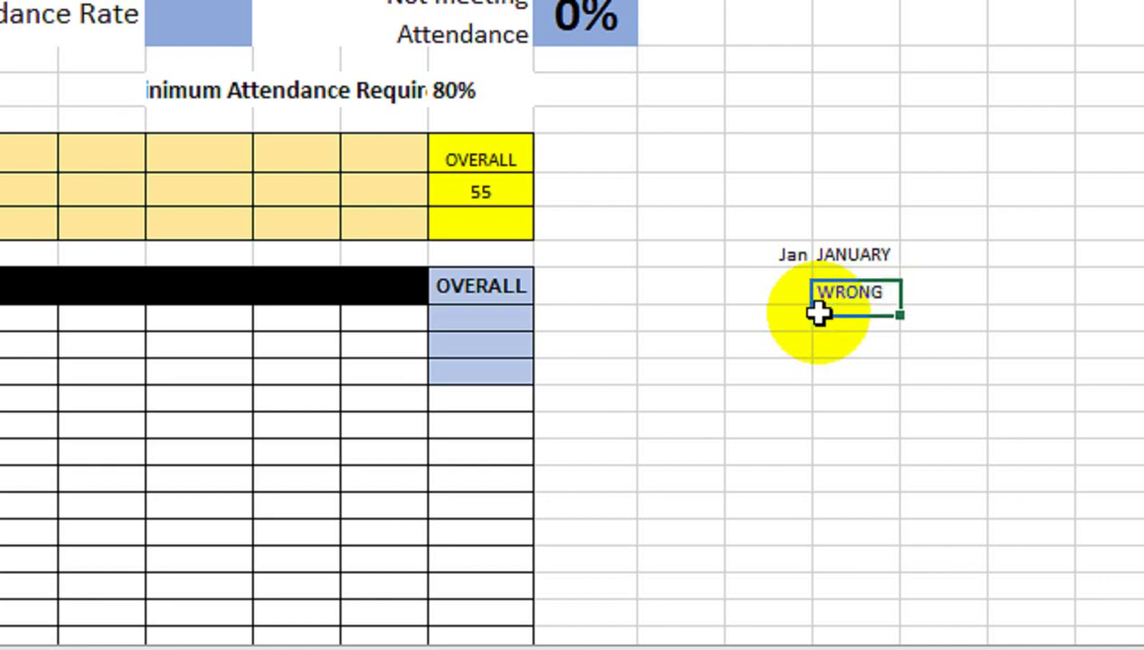
pyautogui.press('Left')
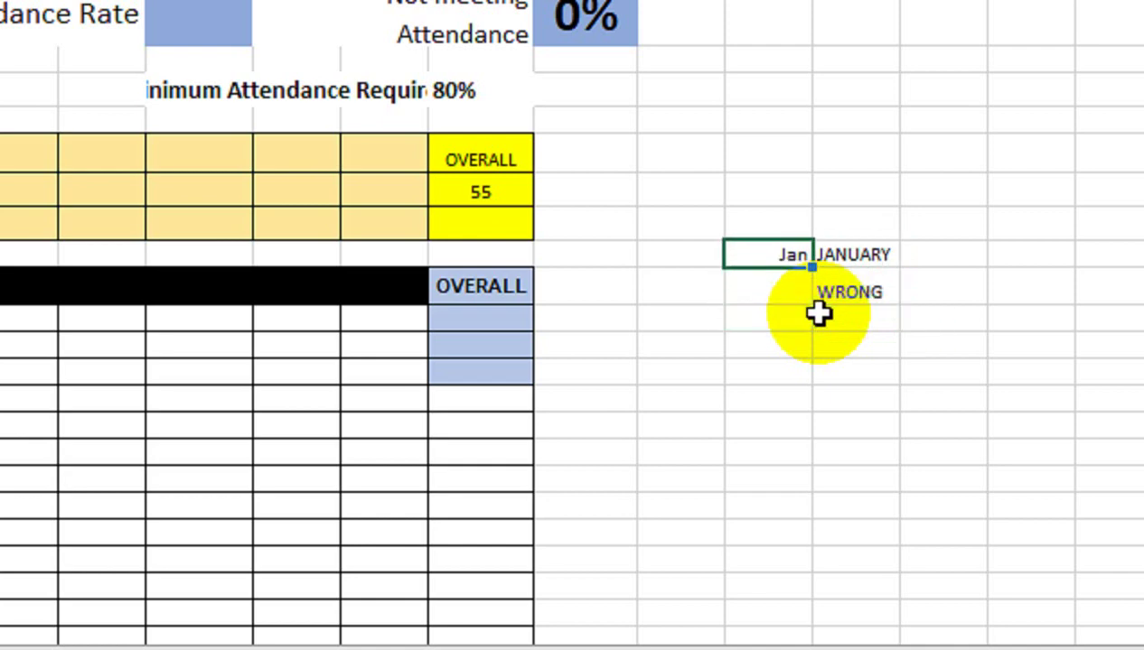
pyautogui.keyDown('shift'); pyautogui.click(819, 313); pyautogui.keyUp('shift')
pyautogui.press('Delete')
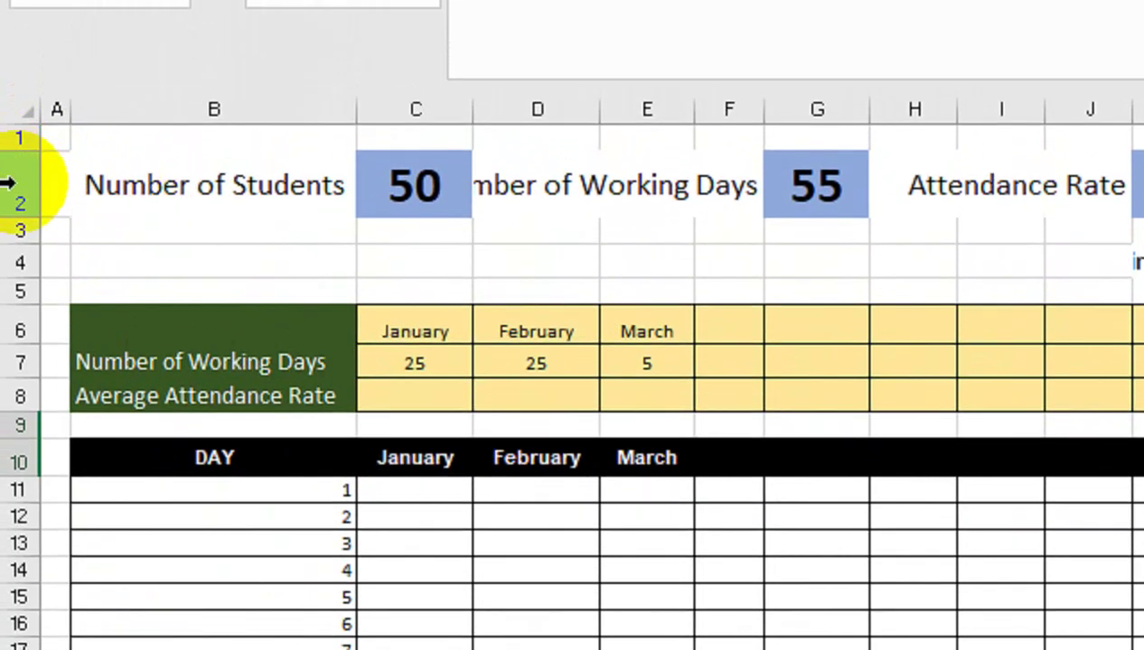
# Step: Delete row 2 containing the Number of Students summary
pyautogui.click(7, 183)
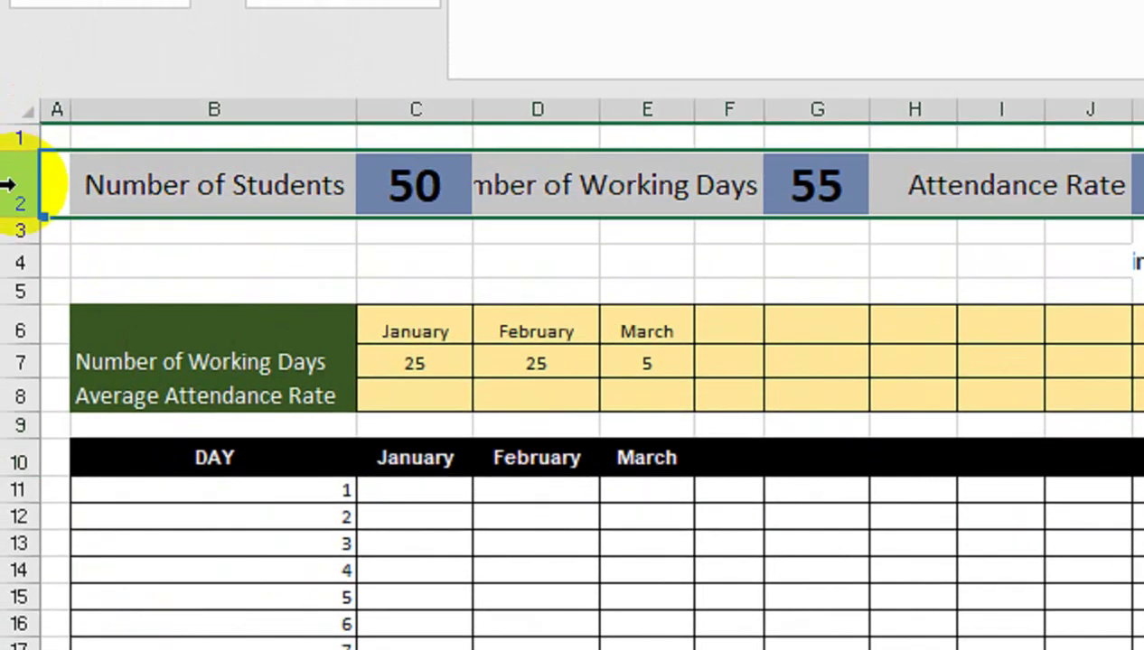
pyautogui.rightClick(7, 183)
pyautogui.click(145, 540)
pyautogui.click(817, 271)
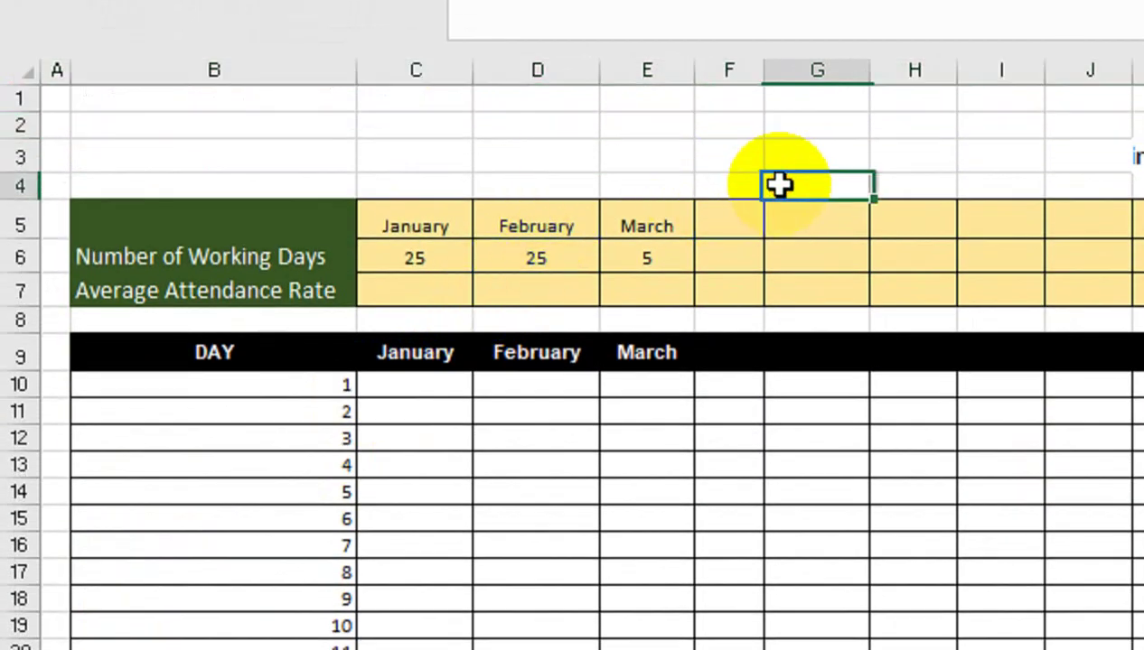
# Step: Clear everything from the Minimum Attendance Required label cell
pyautogui.click(712, 156)
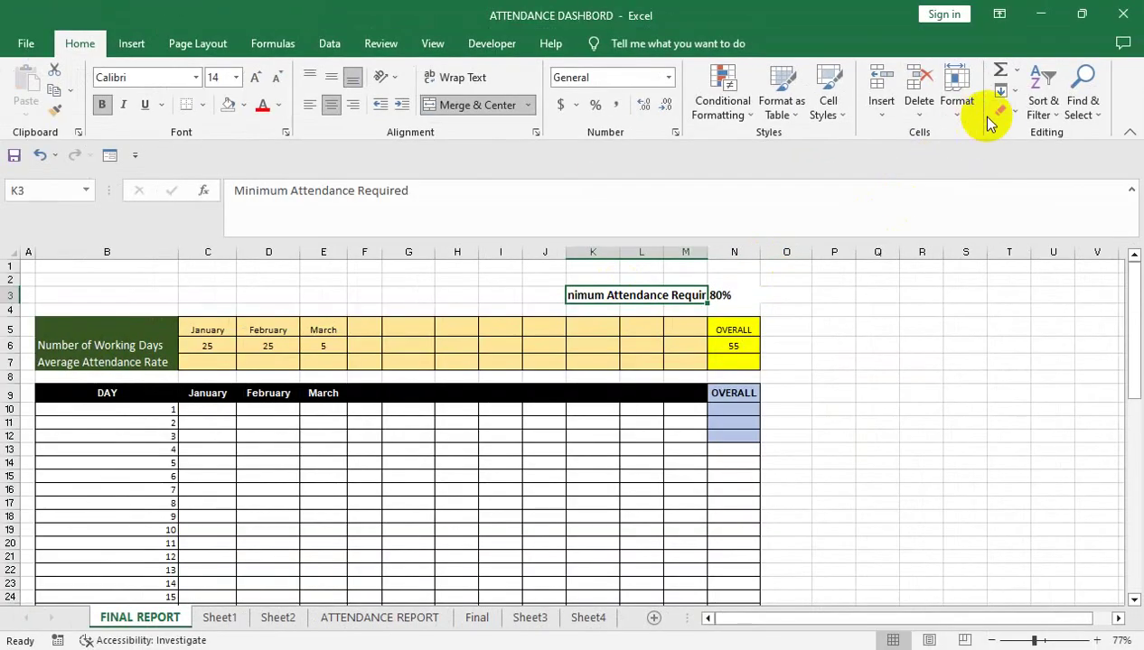
pyautogui.click(1002, 110)
pyautogui.click(1030, 133)
pyautogui.moveTo(881, 313); pyautogui.dragTo(860, 222)
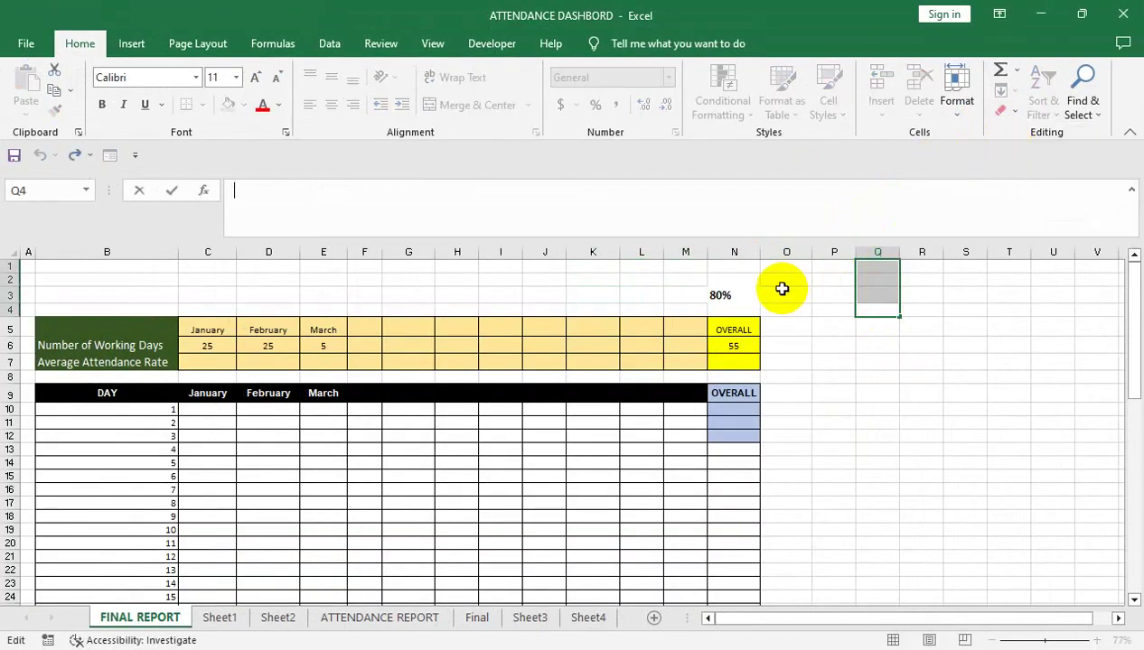
pyautogui.click(729, 293)
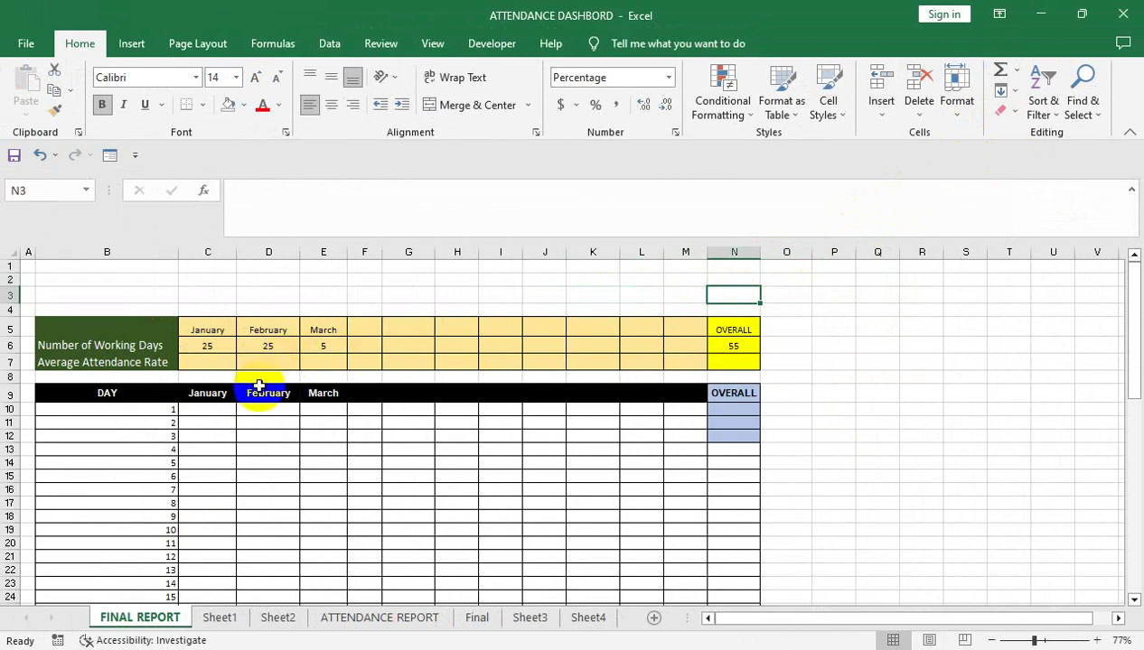
# Step: Centre the DAY column from the header down to day 31
pyautogui.click(165, 397)
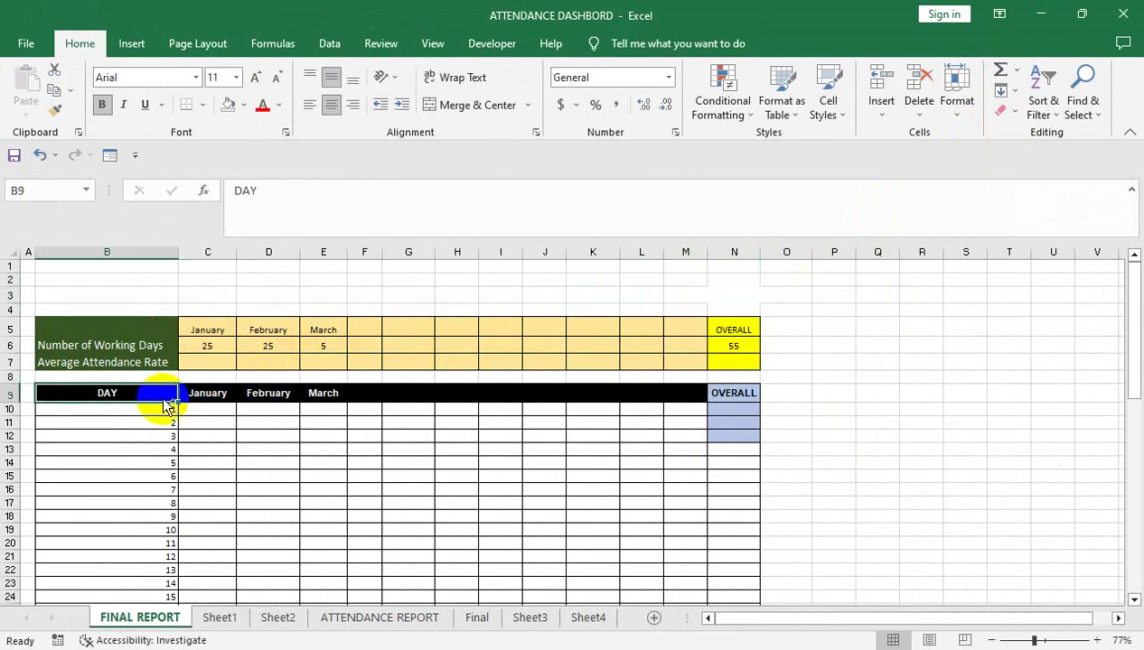
pyautogui.moveTo(167, 407); pyautogui.dragTo(160, 397)
pyautogui.click(332, 106)
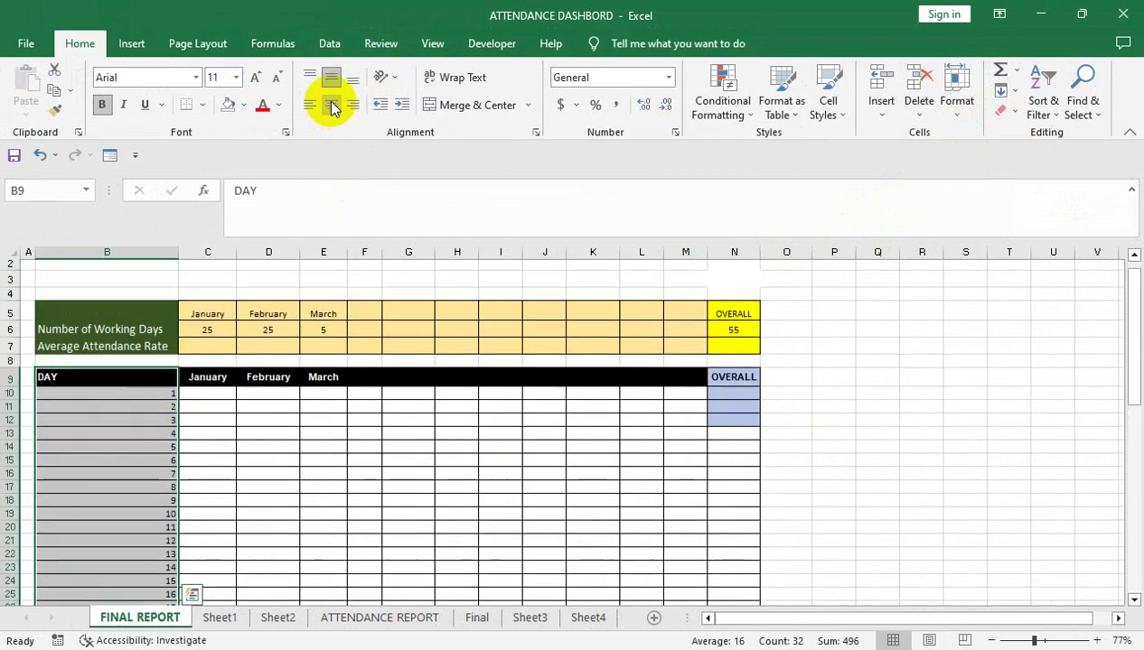
pyautogui.click(332, 107)
pyautogui.click(226, 409)
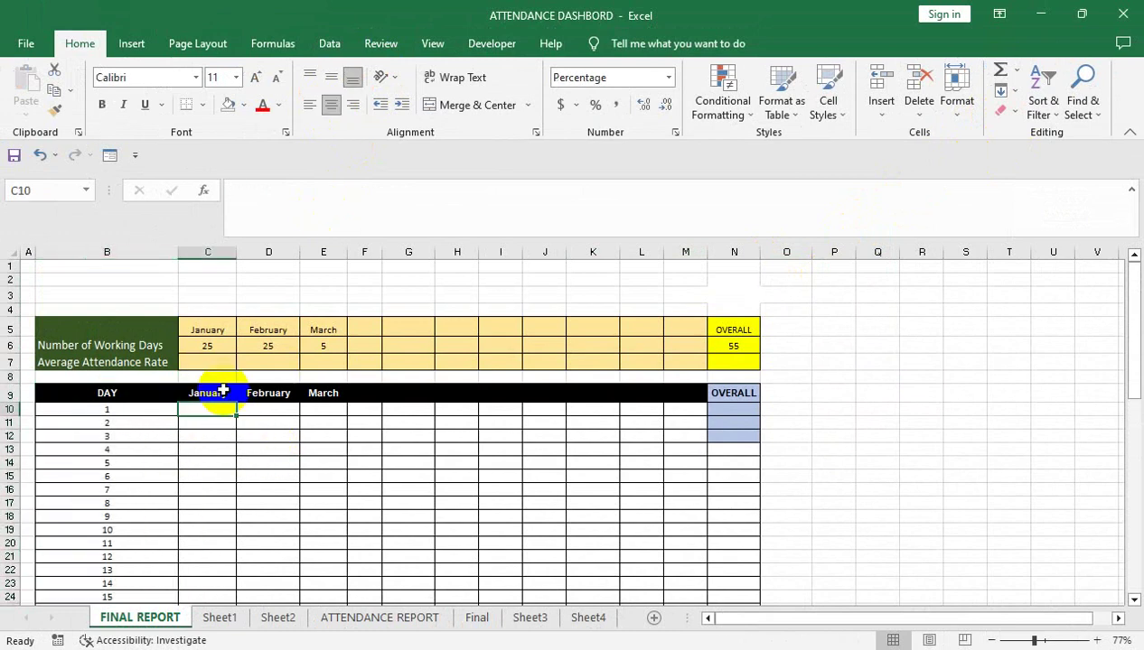
# Step: Select the day rows 1 through 31 across the table columns
pyautogui.click(222, 391)
pyautogui.press('Right')
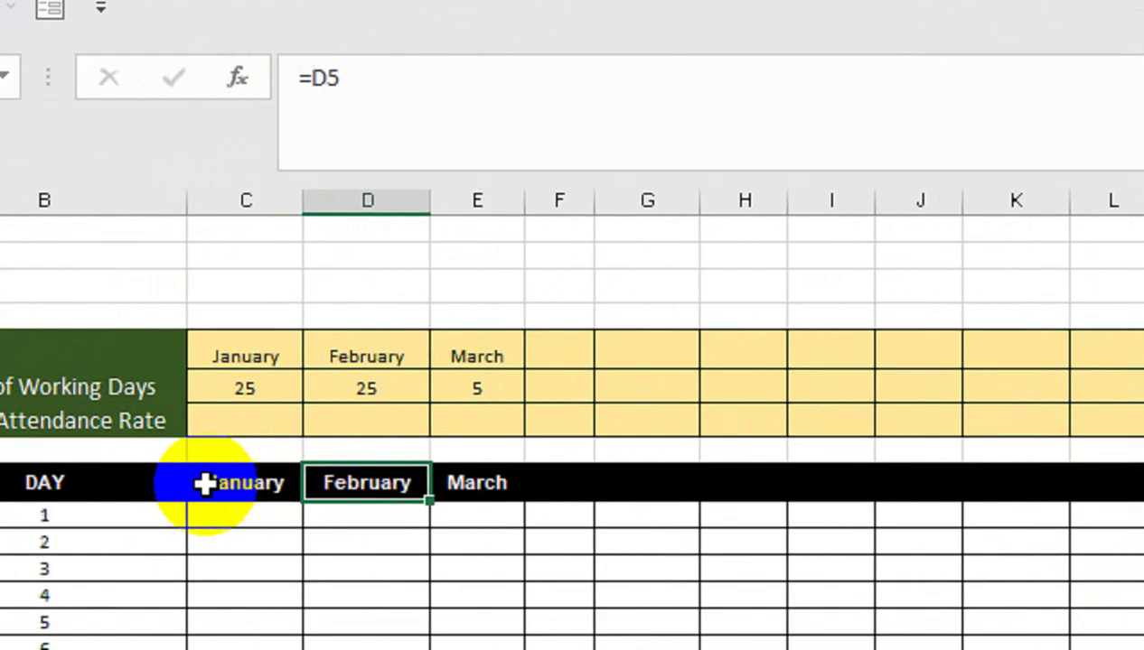
pyautogui.click(214, 434)
pyautogui.click(257, 470)
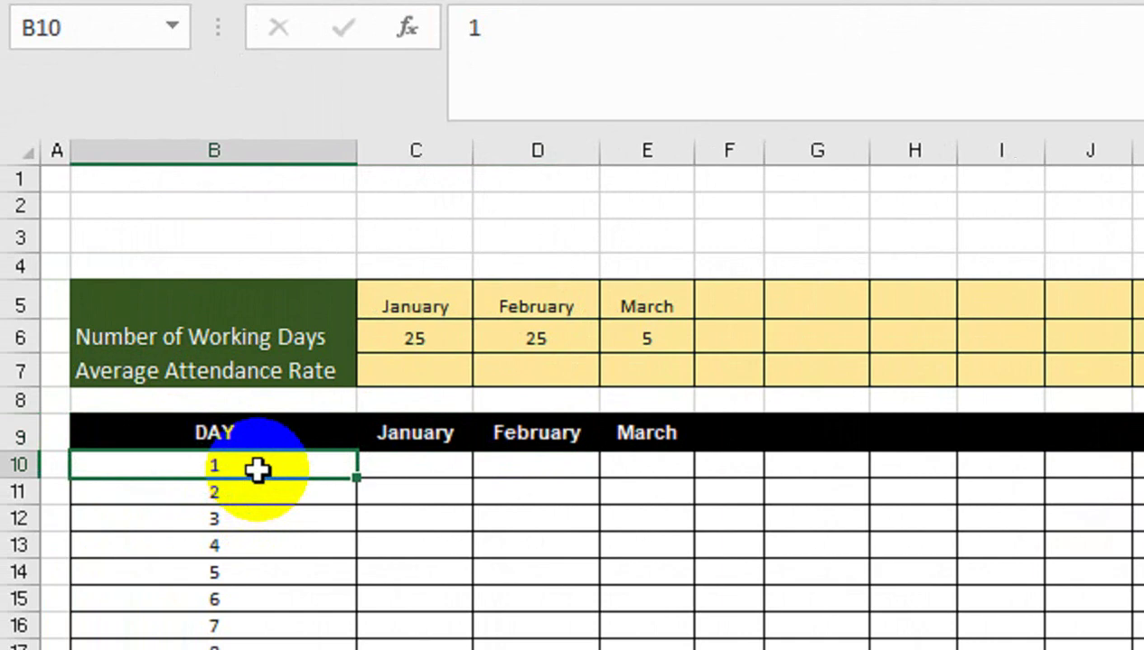
pyautogui.hotkey('ctrl', 'shift', 'Down')
pyautogui.hotkey('shift', 'Right')
pyautogui.hotkey('shift', 'Right')
pyautogui.hotkey('shift', 'Right')
pyautogui.hotkey('shift', 'Right')
pyautogui.hotkey('shift', 'Right')
pyautogui.hotkey('shift', 'Right')
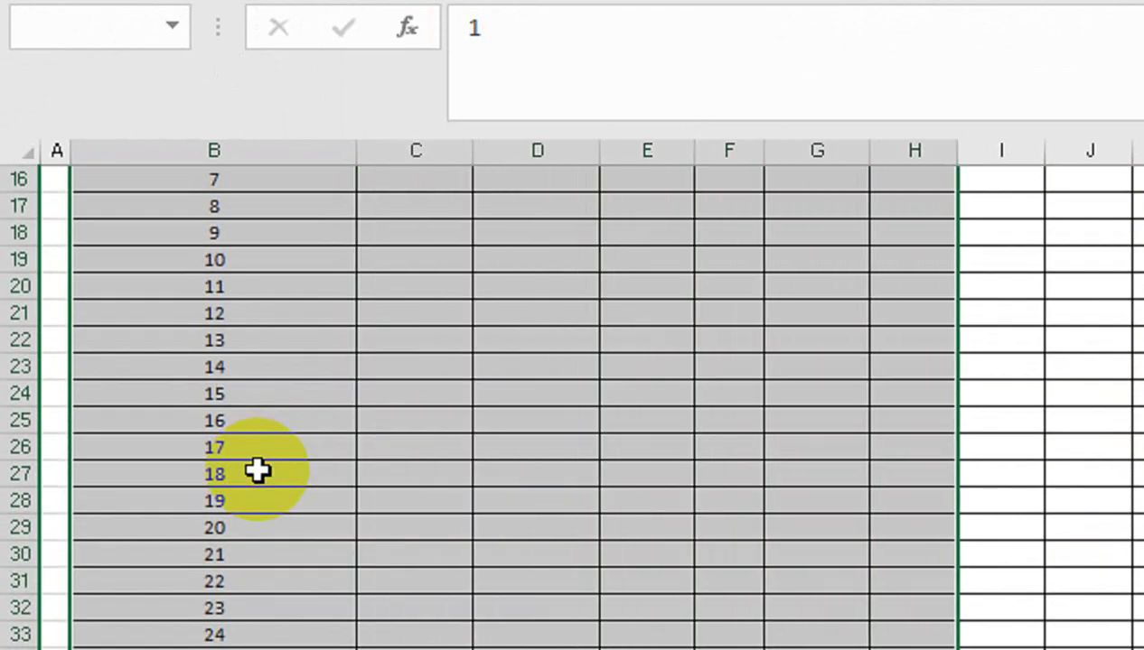
pyautogui.hotkey('shift', 'Right')
pyautogui.hotkey('shift', 'Right')
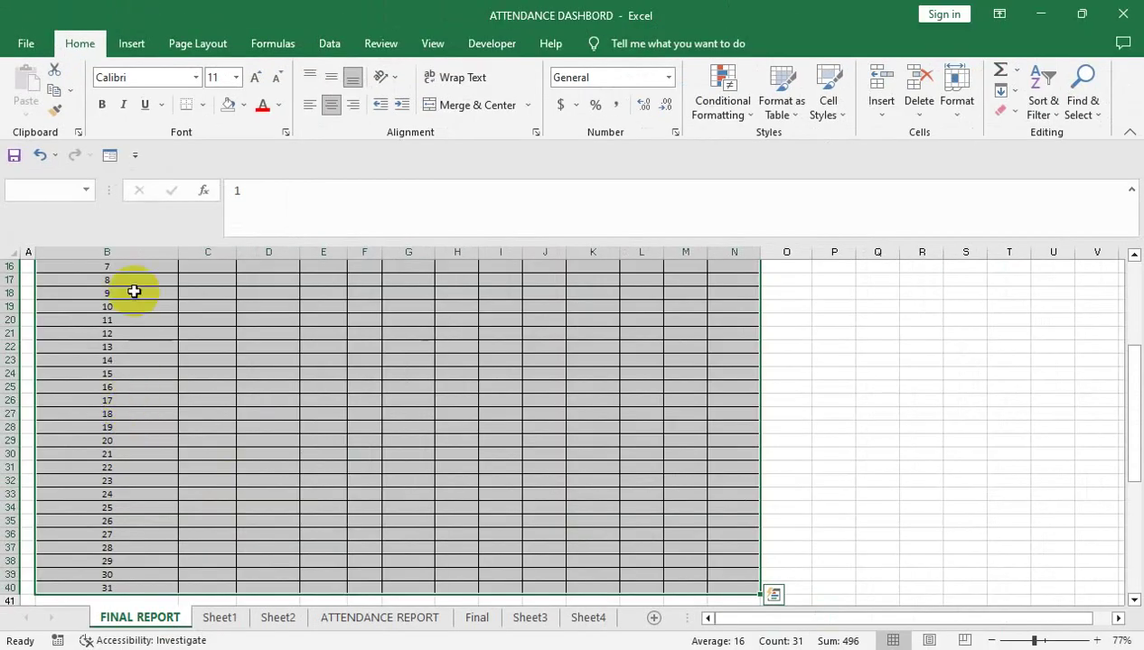
# Step: Set the selected table text to Arial and enlarge it to size 16
pyautogui.click(195, 76)
pyautogui.click(134, 398)
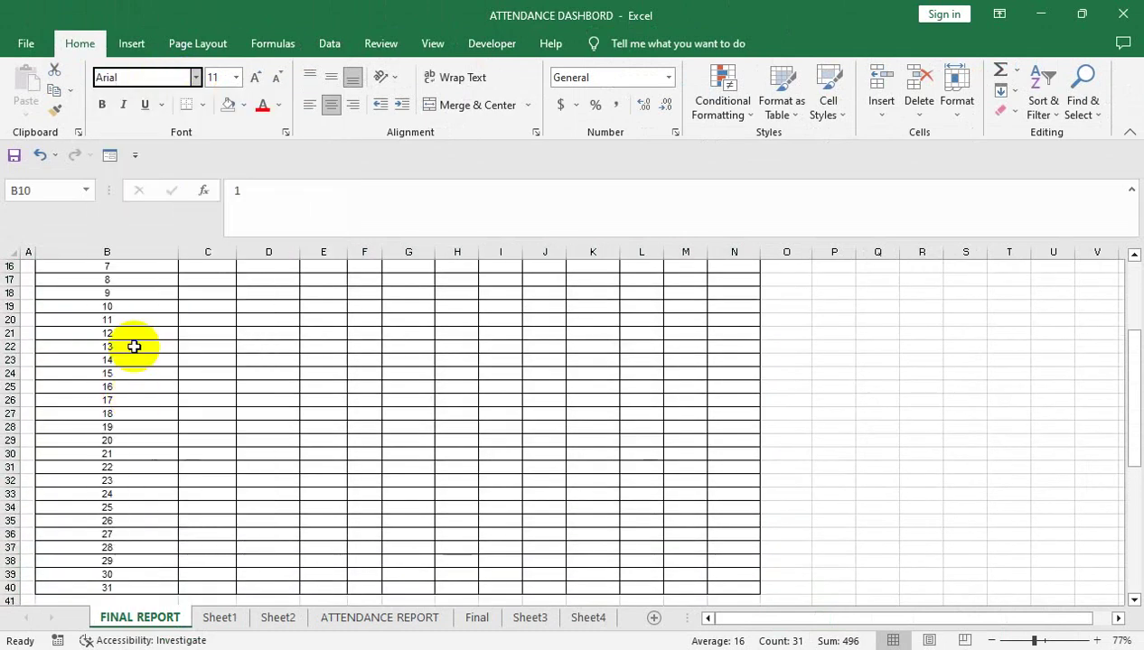
pyautogui.click(255, 78)
pyautogui.click(255, 78)
pyautogui.click(256, 78)
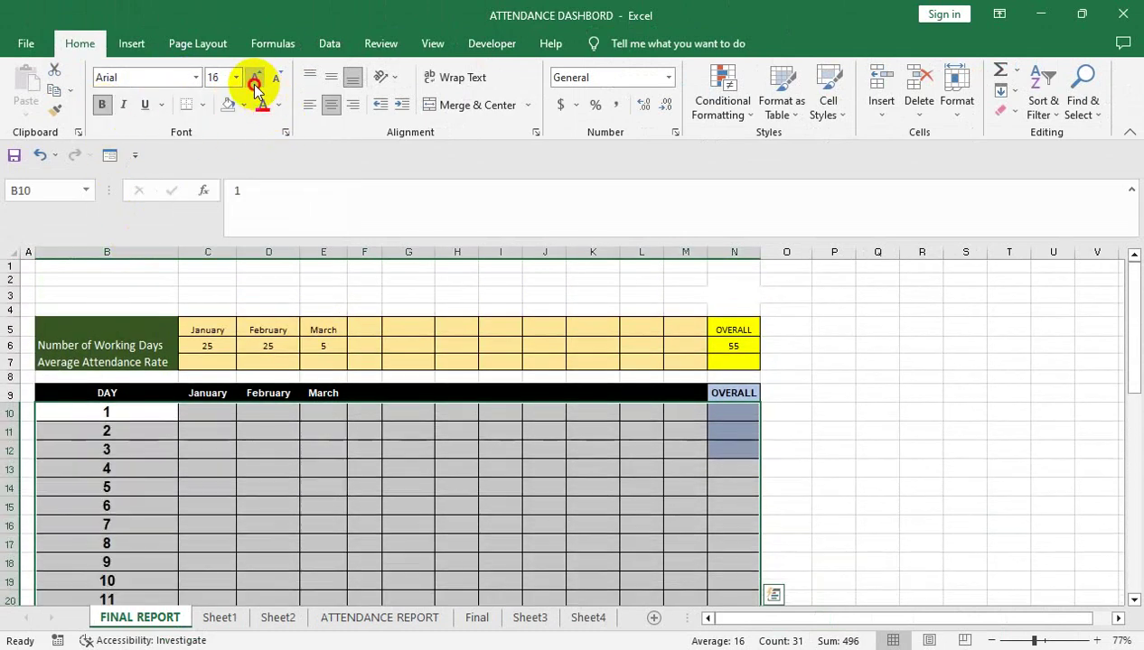
pyautogui.click(256, 77)
pyautogui.click(255, 77)
pyautogui.click(227, 297)
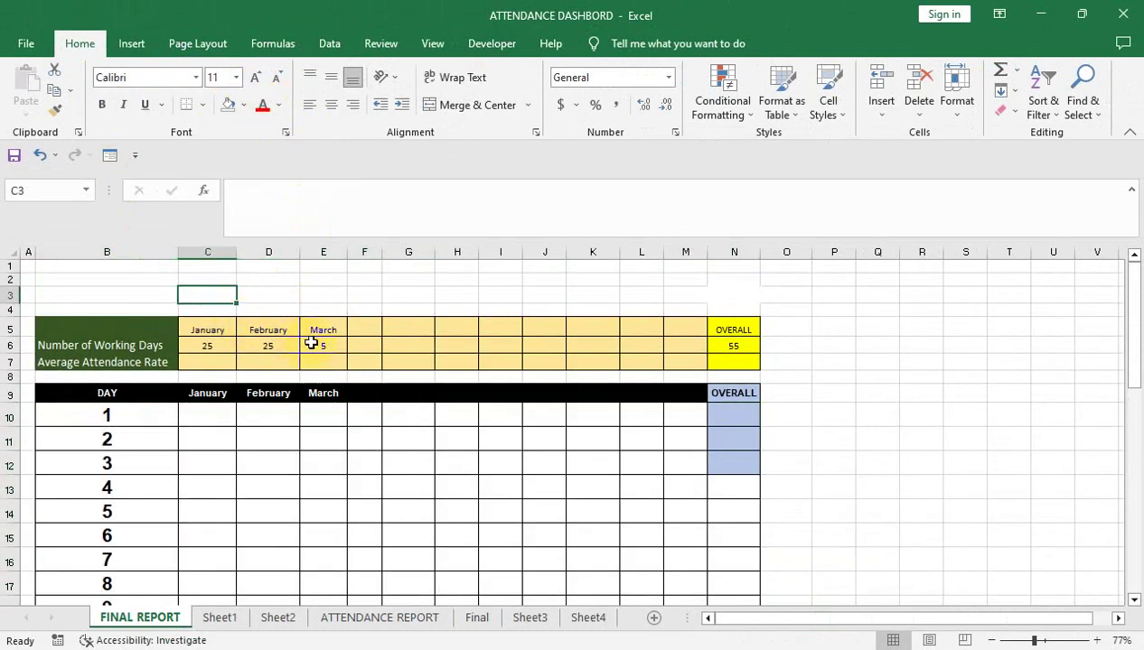
pyautogui.click(201, 420)
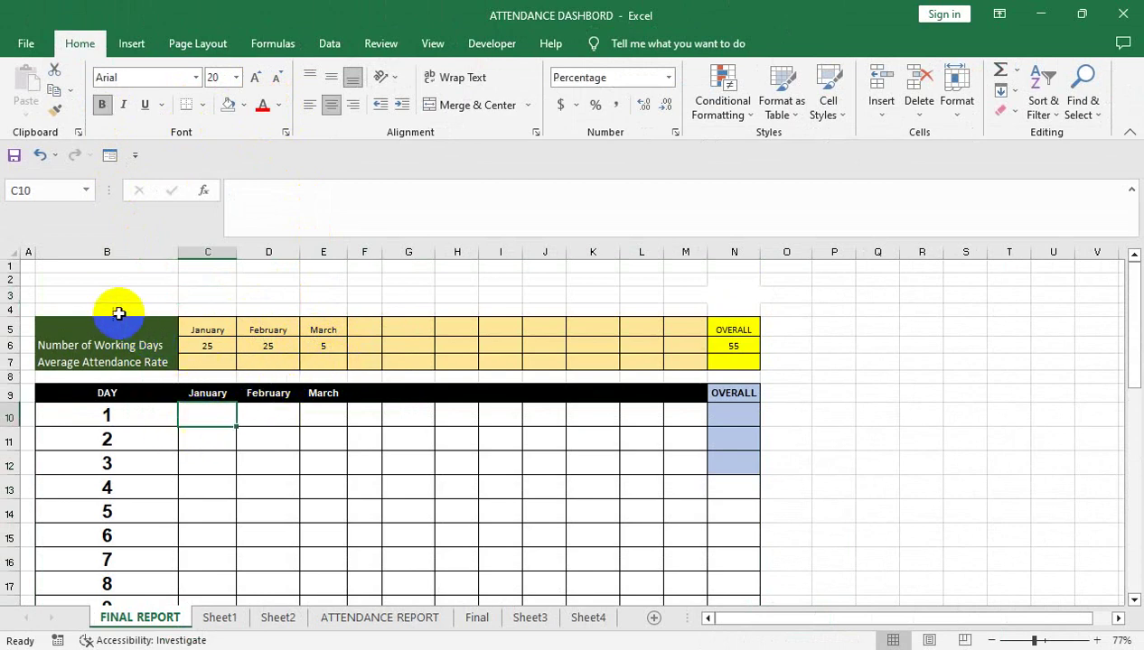
# Step: Clear all contents and formatting from summary rows 5–7
pyautogui.moveTo(7, 329); pyautogui.dragTo(9, 359)
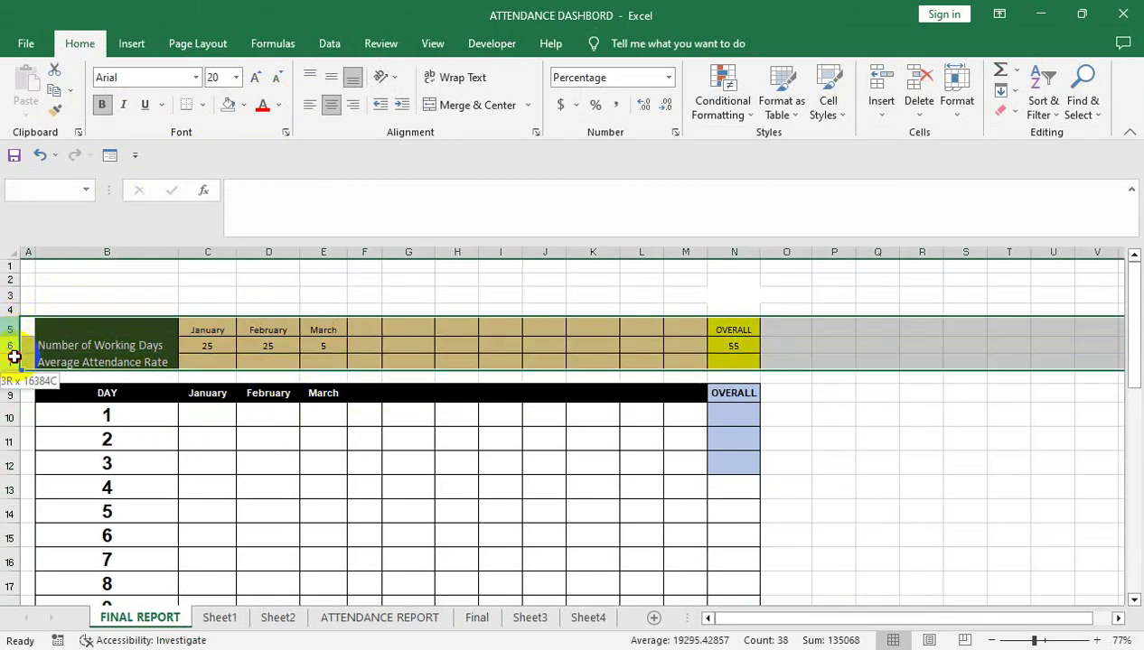
pyautogui.click(1003, 111)
pyautogui.click(1041, 130)
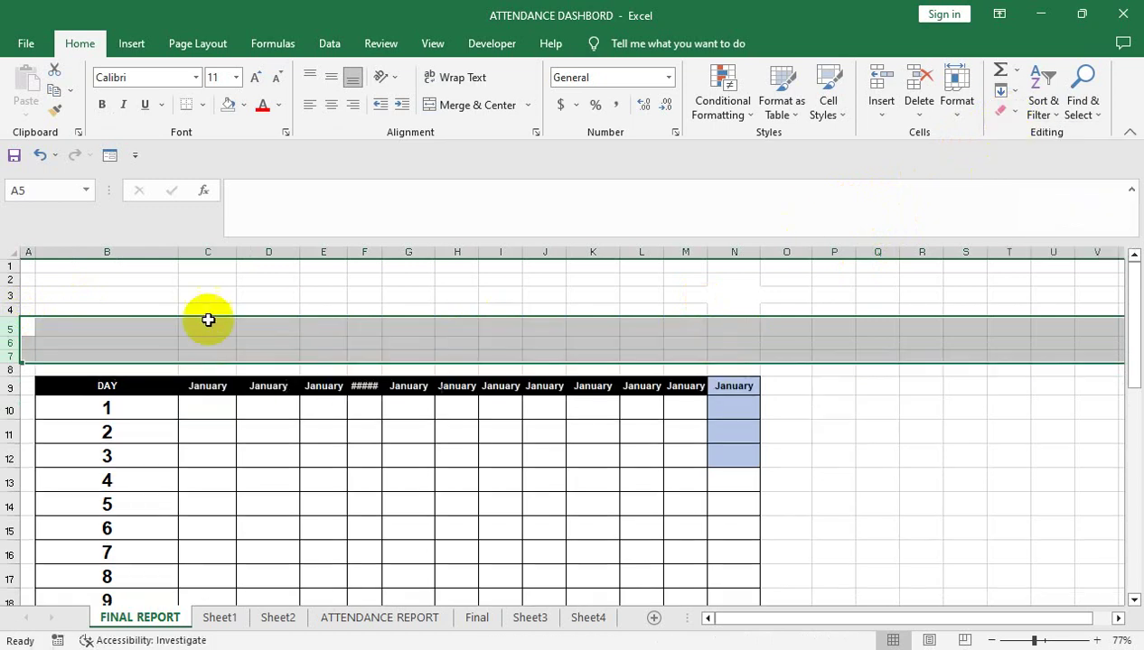
# Step: Merge and centre B2:C4 and give it a thick outside border
pyautogui.click(149, 295)
pyautogui.moveTo(164, 280); pyautogui.dragTo(215, 308)
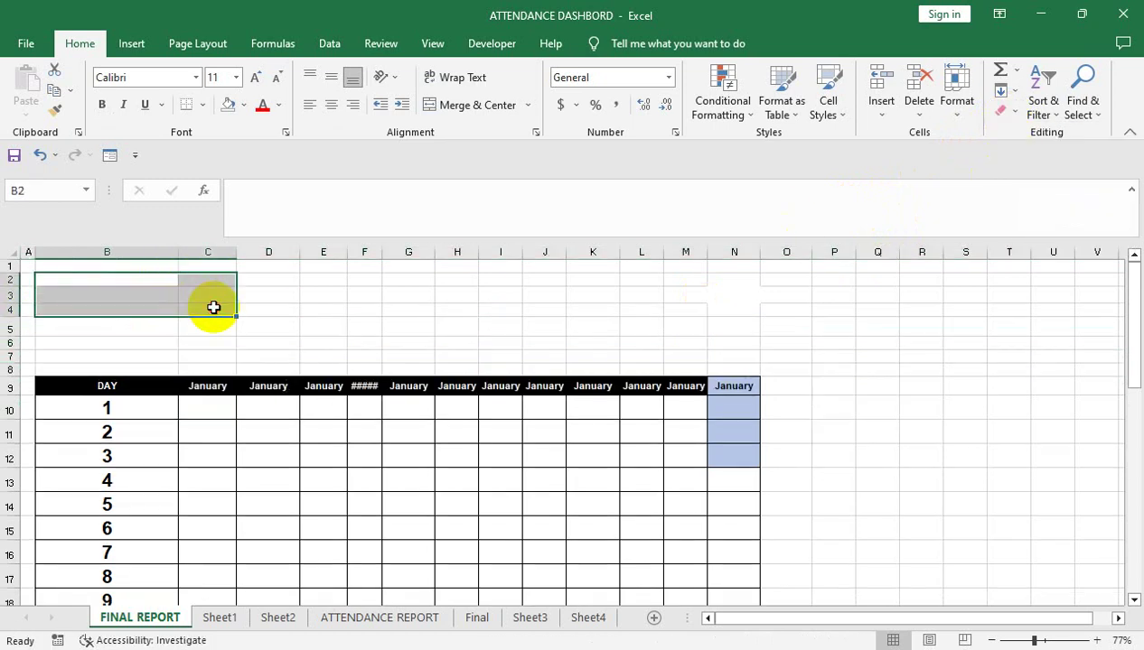
pyautogui.click(261, 49)
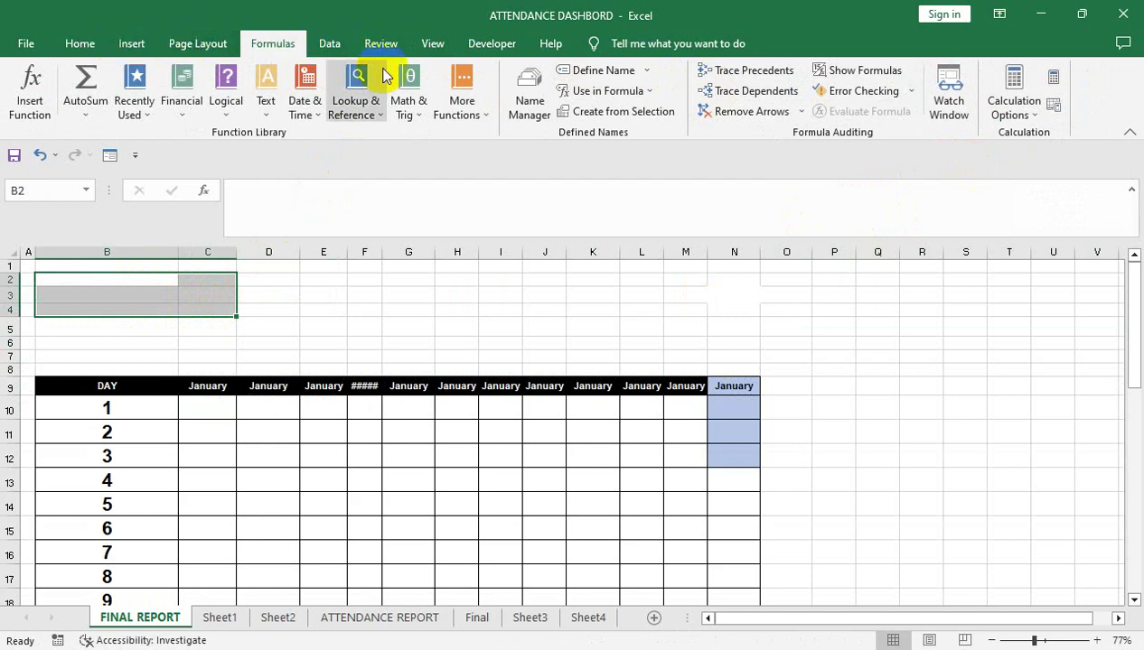
pyautogui.click(79, 43)
pyautogui.click(456, 105)
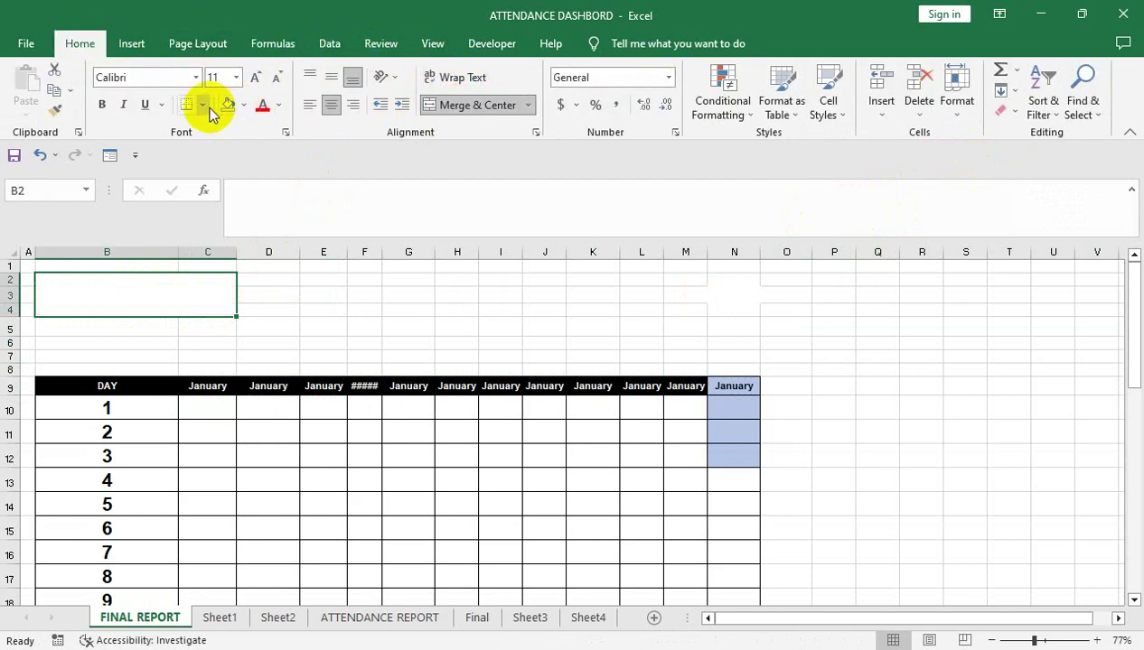
pyautogui.click(202, 105)
pyautogui.click(205, 309)
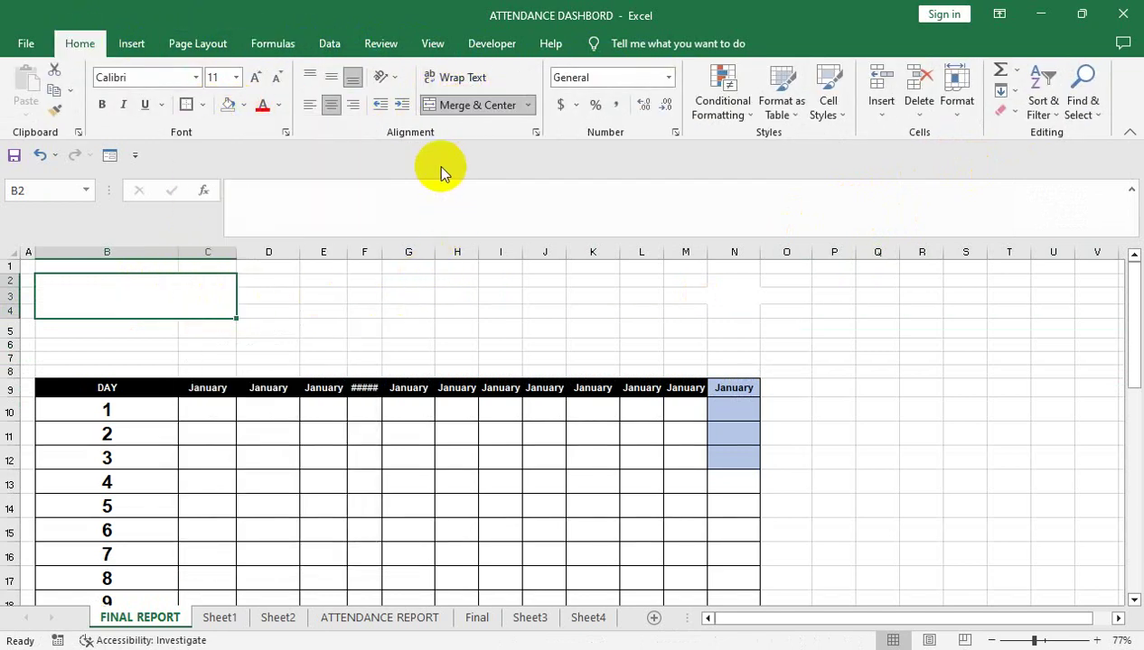
pyautogui.click(329, 45)
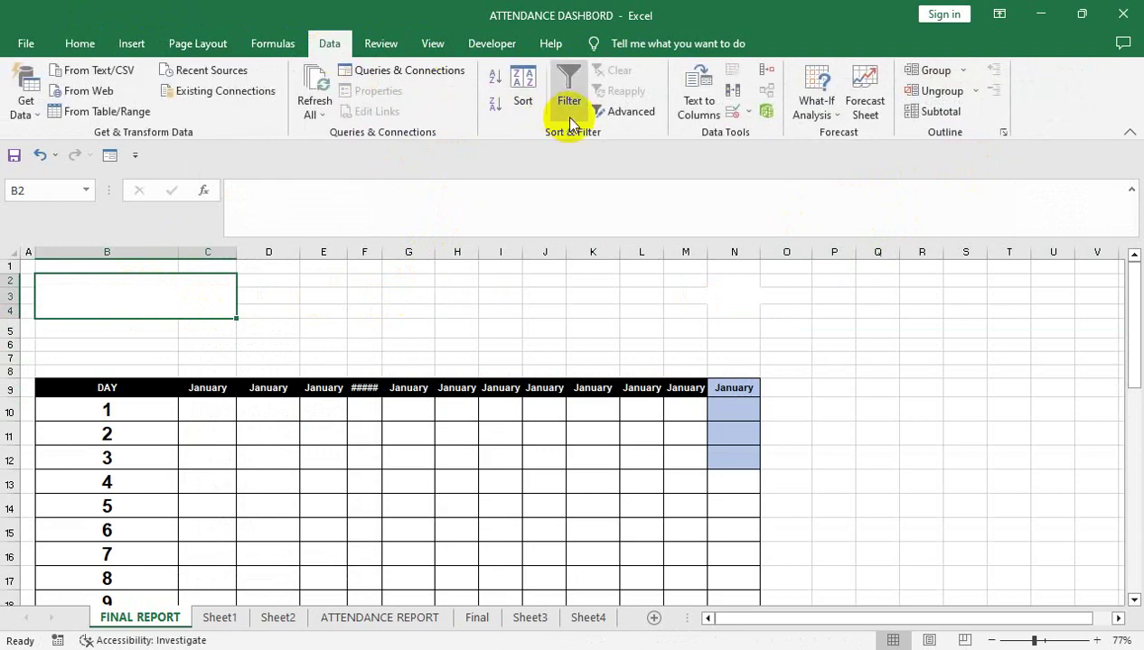
# Step: Review the Data Validation Allow options and close the dialog without applying
pyautogui.click(746, 112)
pyautogui.click(758, 134)
pyautogui.click(566, 325)
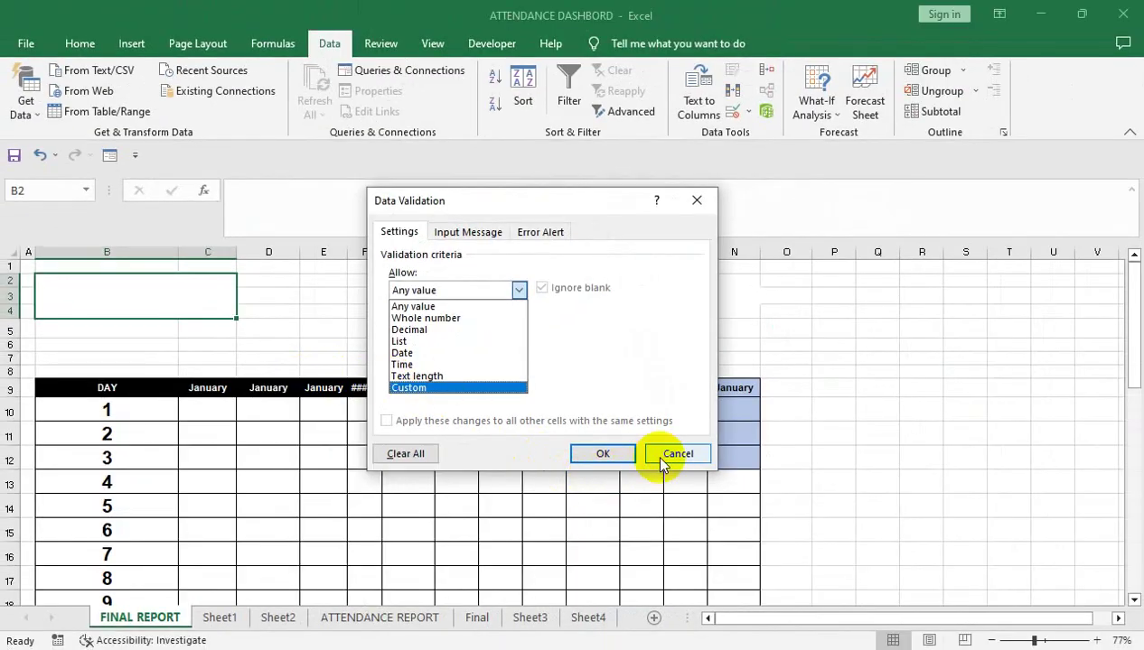
pyautogui.click(664, 453)
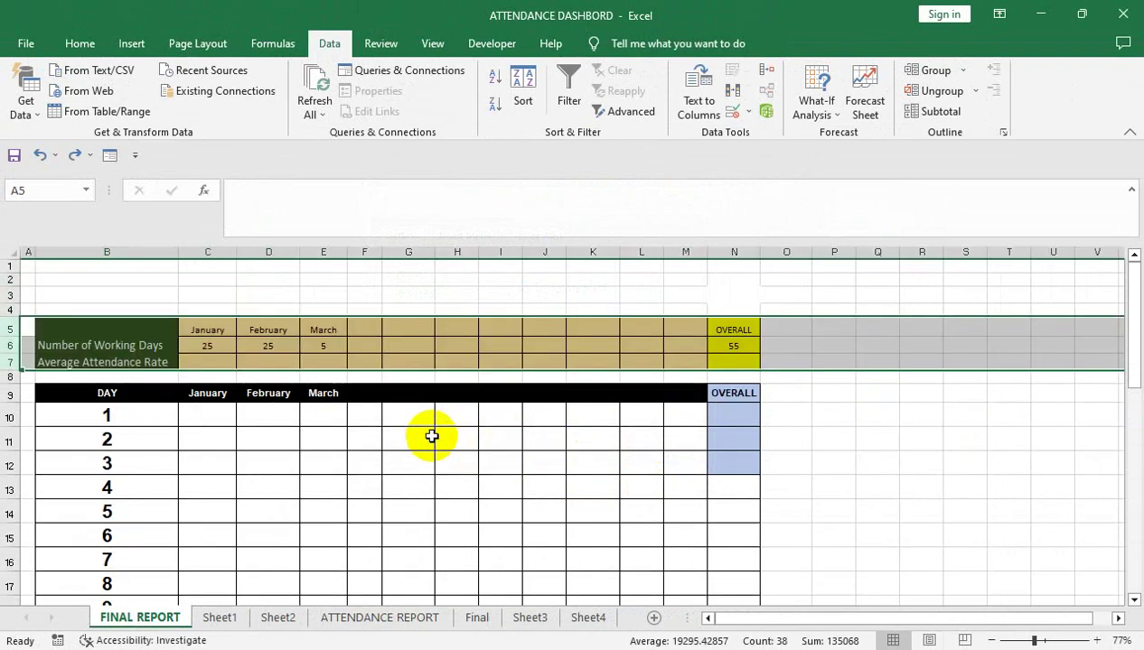
pyautogui.click(234, 325)
pyautogui.click(219, 394)
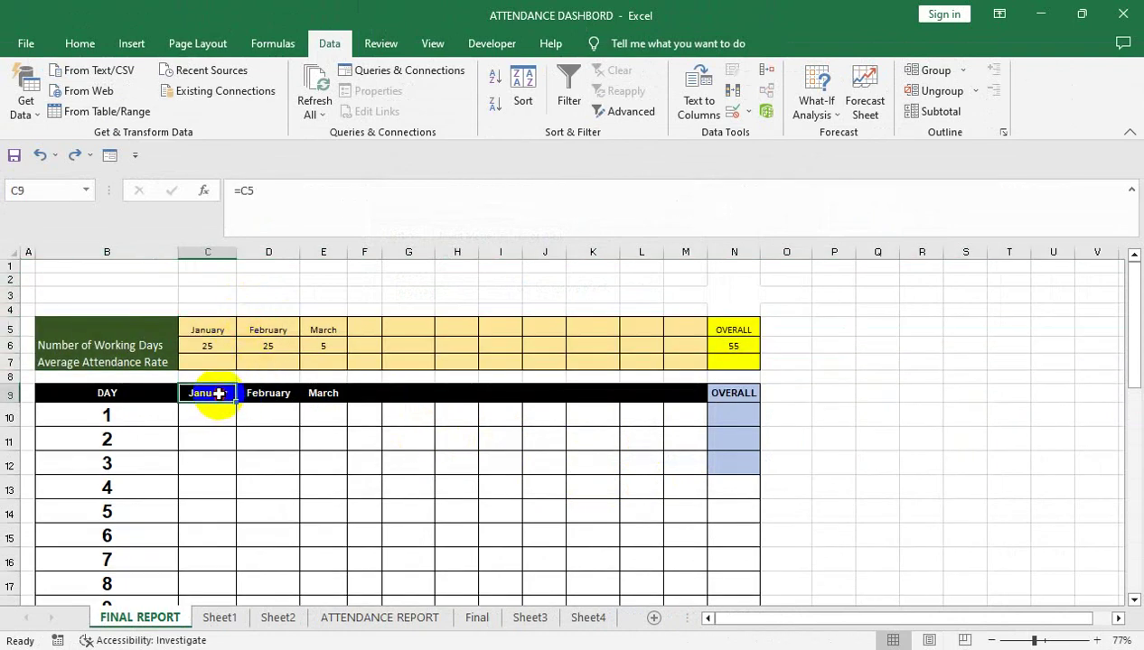
pyautogui.click(158, 340)
pyautogui.moveTo(5, 327); pyautogui.dragTo(15, 365)
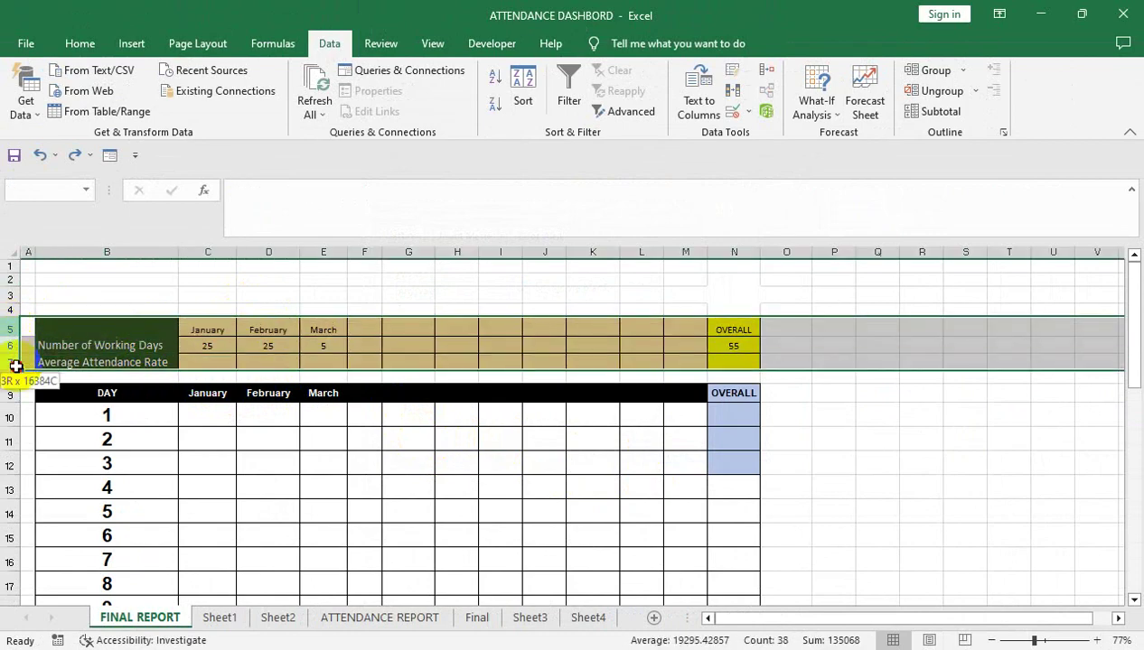
pyautogui.moveTo(232, 394); pyautogui.dragTo(305, 394)
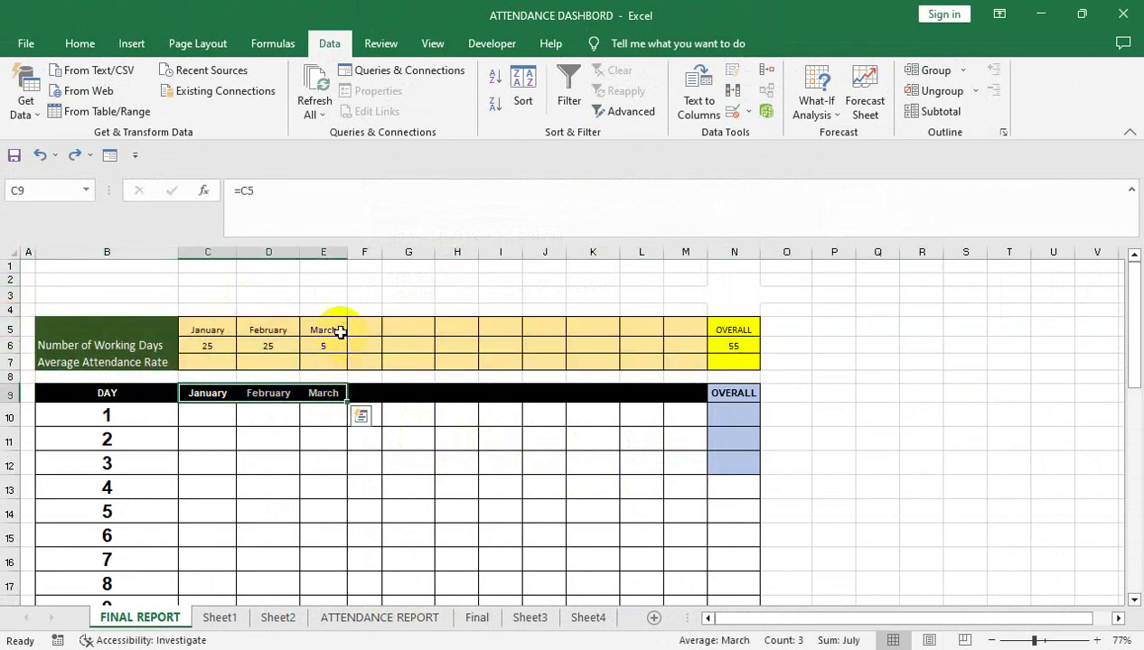
pyautogui.click(79, 46)
pyautogui.click(70, 90)
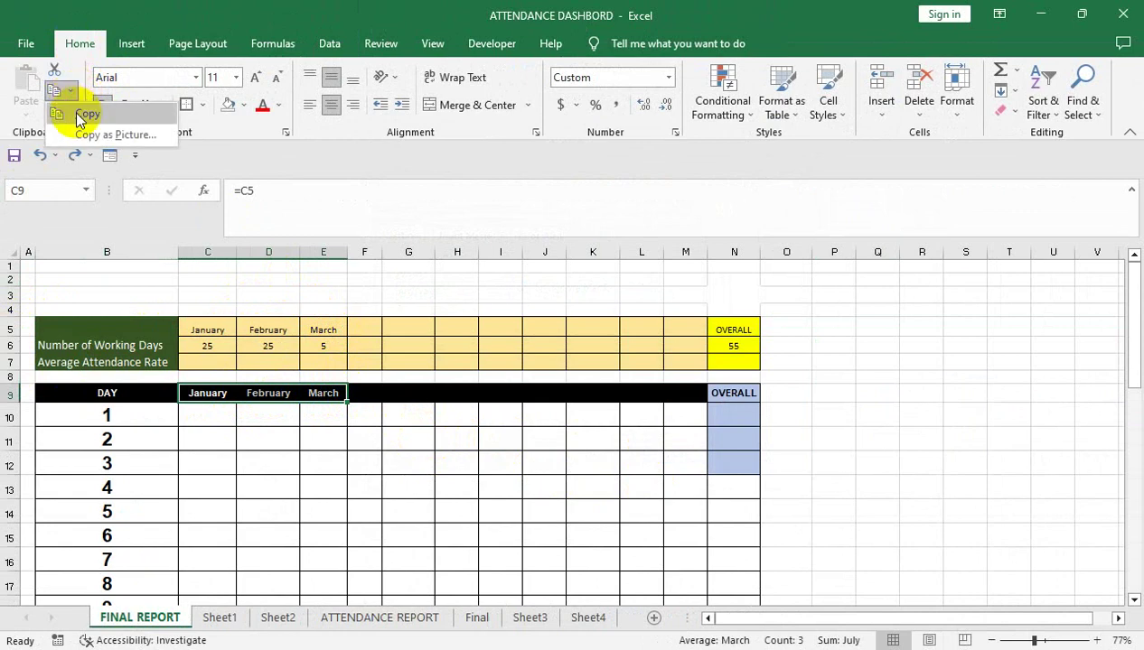
pyautogui.click(75, 112)
pyautogui.click(26, 113)
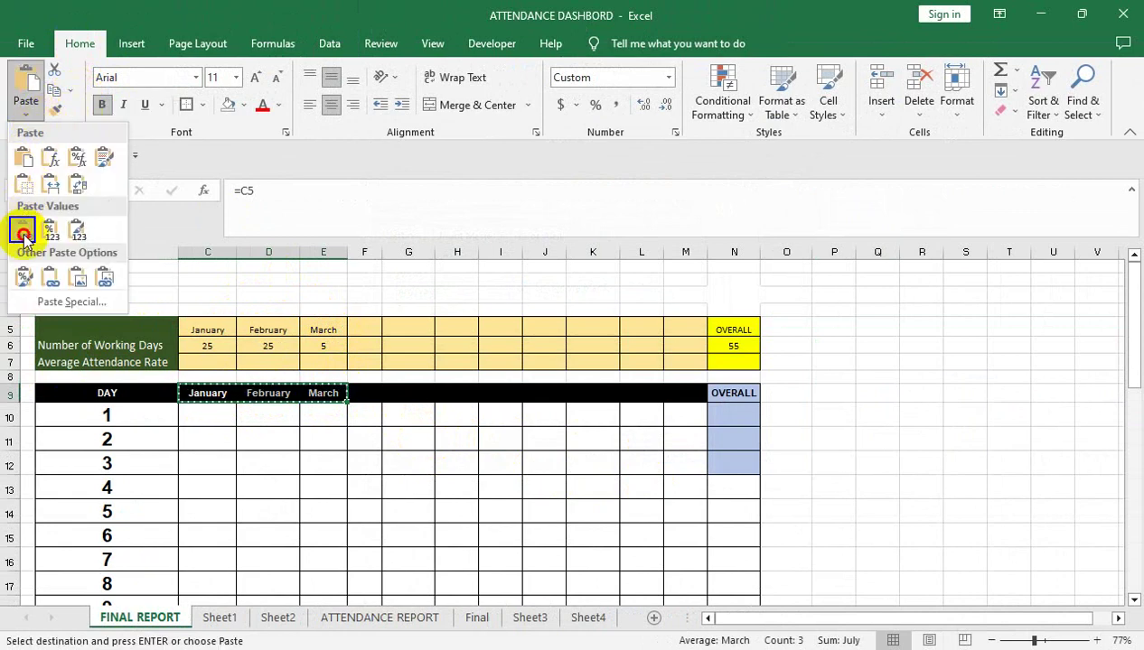
pyautogui.click(24, 233)
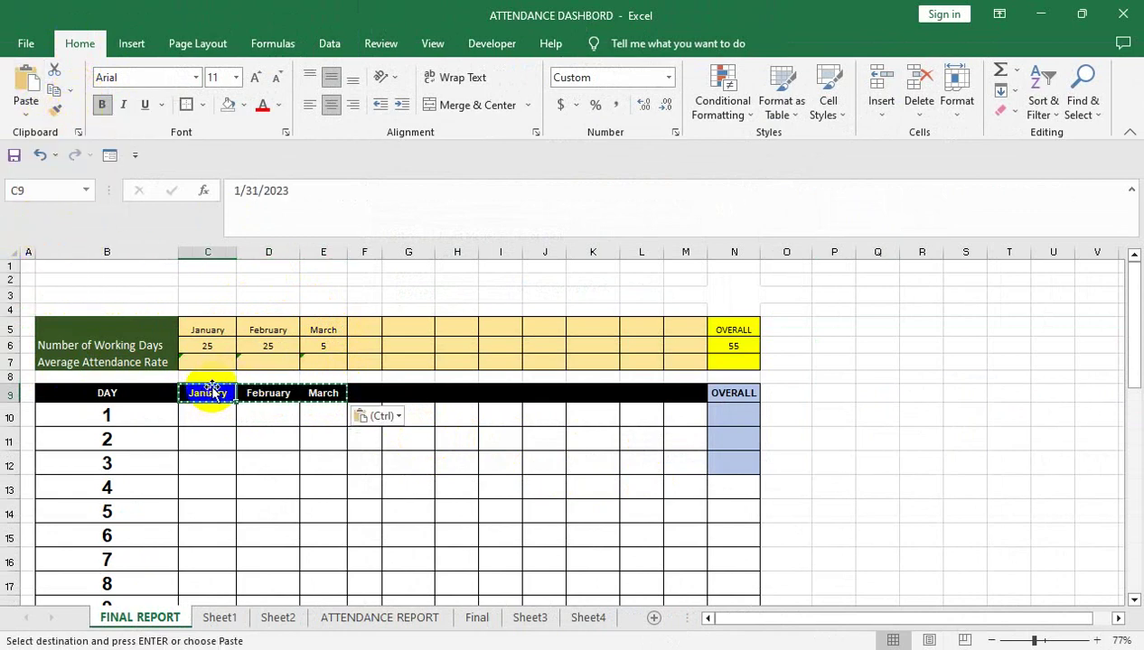
pyautogui.moveTo(7, 330); pyautogui.dragTo(9, 361)
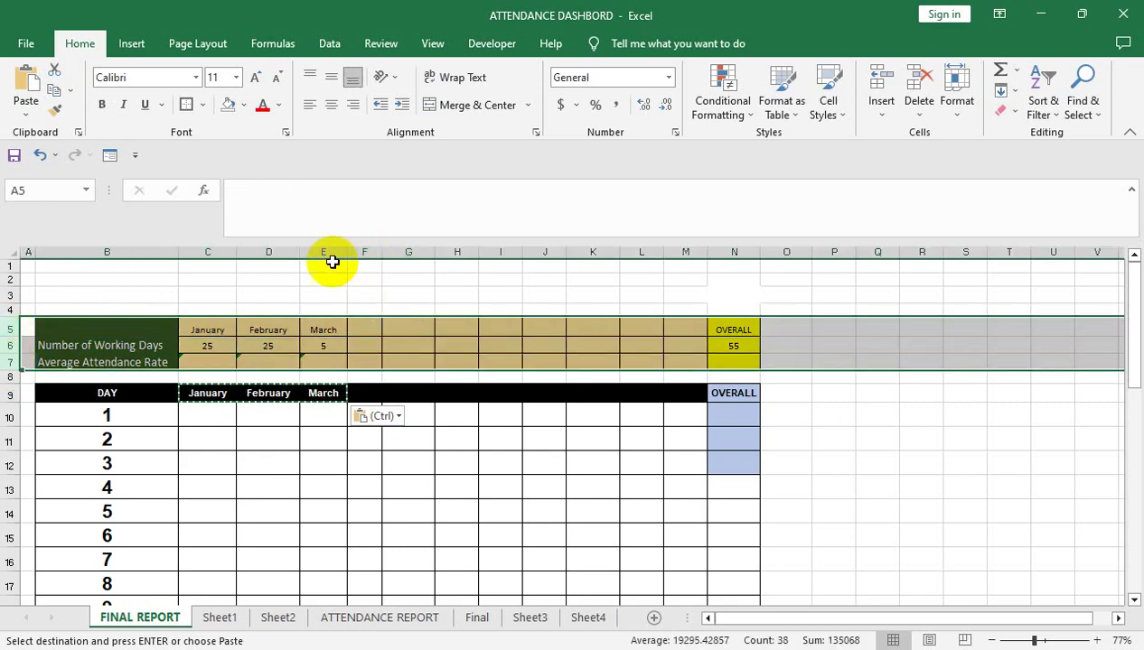
pyautogui.rightClick(11, 330)
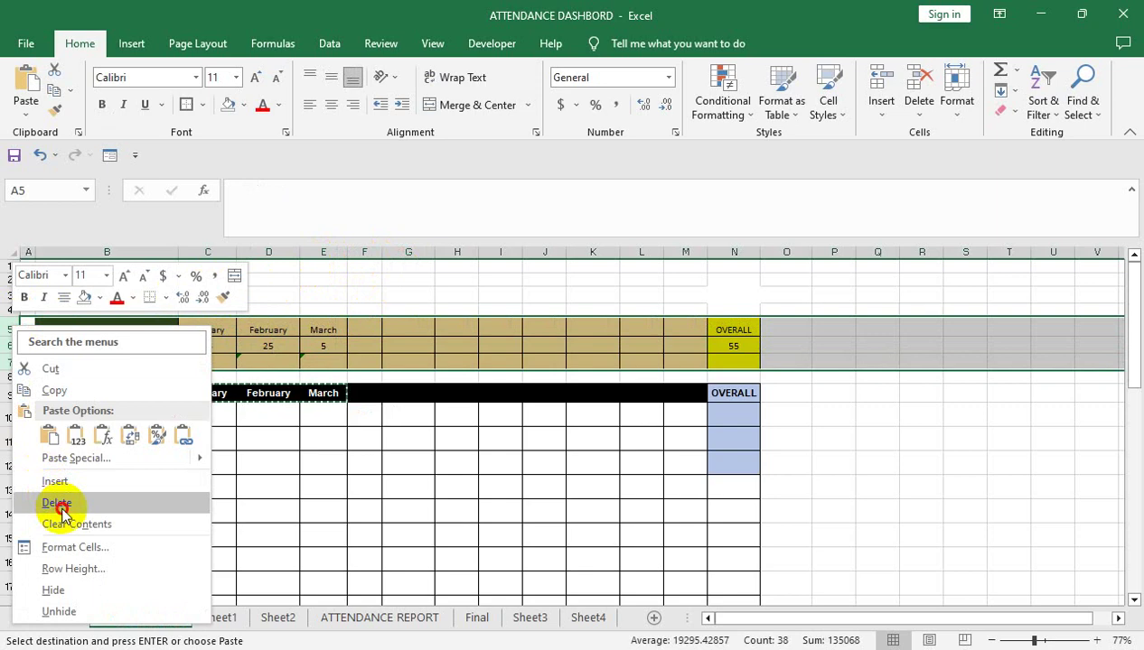
pyautogui.click(59, 506)
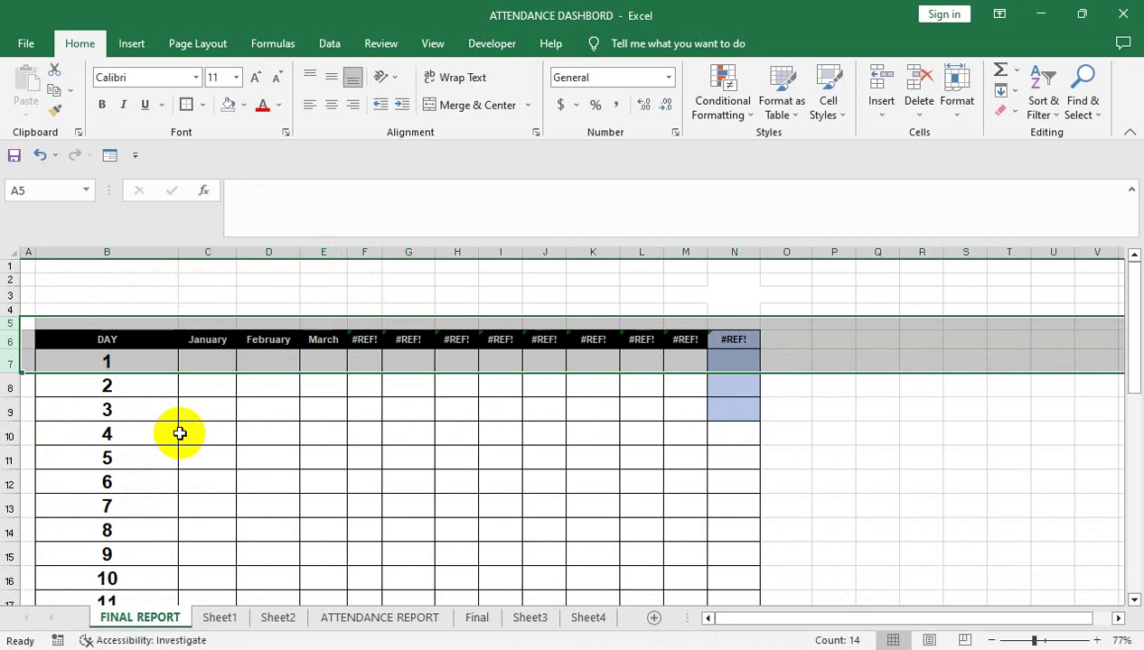
pyautogui.hotkey('ctrl', 'z')
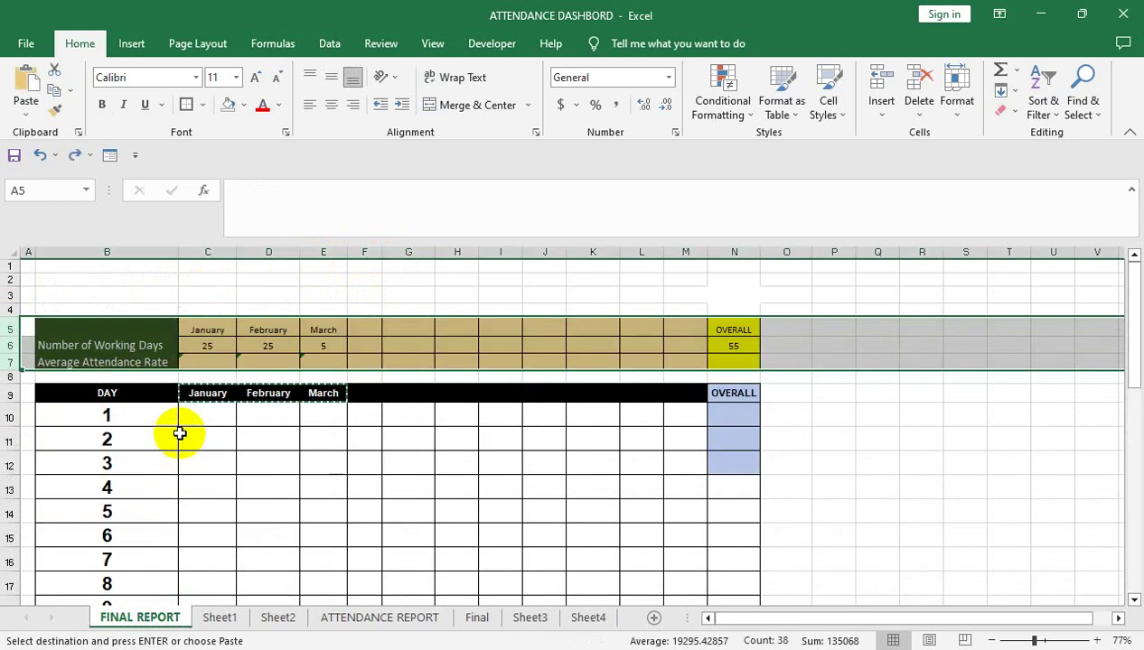
pyautogui.hotkey('ctrl', 'z')
pyautogui.click(205, 344)
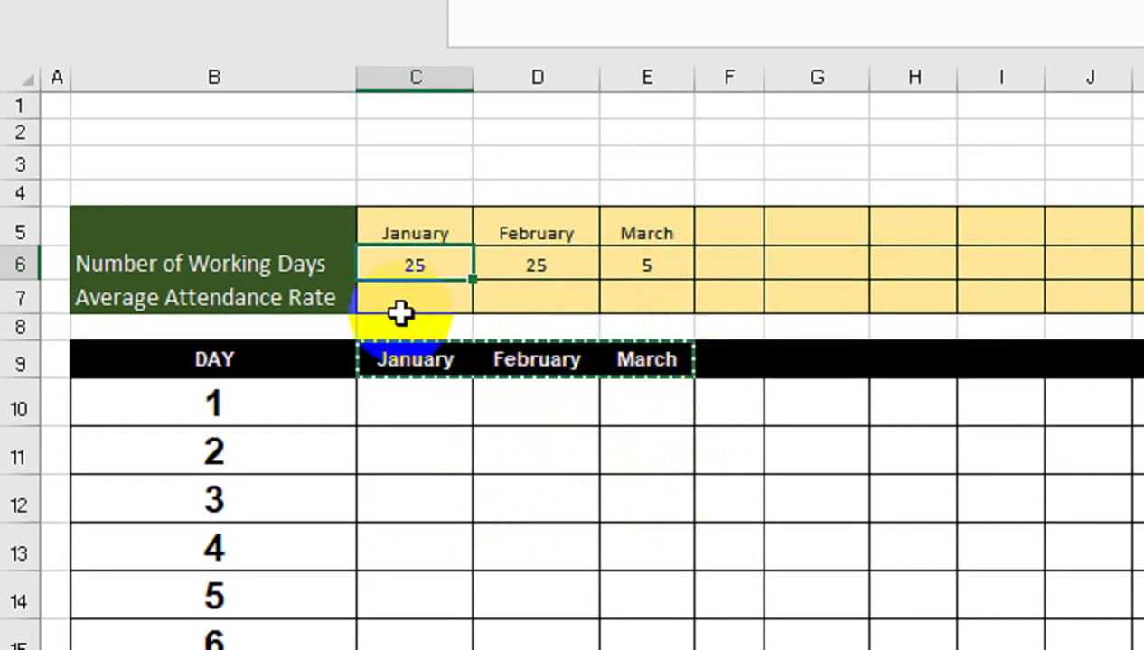
pyautogui.click(435, 293)
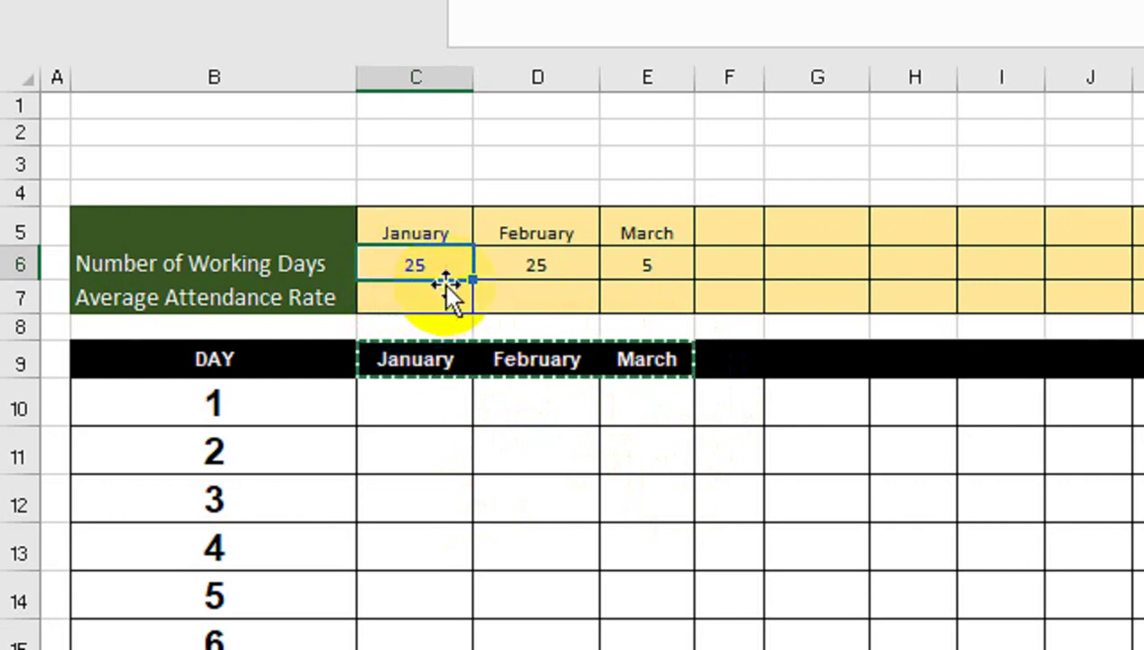
pyautogui.click(545, 277)
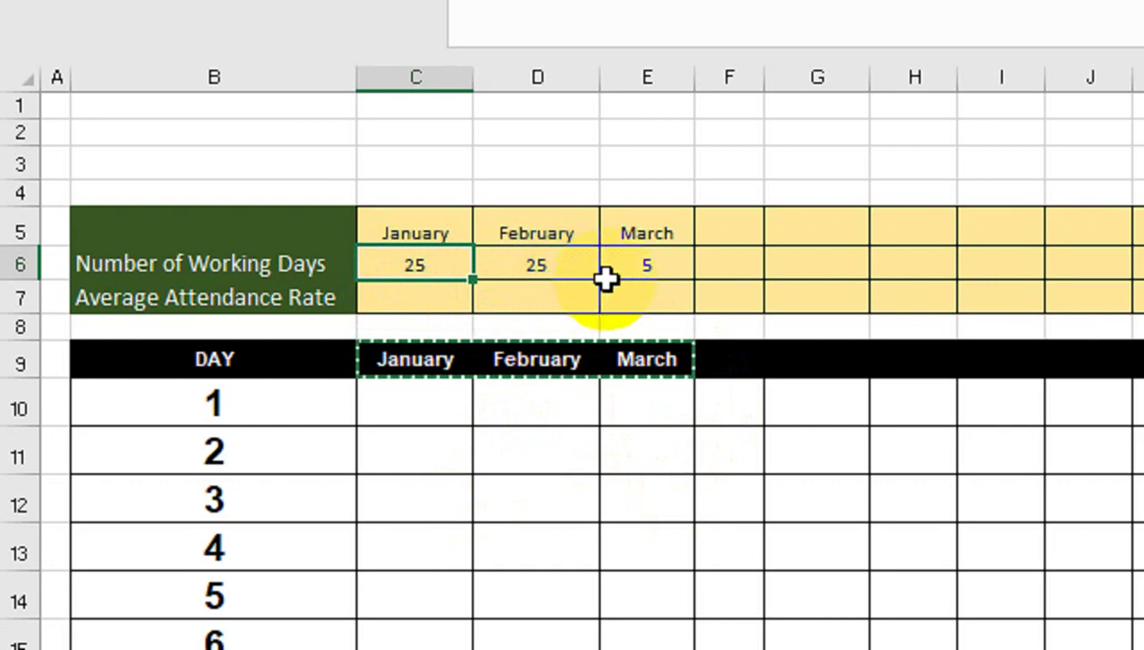
pyautogui.click(657, 304)
pyautogui.click(454, 299)
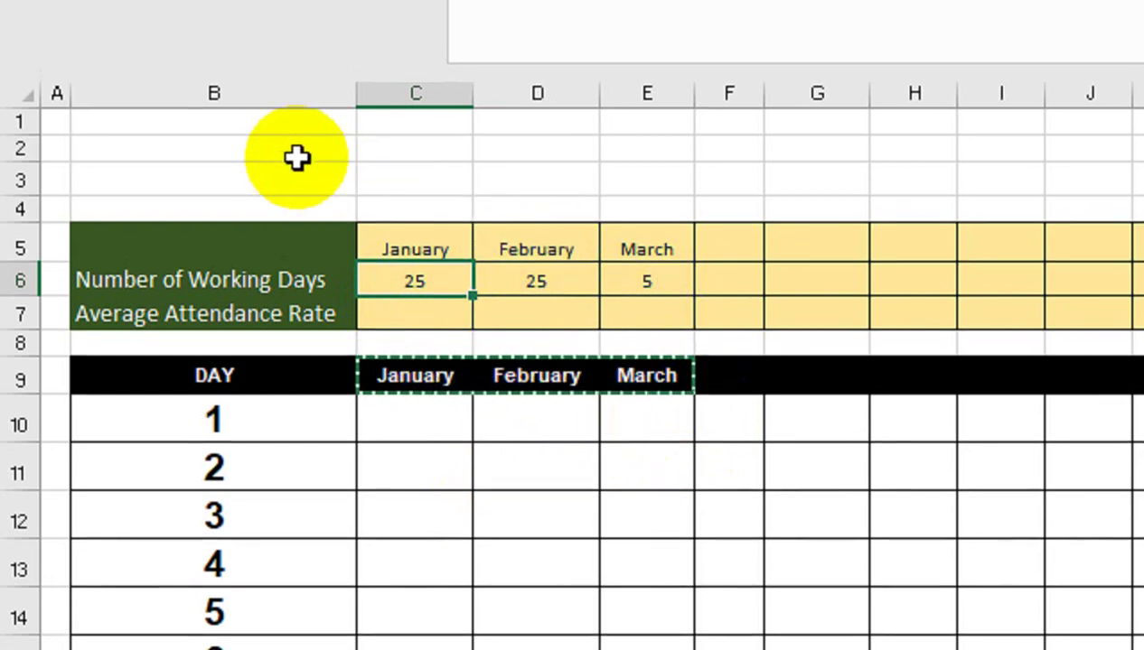
pyautogui.click(295, 163)
# Step: Merge B1:C3 and limit it to a list sourced from Sheet2 student names B6:B55
pyautogui.moveTo(295, 163); pyautogui.dragTo(406, 208)
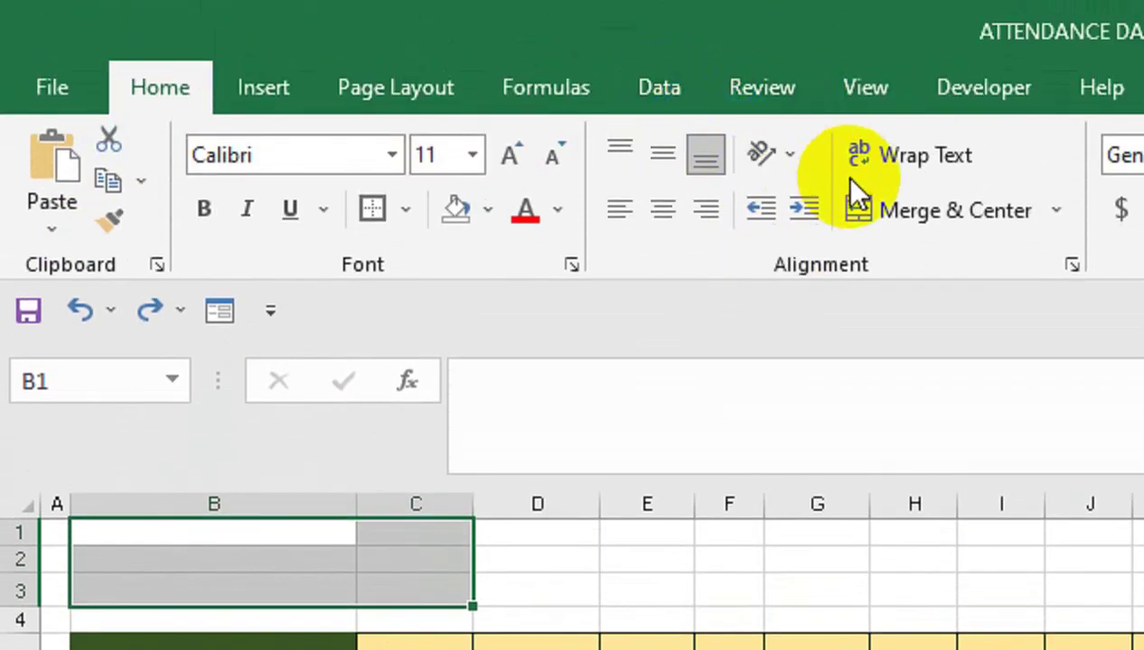
pyautogui.click(859, 205)
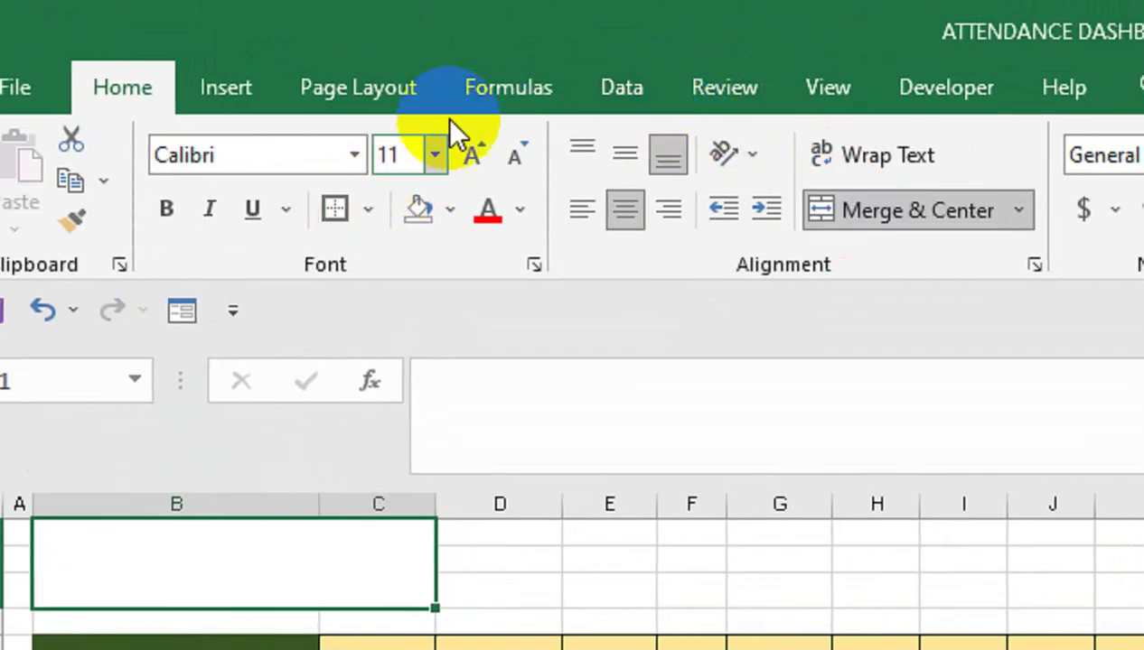
pyautogui.click(610, 90)
pyautogui.click(899, 237)
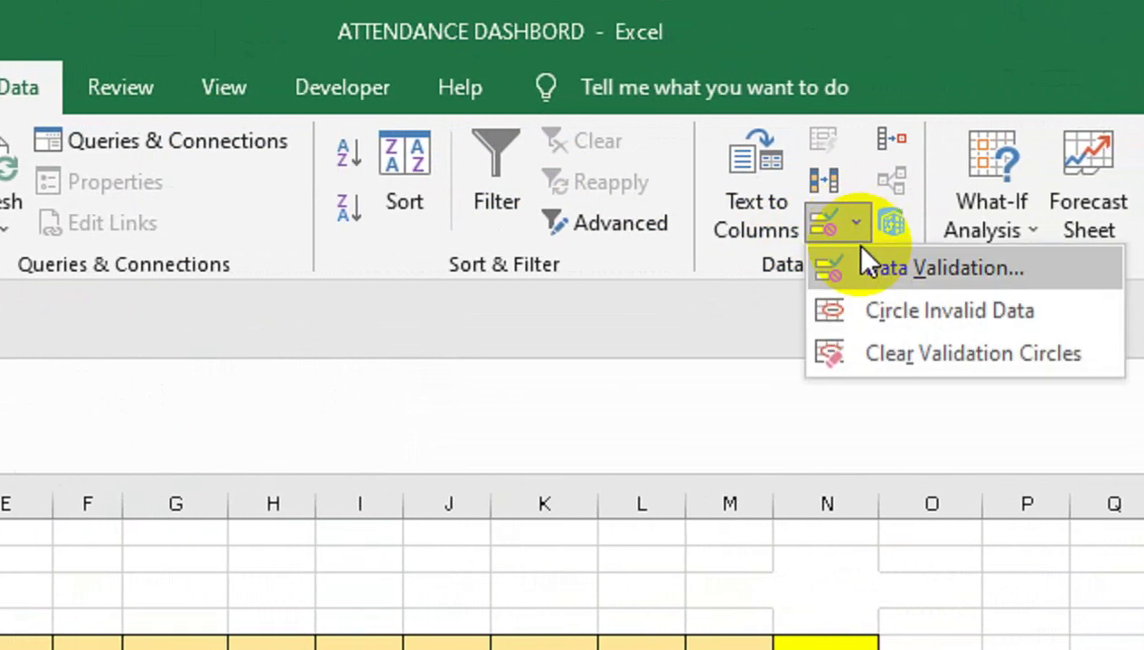
pyautogui.click(868, 262)
pyautogui.click(287, 398)
pyautogui.click(284, 495)
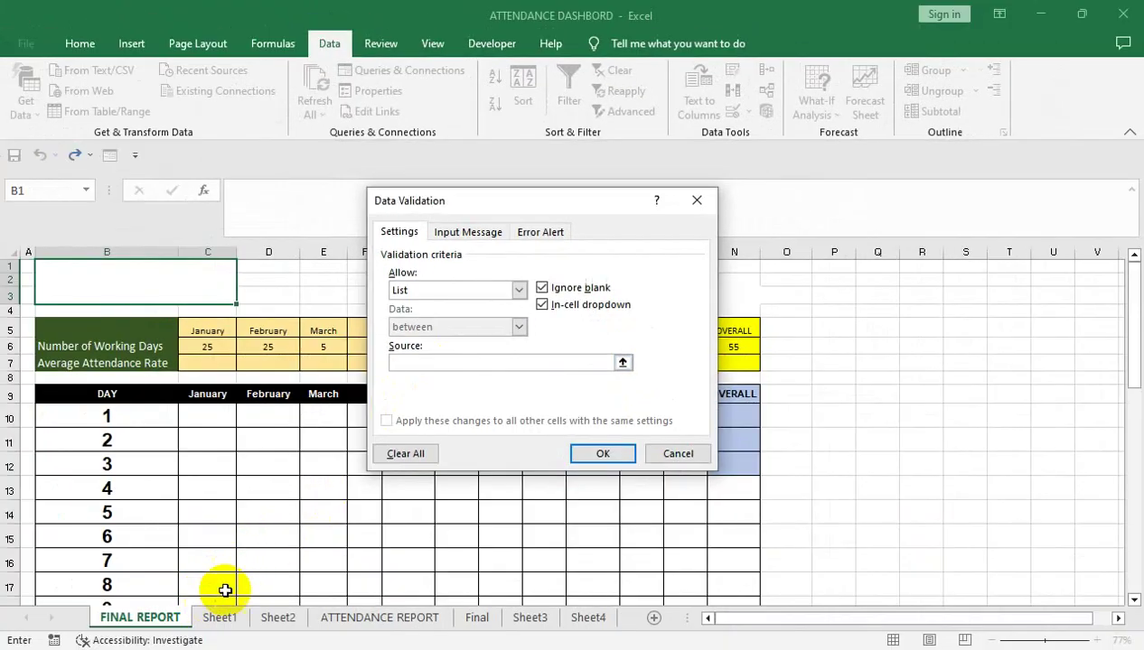
pyautogui.click(277, 617)
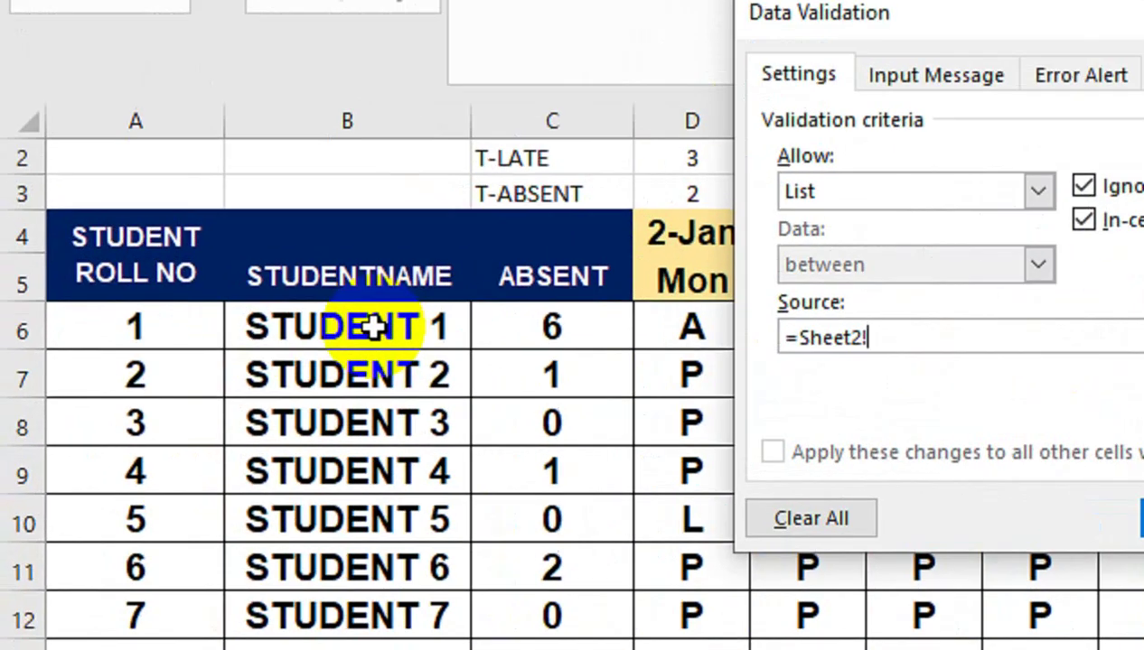
pyautogui.click(187, 359)
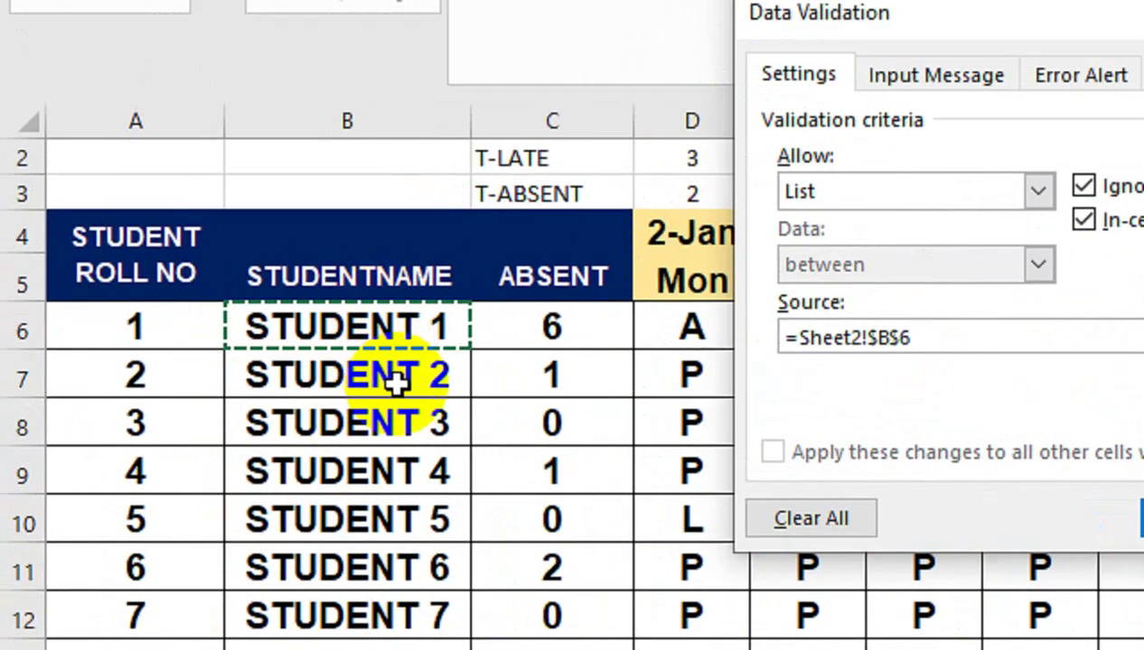
pyautogui.moveTo(440, 333); pyautogui.dragTo(439, 337)
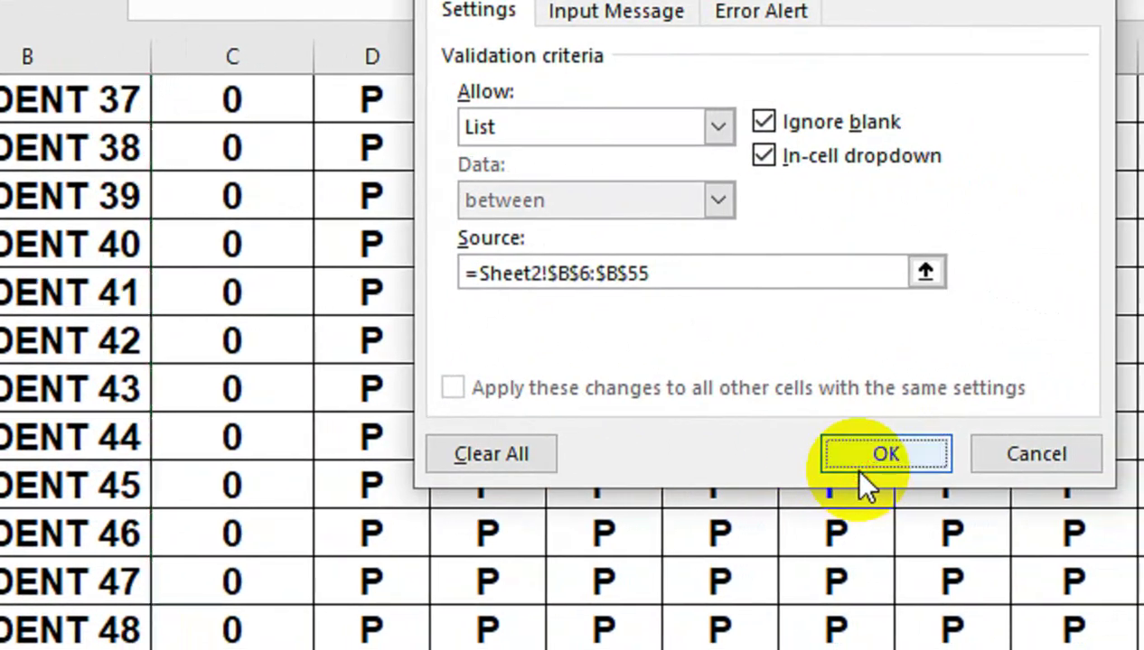
# Step: Apply the validation and pick STUDENT 1 from the merged cell's dropdown
pyautogui.click(861, 478)
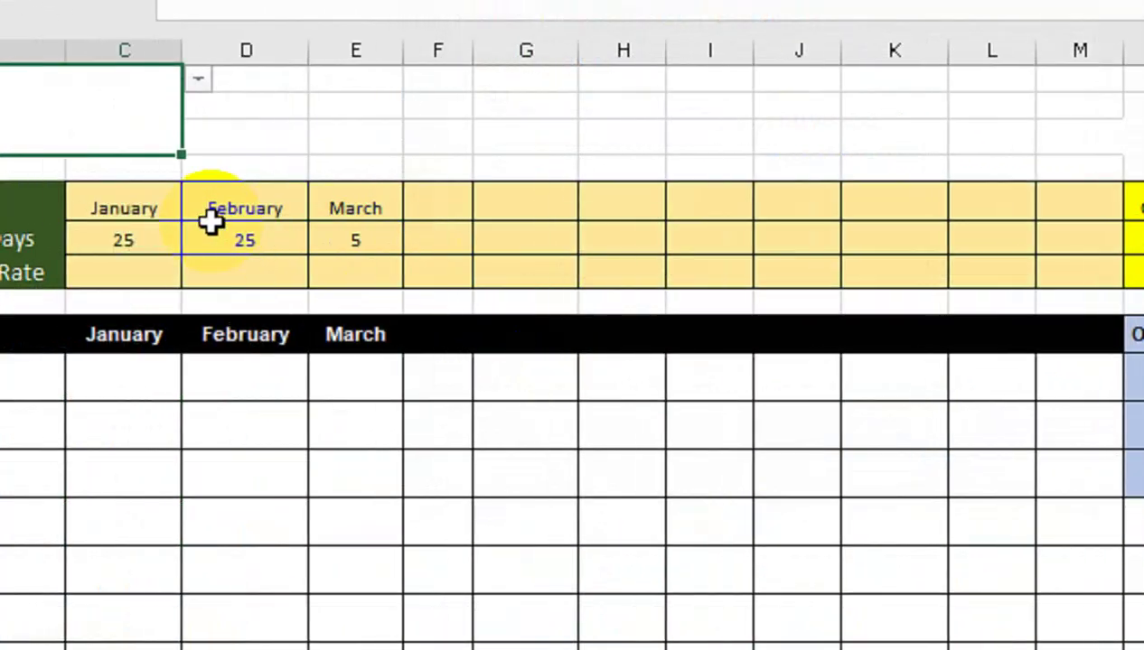
pyautogui.click(402, 167)
pyautogui.click(348, 166)
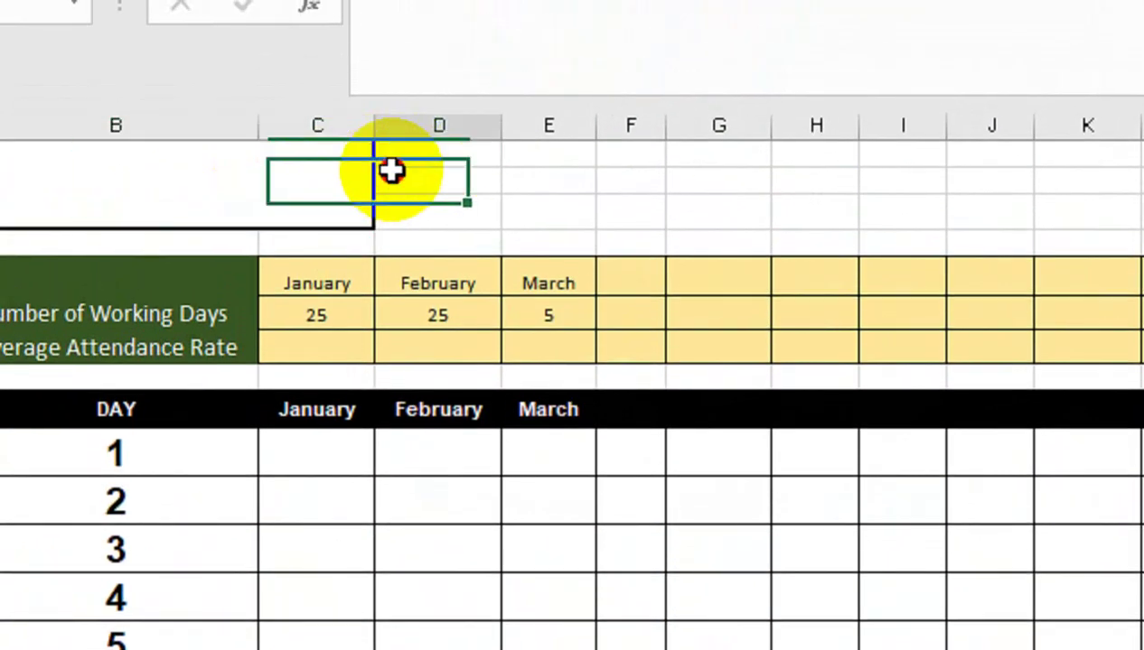
pyautogui.click(390, 161)
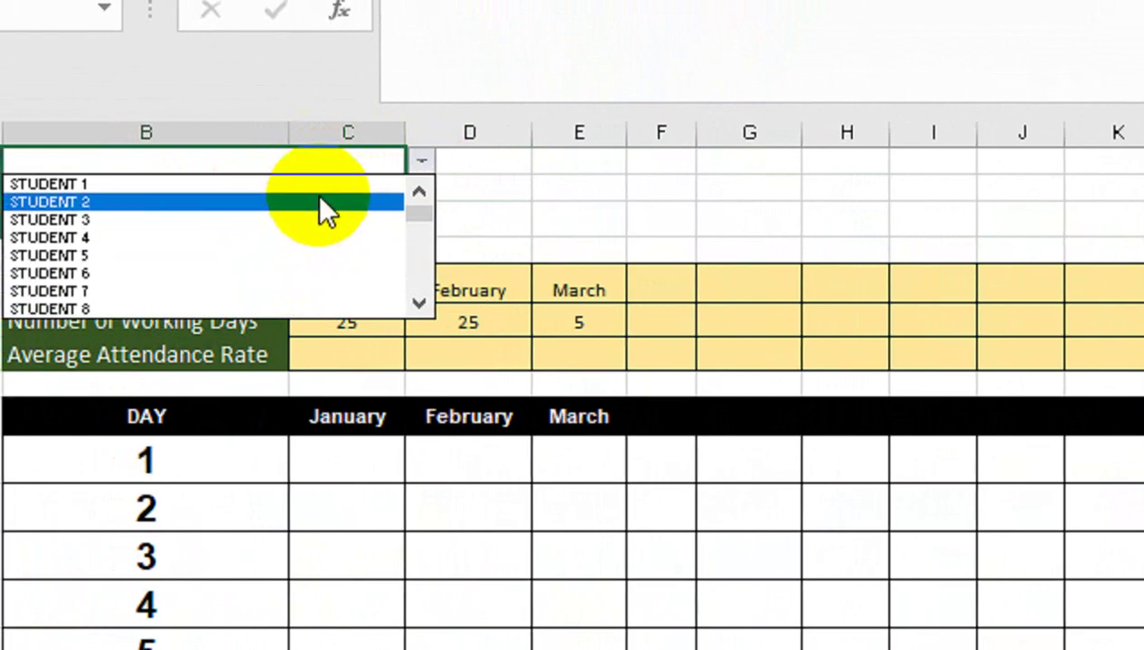
pyautogui.click(305, 192)
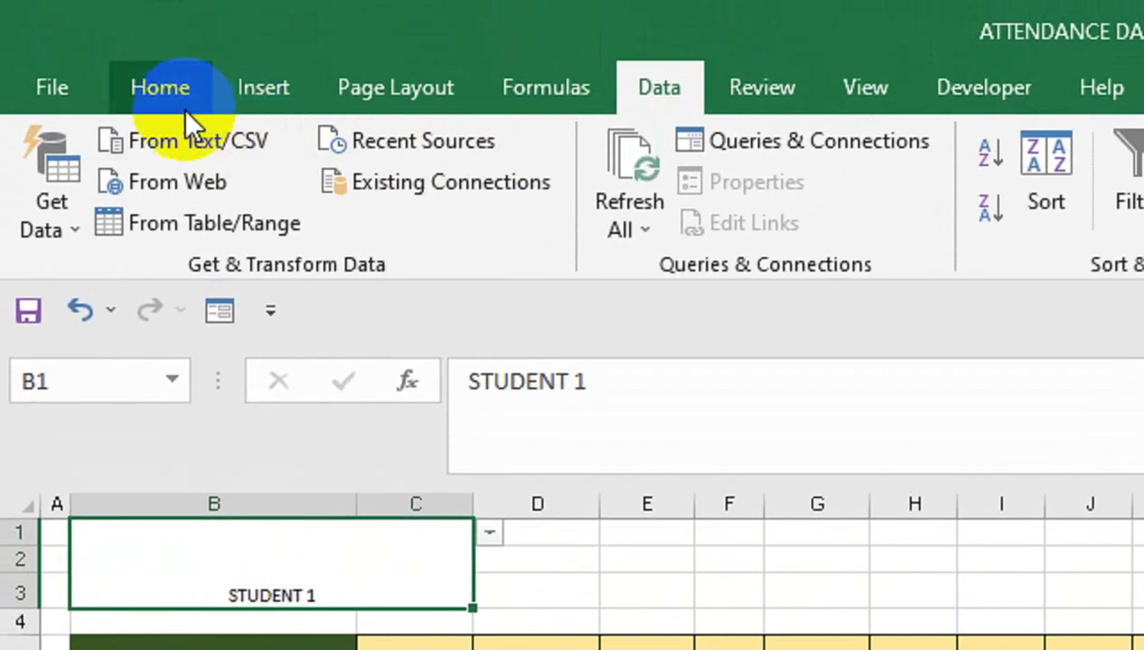
# Step: Middle-align the student name and make it larger and bold
pyautogui.click(182, 107)
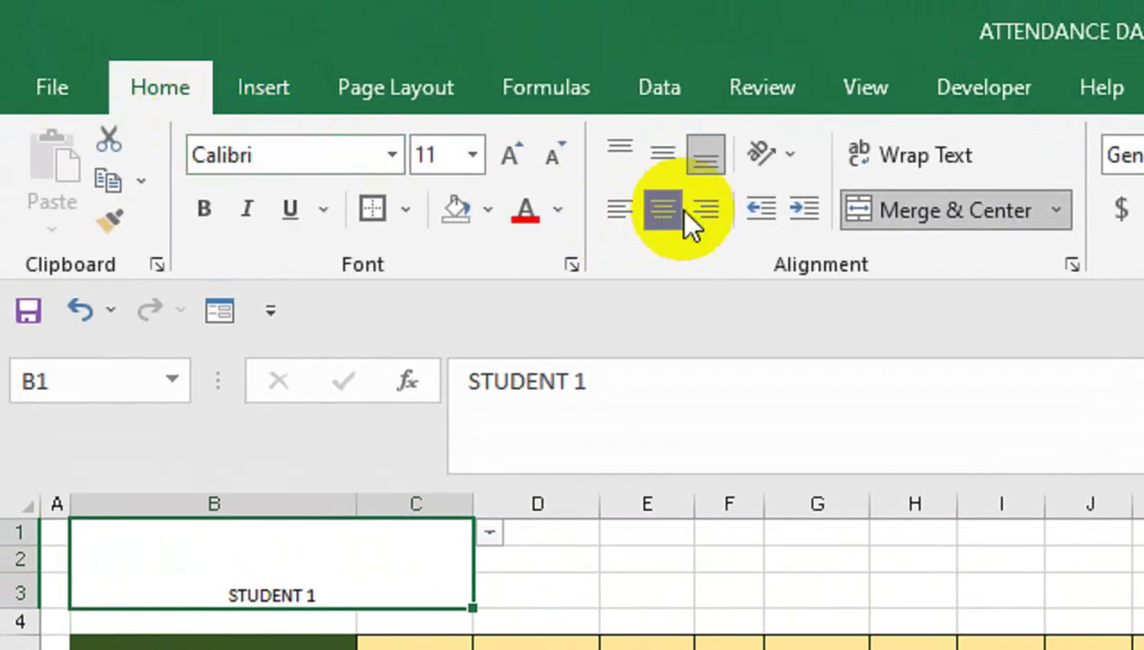
pyautogui.click(662, 163)
pyautogui.click(498, 161)
pyautogui.click(497, 163)
pyautogui.click(497, 163)
pyautogui.click(508, 155)
pyautogui.click(509, 155)
pyautogui.click(509, 155)
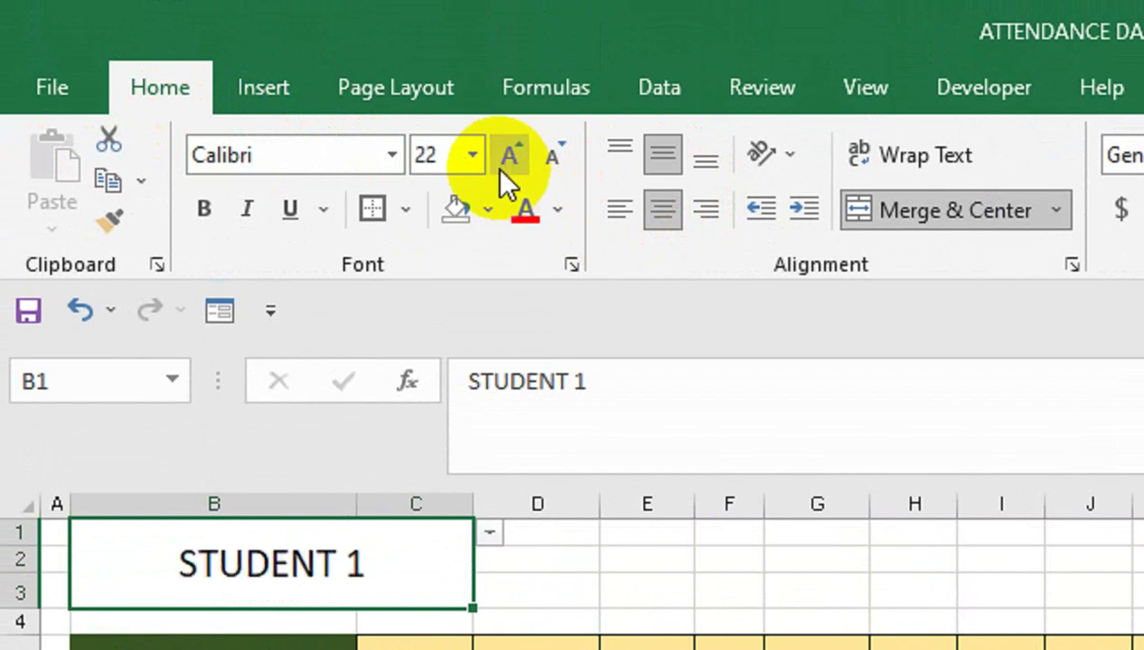
pyautogui.click(509, 155)
pyautogui.click(204, 209)
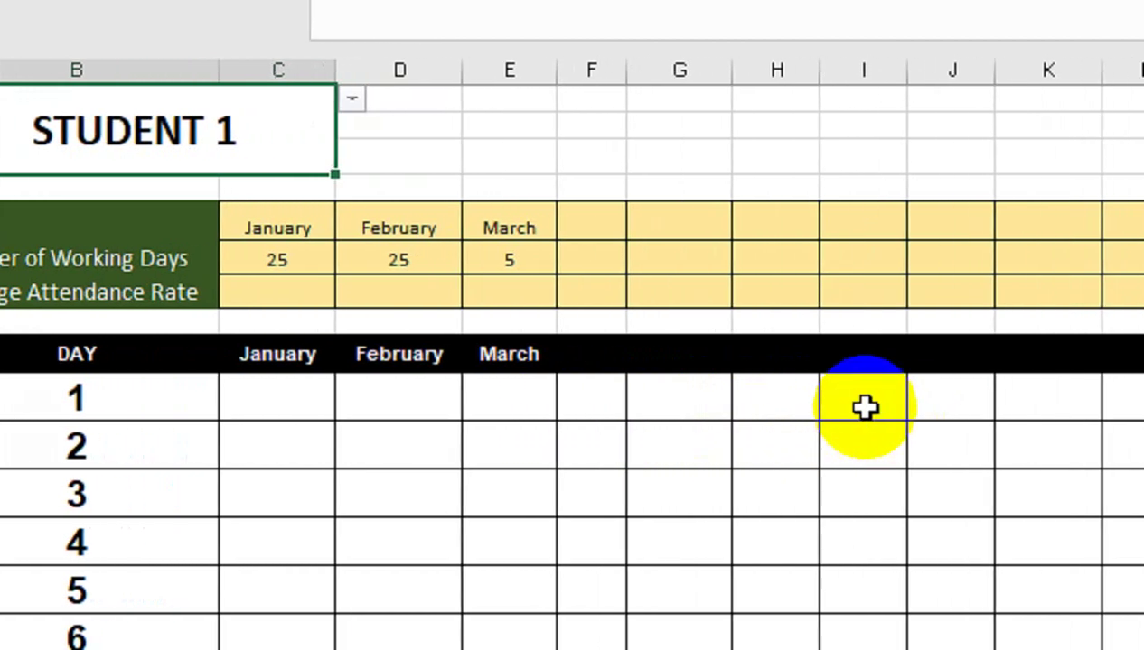
pyautogui.click(298, 399)
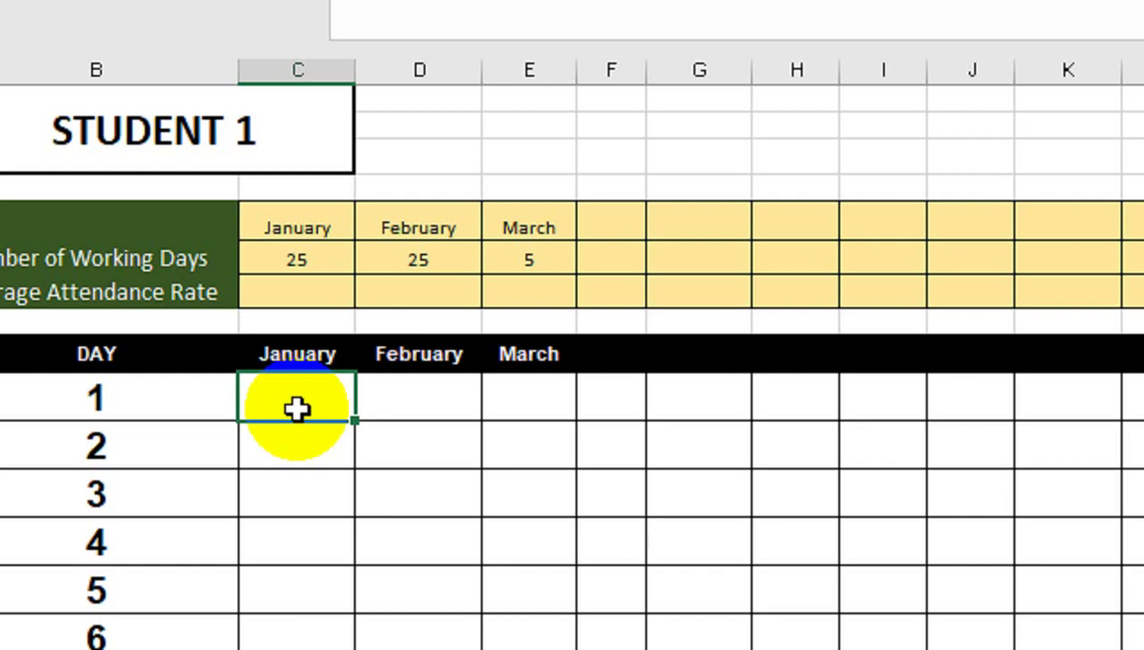
# Step: Start the January day-1 formula as IFERROR(IF(AND(MONTH( using autocomplete
pyautogui.write('=I')
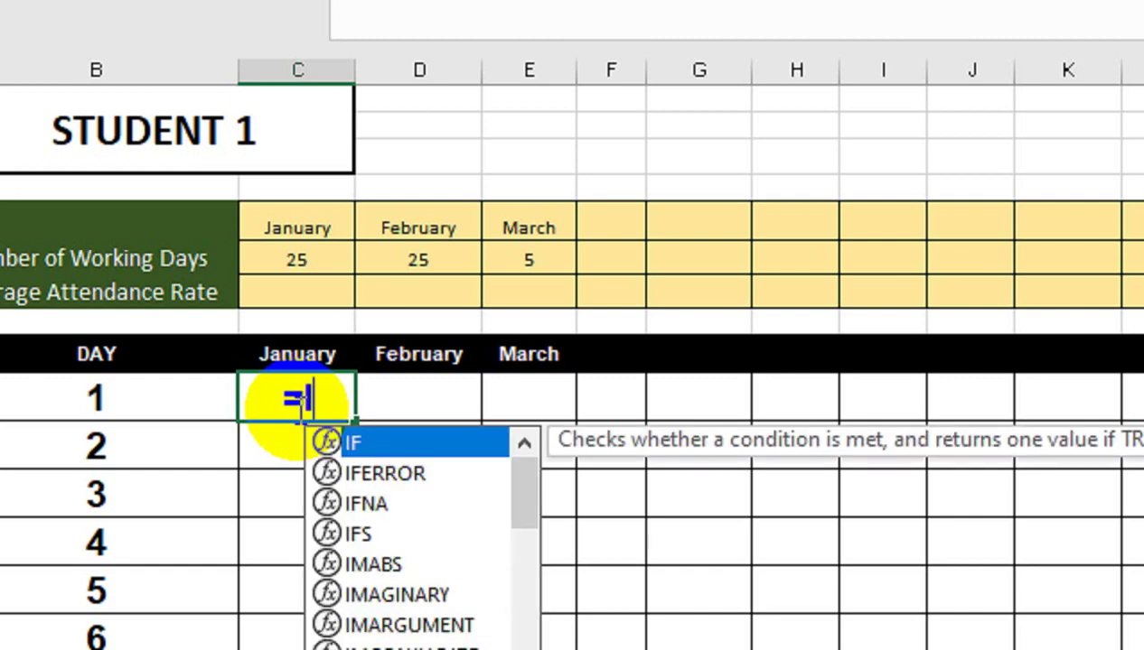
pyautogui.write('F')
pyautogui.press('Down')
pyautogui.press('Tab')
pyautogui.write('I')
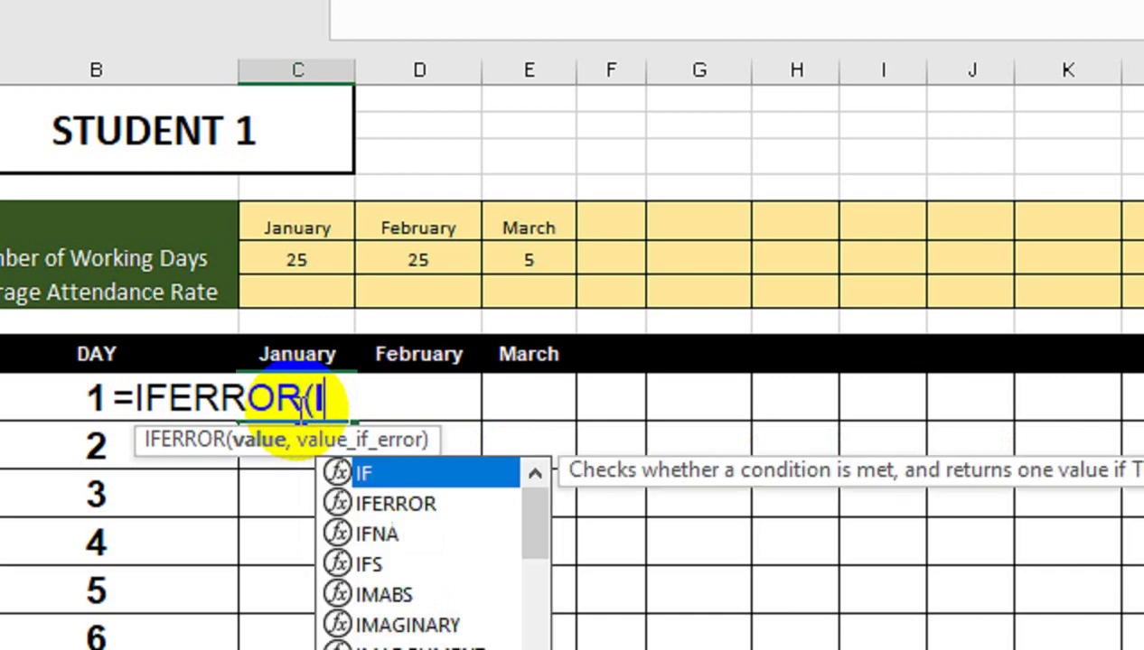
pyautogui.press('Tab')
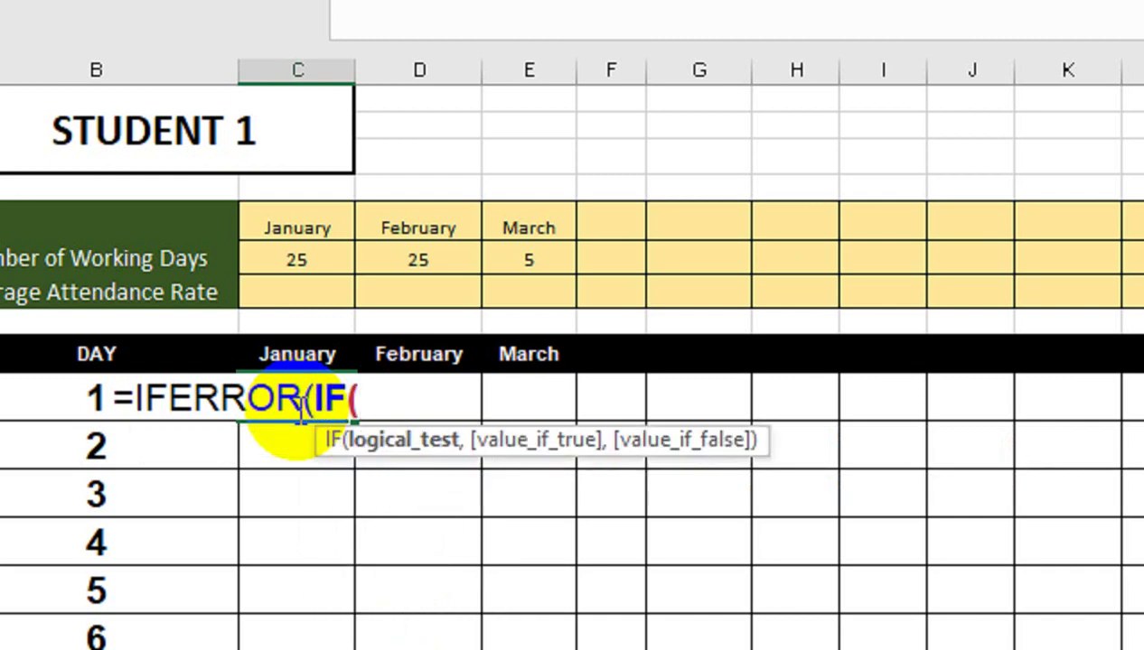
pyautogui.write('AND')
pyautogui.press('Tab')
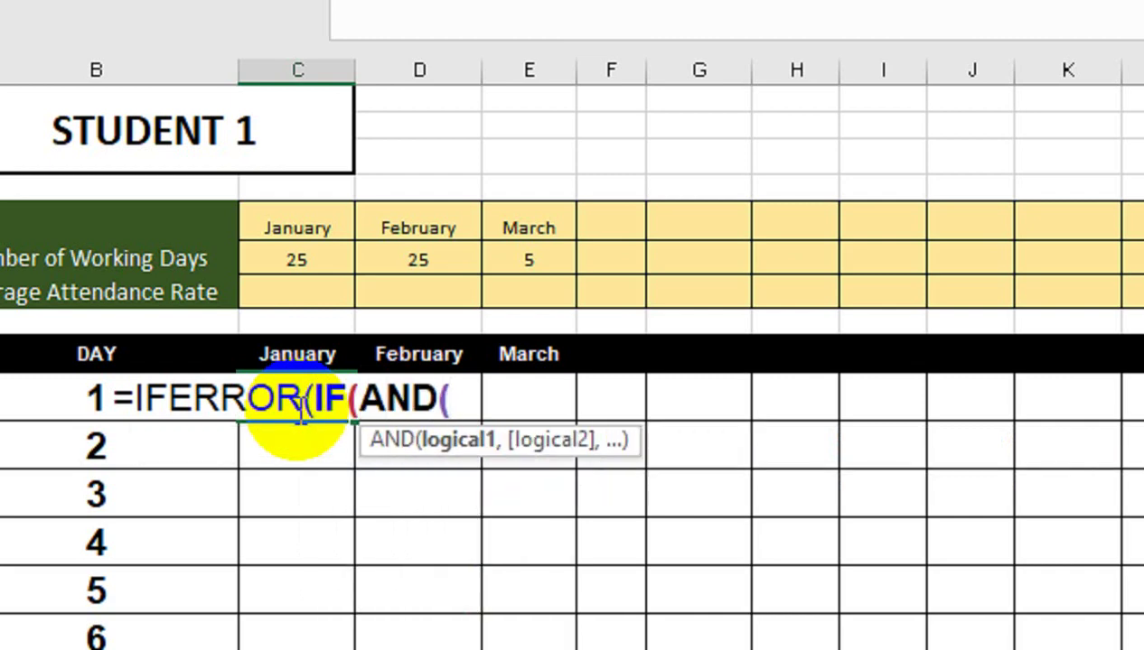
pyautogui.write('MON')
pyautogui.press('Tab')
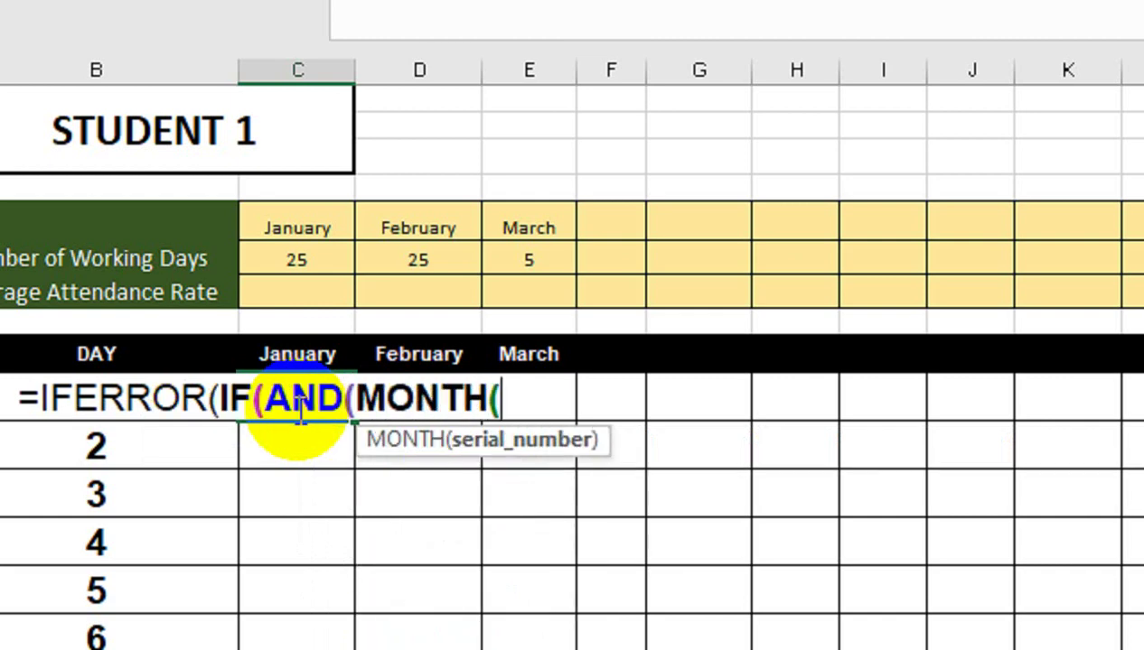
pyautogui.write('DATE(')
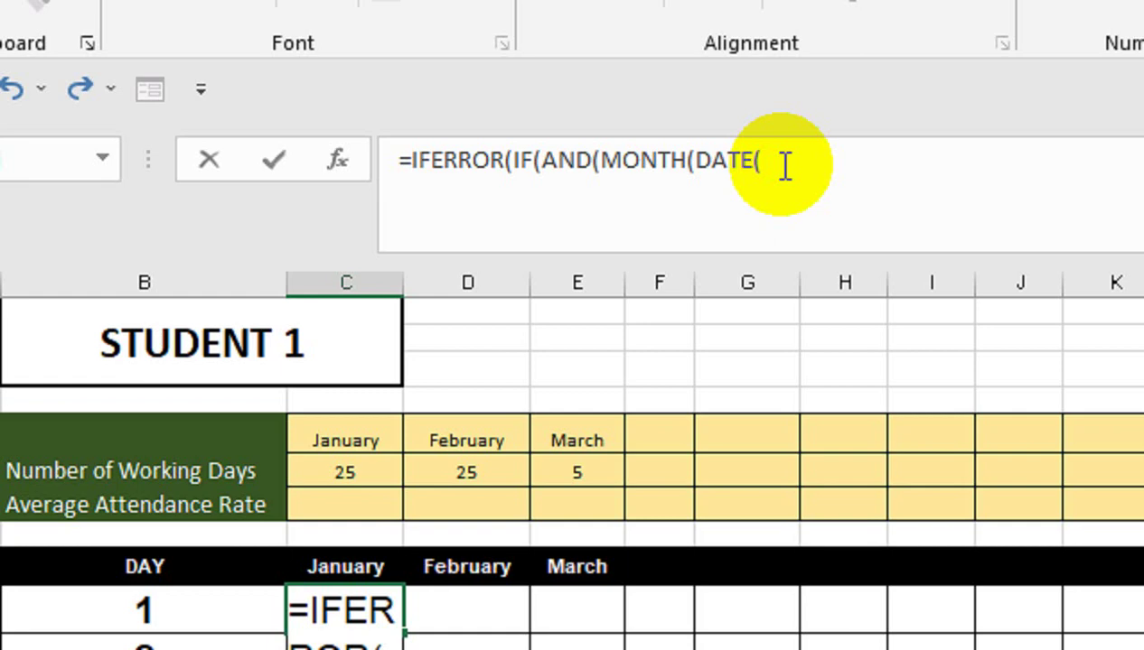
# Step: Add YEAR of the January header C9 with a $ lock, then dismiss a parenthesis error
pyautogui.click(785, 167)
pyautogui.write('YEA')
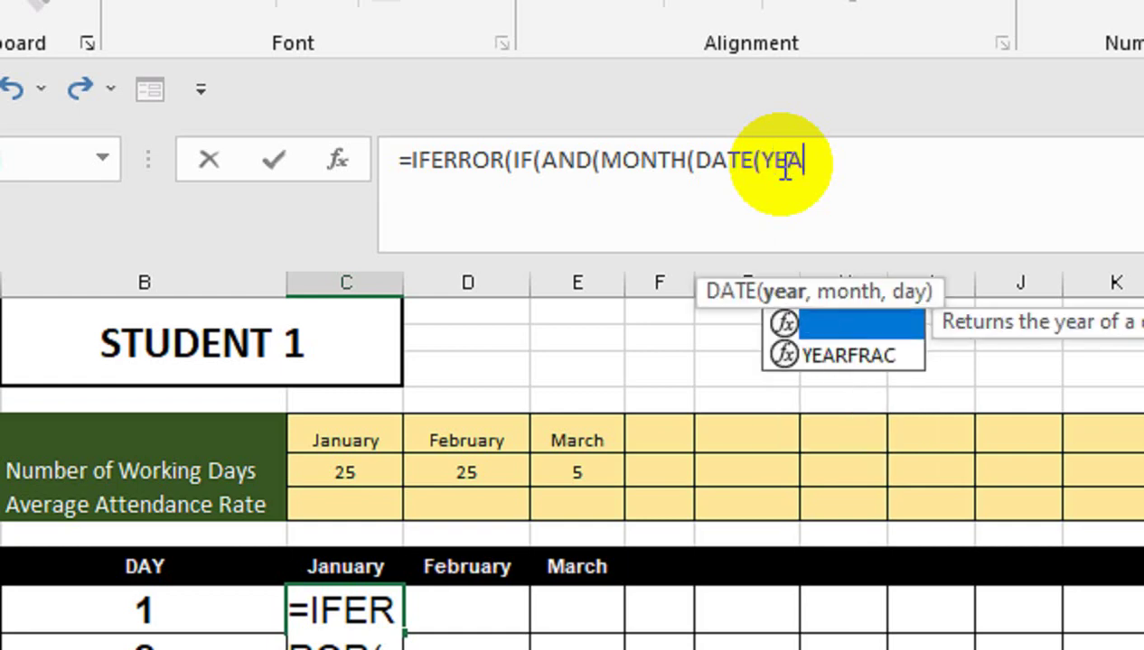
pyautogui.write('R(')
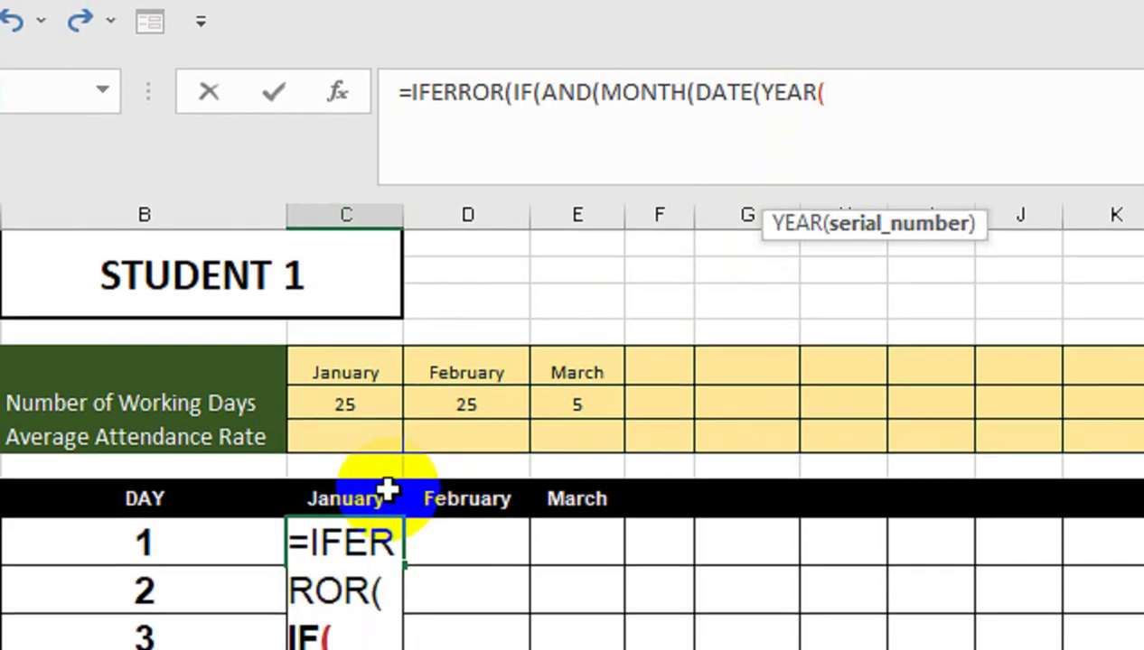
pyautogui.click(387, 578)
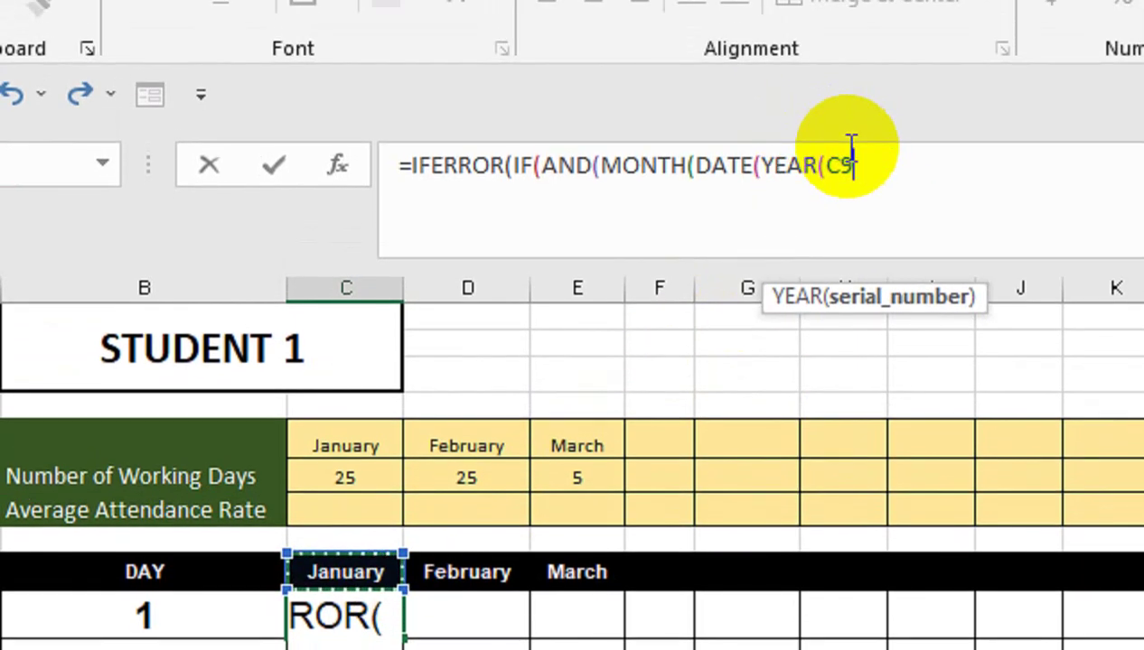
pyautogui.click(839, 83)
pyautogui.write('$')
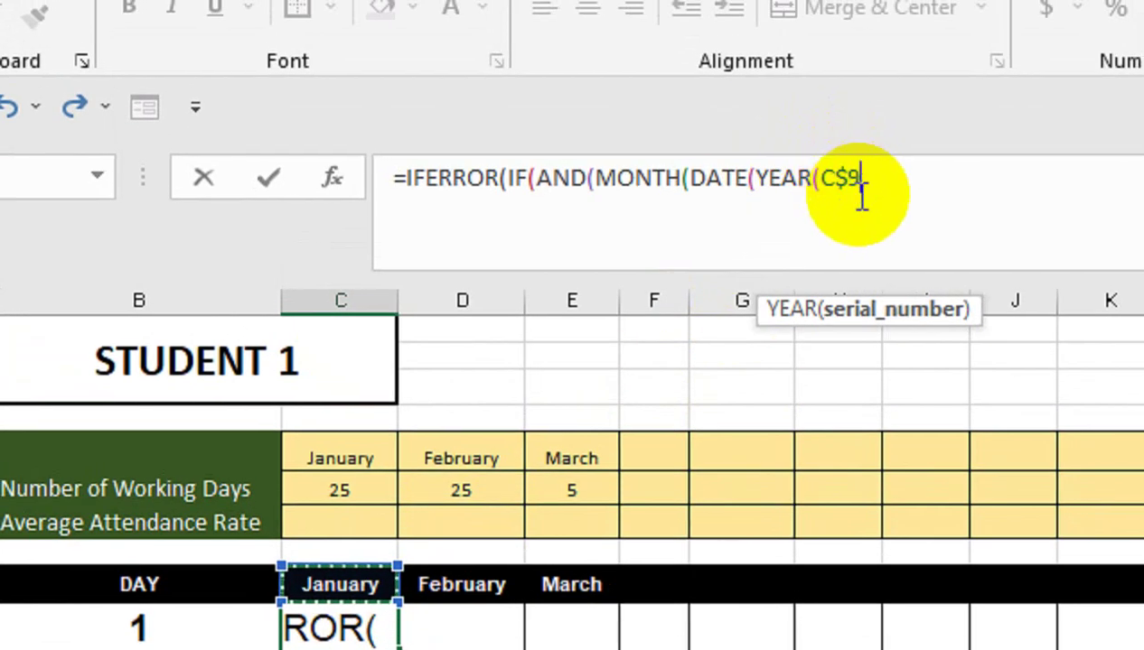
pyautogui.press('Right')
pyautogui.write(')')
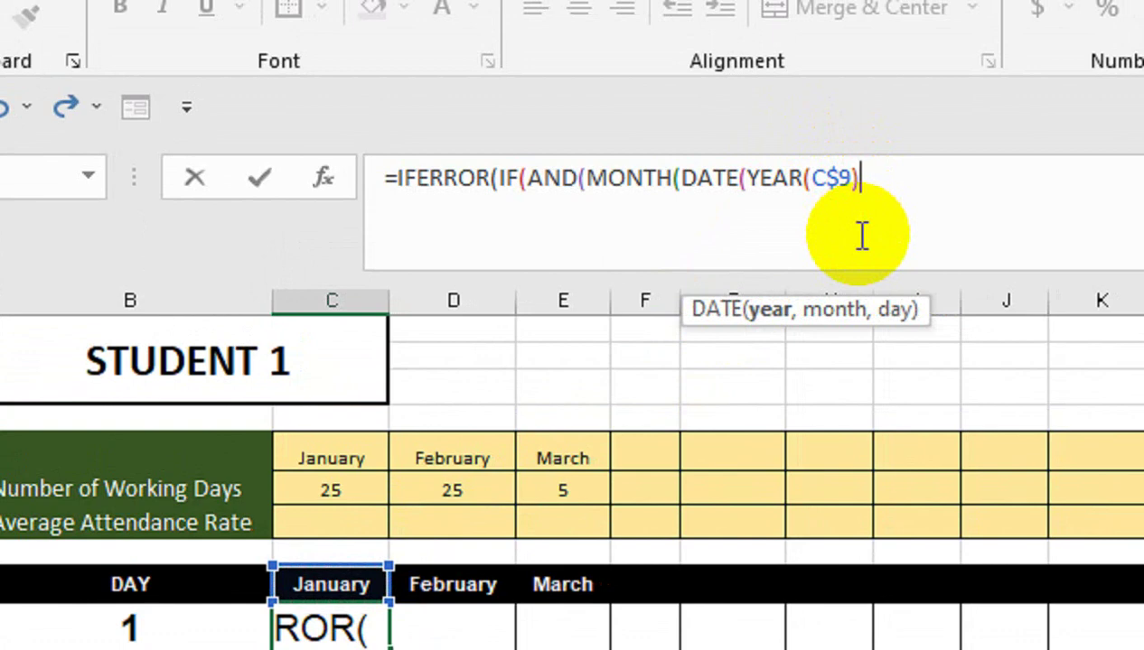
pyautogui.write(',')
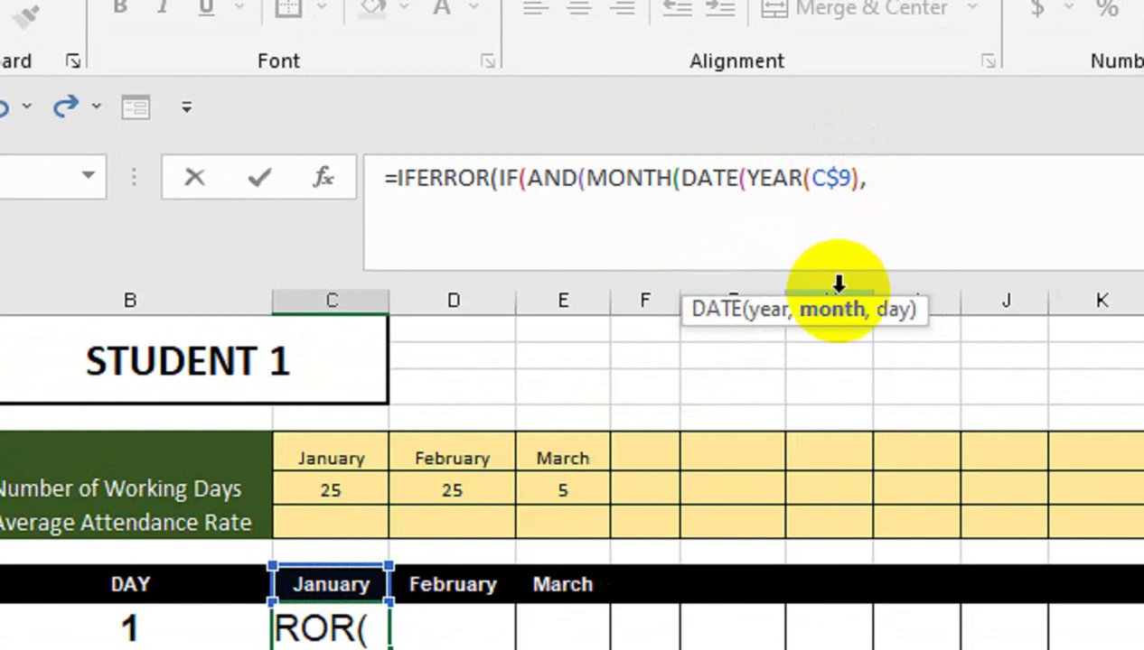
pyautogui.write('MOTN')
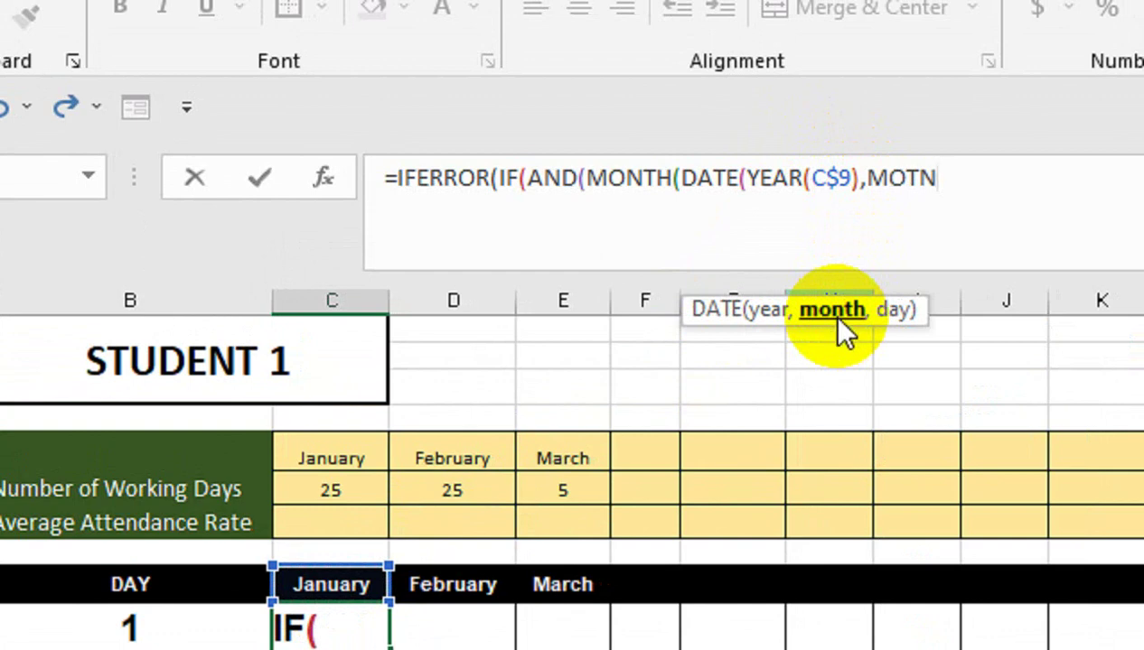
pyautogui.press('Return')
pyautogui.press('Return')
# Step: Add MONTH(C$9) and the day reference $B10, closing the brackets
pyautogui.write('M')
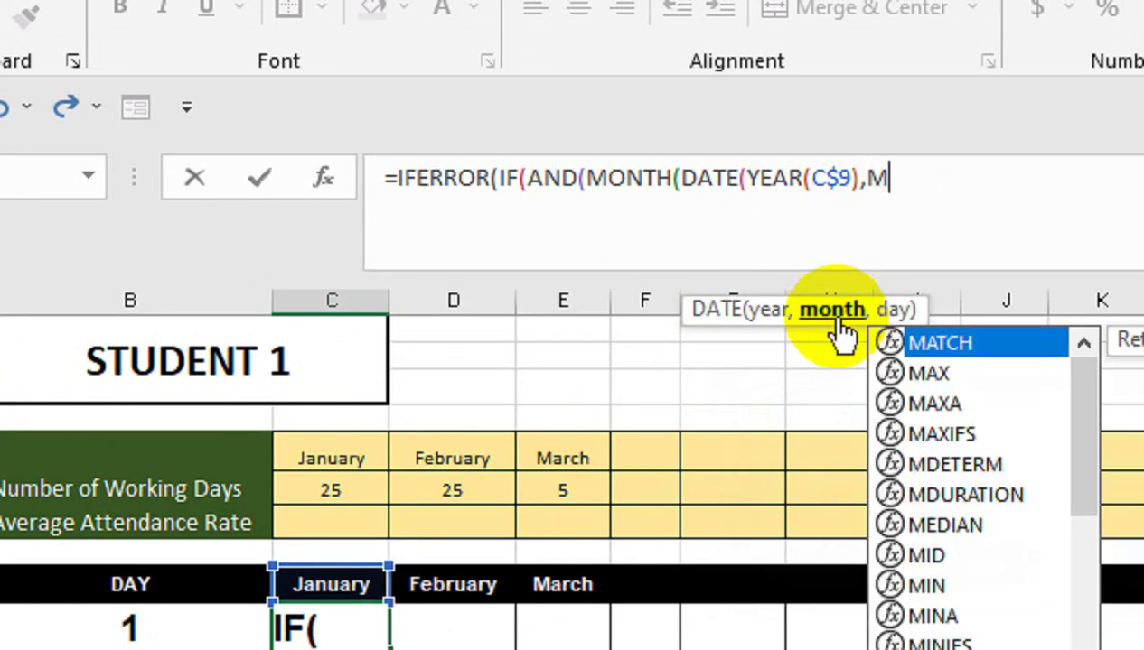
pyautogui.write('ONTH(')
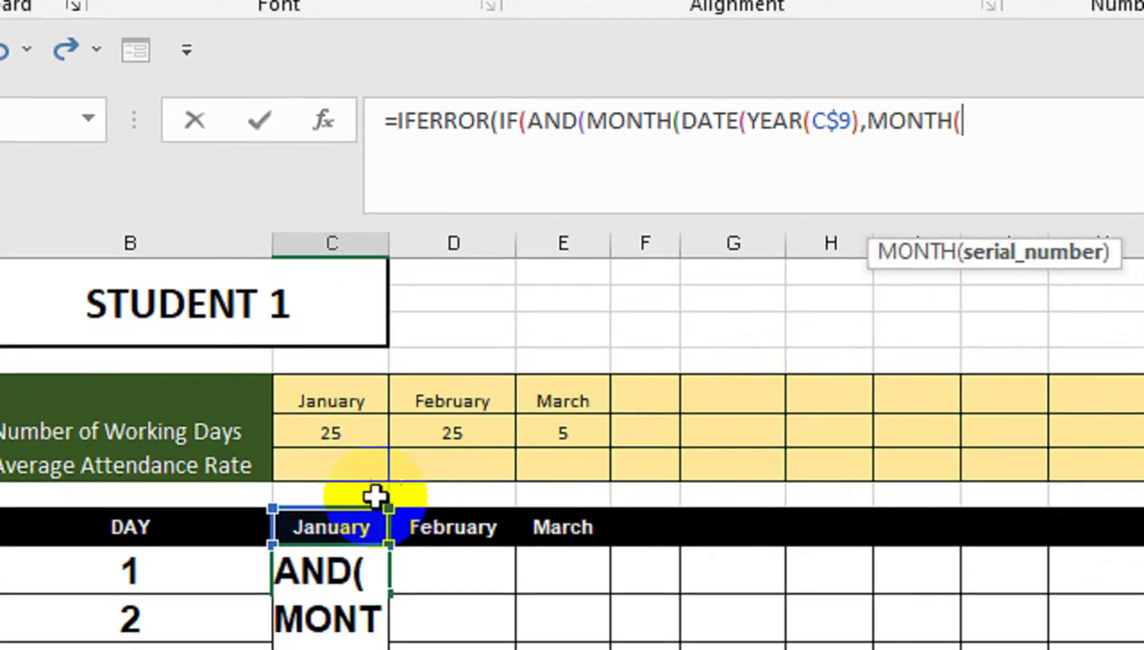
pyautogui.click(375, 584)
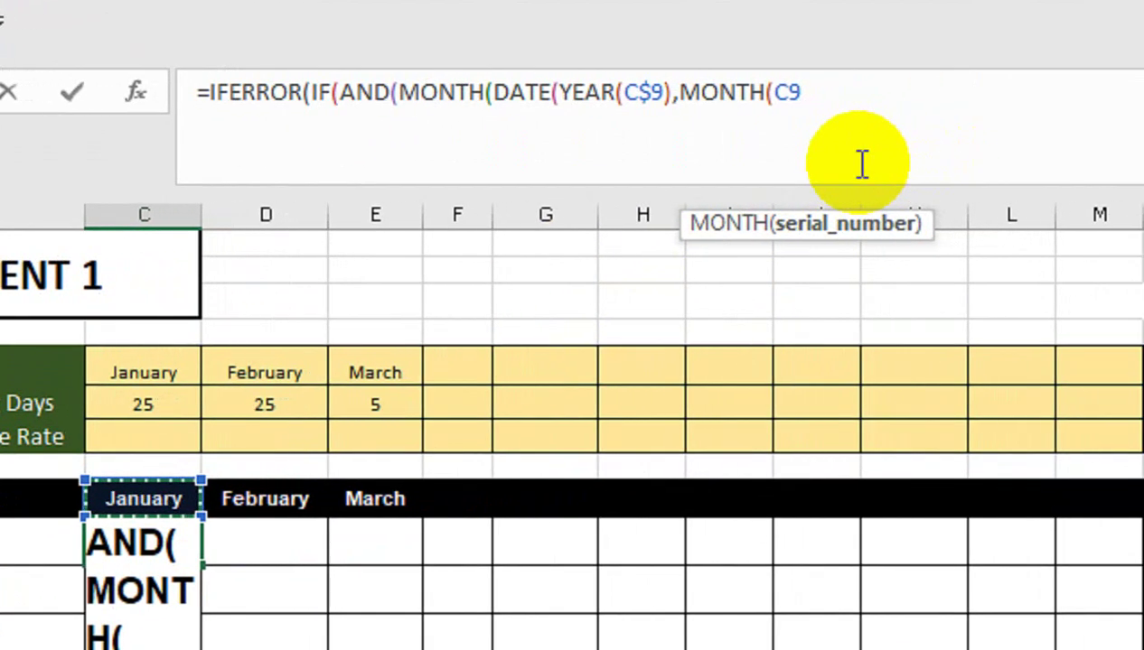
pyautogui.press('F4')
pyautogui.press('F4')
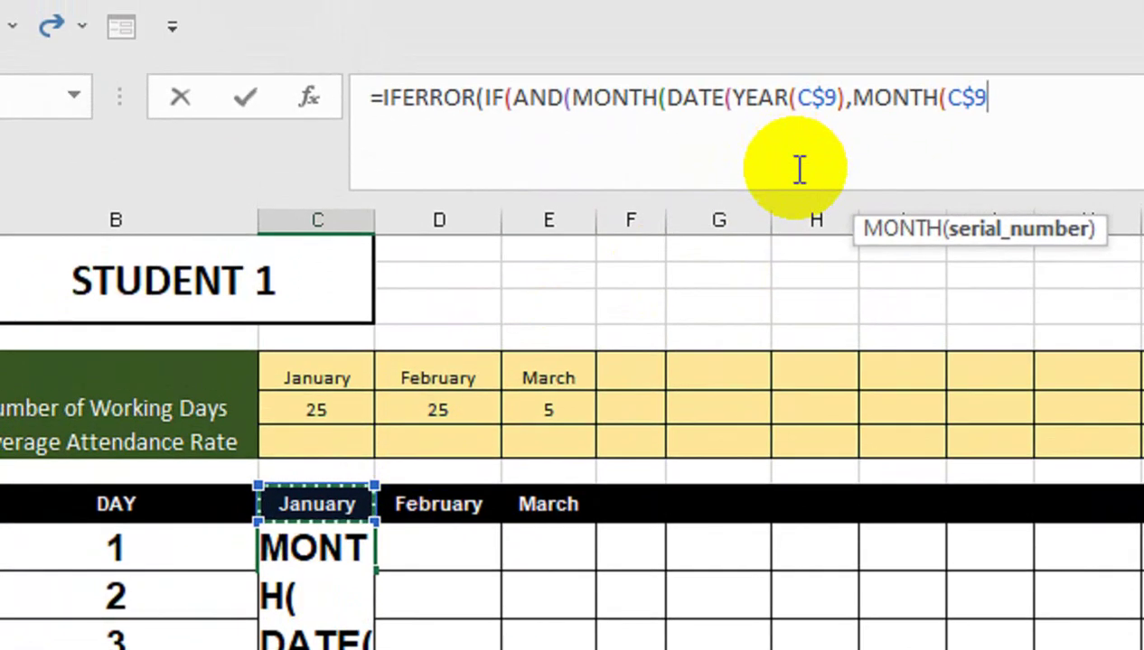
pyautogui.write(')')
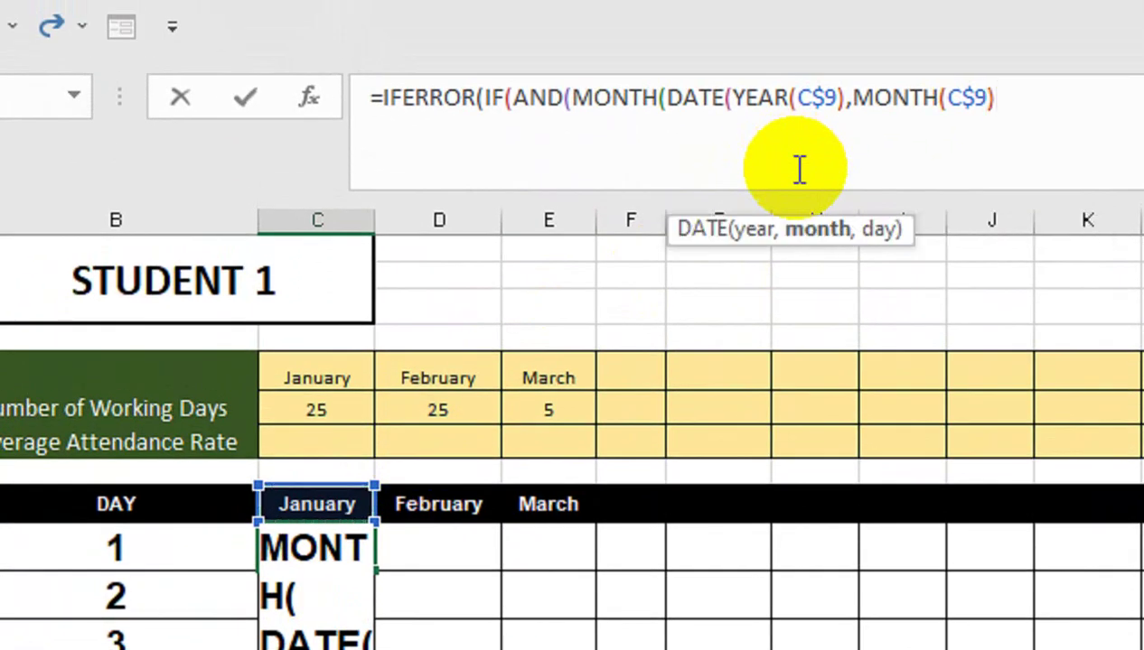
pyautogui.write(',')
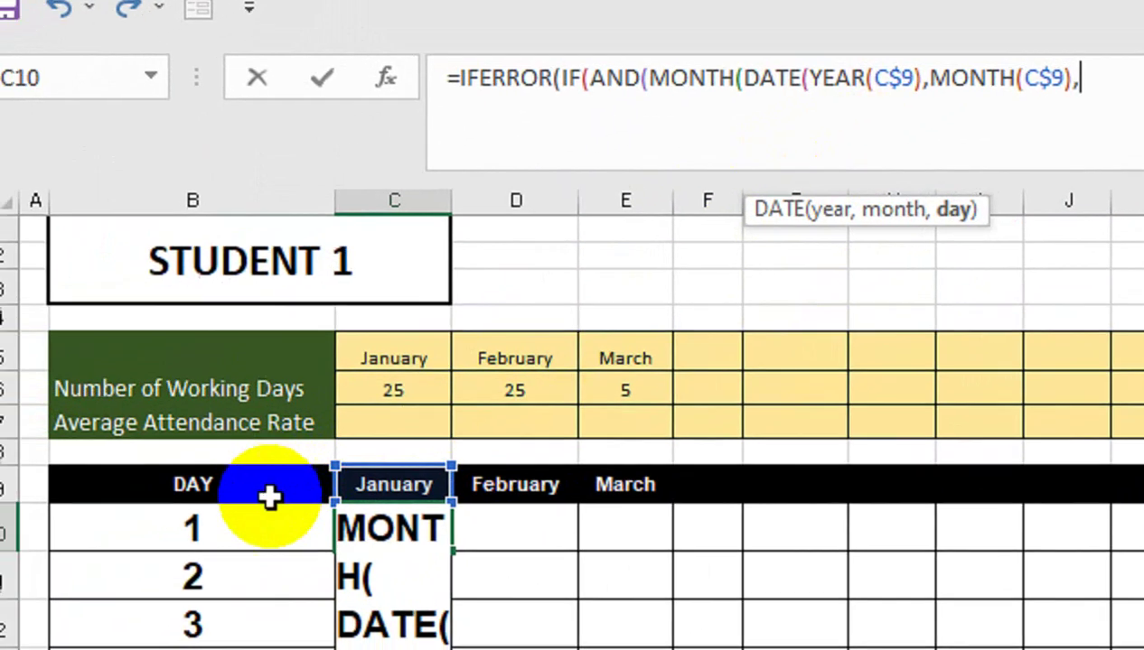
pyautogui.click(197, 536)
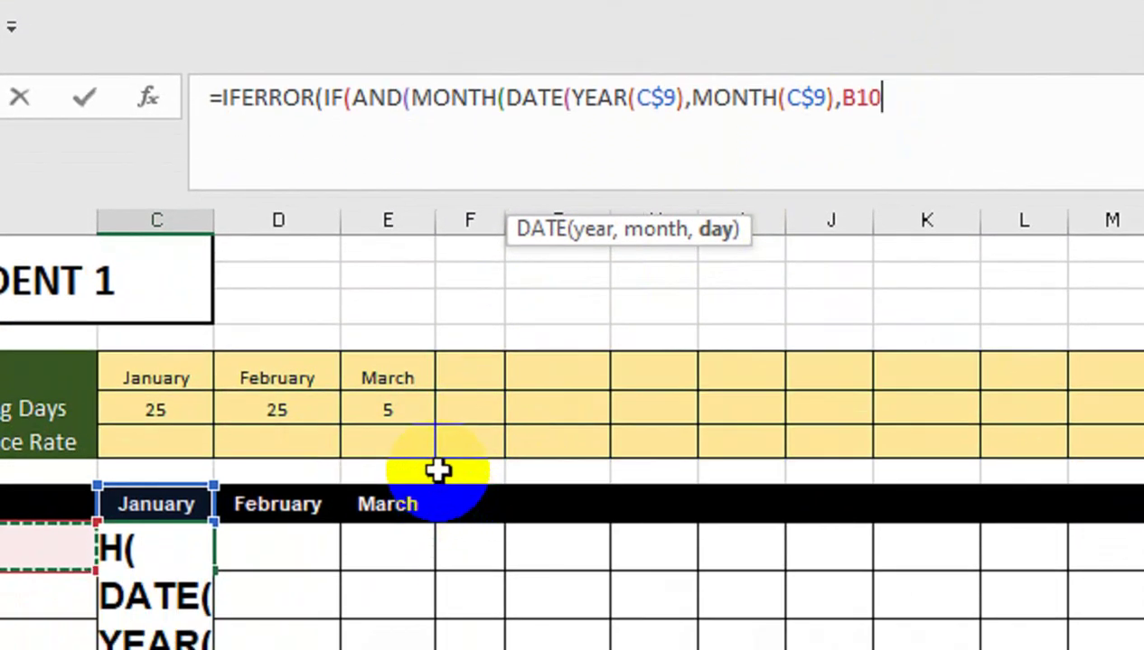
pyautogui.press('F4')
pyautogui.press('F4')
pyautogui.press('F4')
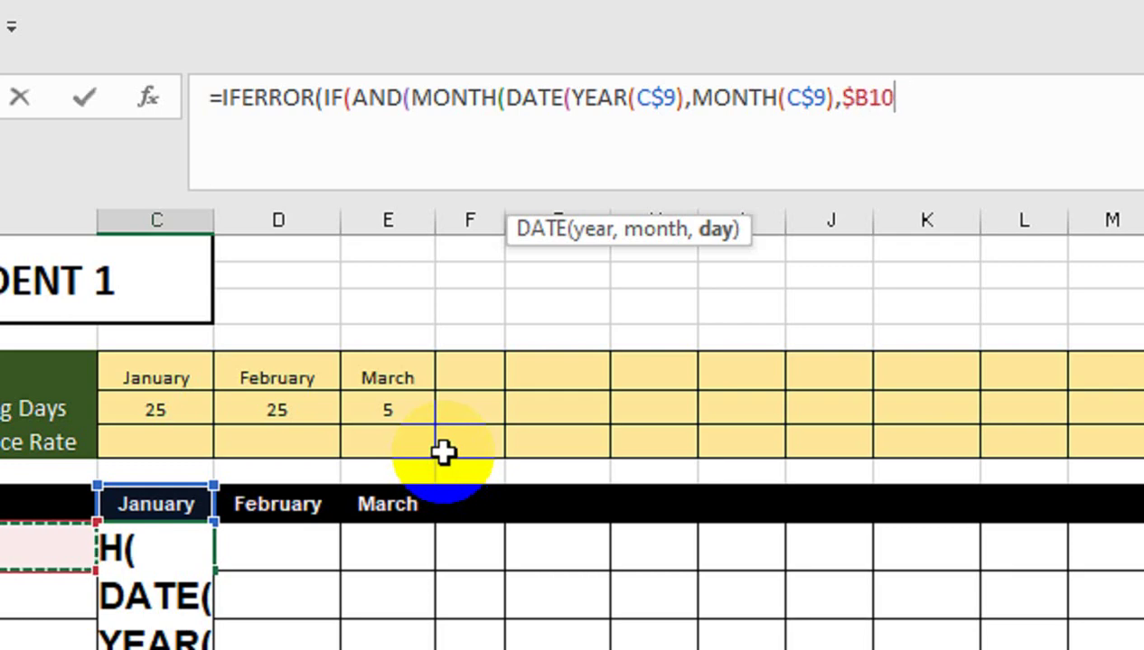
pyautogui.write(')')
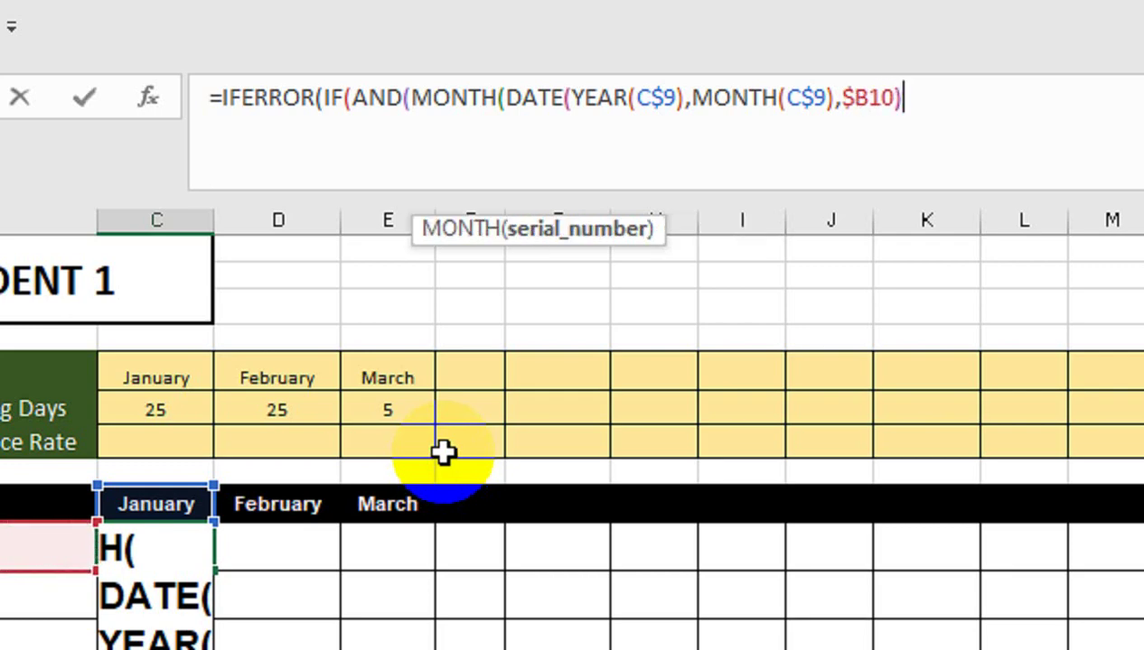
pyautogui.write(')')
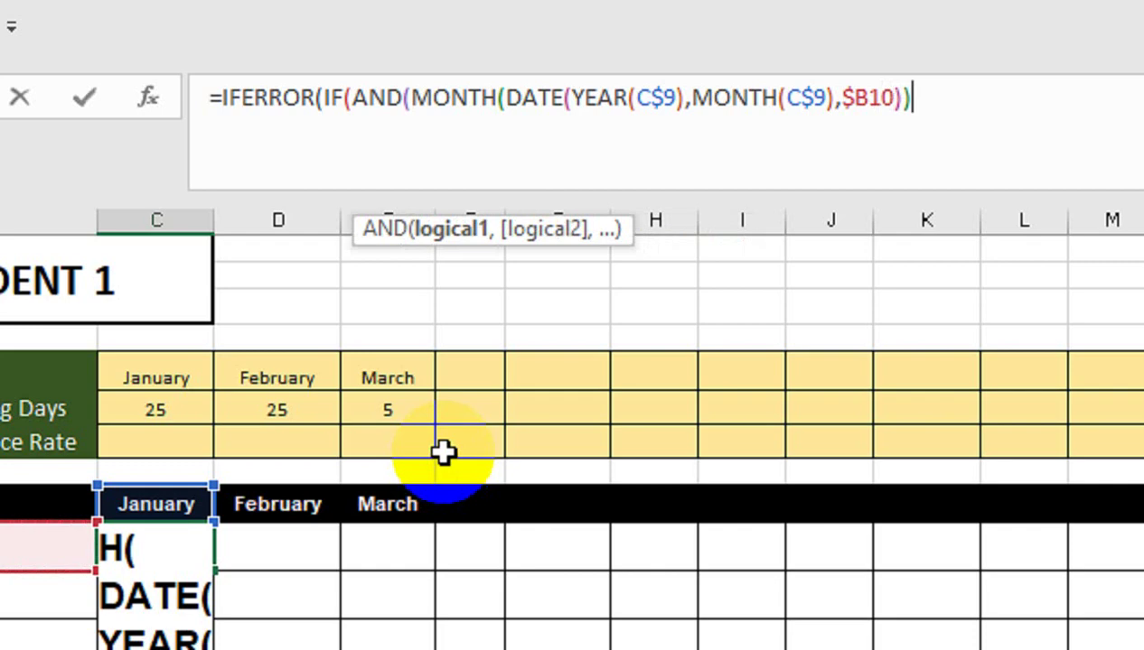
# Step: Type a MONTH(C$9) check, removing the stray F and DATE text
pyautogui.write('=')
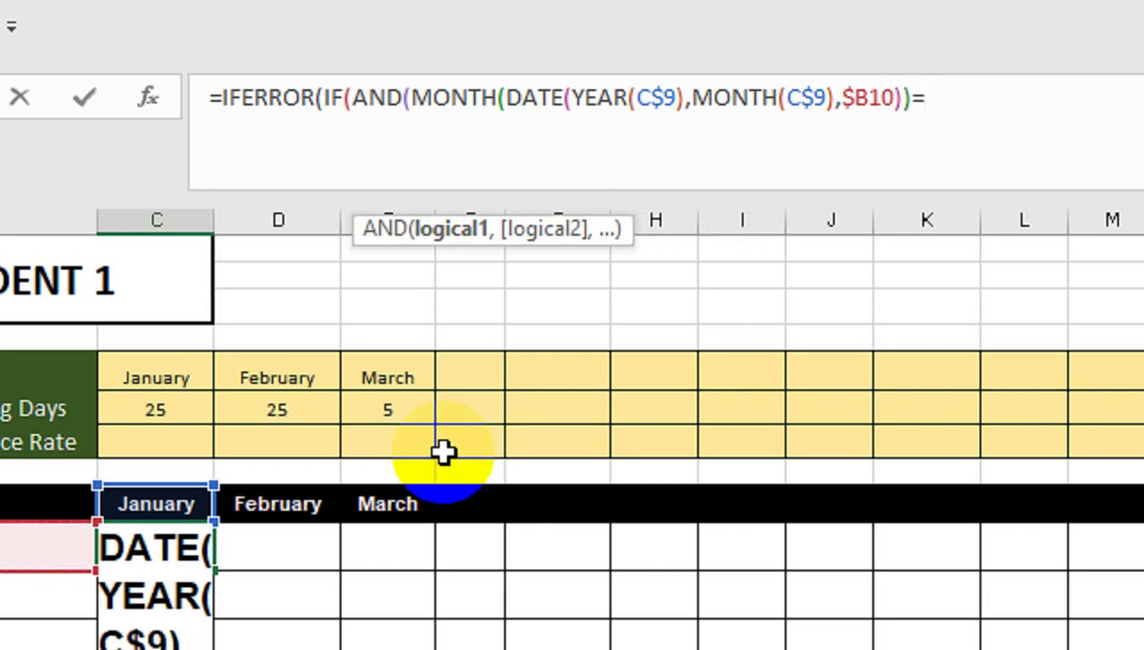
pyautogui.write('MONTH(')
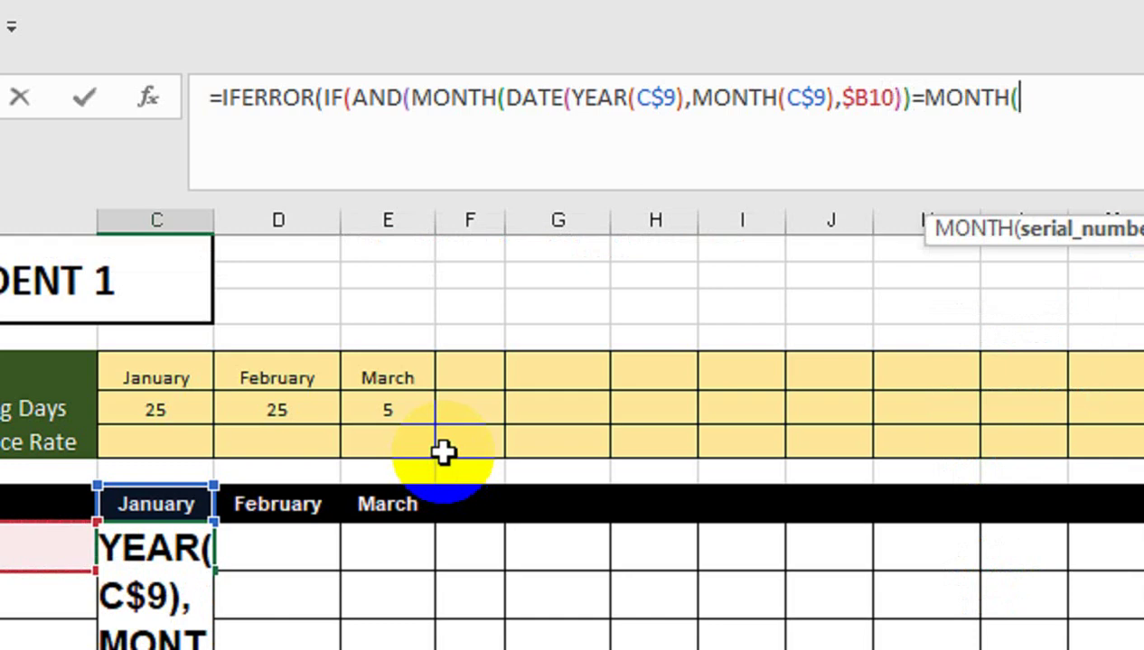
pyautogui.click(177, 499)
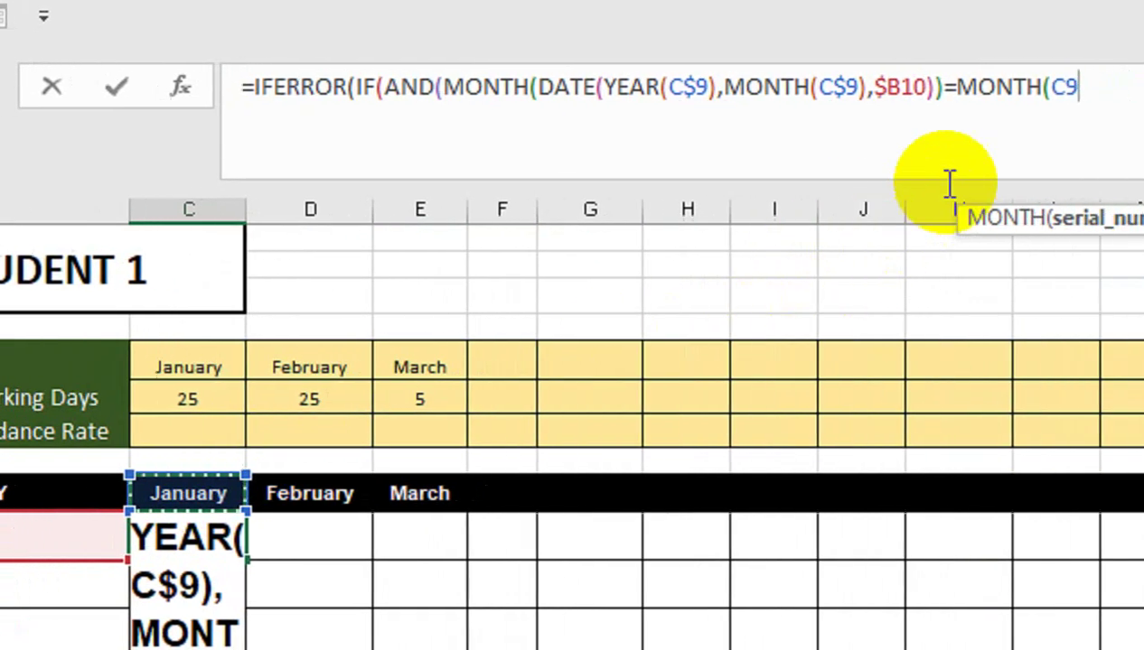
pyautogui.press('F4')
pyautogui.press('F4')
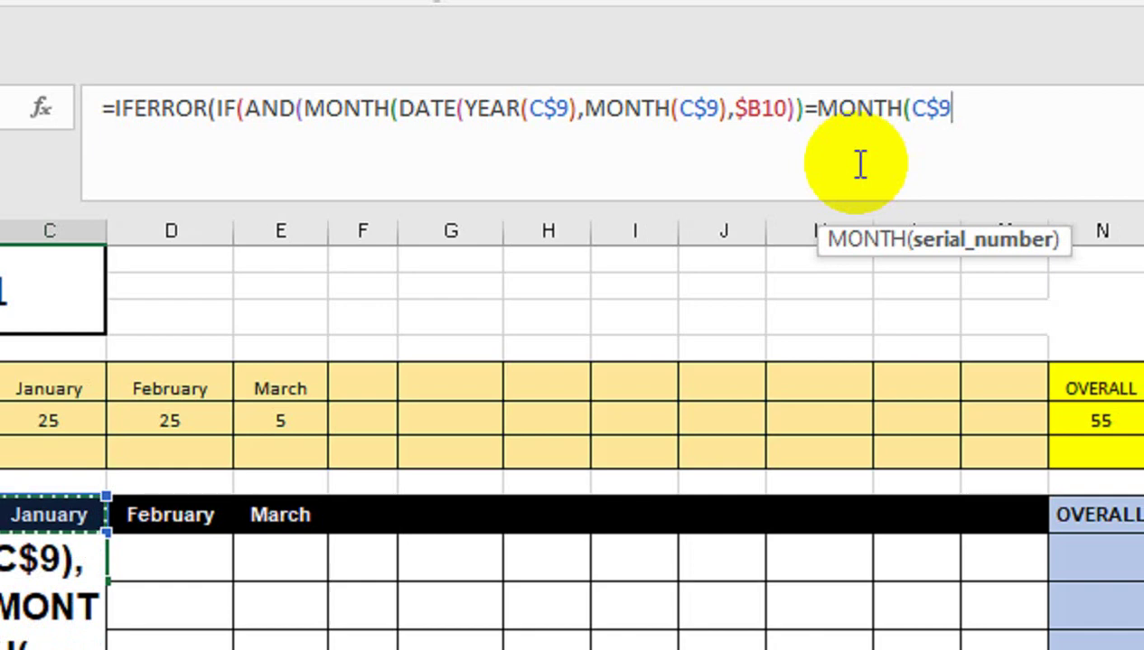
pyautogui.write(')')
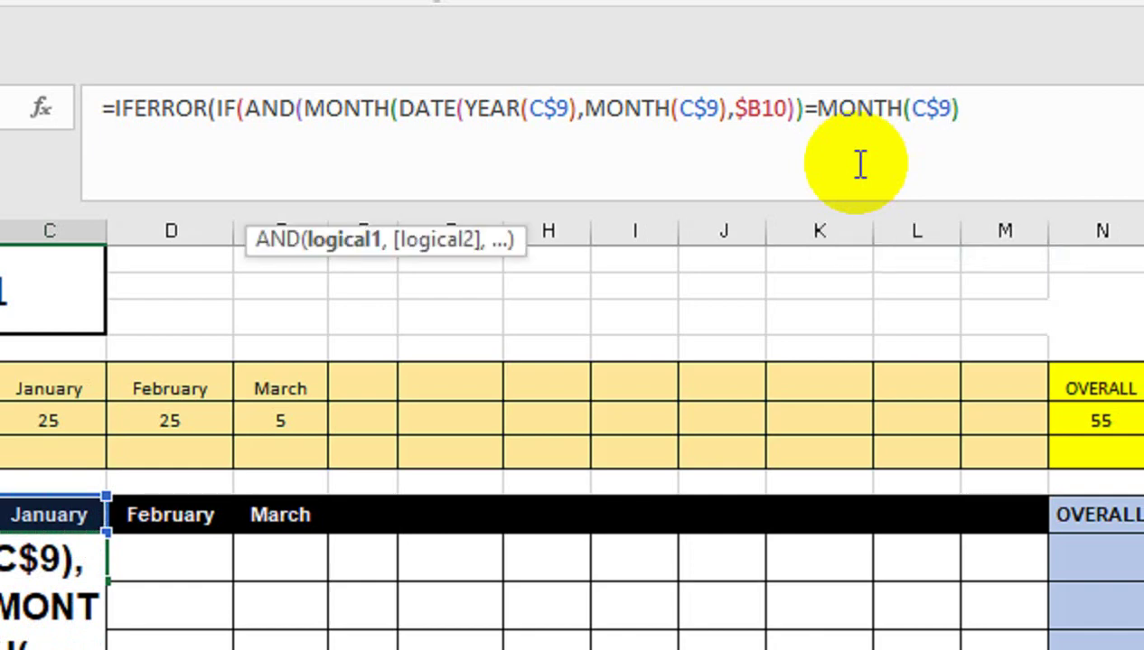
pyautogui.write('F')
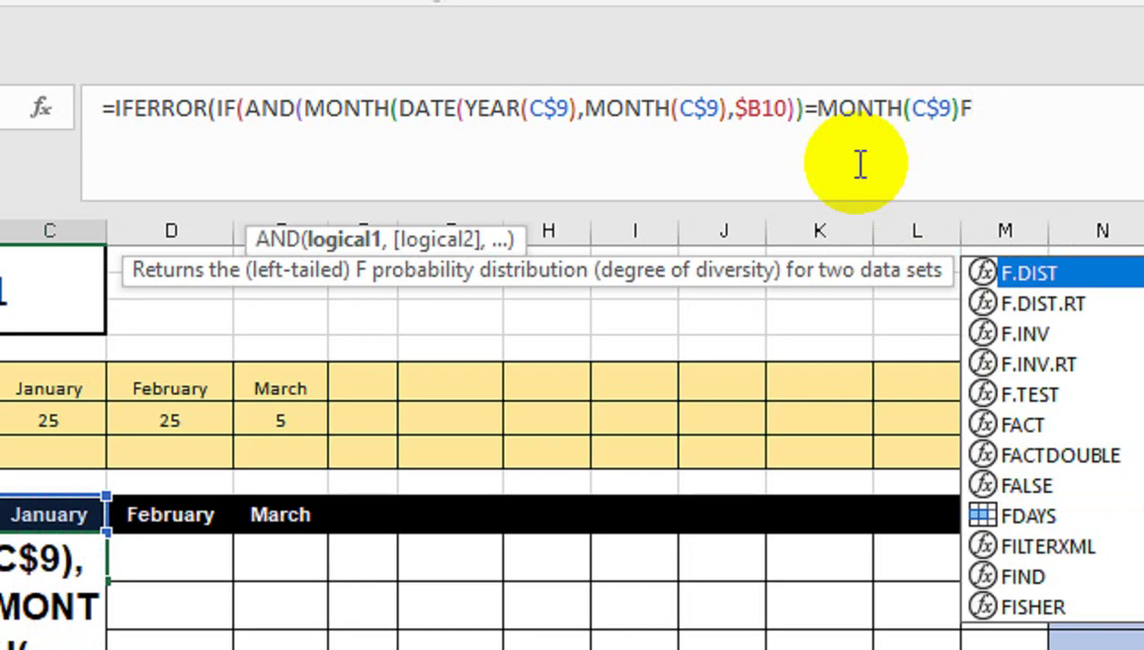
pyautogui.press('BackSpace')
pyautogui.write('DATE')
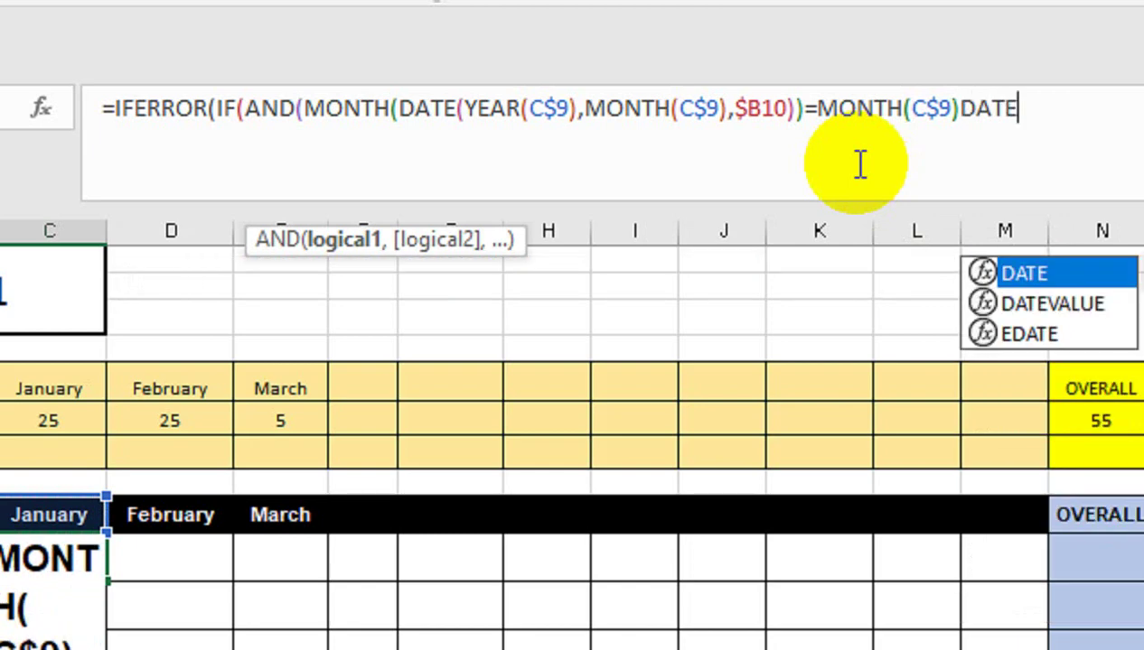
pyautogui.press('BackSpace')
pyautogui.press('BackSpace')
pyautogui.press('BackSpace')
pyautogui.press('BackSpace')
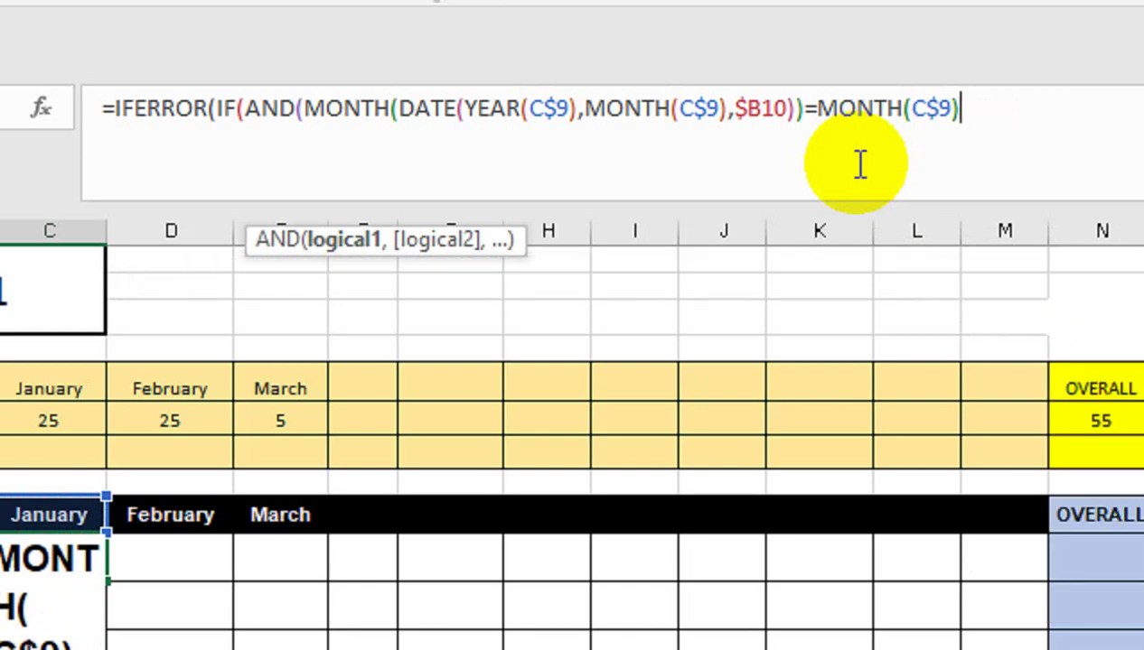
# Step: Add DATE(YEAR(C$9),MOTH and confirm, which raises a missing-parenthesis warning
pyautogui.write(',DATE')
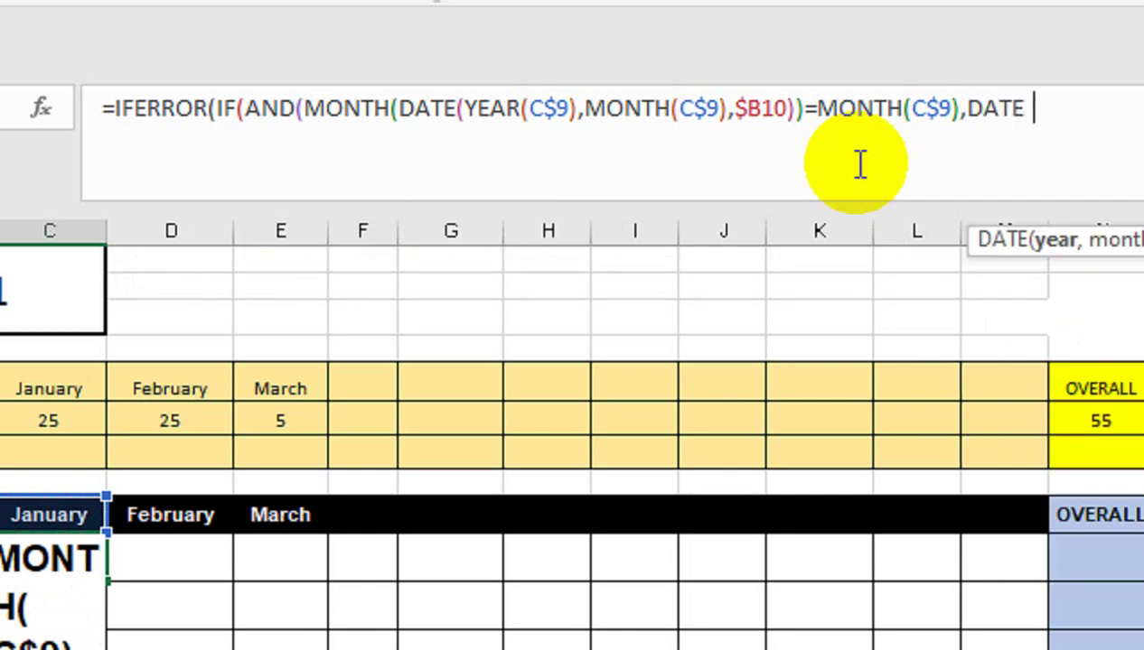
pyautogui.write('(')
pyautogui.write('E')
pyautogui.press('BackSpace')
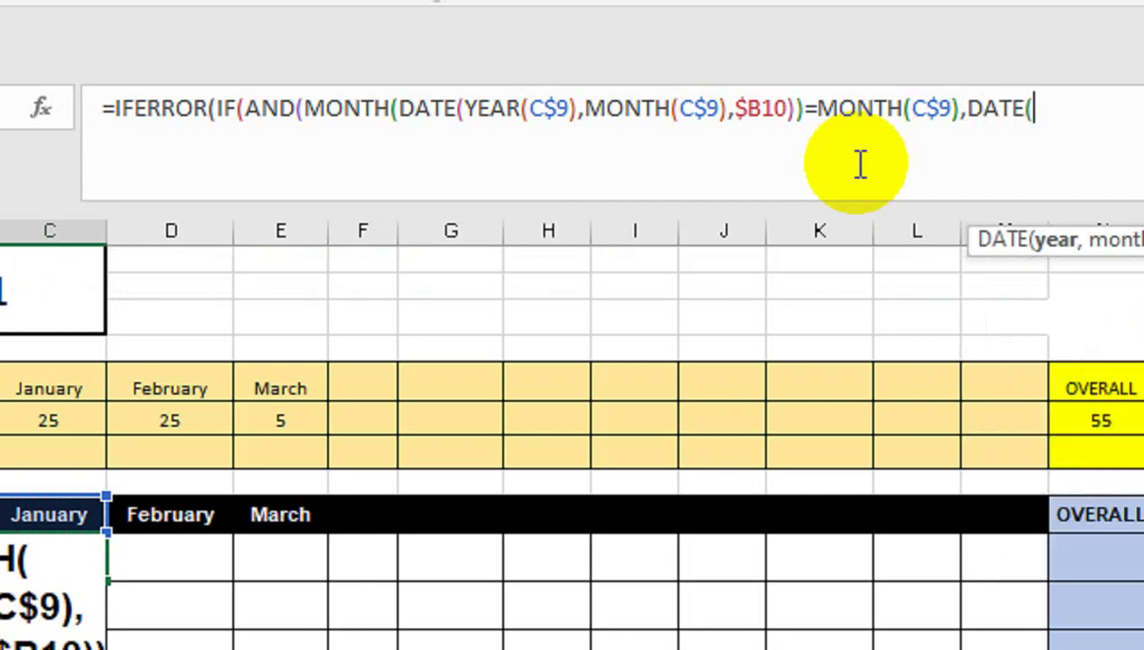
pyautogui.write('YEAR(')
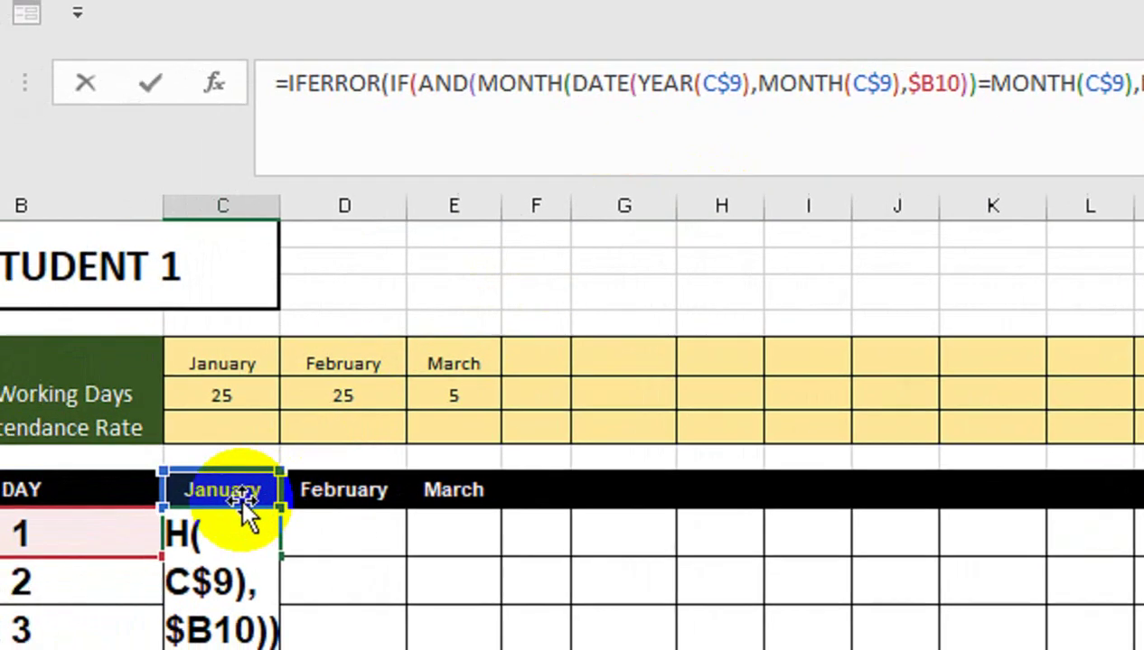
pyautogui.click(73, 515)
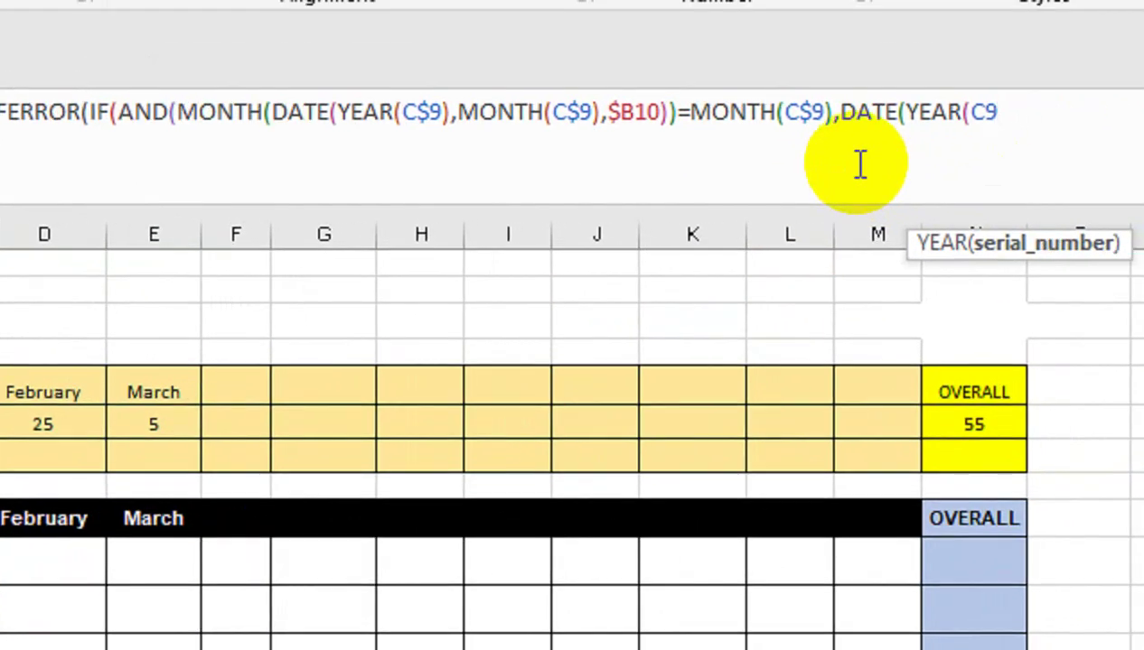
pyautogui.press('F4')
pyautogui.press('F4')
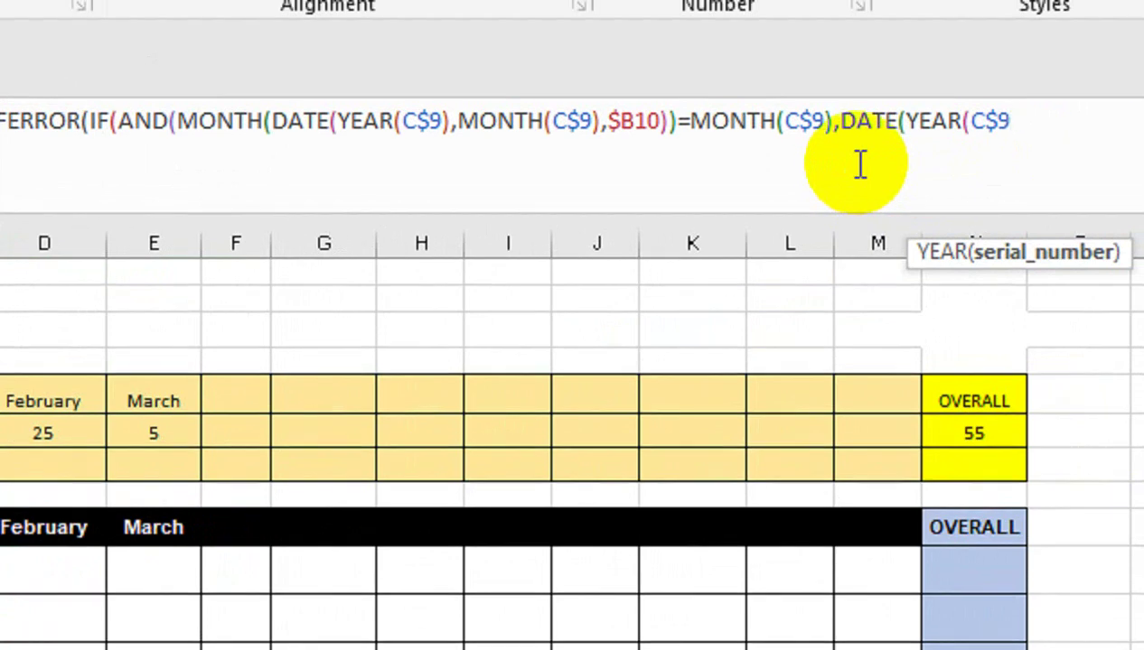
pyautogui.write(')')
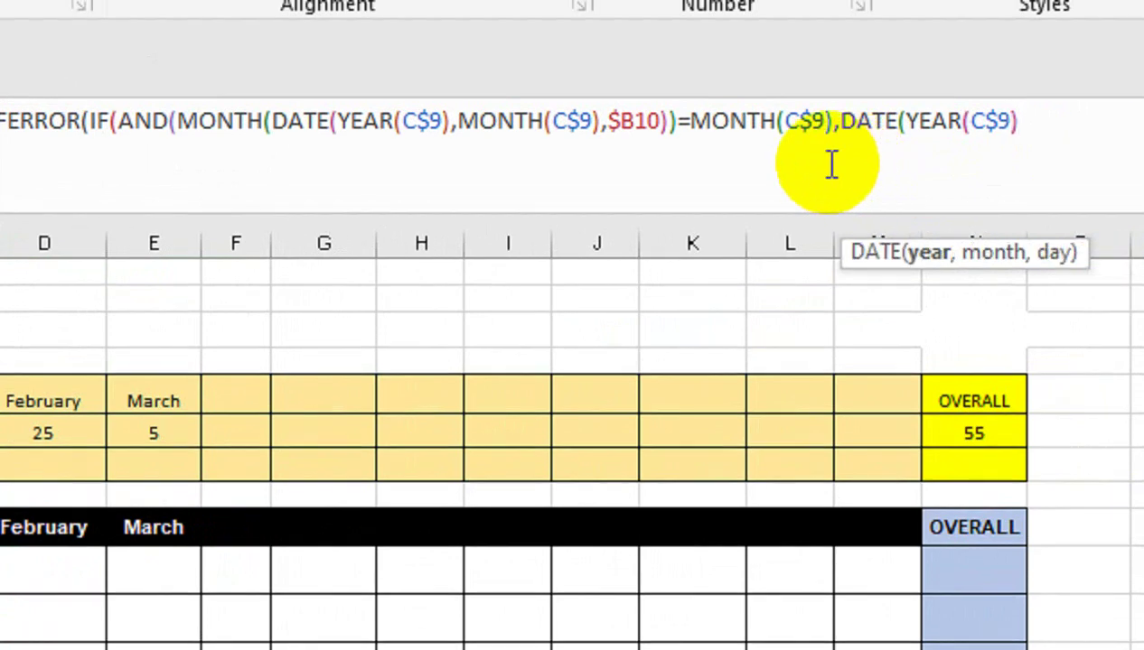
pyautogui.write(',')
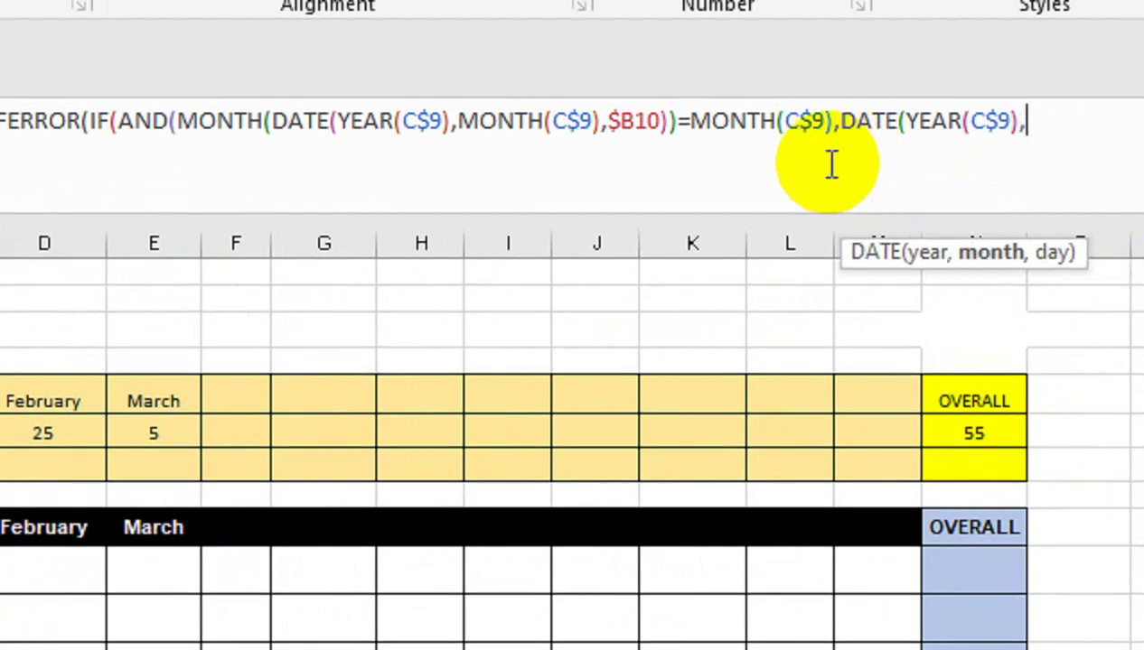
pyautogui.write('MOTH')
pyautogui.press('Return')
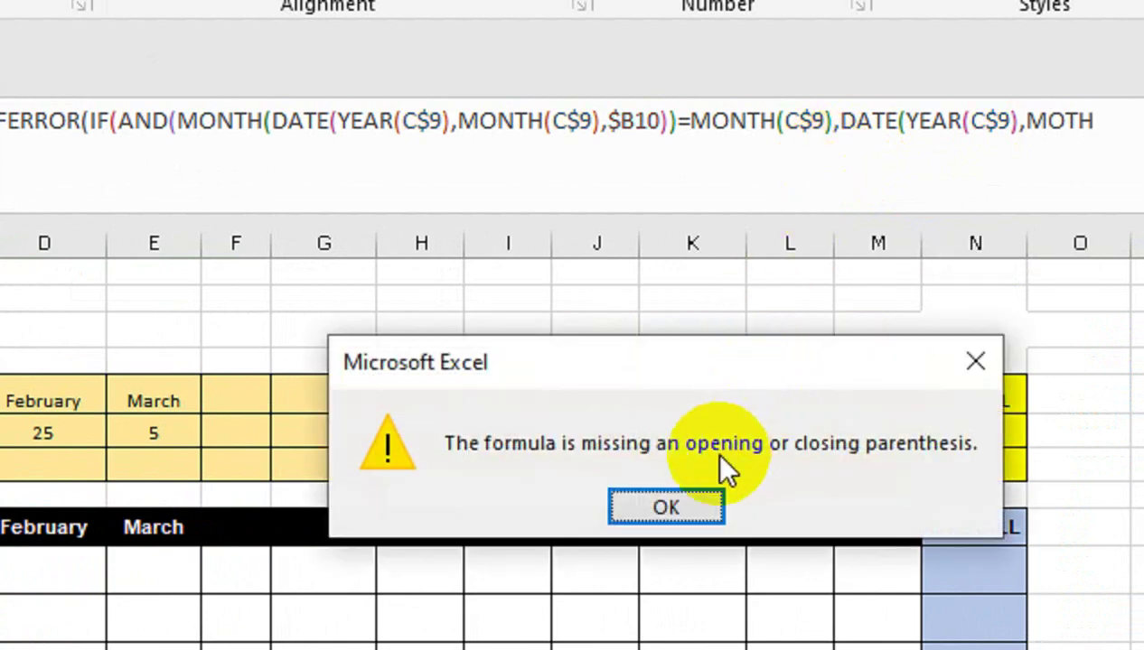
# Step: Dismiss the warning, finish the test with MONTH(C$9),$B10)<=TODAY(), and begin ,IF(
pyautogui.click(666, 507)
pyautogui.write('MON')
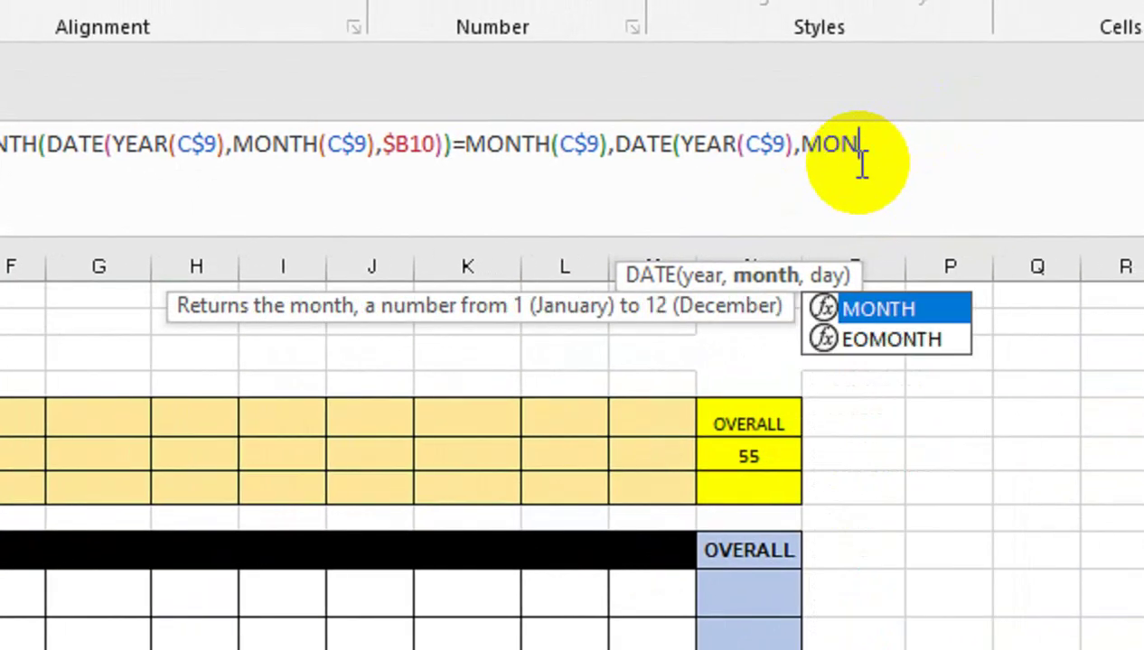
pyautogui.press('Tab')
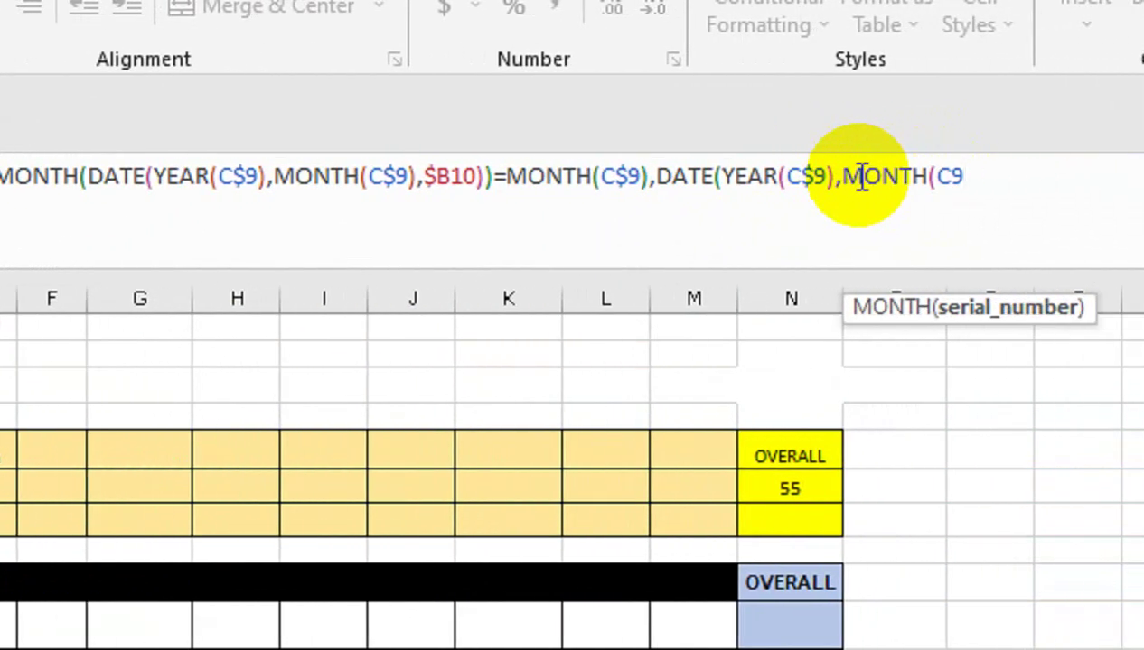
pyautogui.press('F4')
pyautogui.press('F4')
pyautogui.write(')')
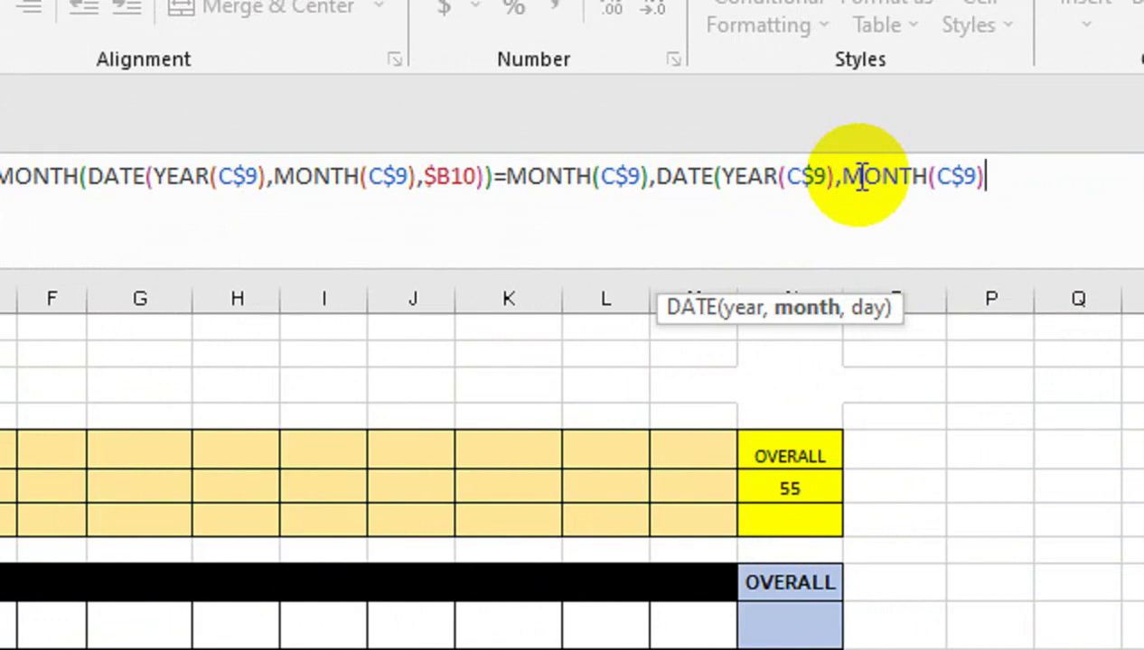
pyautogui.write(',')
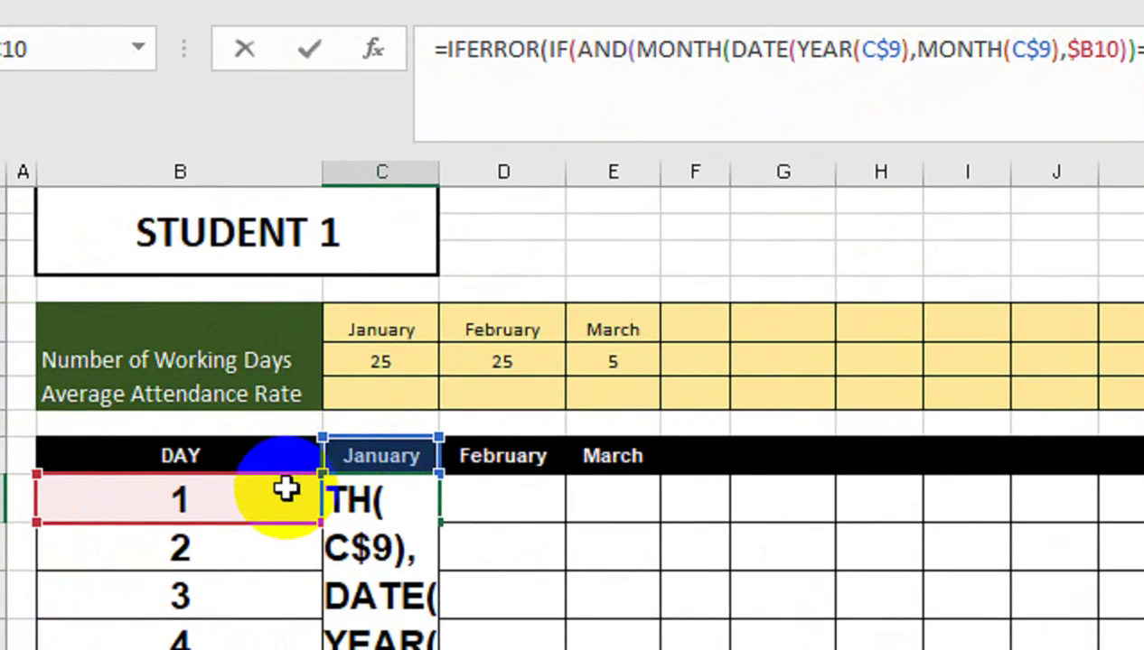
pyautogui.click(271, 504)
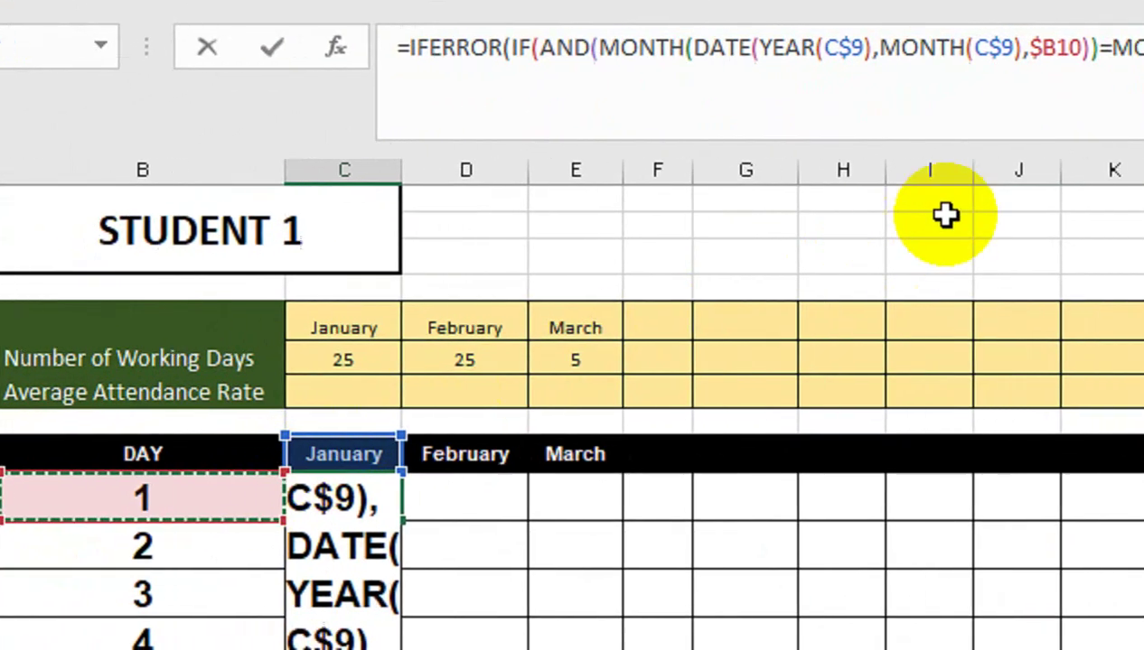
pyautogui.press('F4')
pyautogui.press('F4')
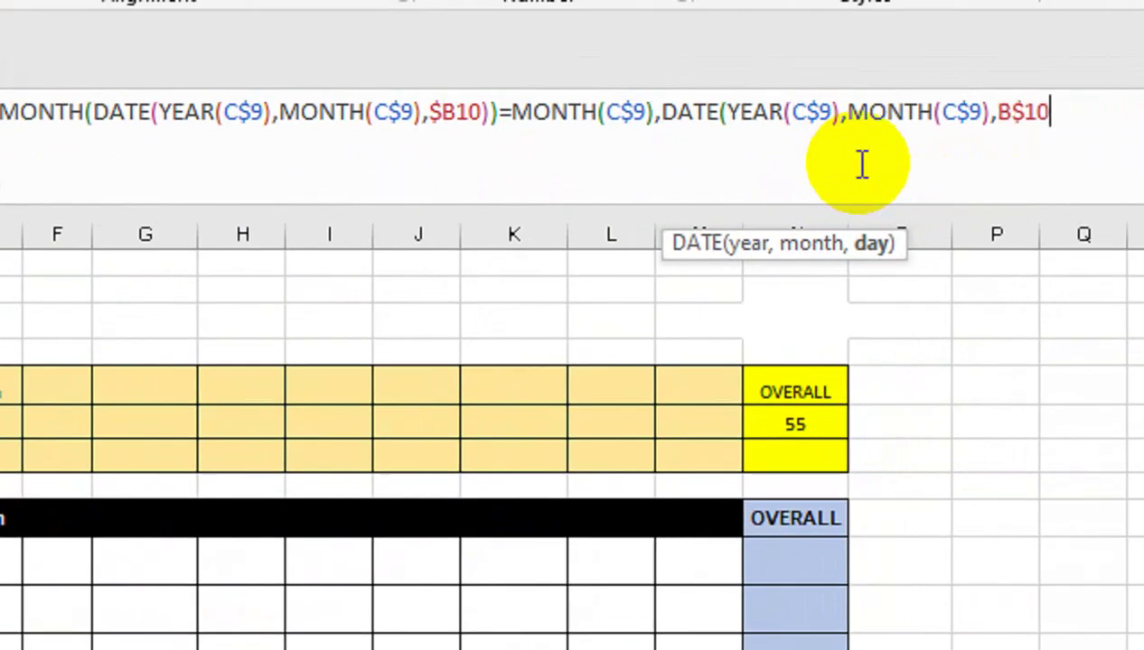
pyautogui.press('F4')
pyautogui.write(')<')
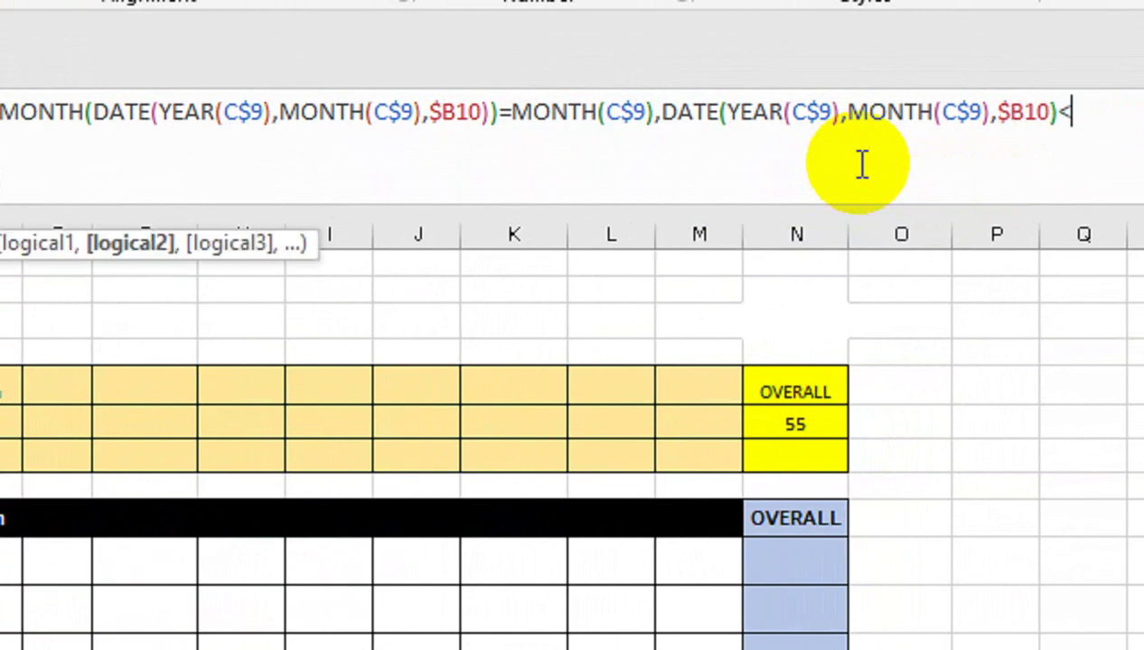
pyautogui.write('=')
pyautogui.write('TODA')
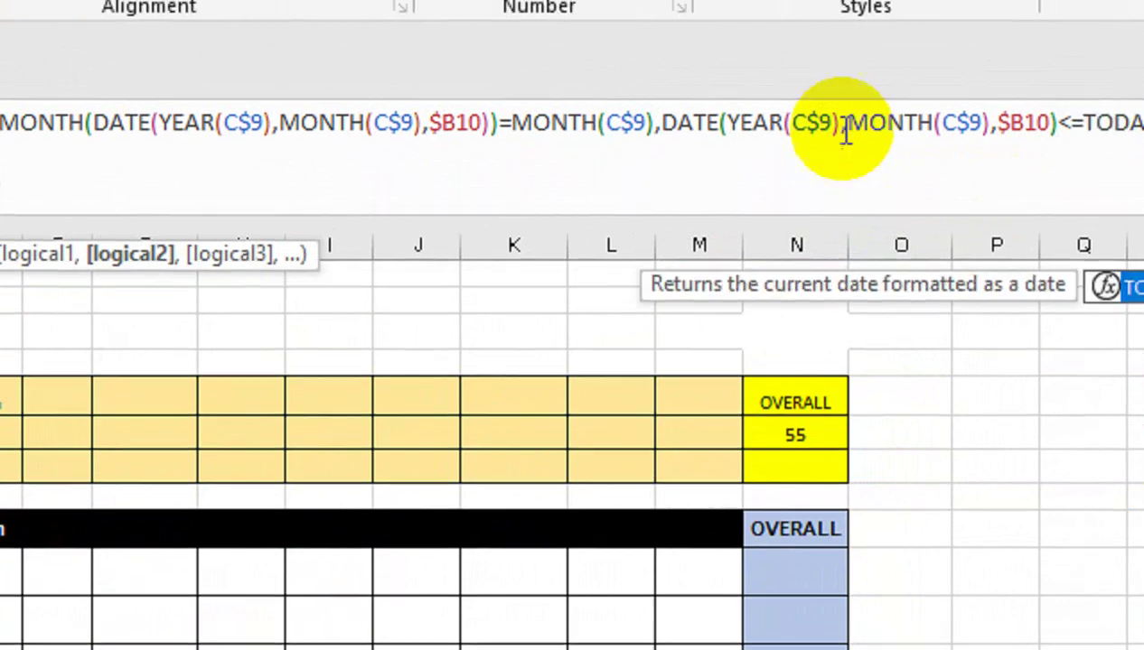
pyautogui.write('Y()')
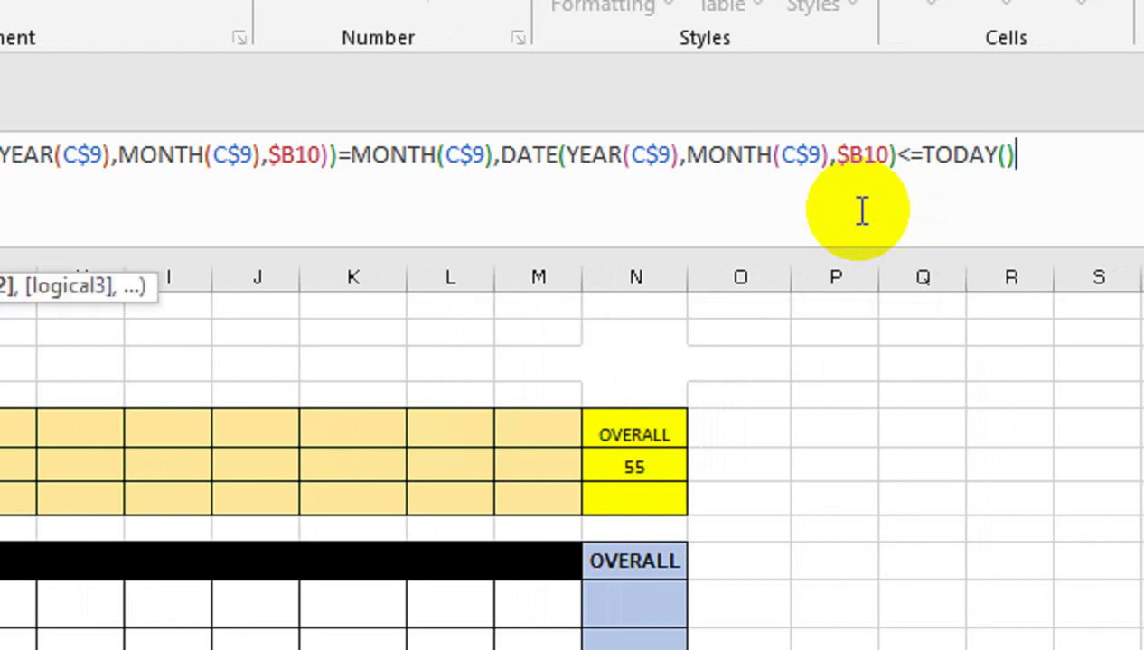
pyautogui.write(')')
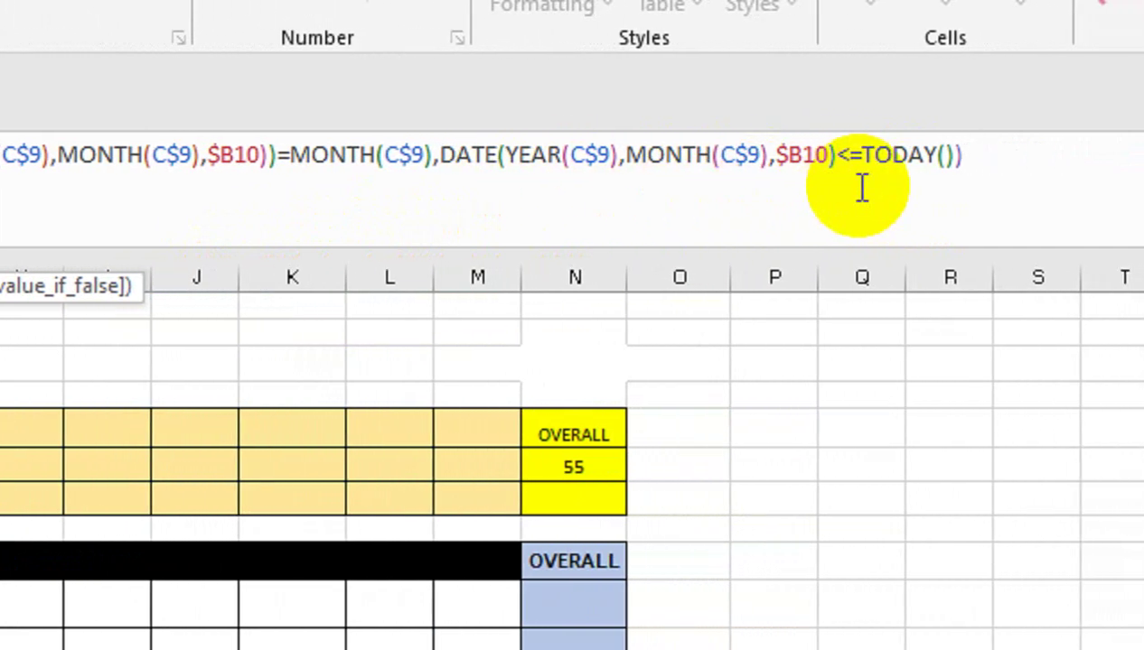
pyautogui.write(',')
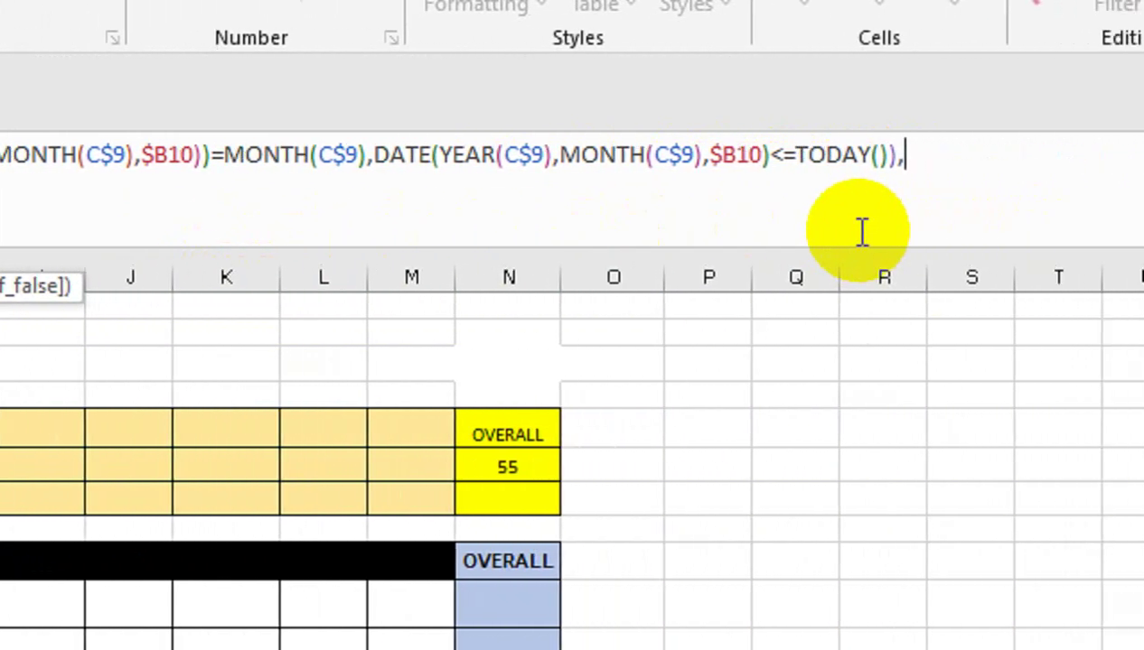
pyautogui.write('IF(')
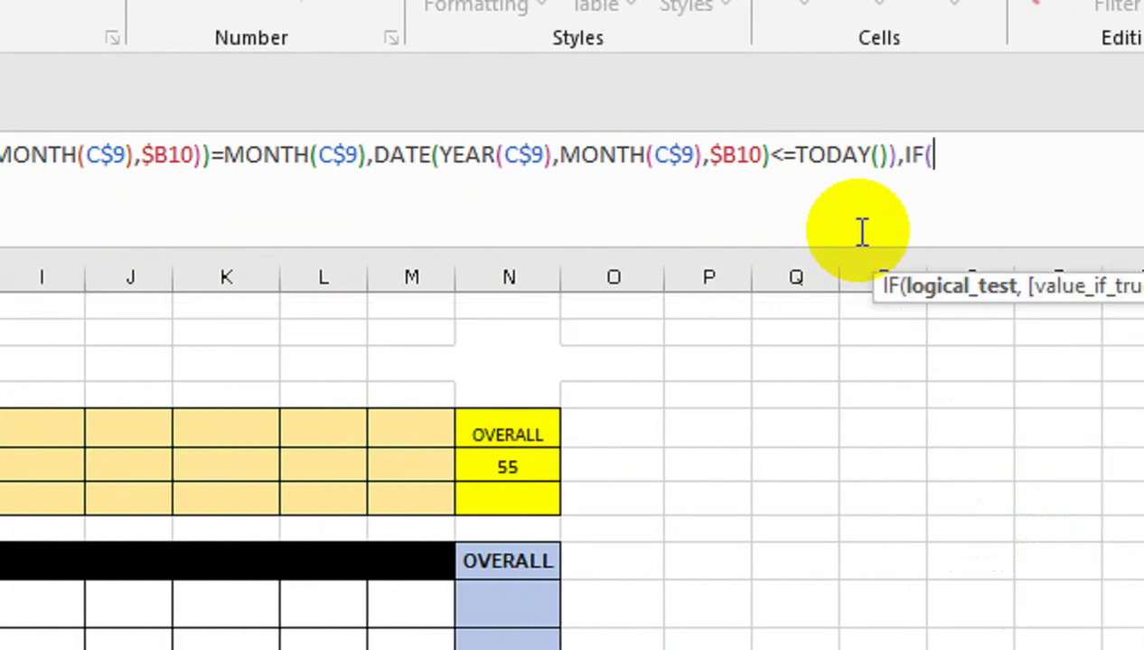
# Step: Replace IF with IFERROR(IF(MATCH(DATE(YEAR( using autocomplete
pyautogui.press('BackSpace')
pyautogui.press('Down')
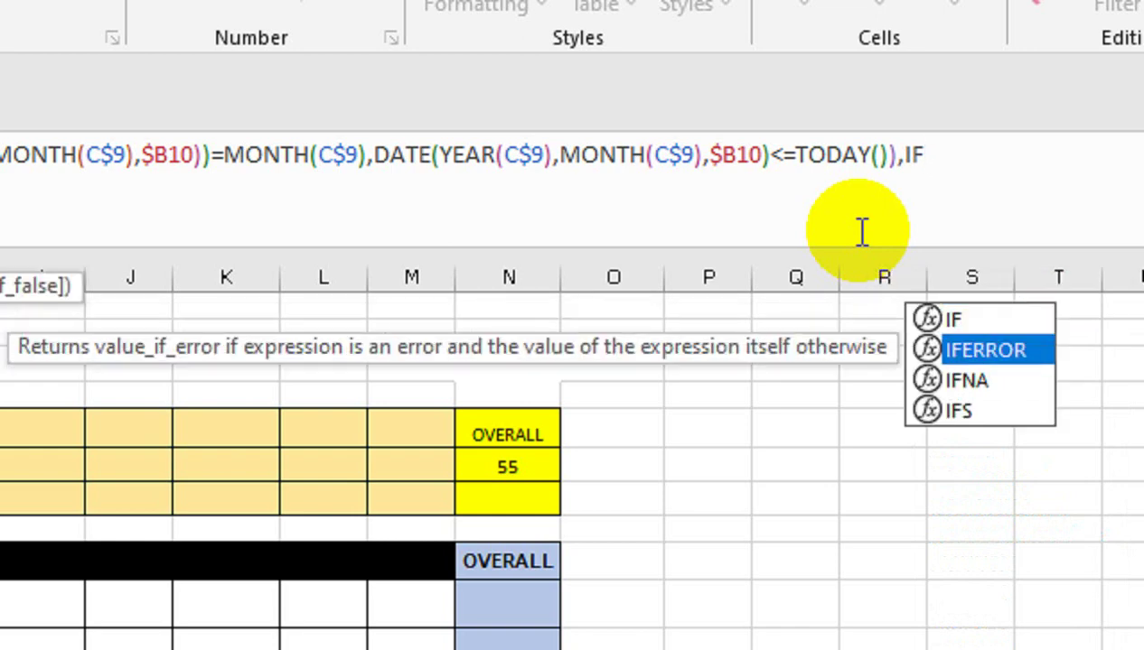
pyautogui.press('Tab')
pyautogui.write('IF(')
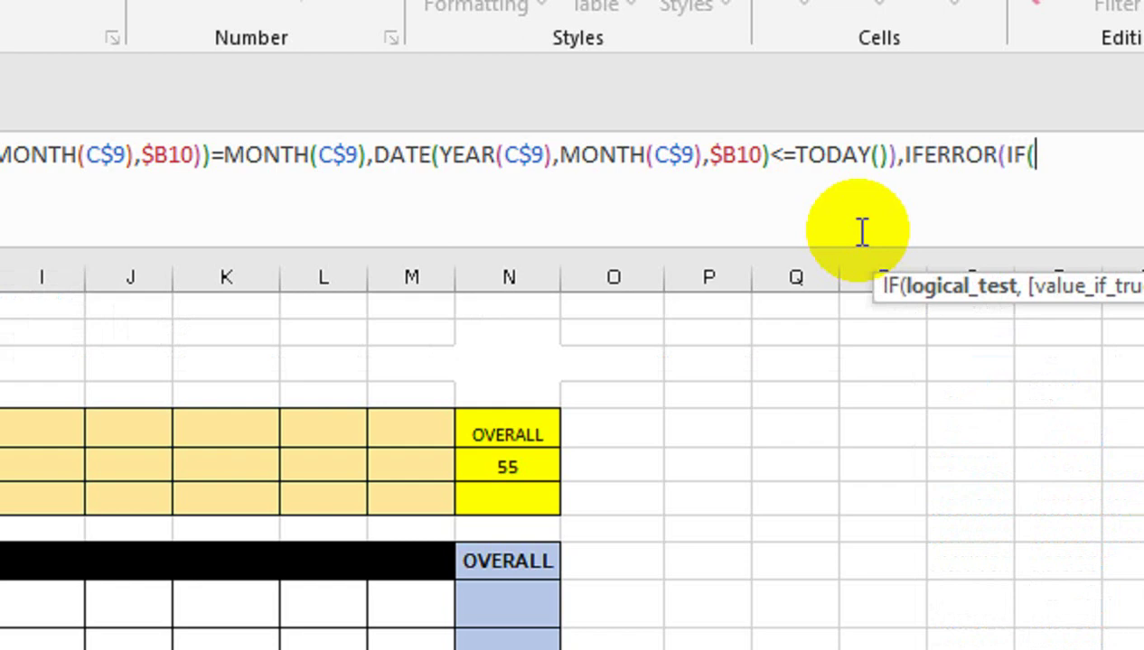
pyautogui.write('MAT')
pyautogui.press('Tab')
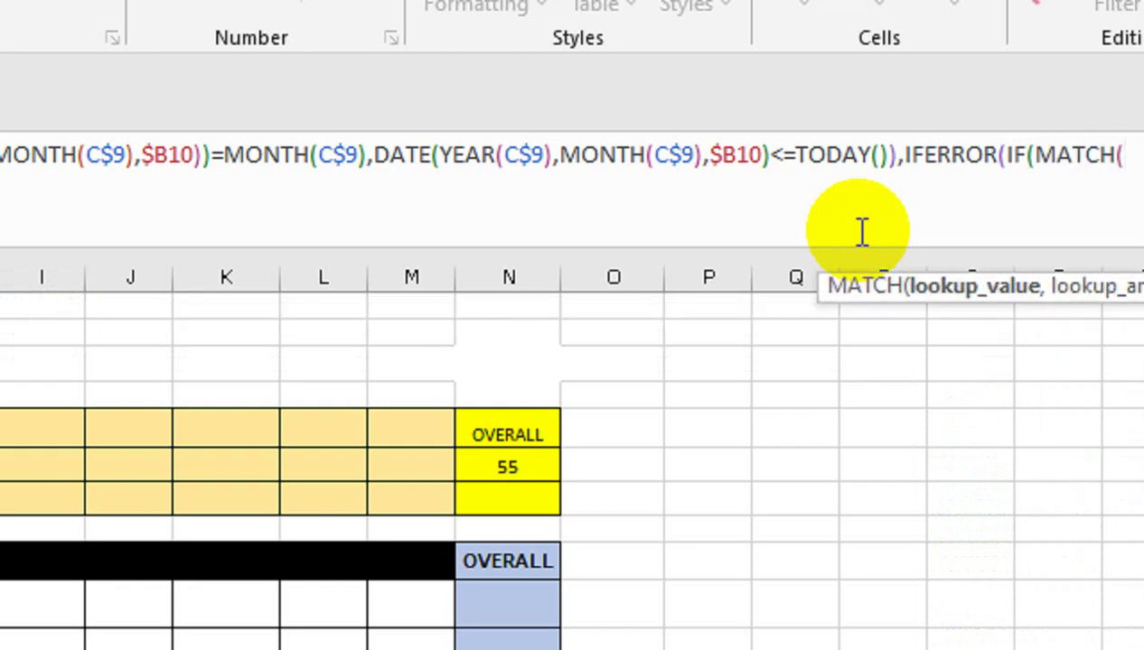
pyautogui.write('DA')
pyautogui.press('Tab')
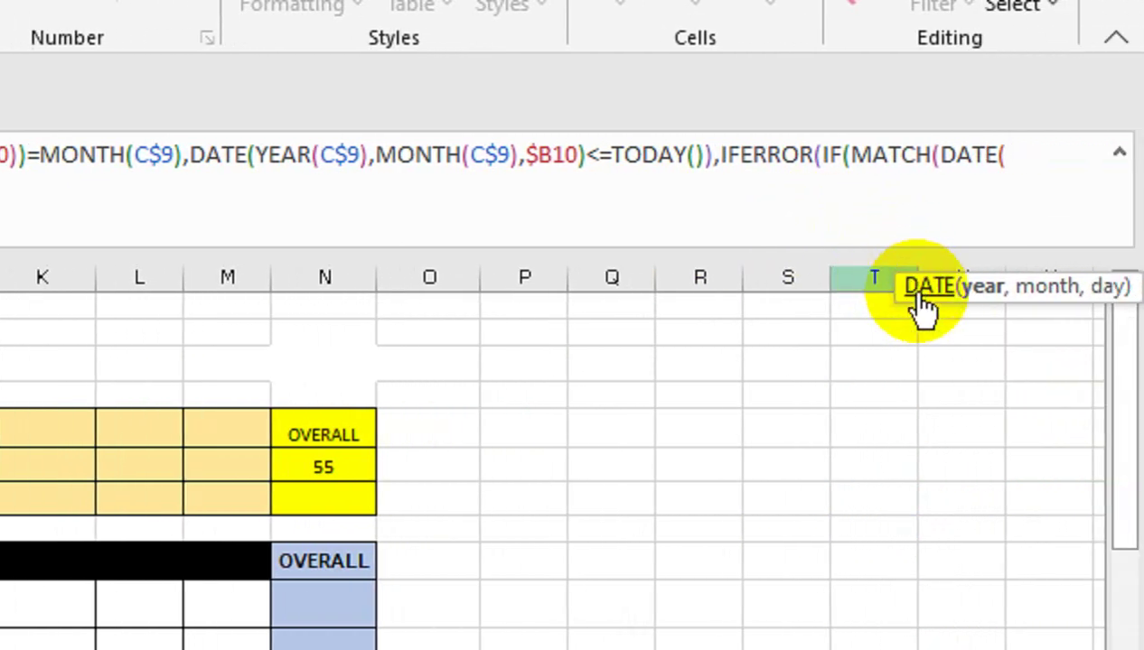
pyautogui.write('Y')
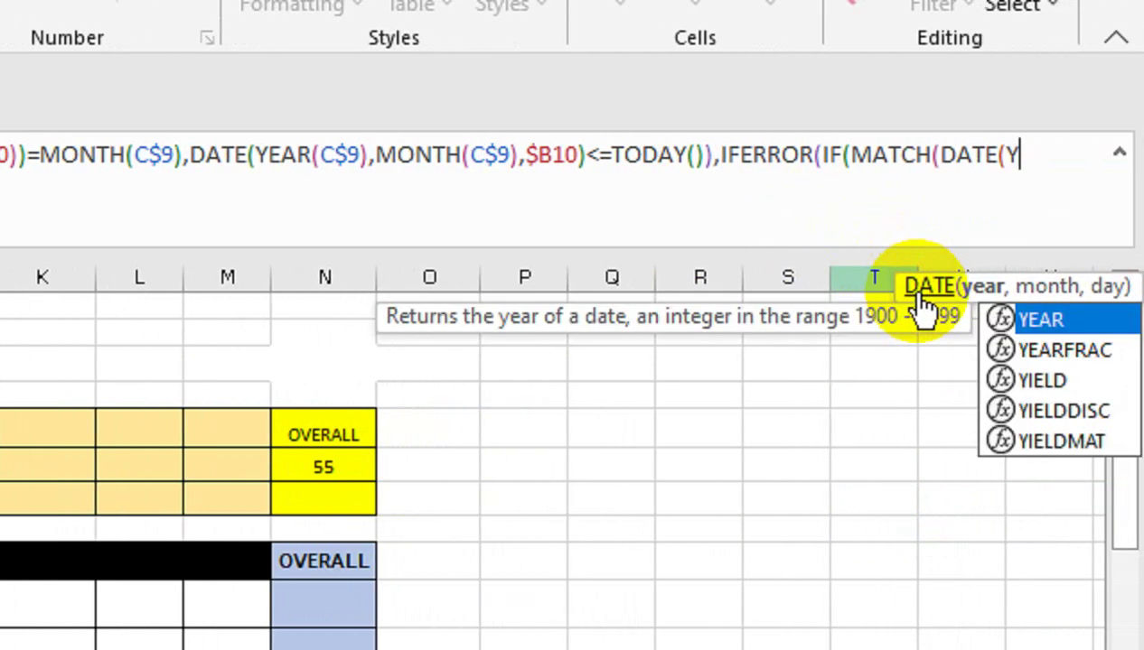
pyautogui.write('E')
pyautogui.press('Tab')
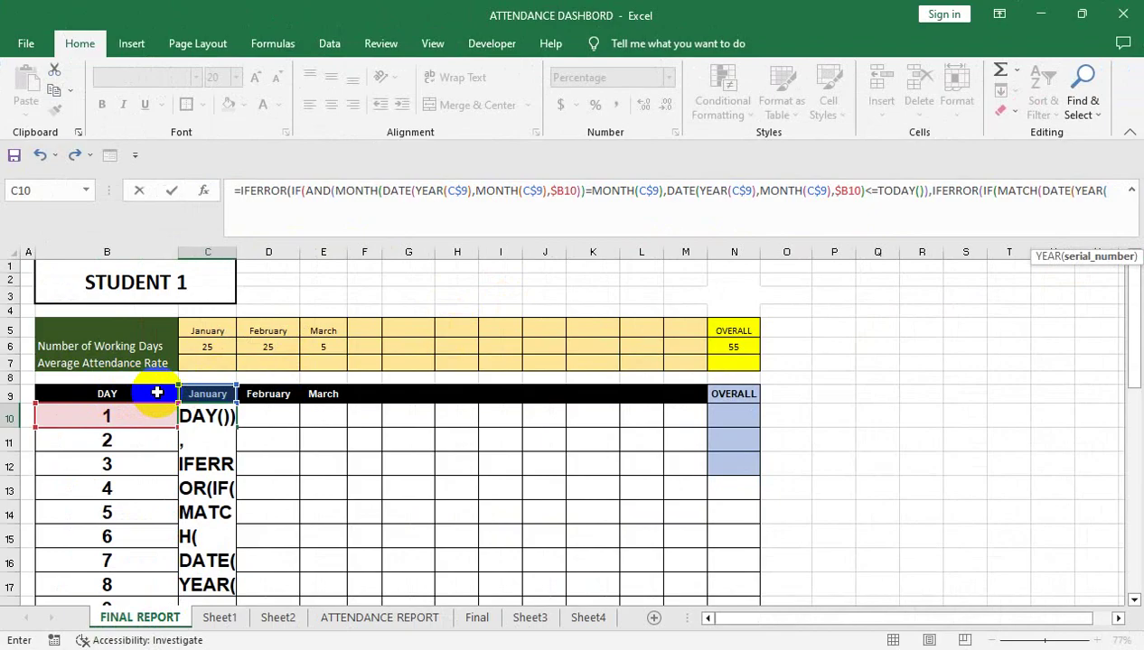
# Step: Take the date's year and month from C$9: YEAR(C$9),MONTH(C$9)
pyautogui.click(185, 393)
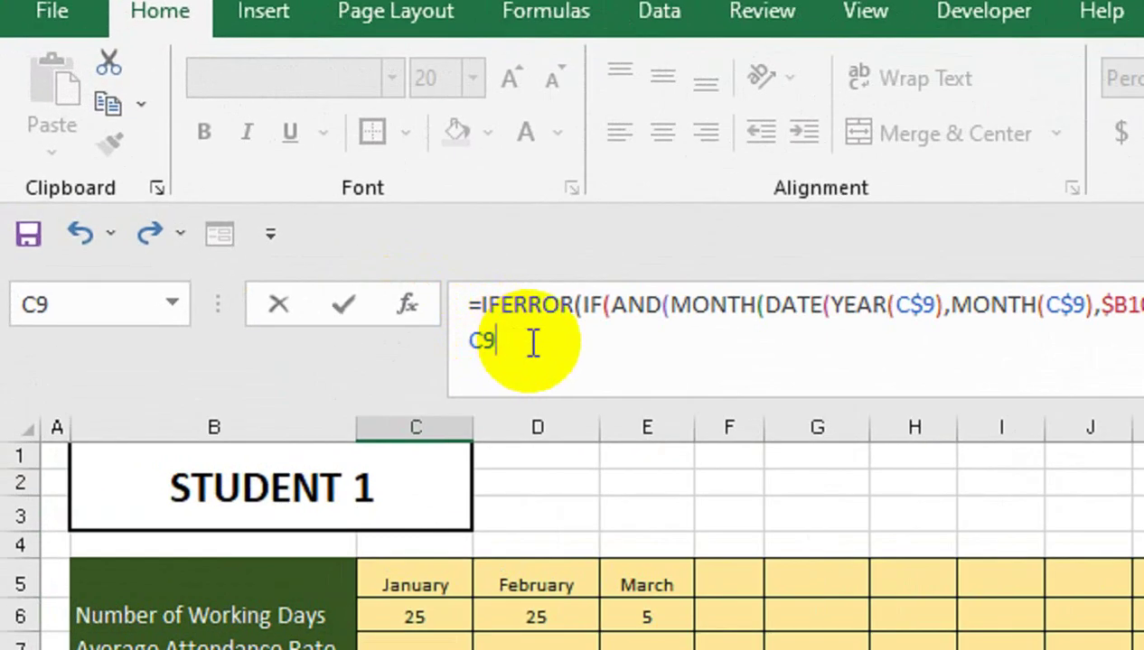
pyautogui.press('F4')
pyautogui.press('F4')
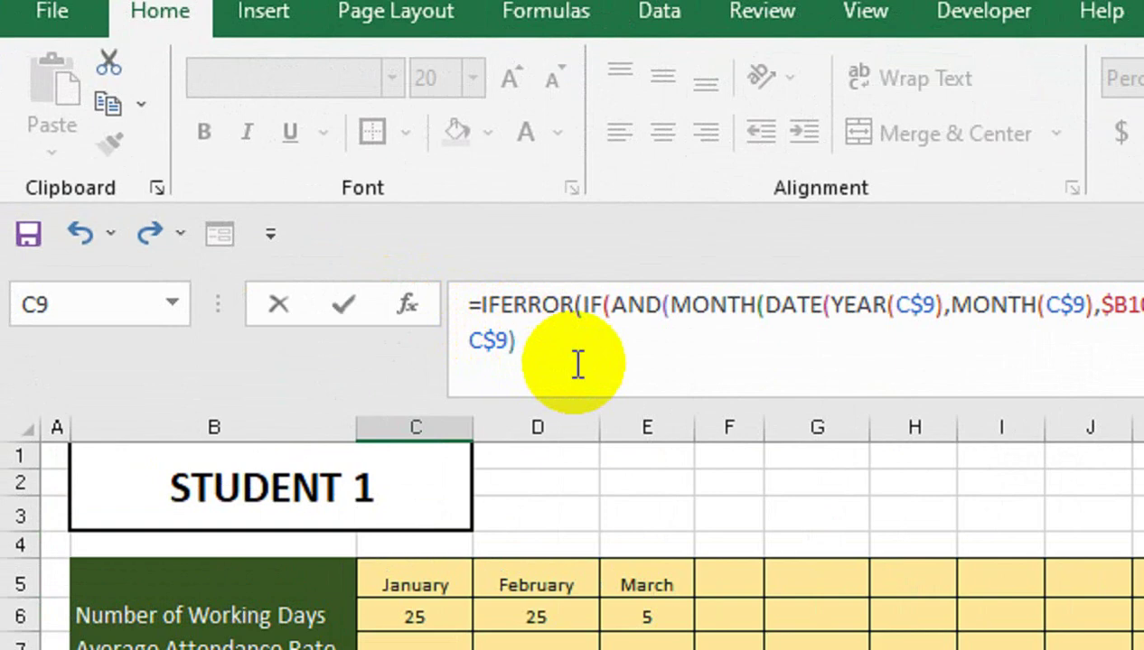
pyautogui.write(',MON')
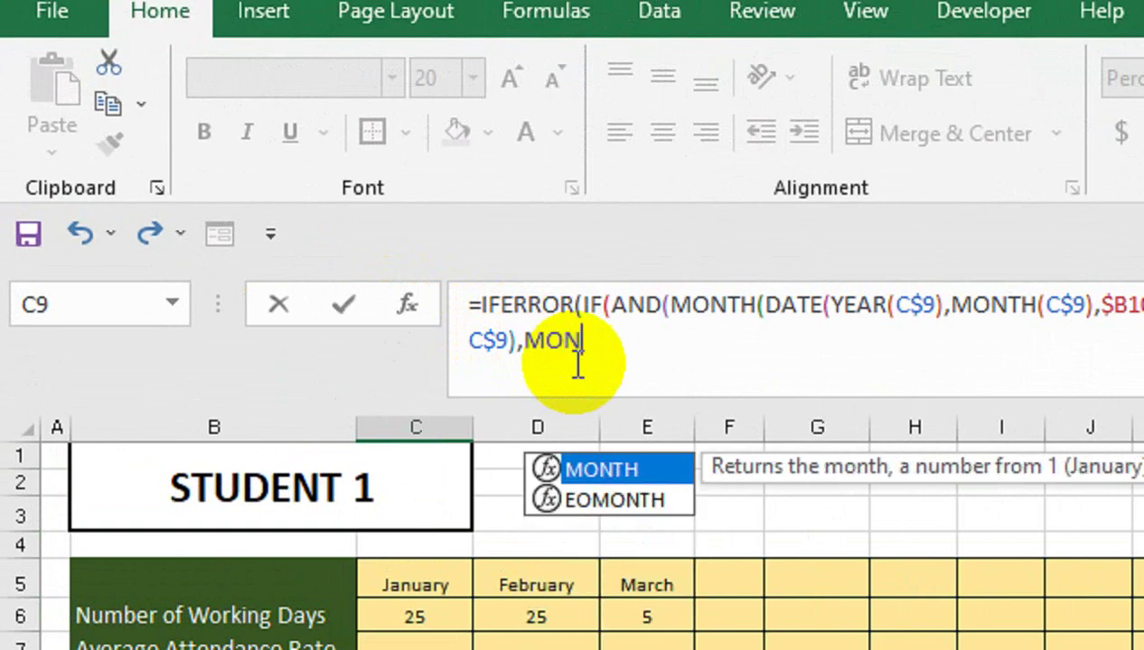
pyautogui.write('TH(')
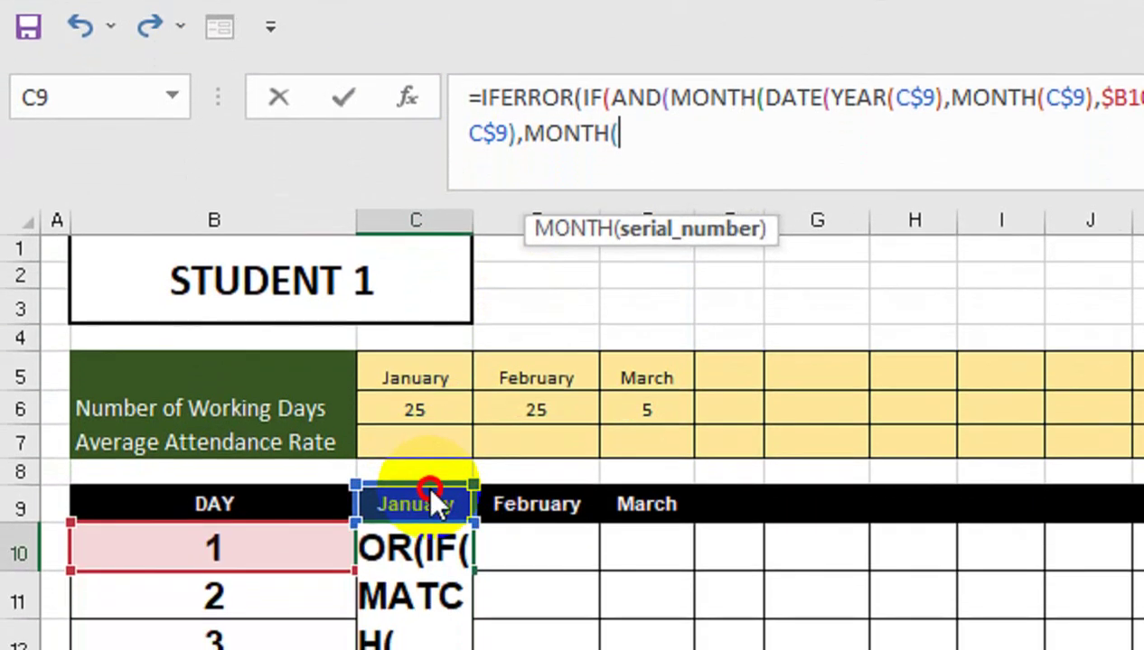
pyautogui.click(432, 497)
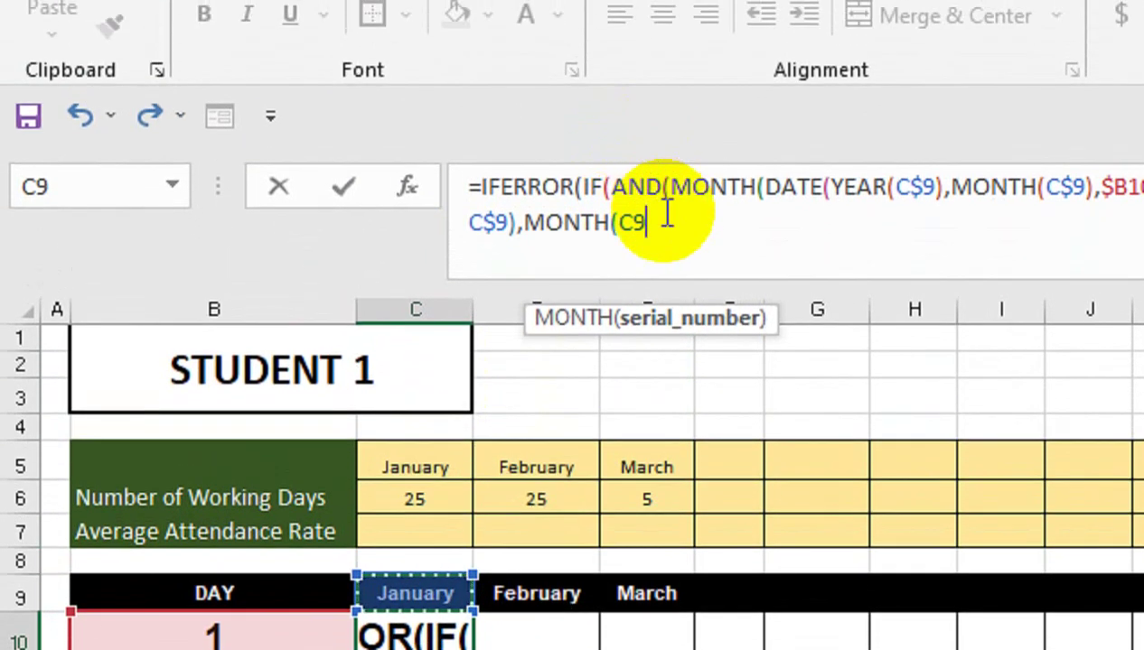
pyautogui.press('F4')
pyautogui.press('F4')
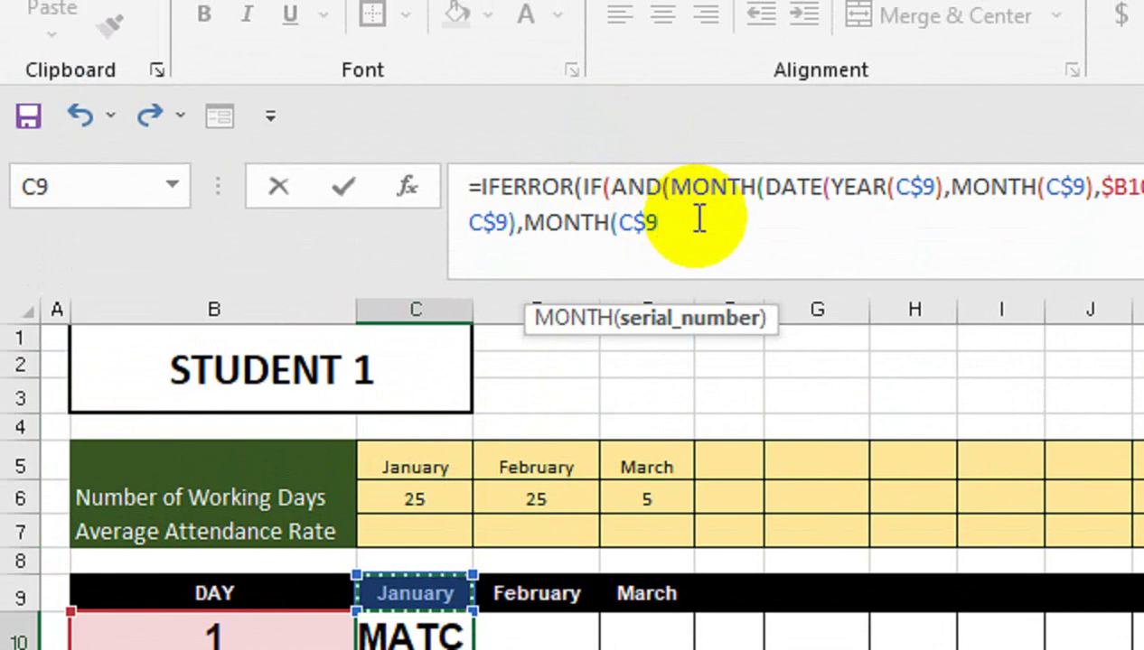
pyautogui.write(')')
pyautogui.press('Return')
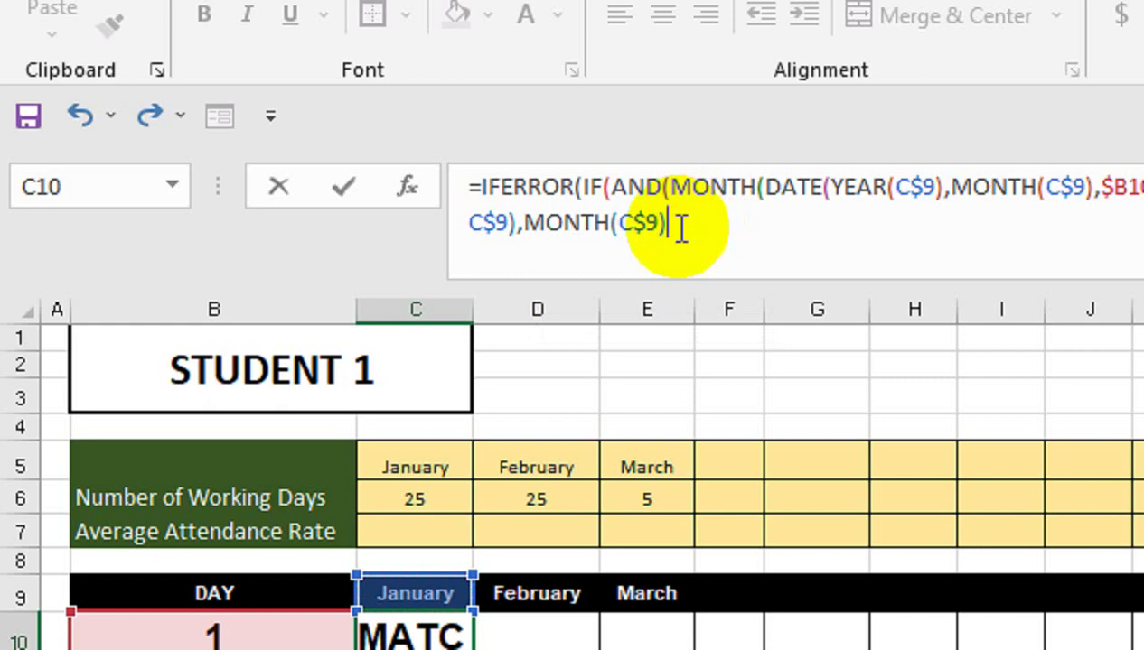
# Step: Add day $B10 to close the DATE, then begin INDEX( as MATCH's lookup array
pyautogui.write(',')
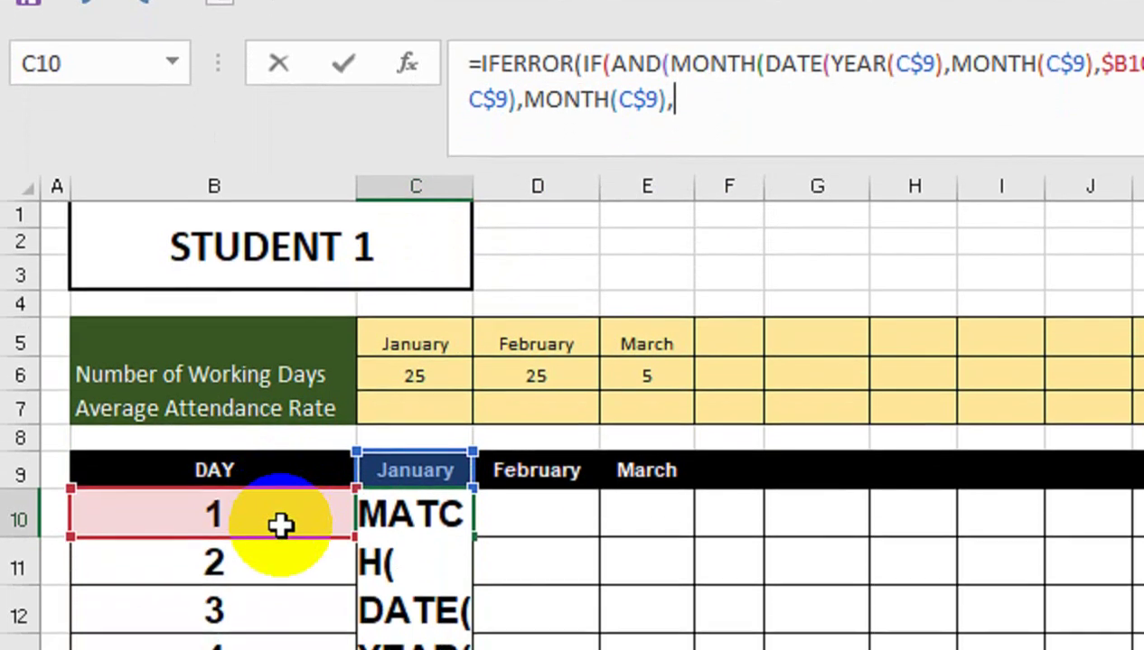
pyautogui.click(275, 641)
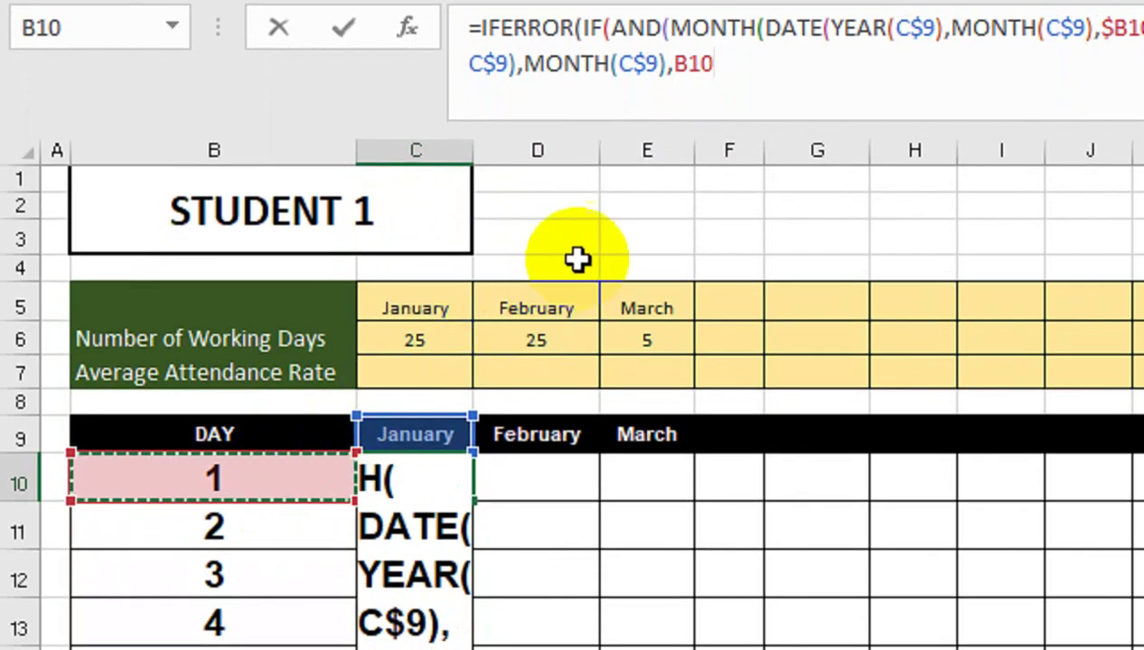
pyautogui.press('F4')
pyautogui.press('F4')
pyautogui.press('F4')
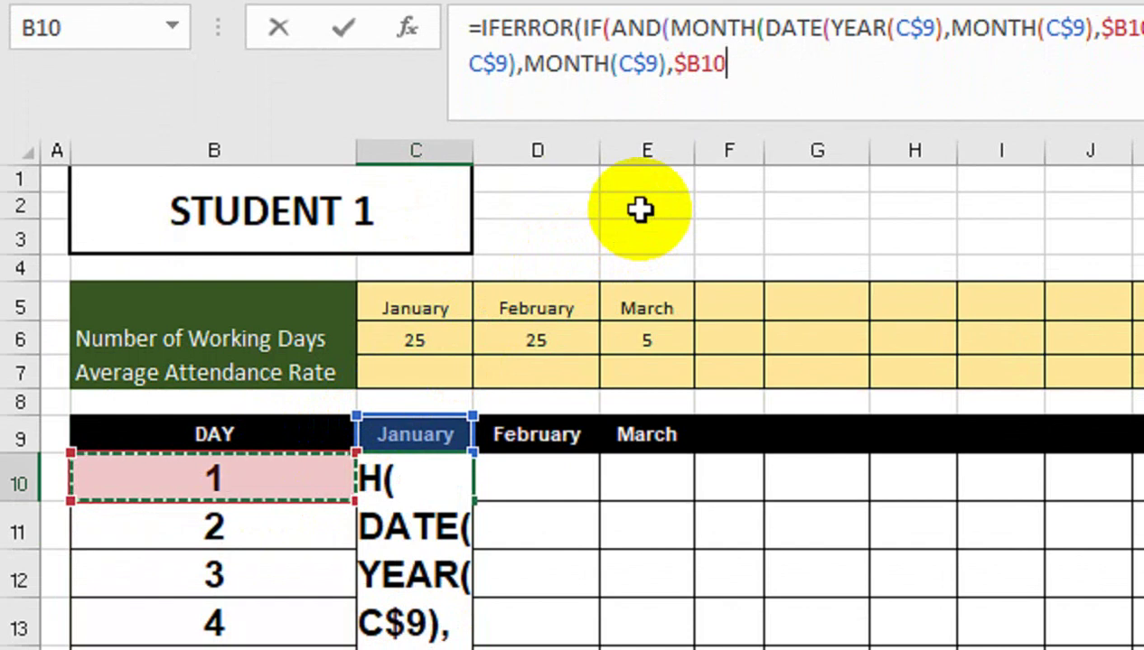
pyautogui.write('))=MONTH(C$9),DATE(YEAR(')
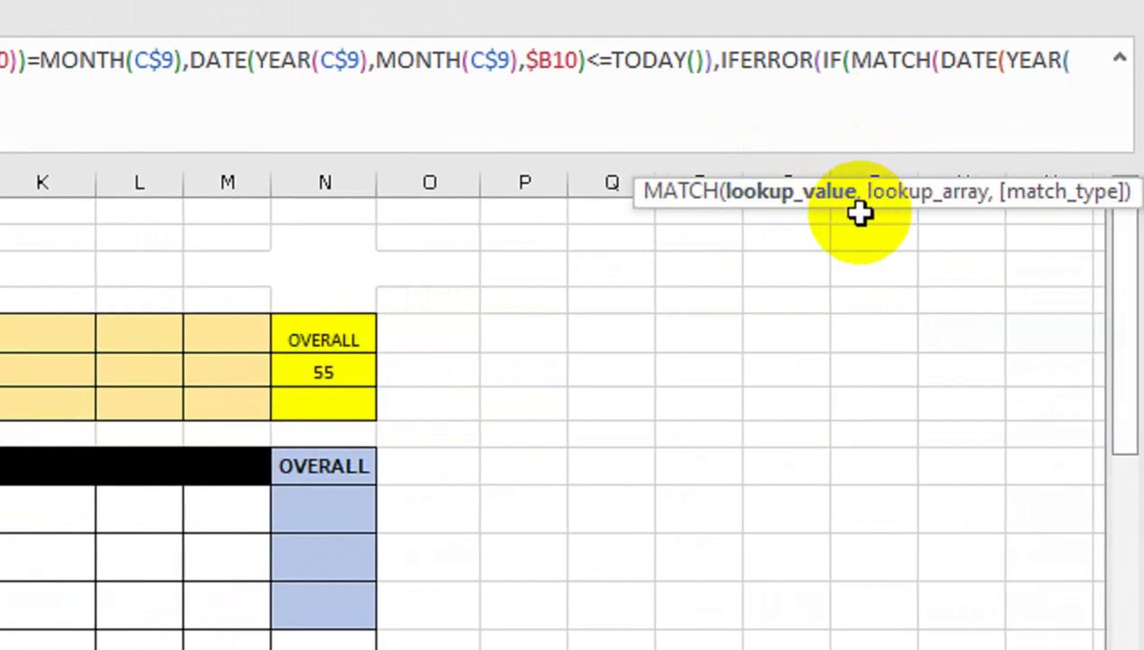
pyautogui.moveTo(860, 214)
pyautogui.mouseDown()
pyautogui.moveTo(110, 169)
pyautogui.moveTo(256, 161)
pyautogui.mouseUp()
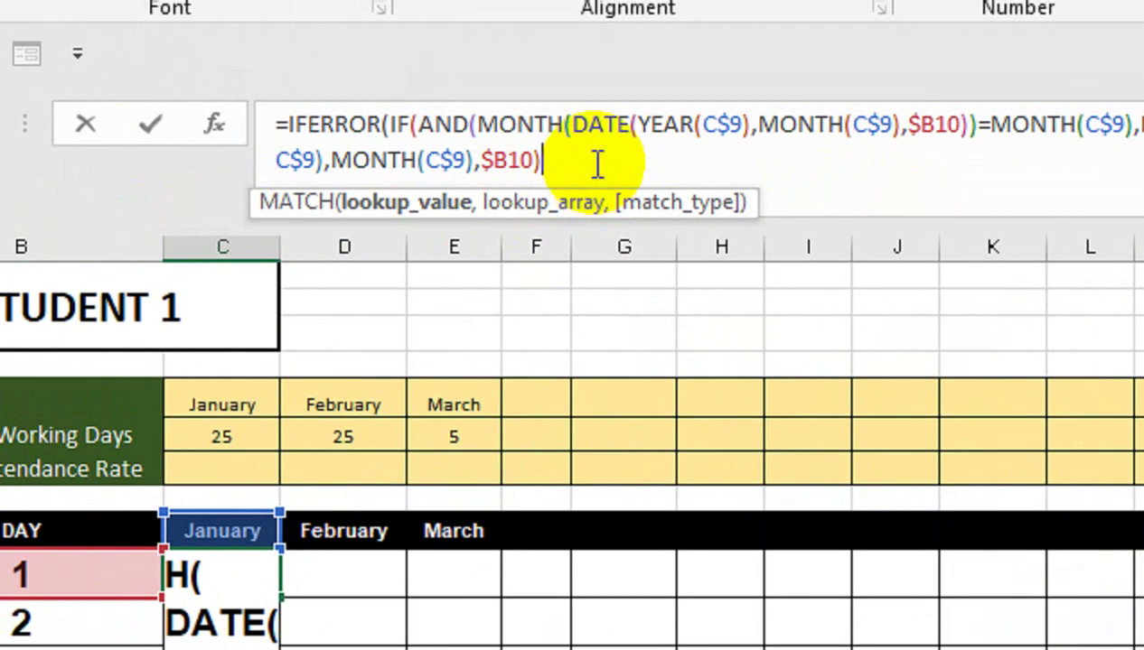
pyautogui.write(',')
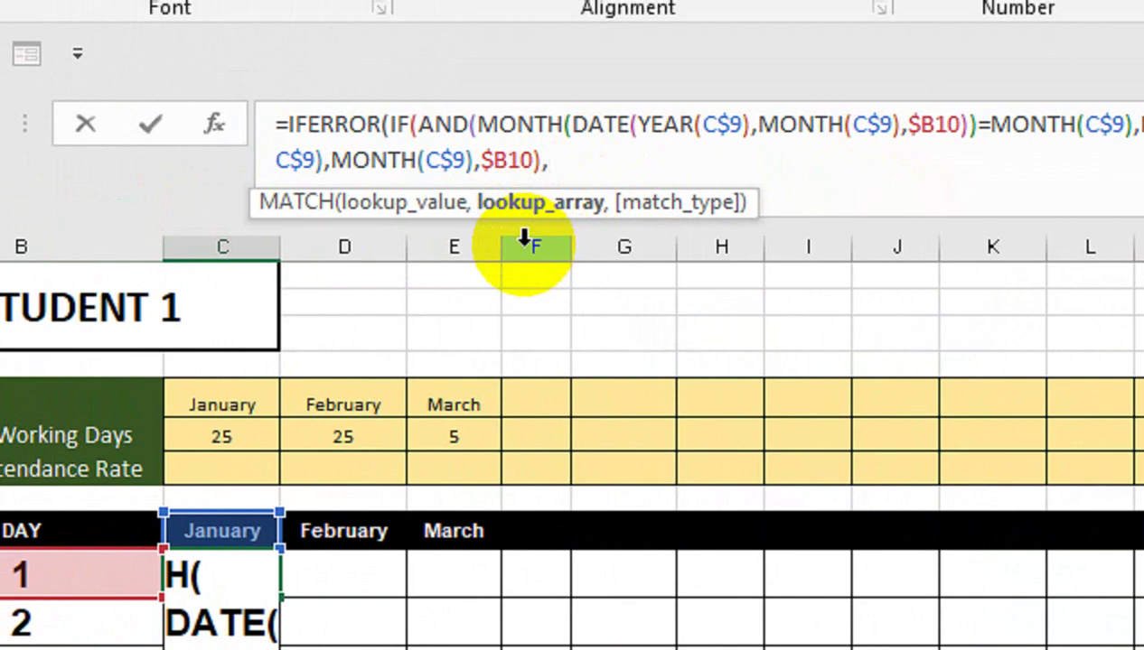
pyautogui.write('IND')
pyautogui.press('Tab')
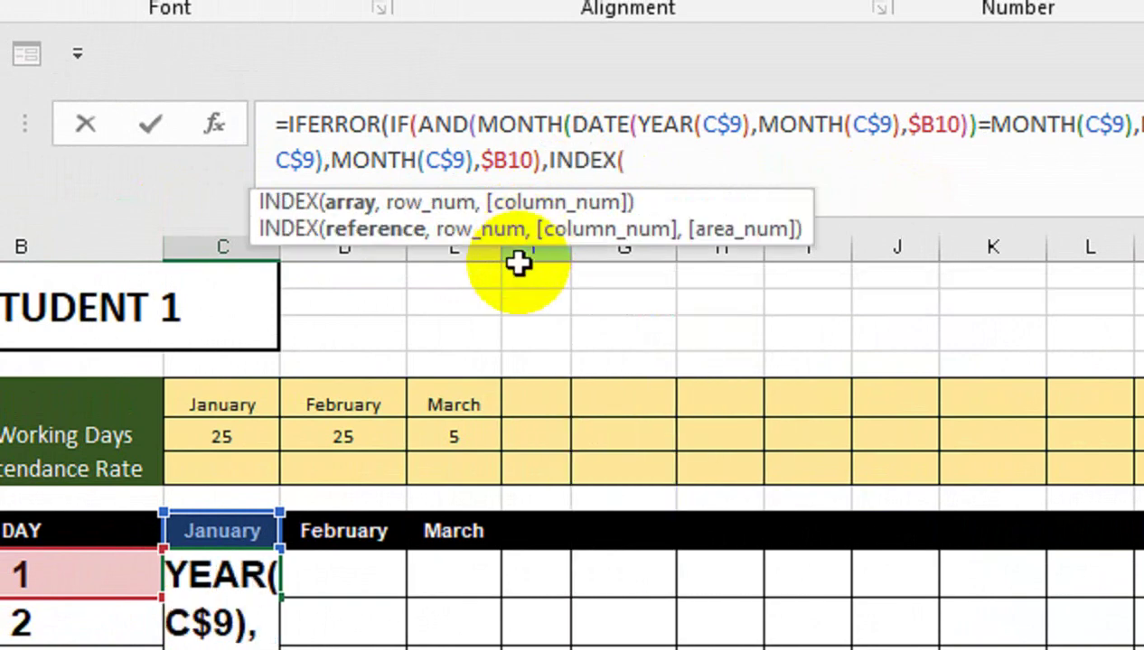
# Step: Pass INDEX the absolute range $Q$5:$Q$10 followed by ,,1
pyautogui.moveTo(616, 296); pyautogui.dragTo(620, 326)
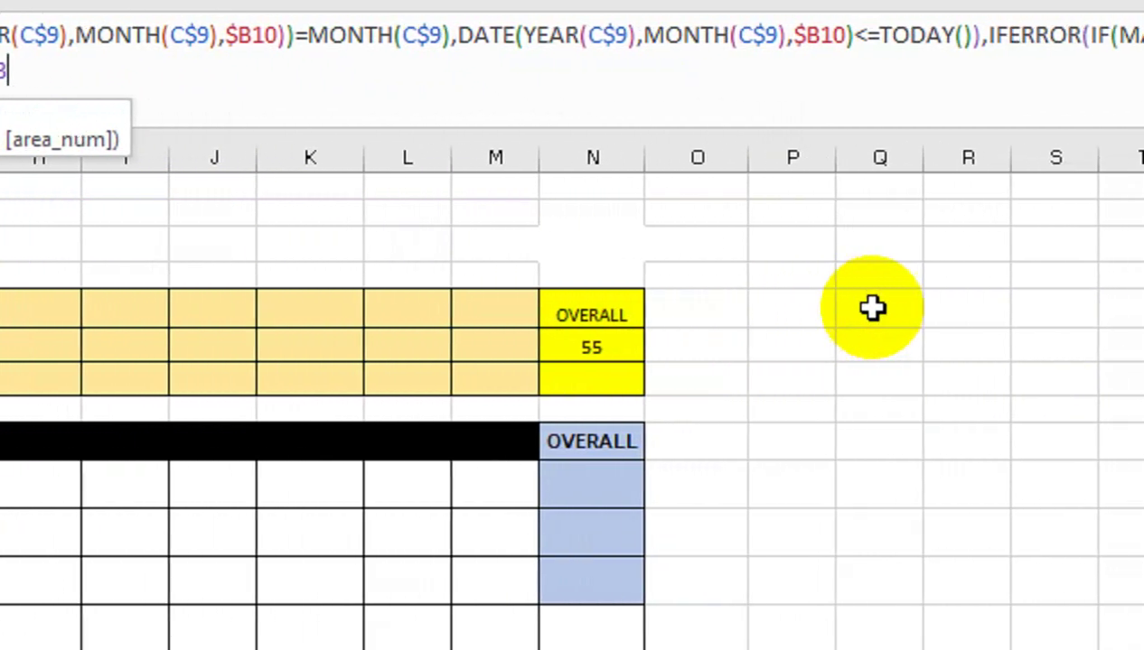
pyautogui.moveTo(849, 306); pyautogui.dragTo(834, 486)
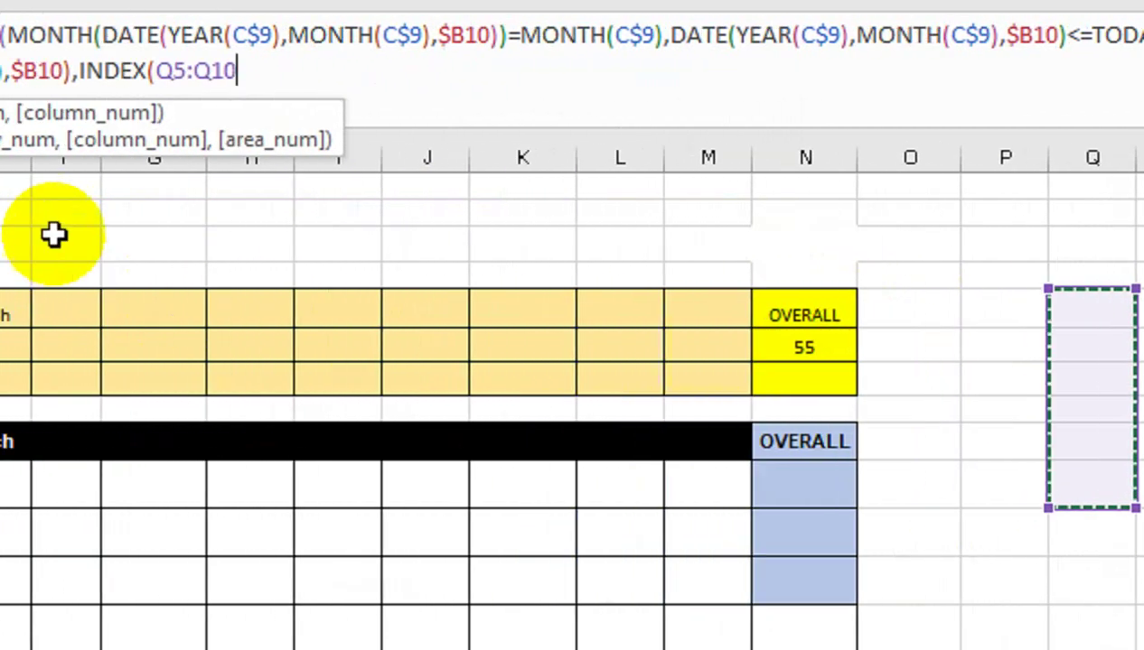
pyautogui.press('F4')
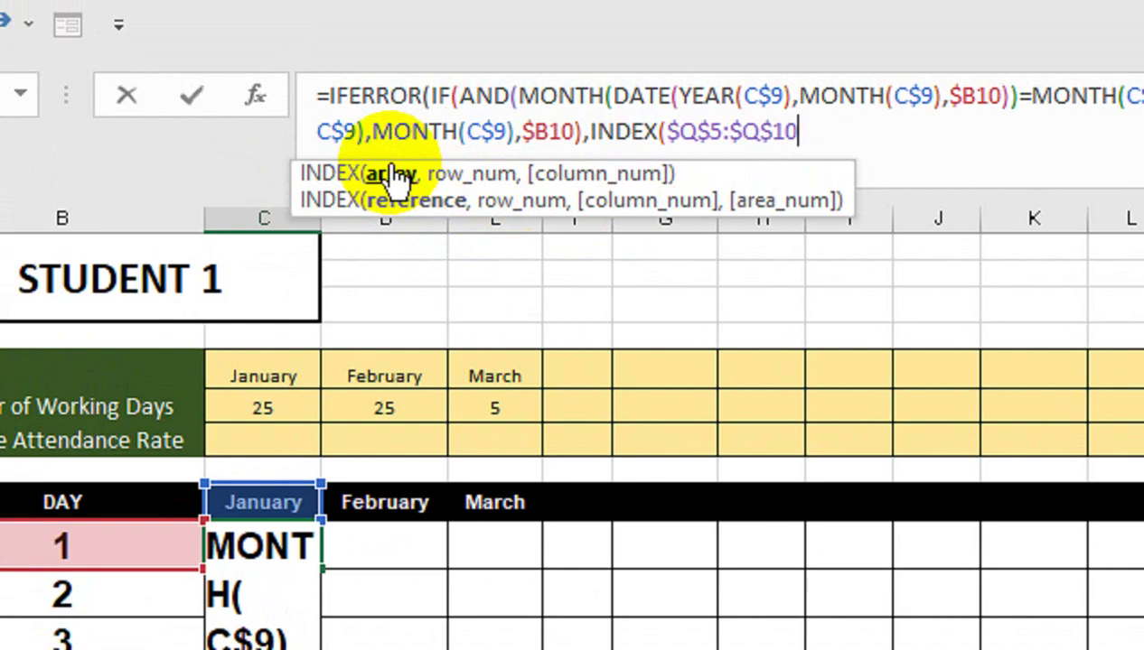
pyautogui.write(',')
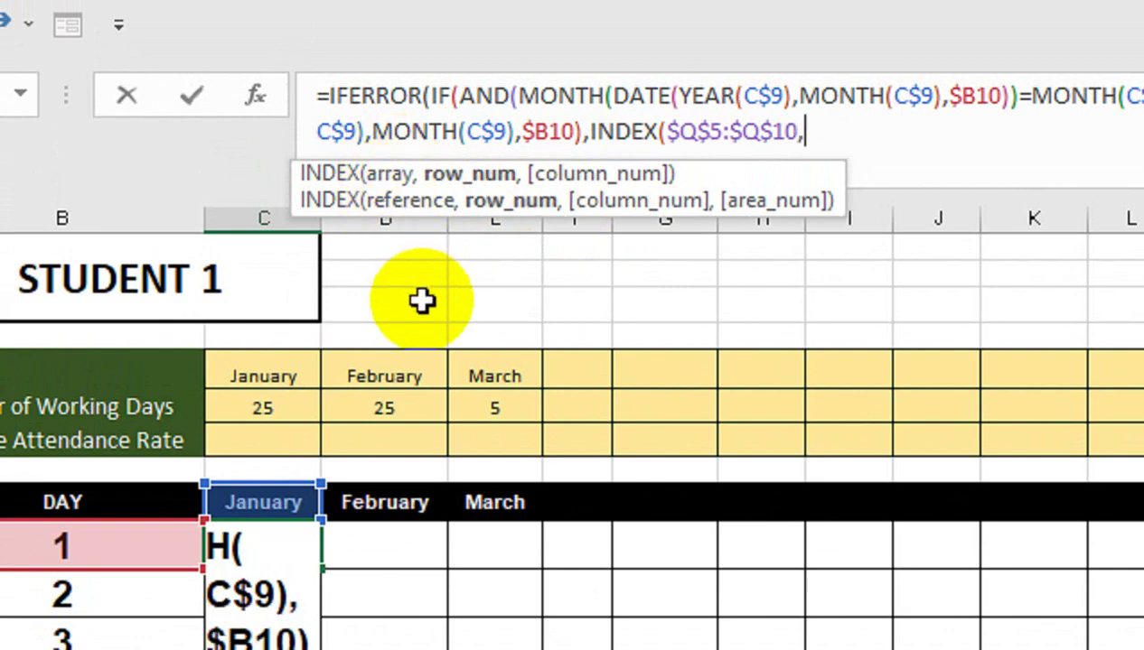
pyautogui.write(',')
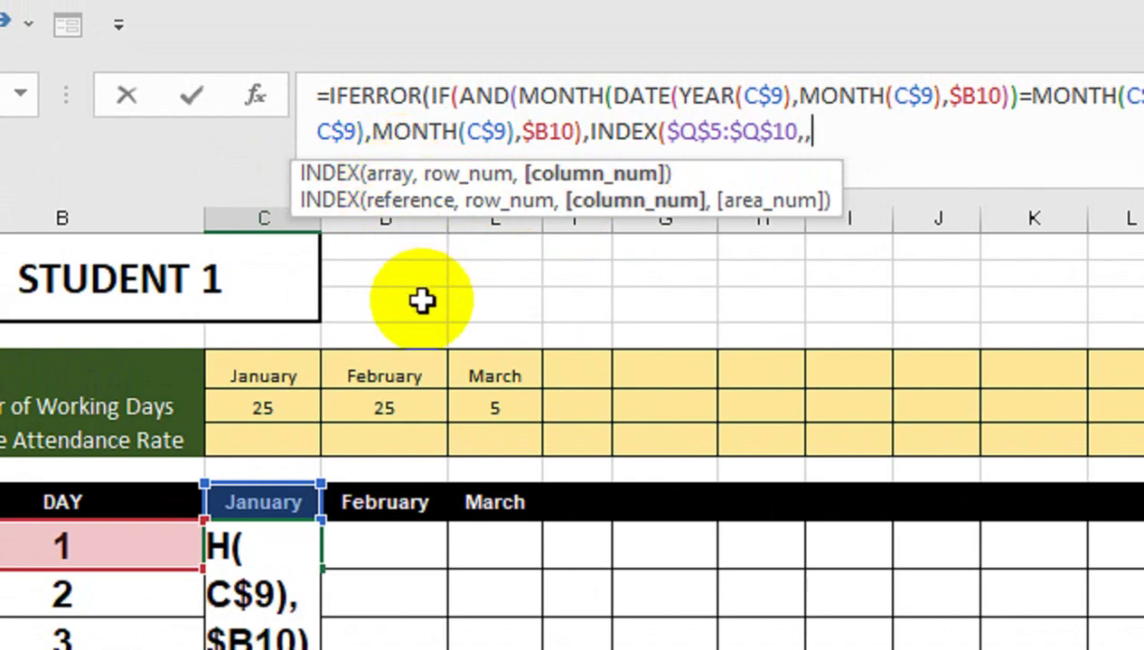
pyautogui.write('1')
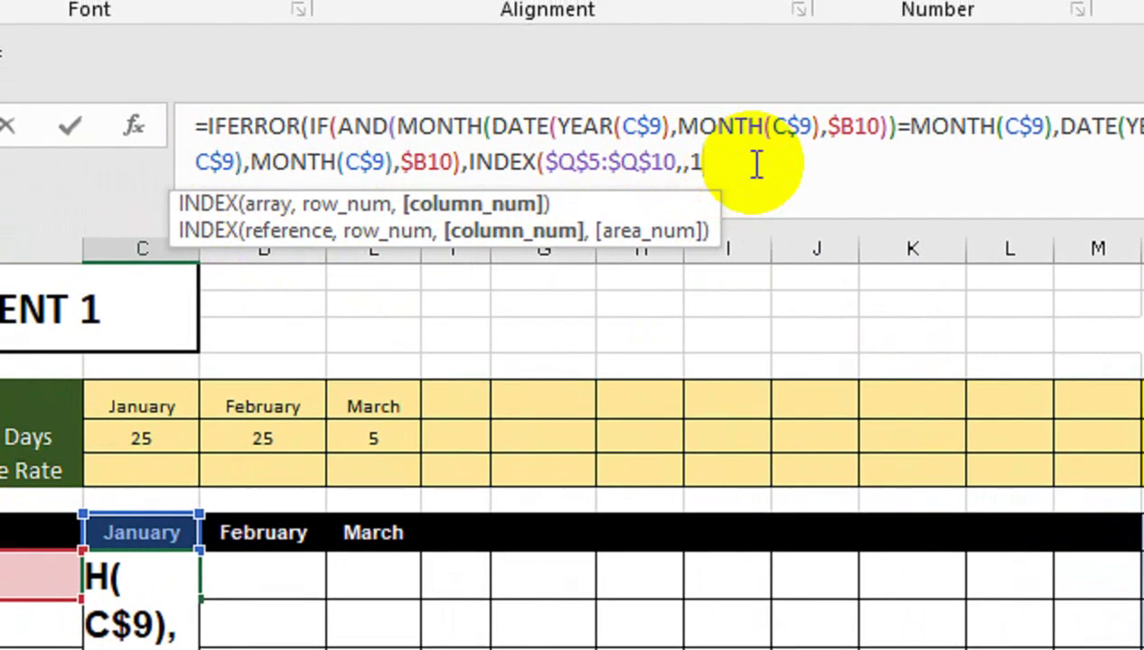
# Step: Close INDEX and set MATCH's match type to 0 - Exact match
pyautogui.write(')')
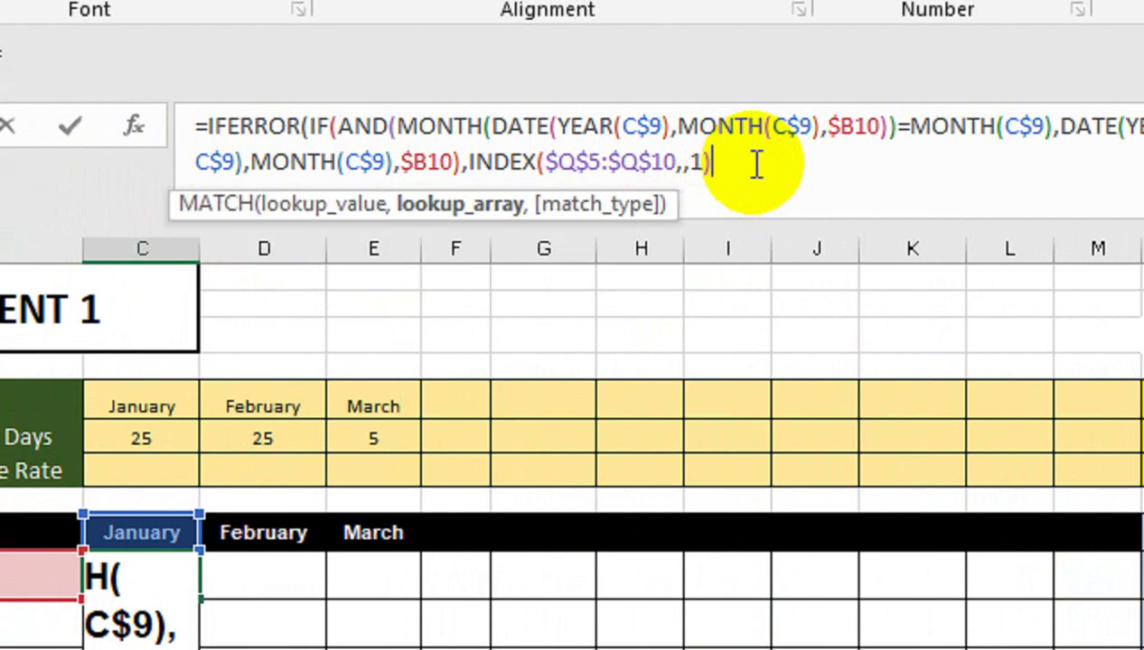
pyautogui.write(',')
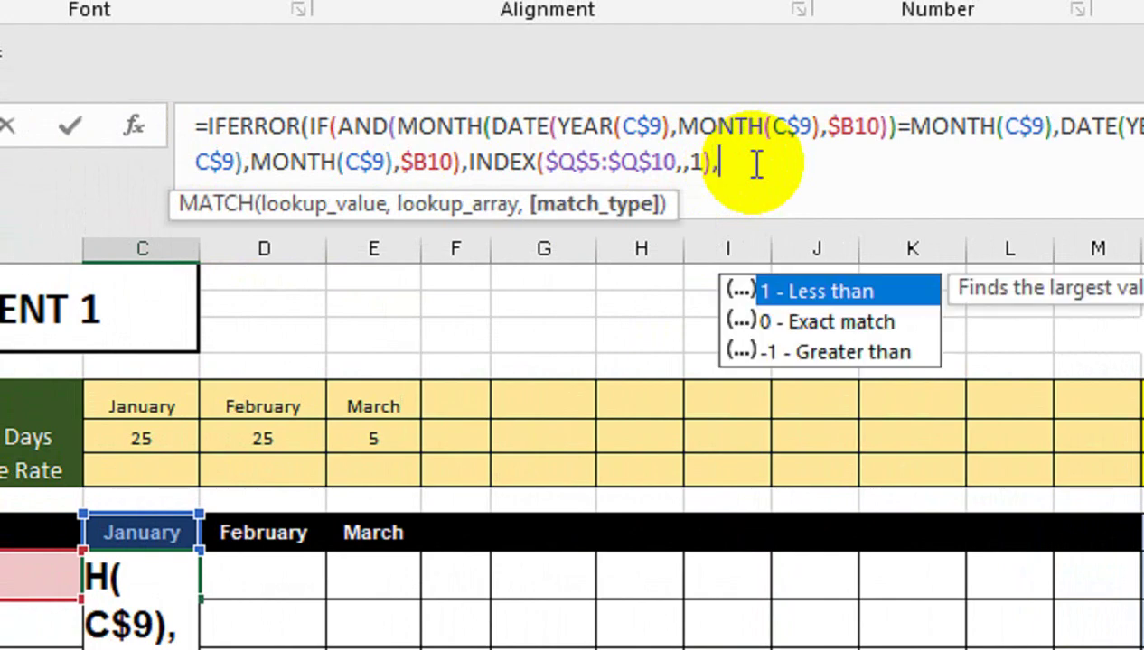
pyautogui.press('Down')
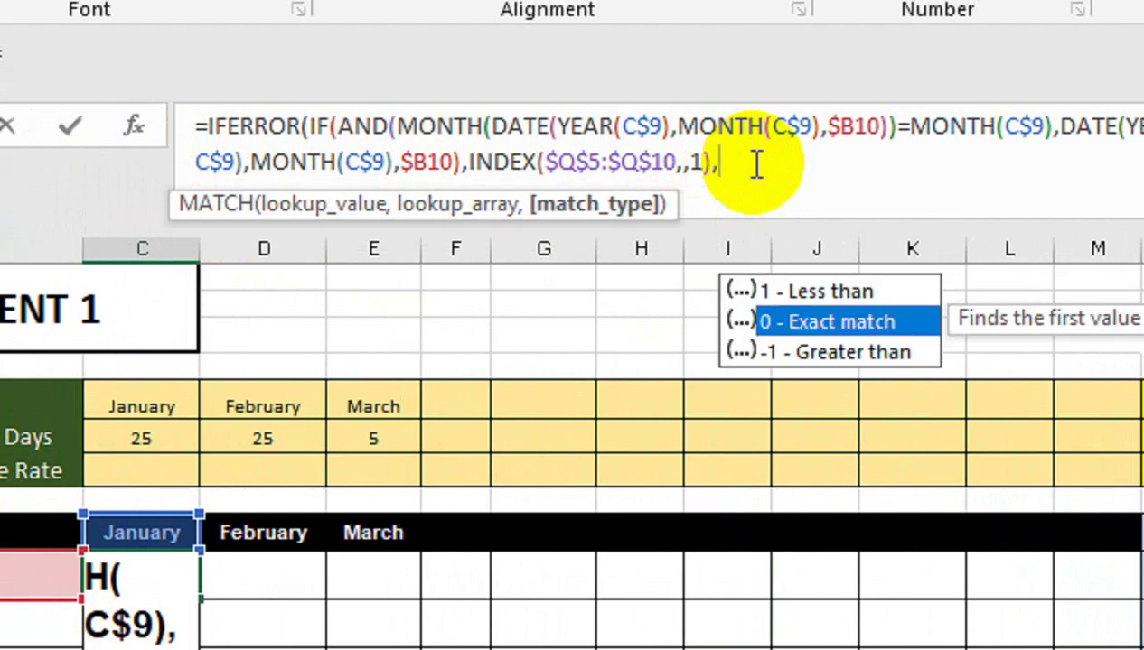
pyautogui.press('Tab')
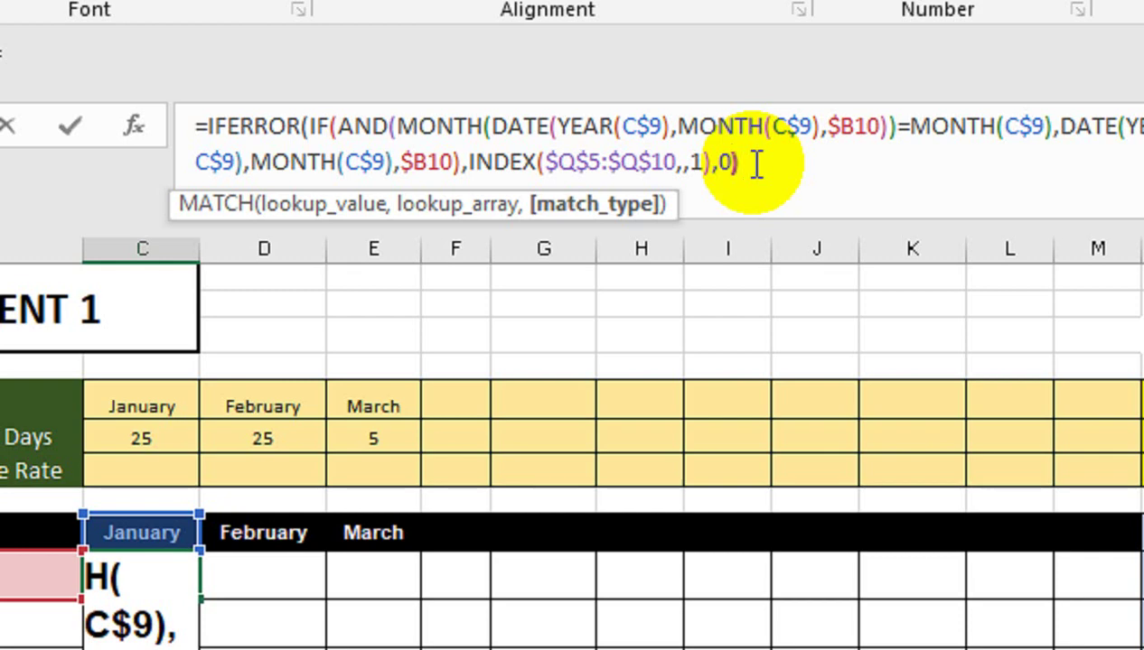
pyautogui.write(')')
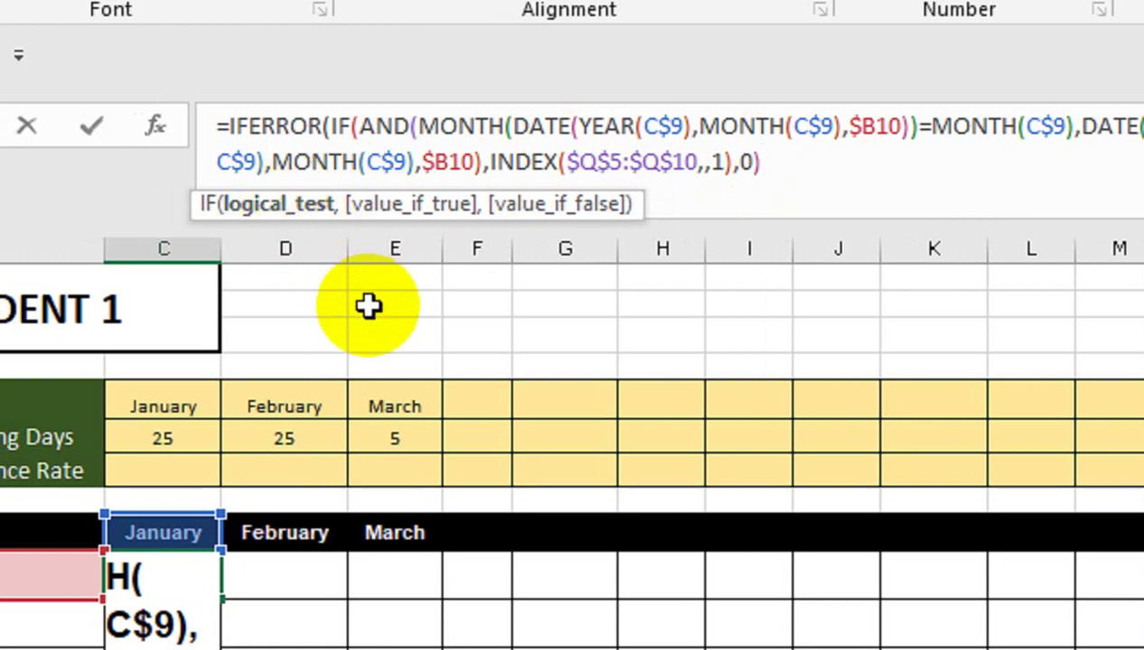
# Step: Return "H" when the match exceeds 0, blank otherwise, then start a second IFERROR(
pyautogui.write('>0')
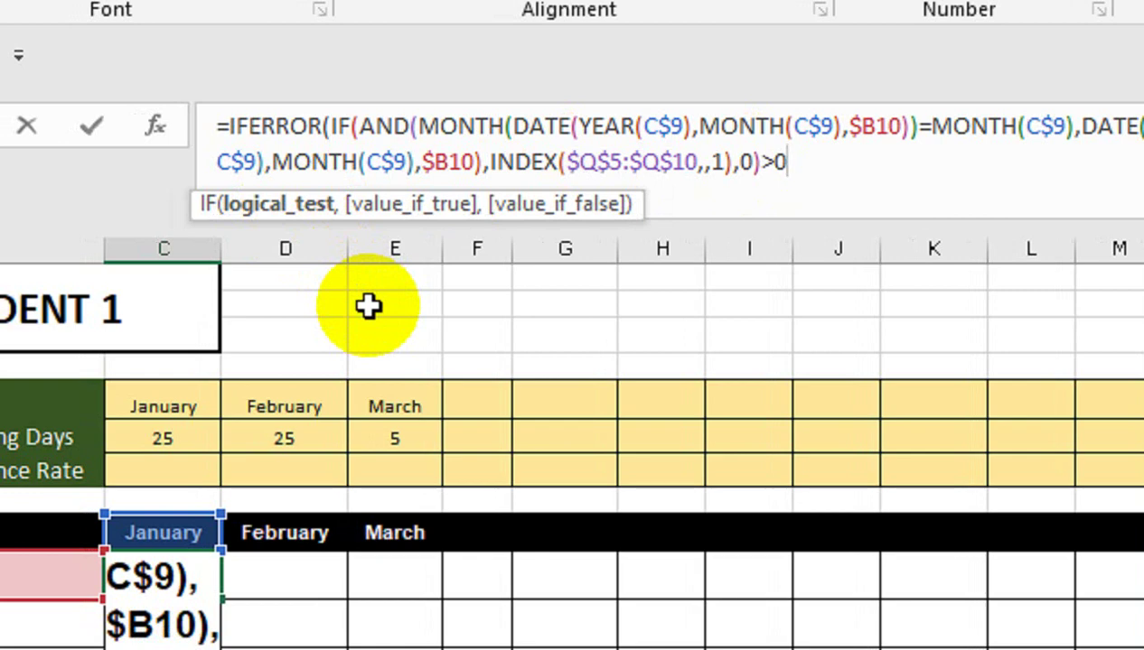
pyautogui.write(',')
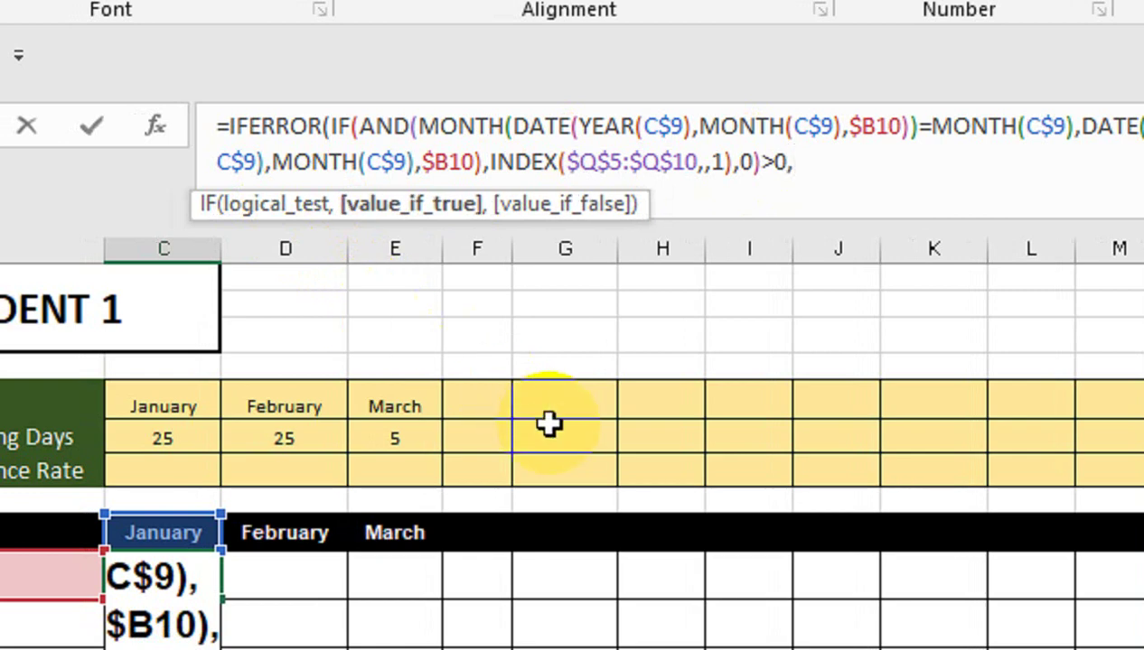
pyautogui.write('"')
pyautogui.write(',')
pyautogui.write('G')
pyautogui.press('BackSpace')
pyautogui.write('H"')
pyautogui.write(',"')
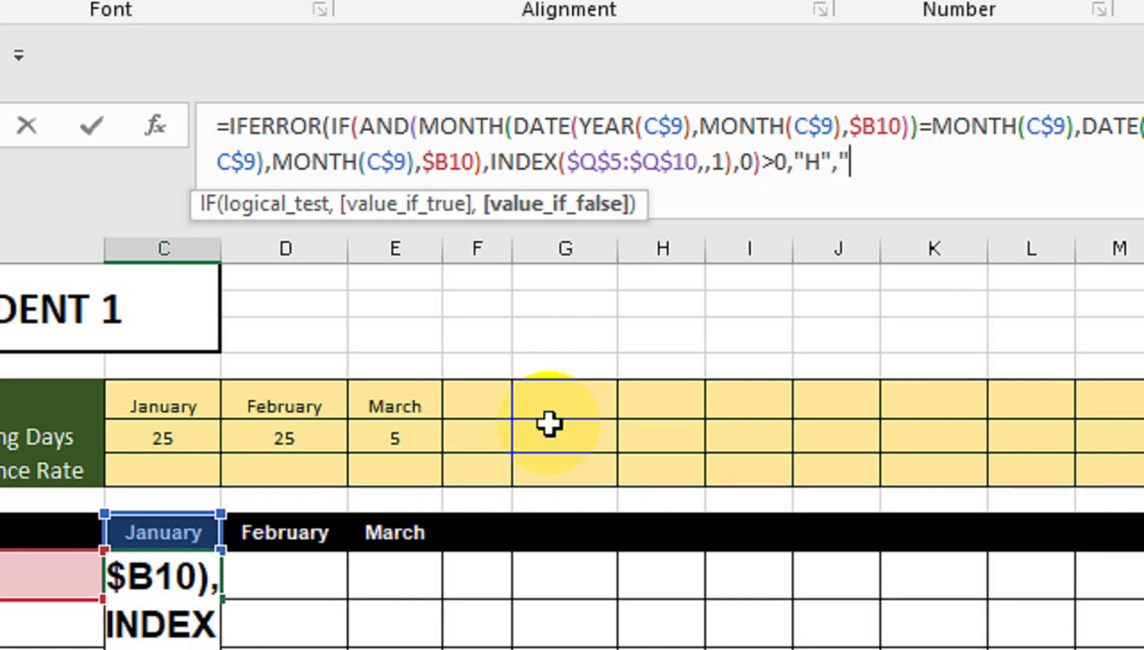
pyautogui.write('")')
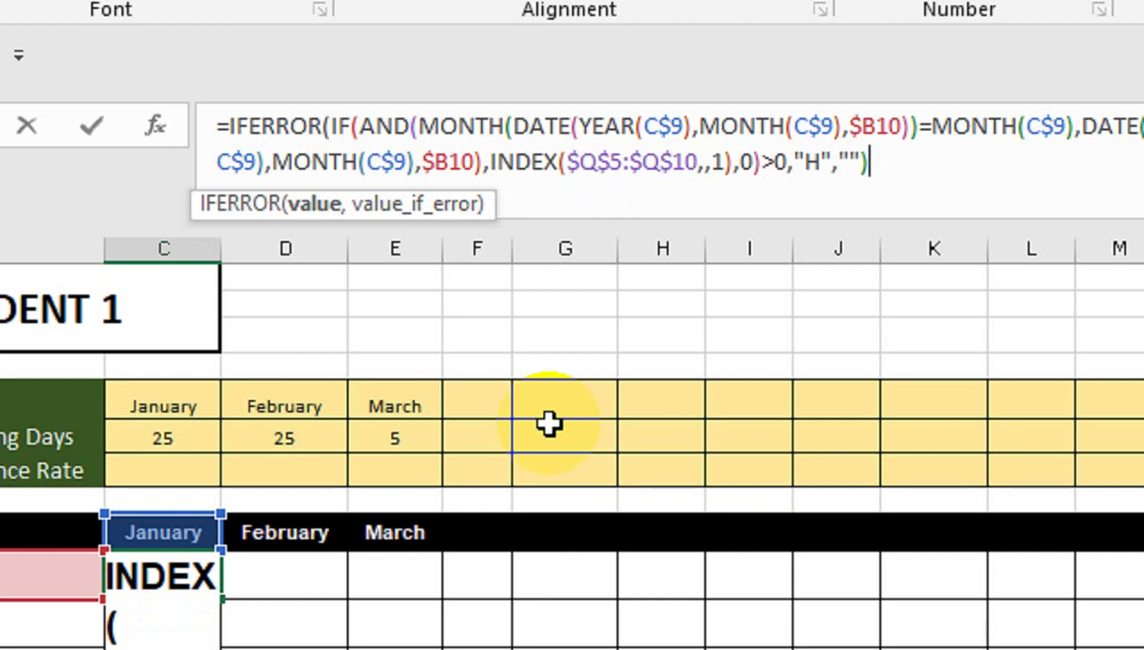
pyautogui.write(',')
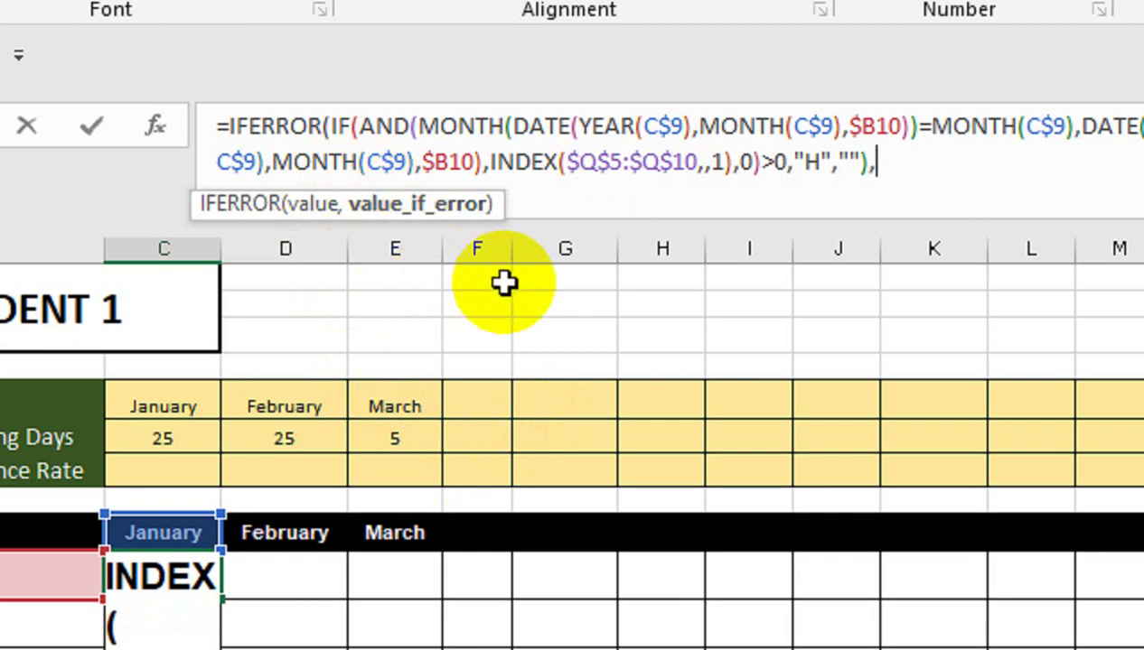
pyautogui.write('IF')
pyautogui.press('Down')
pyautogui.press('Tab')
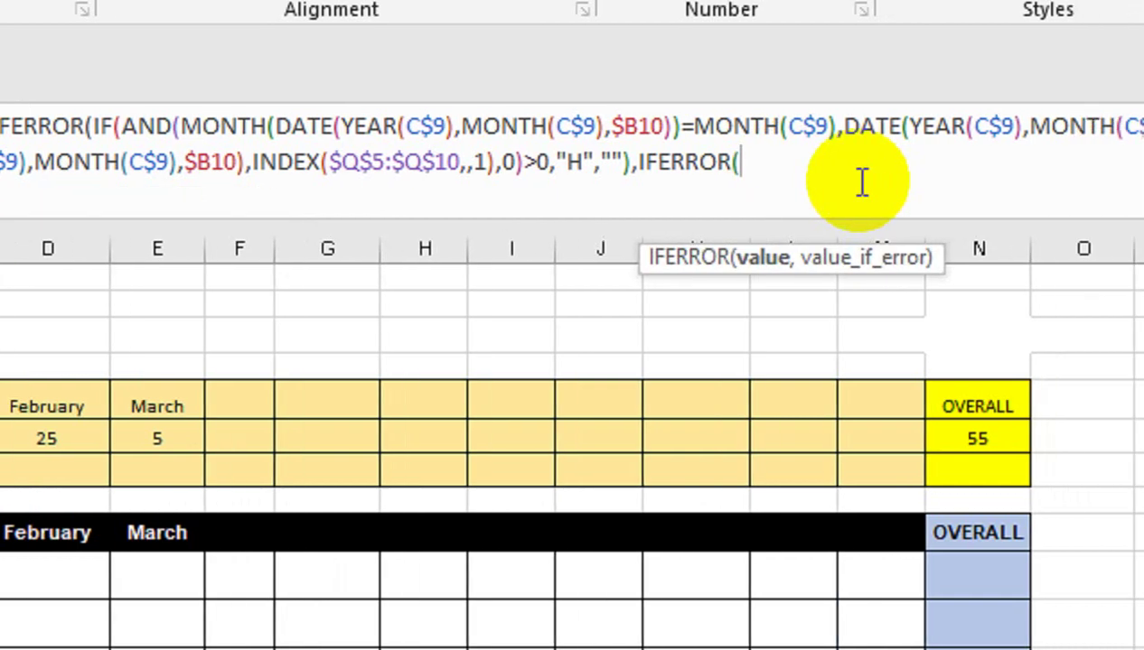
# Step: Begin INDEX( and point its range at Sheet2 cell D6
pyautogui.write('U')
pyautogui.press('BackSpace')
pyautogui.write('IN')
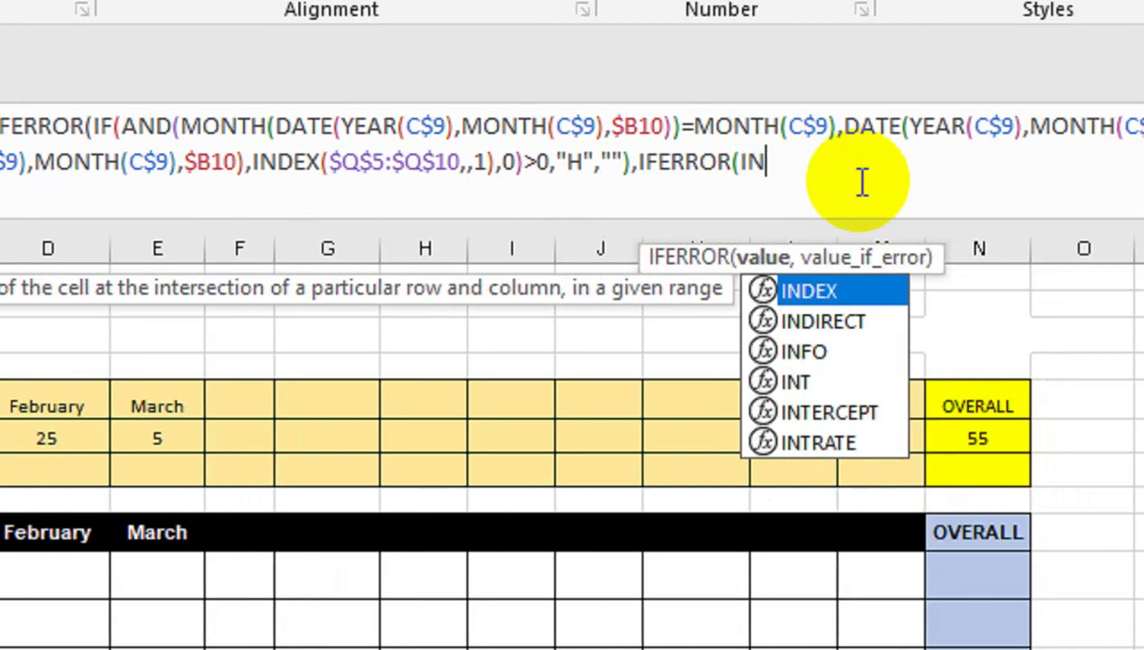
pyautogui.write('D')
pyautogui.press('Tab')
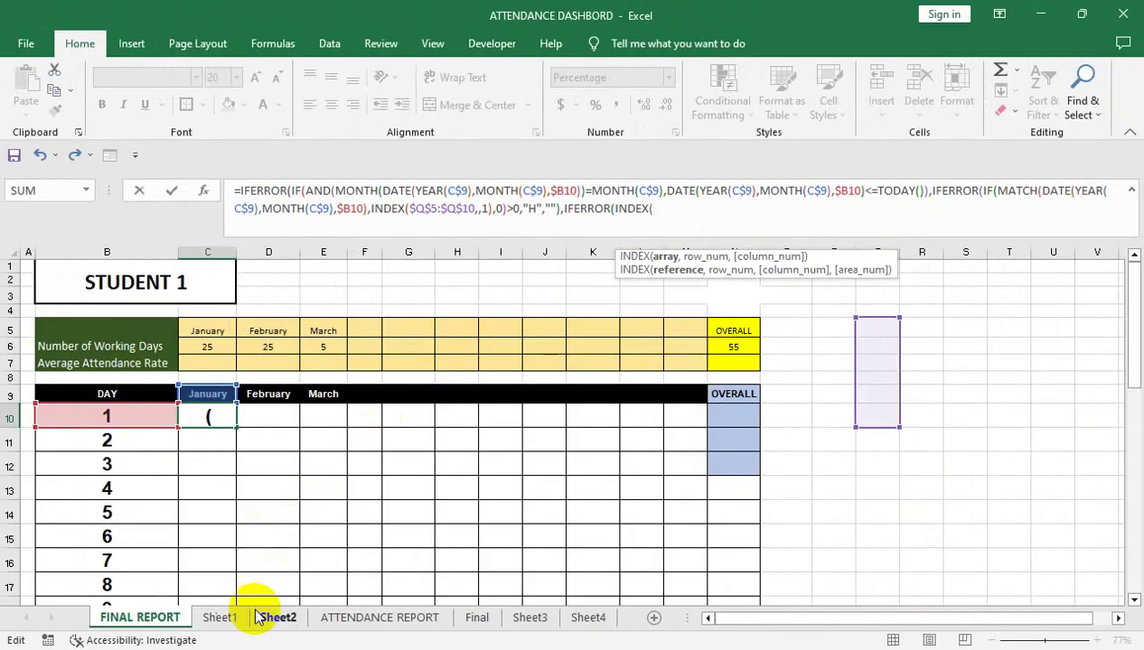
pyautogui.click(271, 617)
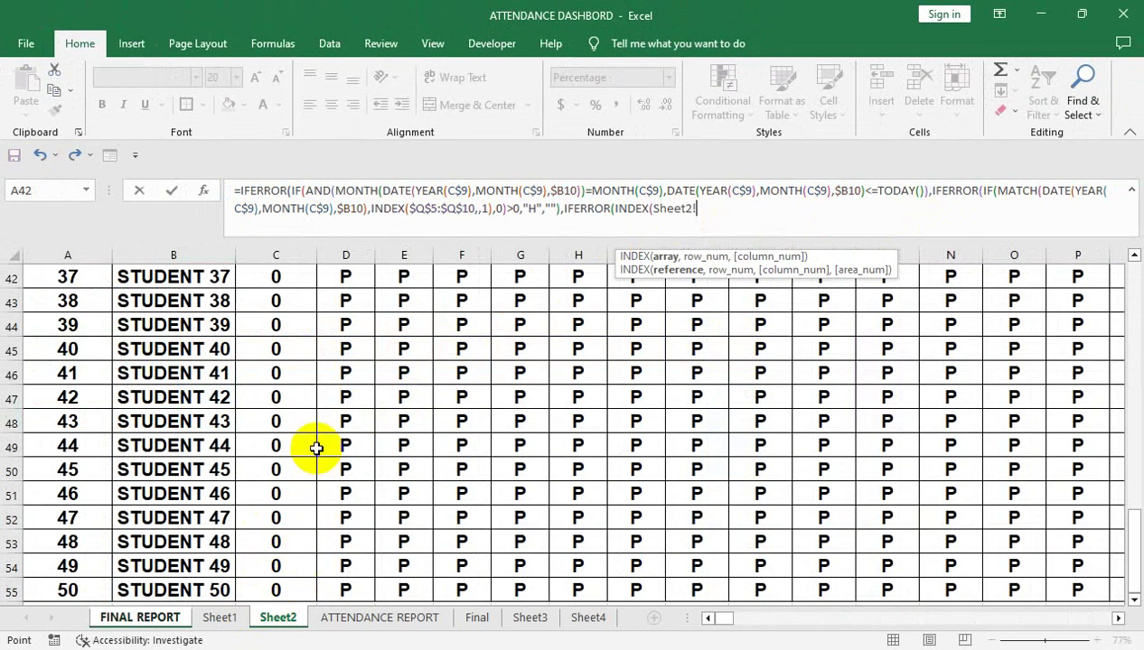
pyautogui.click(326, 307)
pyautogui.hotkey('ctrl', 'Up')
pyautogui.press('Down')
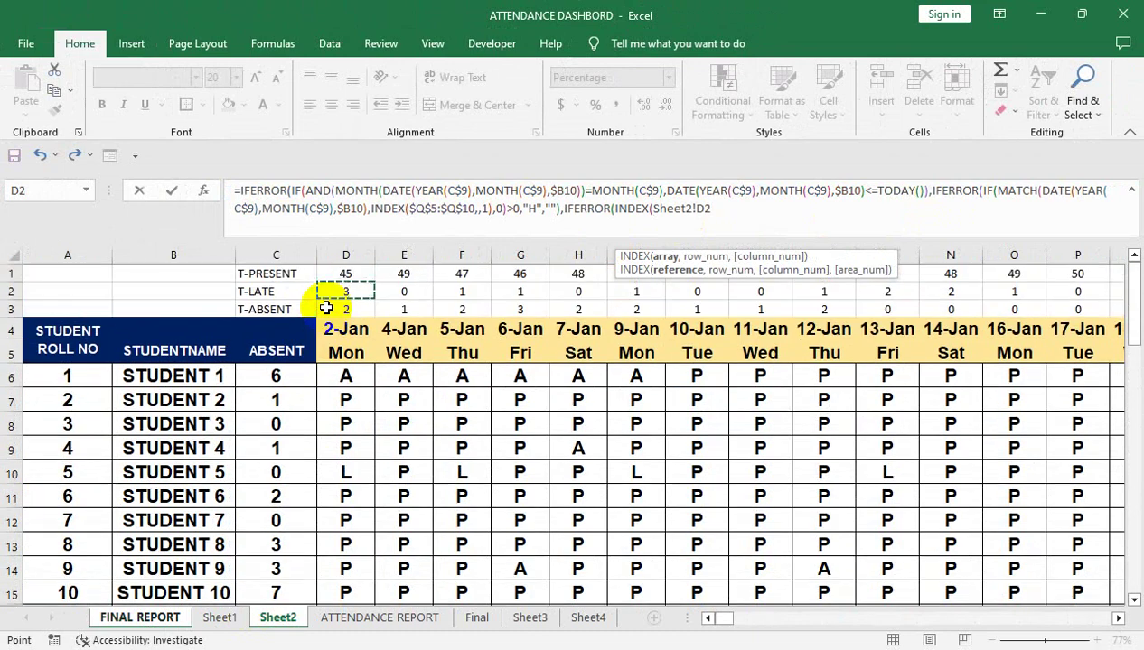
pyautogui.press('Down')
pyautogui.press('Down')
pyautogui.press('Down')
pyautogui.press('Down')
# Step: Extend the range to absolute Sheet2!$D$6:$CA$55, then add ,MATCH(
pyautogui.hotkey('shift', 'Right')
pyautogui.hotkey('shift', 'Right')
pyautogui.hotkey('shift', 'Right')
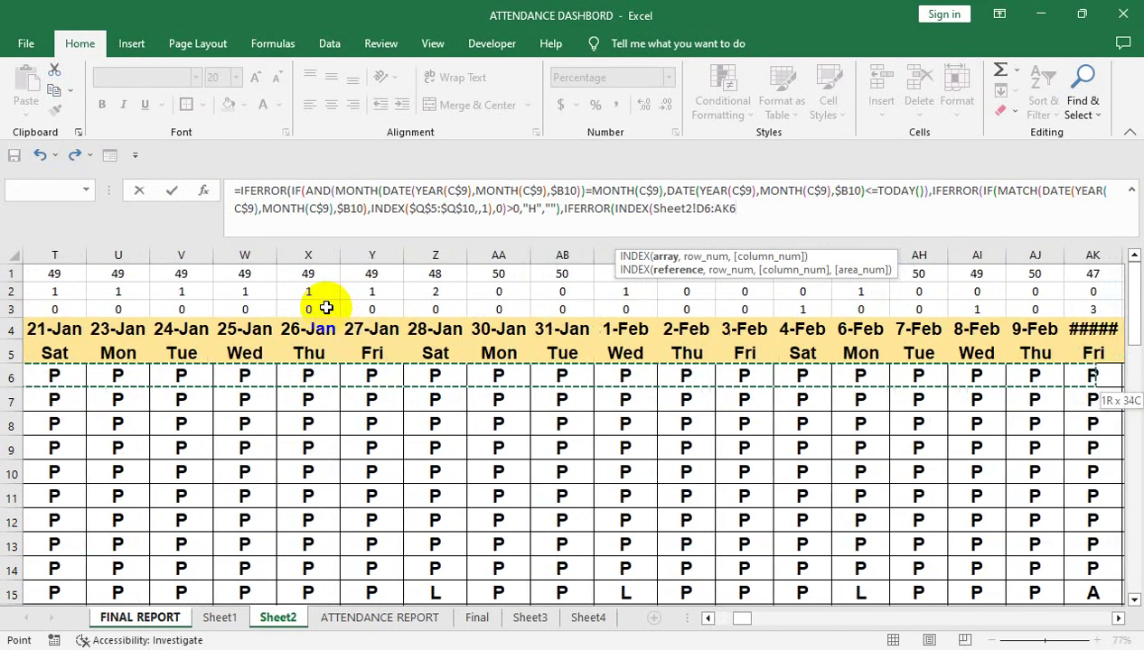
pyautogui.hotkey('shift', 'Right')
pyautogui.hotkey('shift', 'Right')
pyautogui.hotkey('shift', 'Right')
pyautogui.hotkey('shift', 'Right')
pyautogui.hotkey('shift', 'Right')
pyautogui.hotkey('shift', 'Right')
pyautogui.hotkey('shift', 'Right')
pyautogui.hotkey('shift', 'Right')
pyautogui.hotkey('shift', 'Right')
pyautogui.hotkey('shift', 'Right')
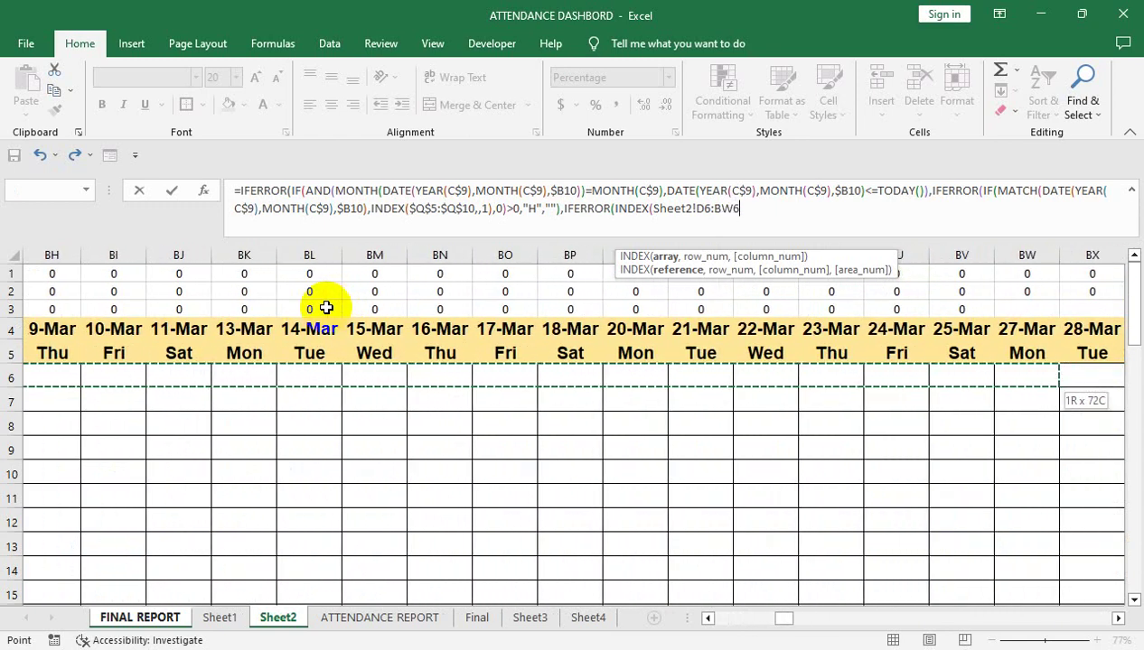
pyautogui.hotkey('shift', 'Left')
pyautogui.hotkey('shift', 'Left')
pyautogui.hotkey('shift', 'Left')
pyautogui.hotkey('shift', 'Left')
pyautogui.hotkey('shift', 'Left')
pyautogui.hotkey('shift', 'Left')
pyautogui.hotkey('shift', 'Right')
pyautogui.hotkey('shift', 'Right')
pyautogui.hotkey('shift', 'Right')
pyautogui.hotkey('shift', 'Right')
pyautogui.hotkey('shift', 'Right')
pyautogui.hotkey('shift', 'Right')
pyautogui.hotkey('shift', 'Right')
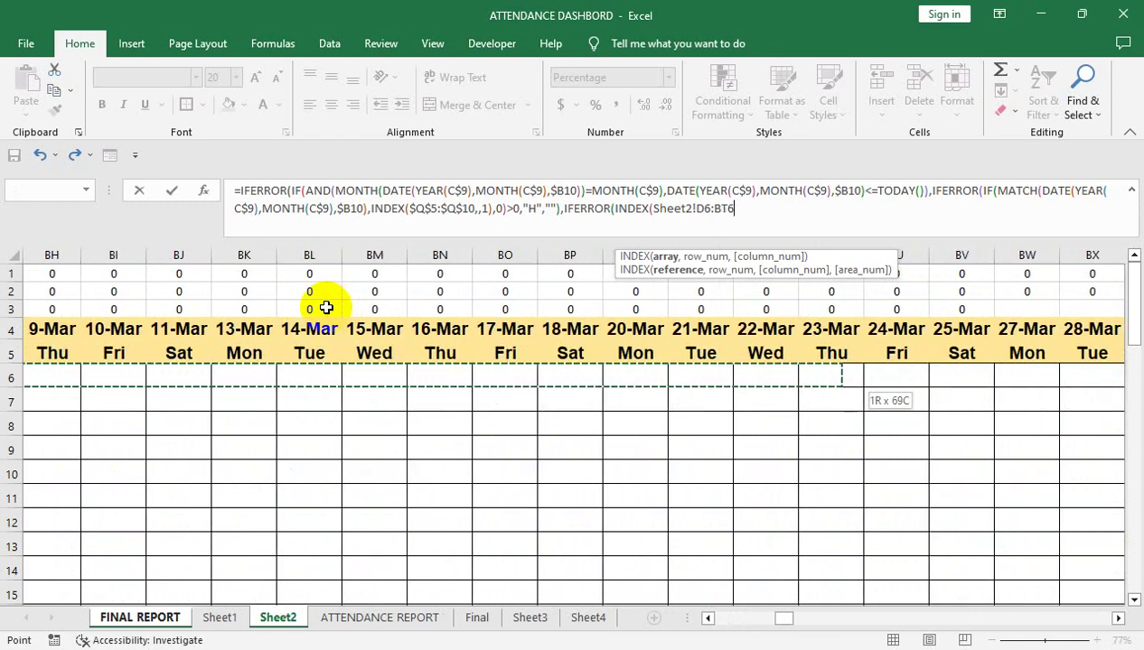
pyautogui.hotkey('shift', 'Right')
pyautogui.hotkey('shift', 'Right')
pyautogui.hotkey('shift', 'Right')
pyautogui.hotkey('shift', 'Right')
pyautogui.hotkey('shift', 'Right')
pyautogui.hotkey('shift', 'Right')
pyautogui.hotkey('shift', 'Right')
pyautogui.hotkey('shift', 'Left')
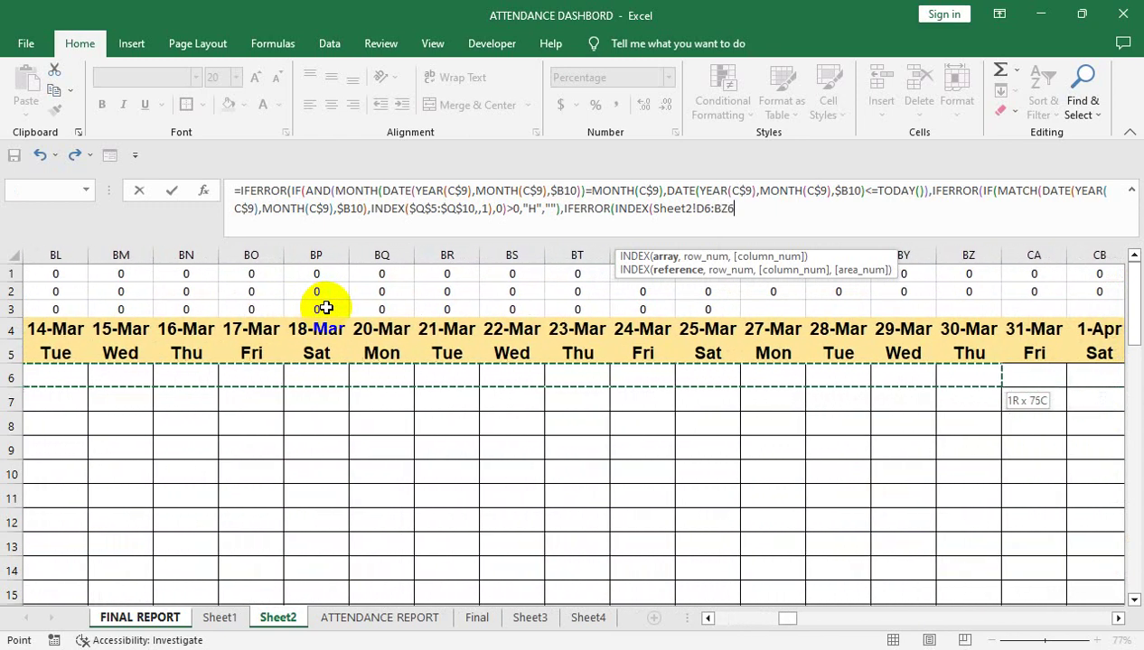
pyautogui.hotkey('shift', 'Right')
pyautogui.hotkey('shift', 'Down')
pyautogui.hotkey('shift', 'Down')
pyautogui.hotkey('shift', 'Down')
pyautogui.hotkey('shift', 'Down')
pyautogui.hotkey('shift', 'Down')
pyautogui.hotkey('shift', 'Down')
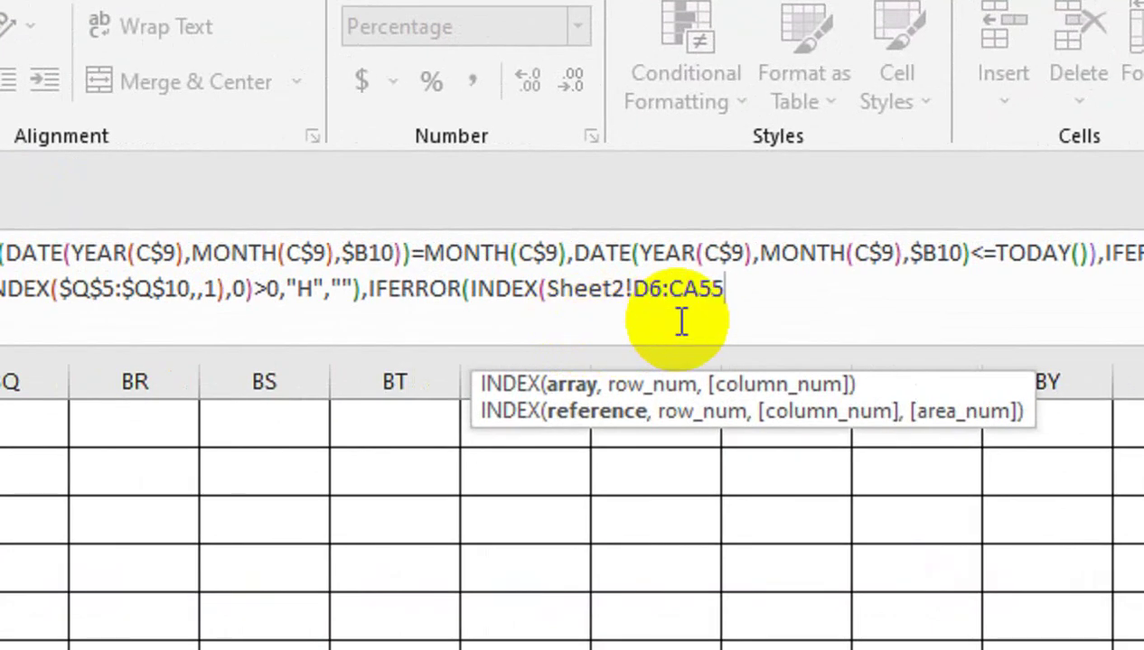
pyautogui.press('F4')
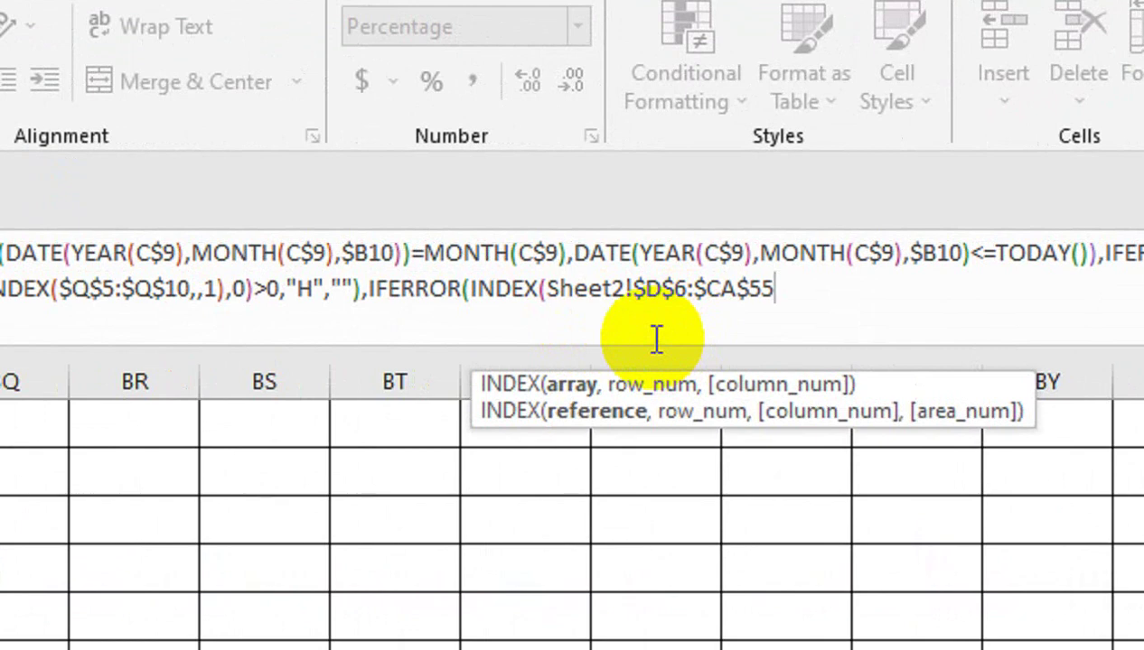
pyautogui.write(',M')
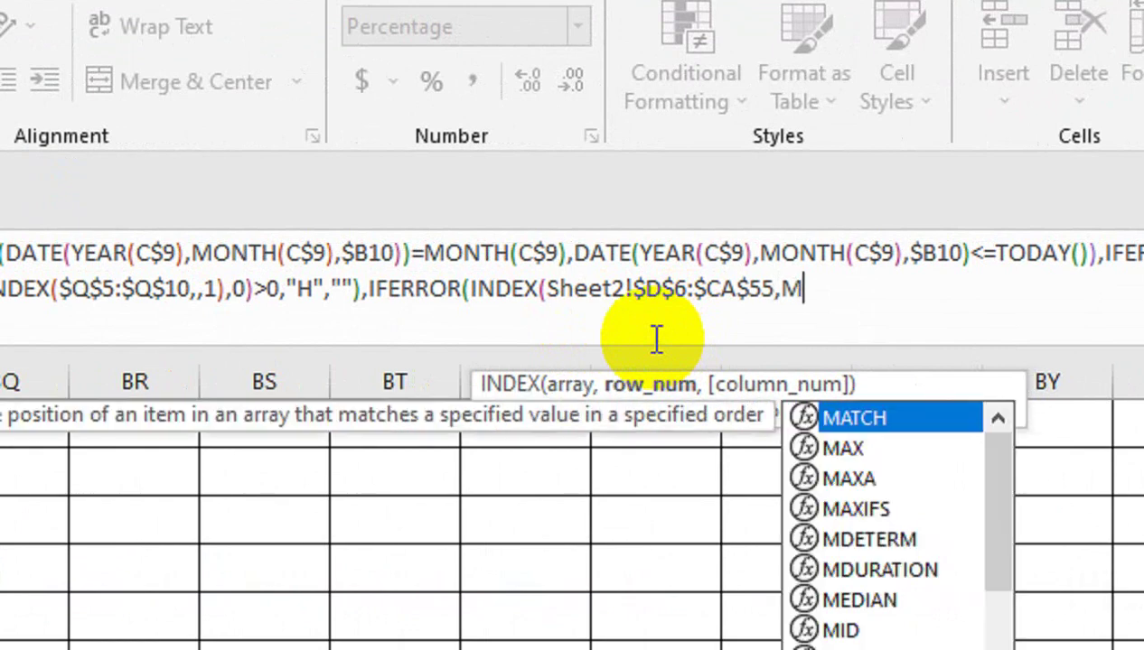
pyautogui.write('AT')
pyautogui.press('Tab')
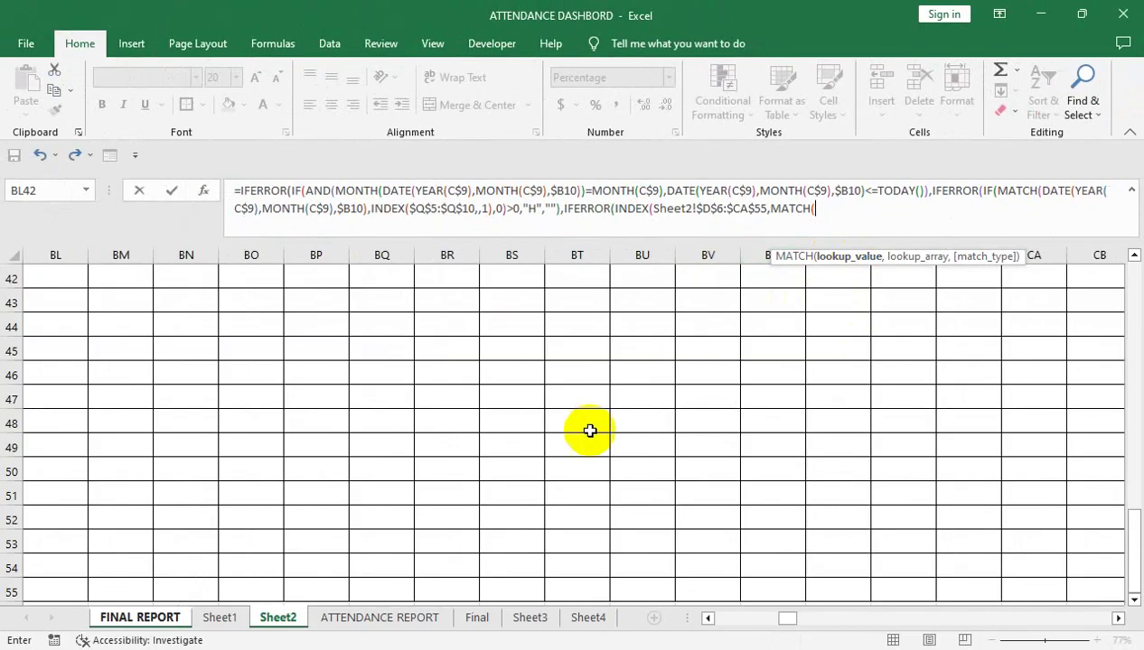
# Step: Use the FINAL REPORT student cell as the absolute lookup value $B$1
pyautogui.click(149, 621)
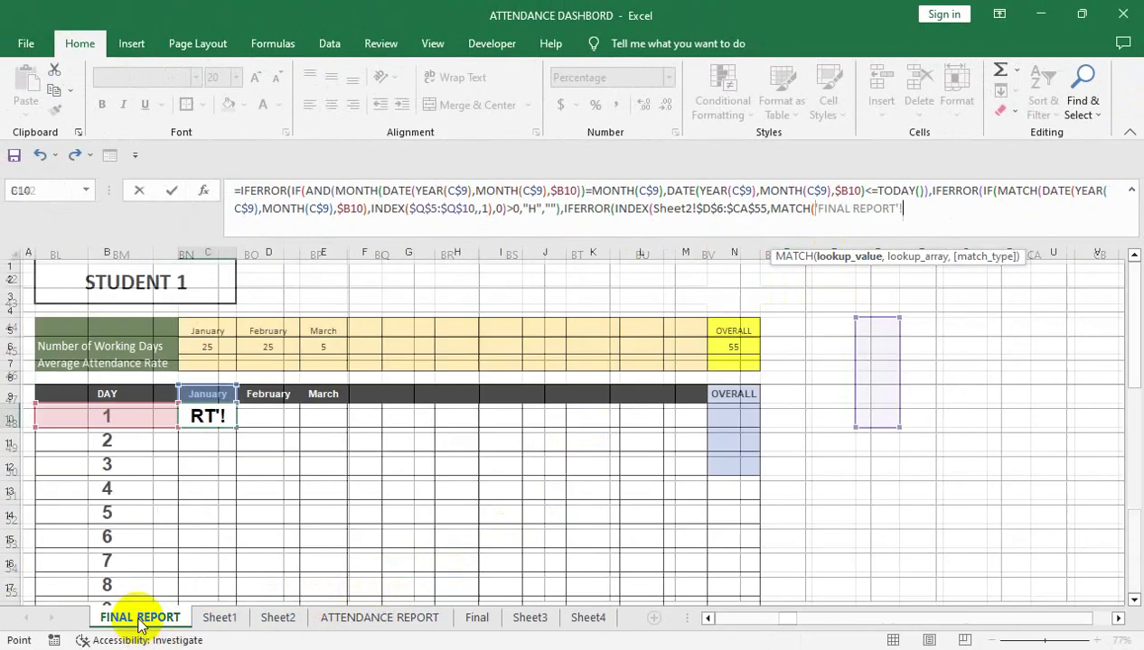
pyautogui.click(191, 273)
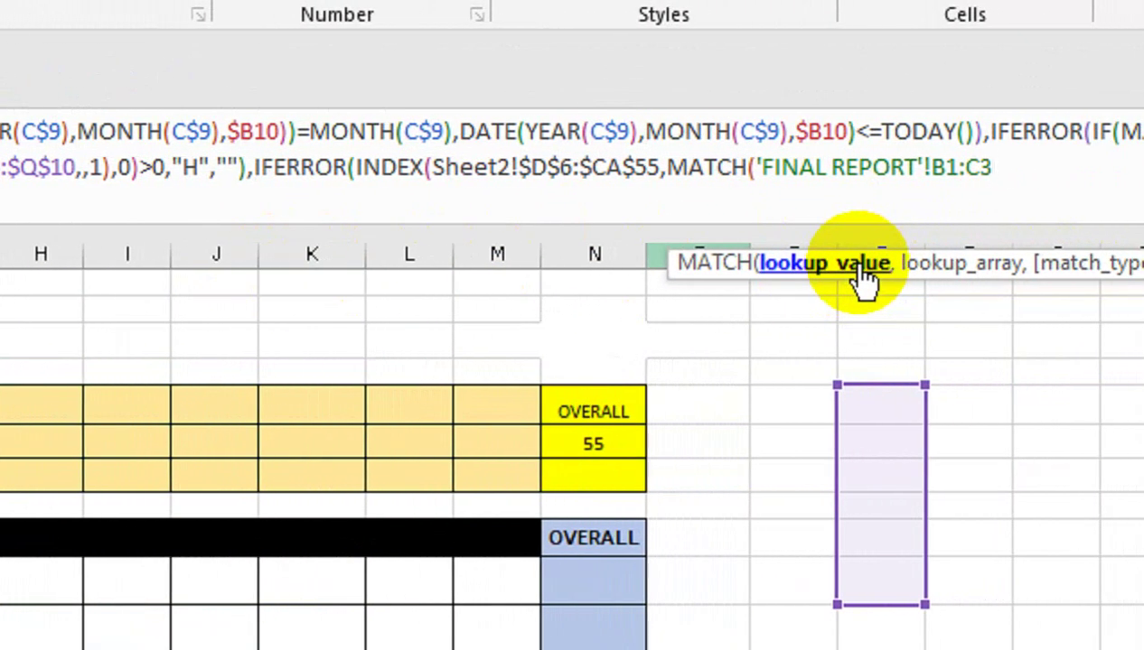
pyautogui.press('BackSpace')
pyautogui.press('BackSpace')
pyautogui.press('BackSpace')
pyautogui.press('F4')
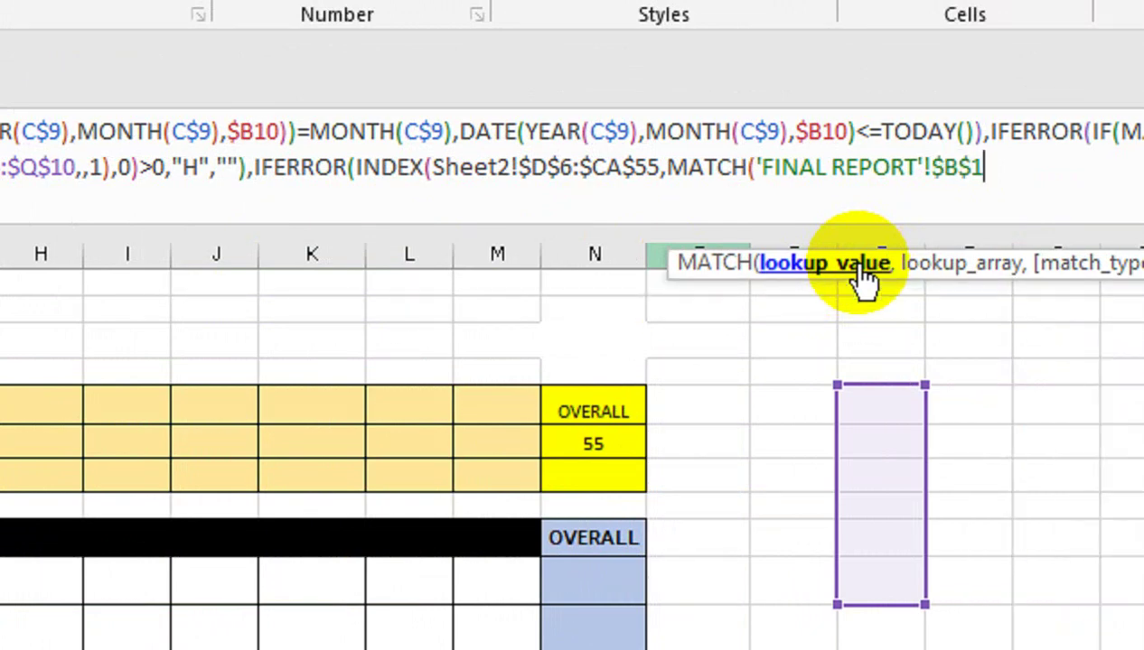
pyautogui.write(',MONTH(C$9),$B10),INDEX($Q$5')
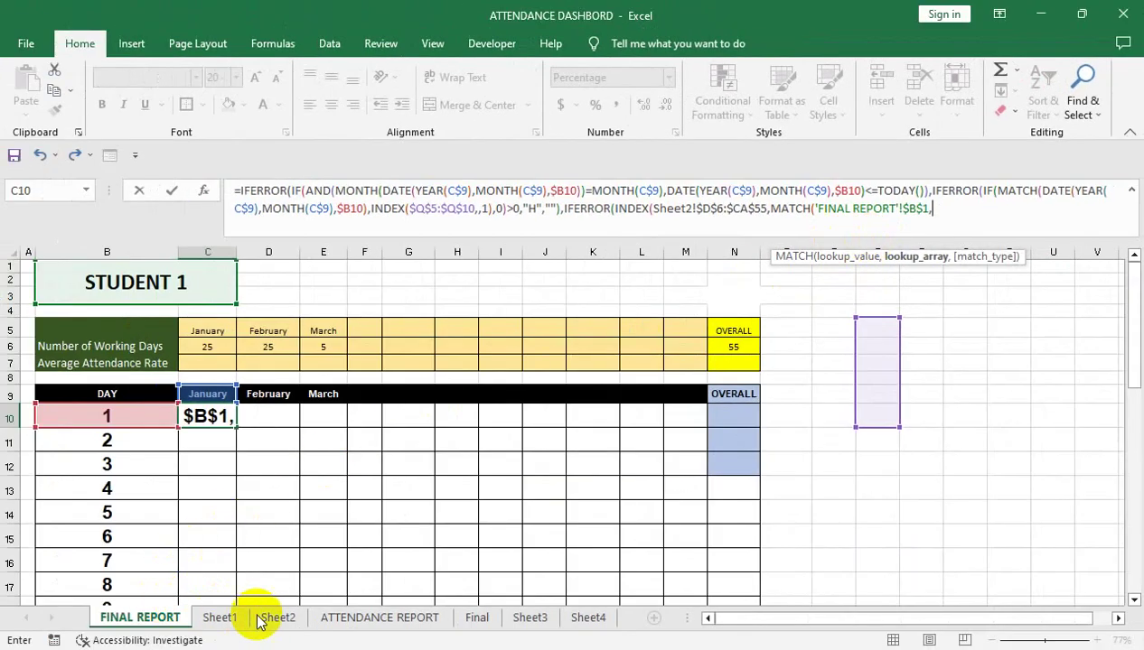
# Step: Match it exactly (0) against Sheet2's absolute student name range $B$6:$B$55
pyautogui.click(268, 618)
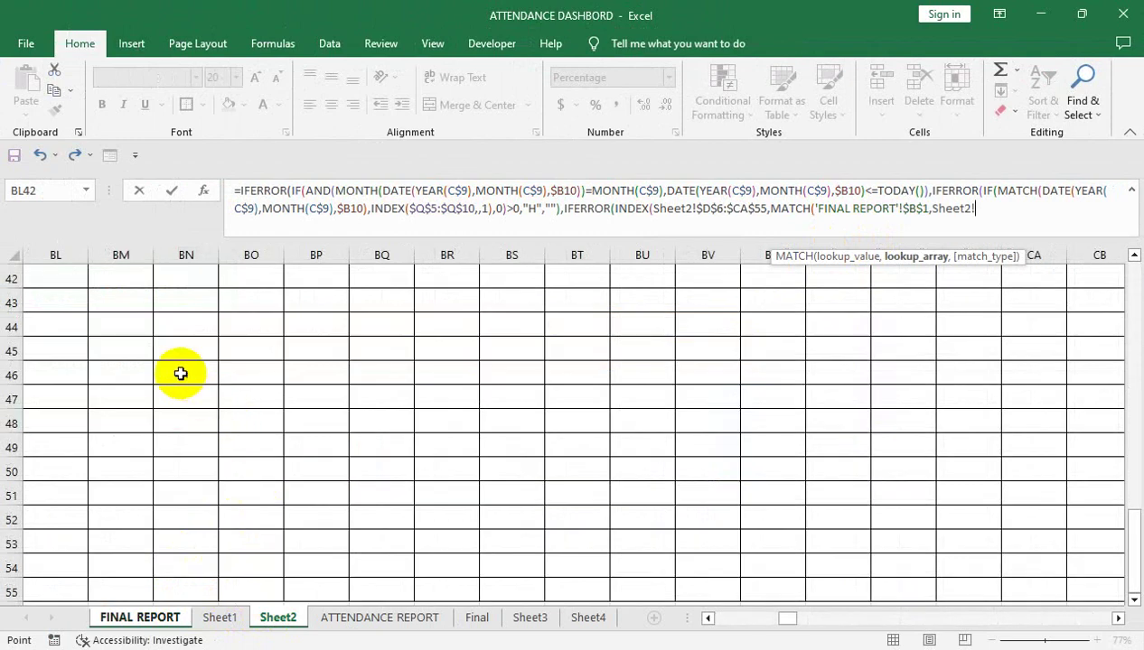
pyautogui.click(181, 374)
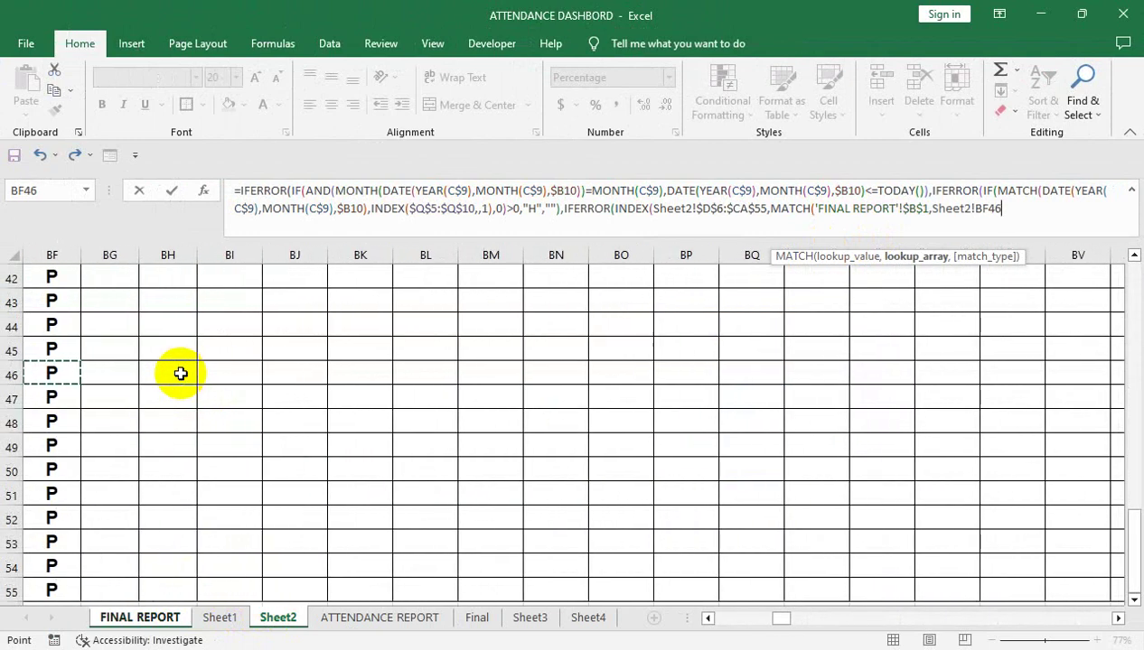
pyautogui.hotkey('ctrl', 'Left')
pyautogui.press('Up')
pyautogui.press('Up')
pyautogui.press('Right')
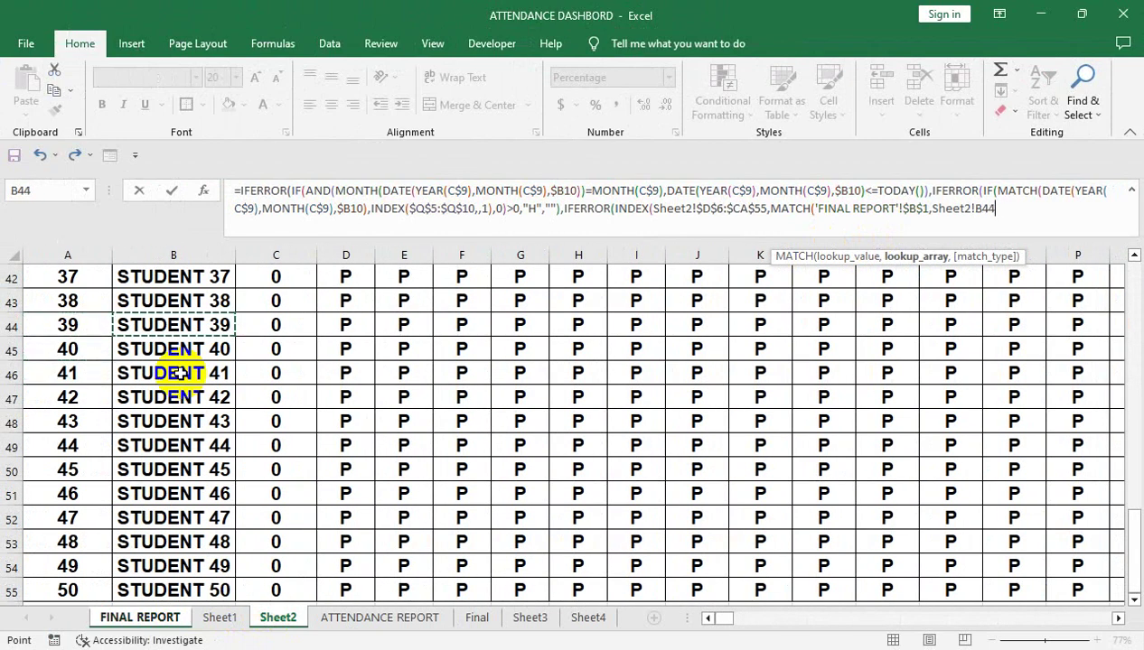
pyautogui.hotkey('ctrl', 'Up')
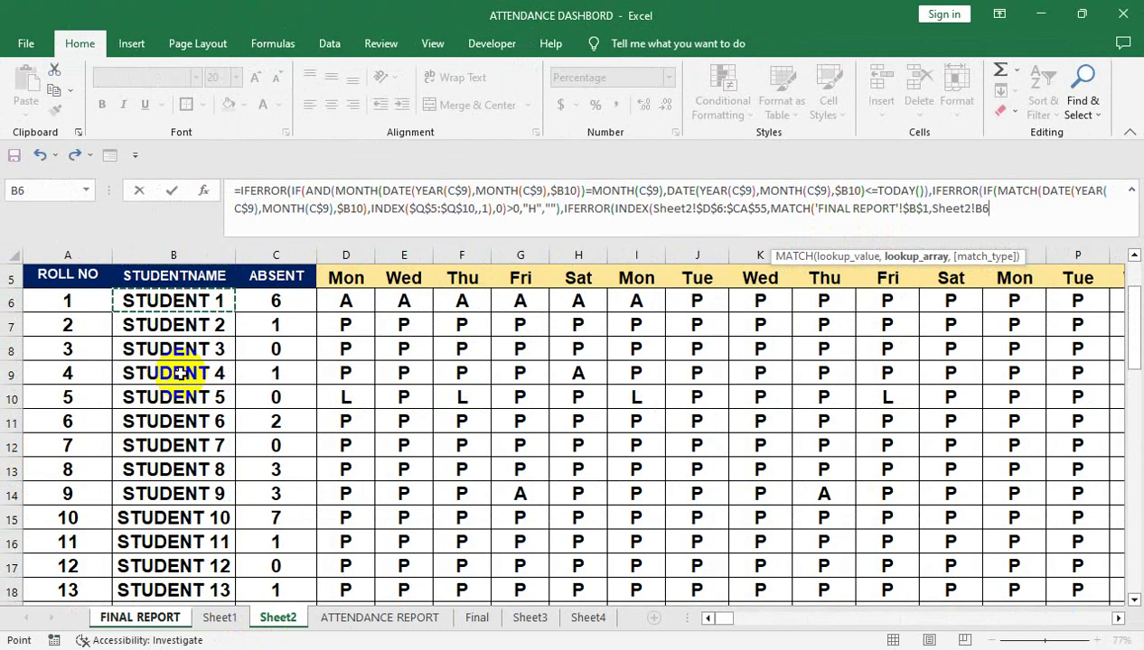
pyautogui.hotkey('ctrl', 'shift', 'Down')
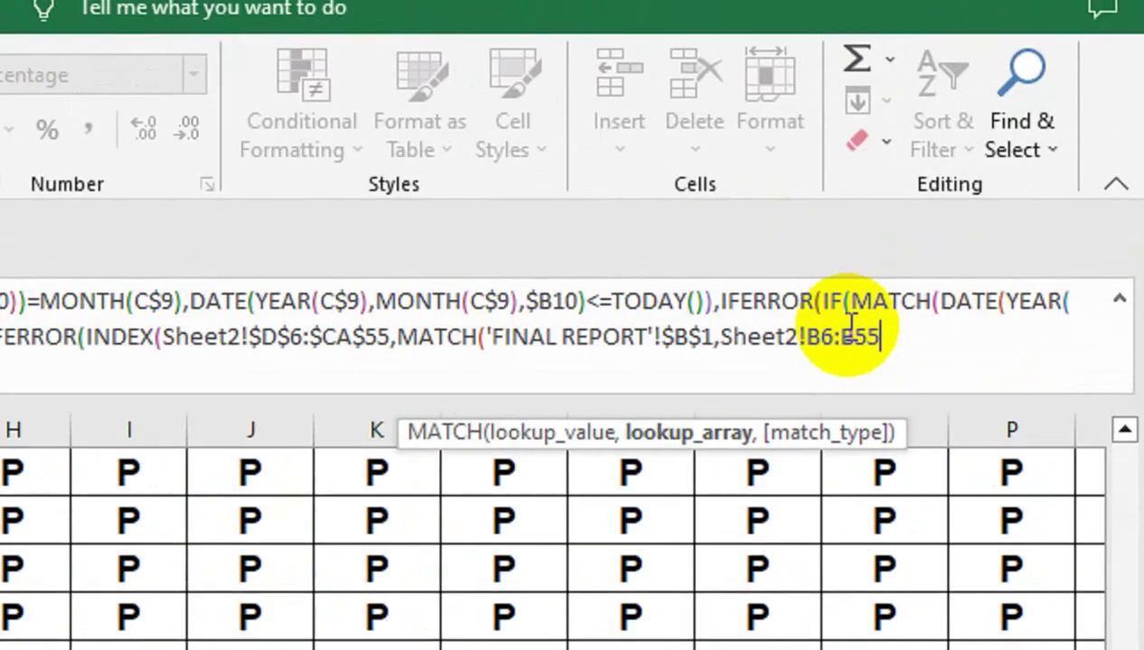
pyautogui.press('F4')
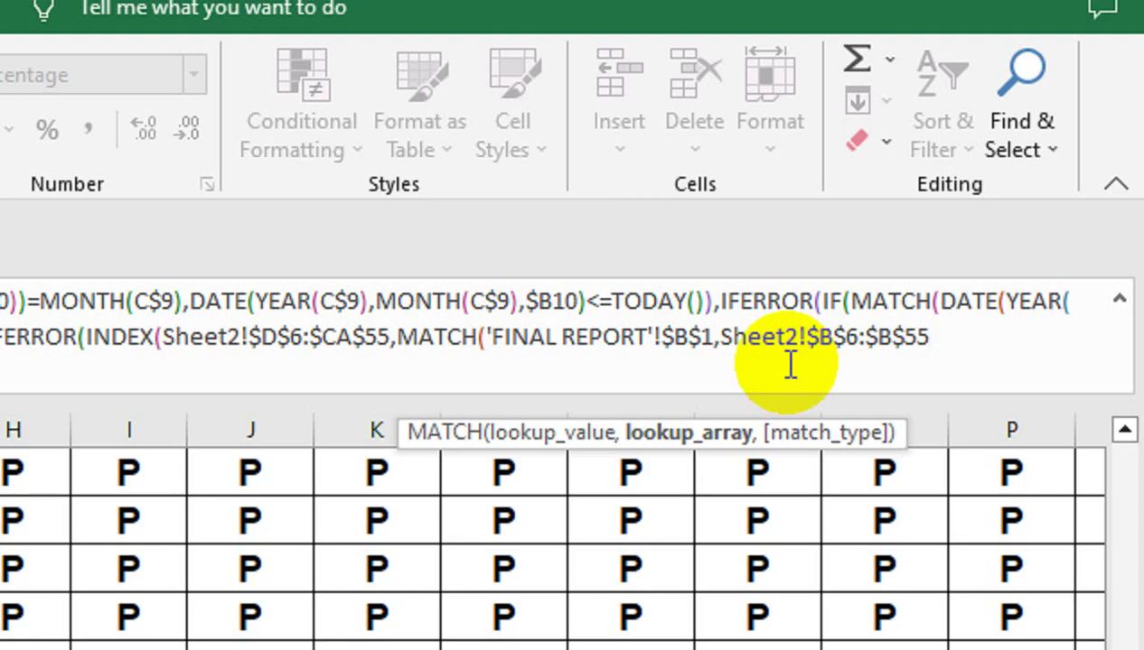
pyautogui.write(',')
pyautogui.press('Down')
pyautogui.press('Tab')
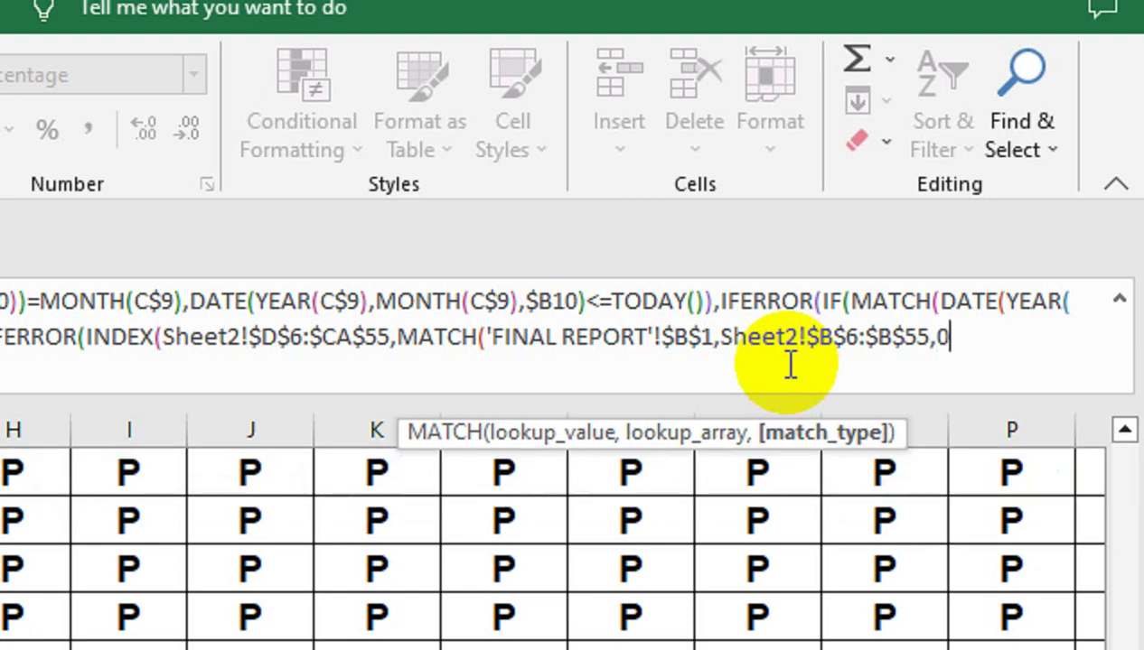
# Step: Close the row MATCH and begin a column MATCH(DATE( lookup
pyautogui.write(')')
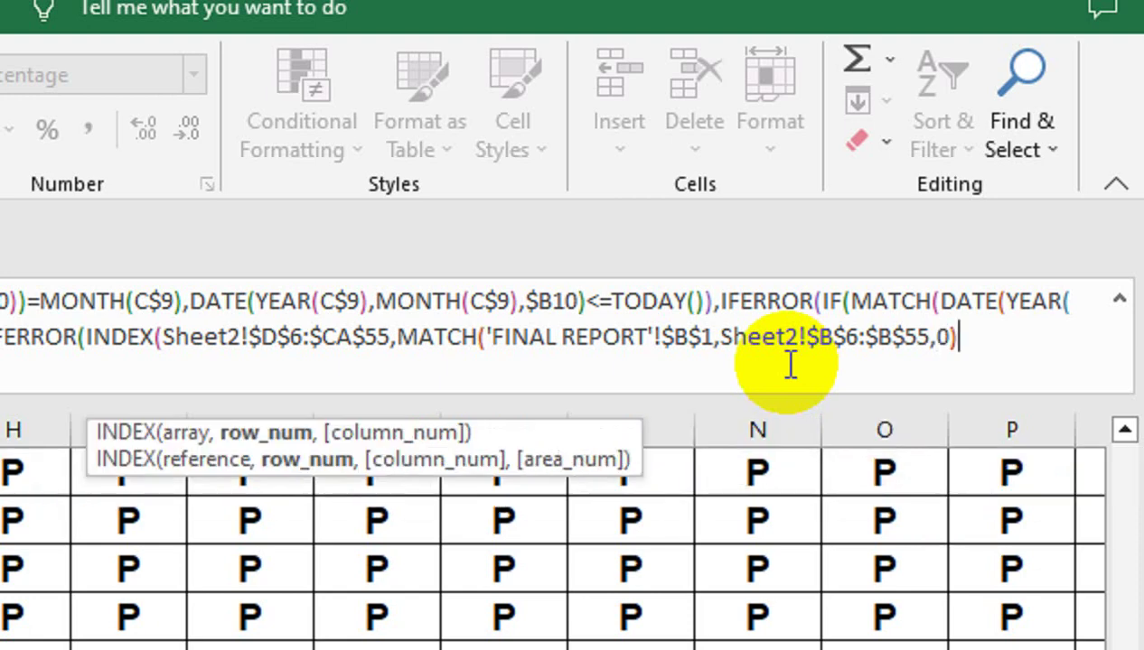
pyautogui.write(',')
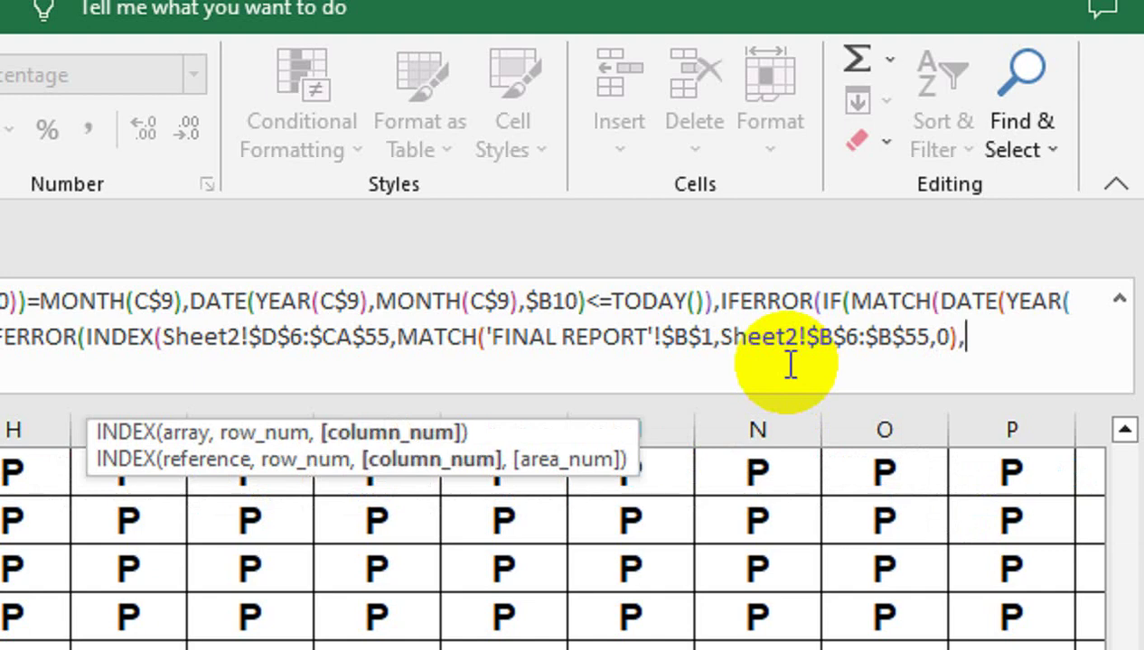
pyautogui.write('MA')
pyautogui.press('Tab')
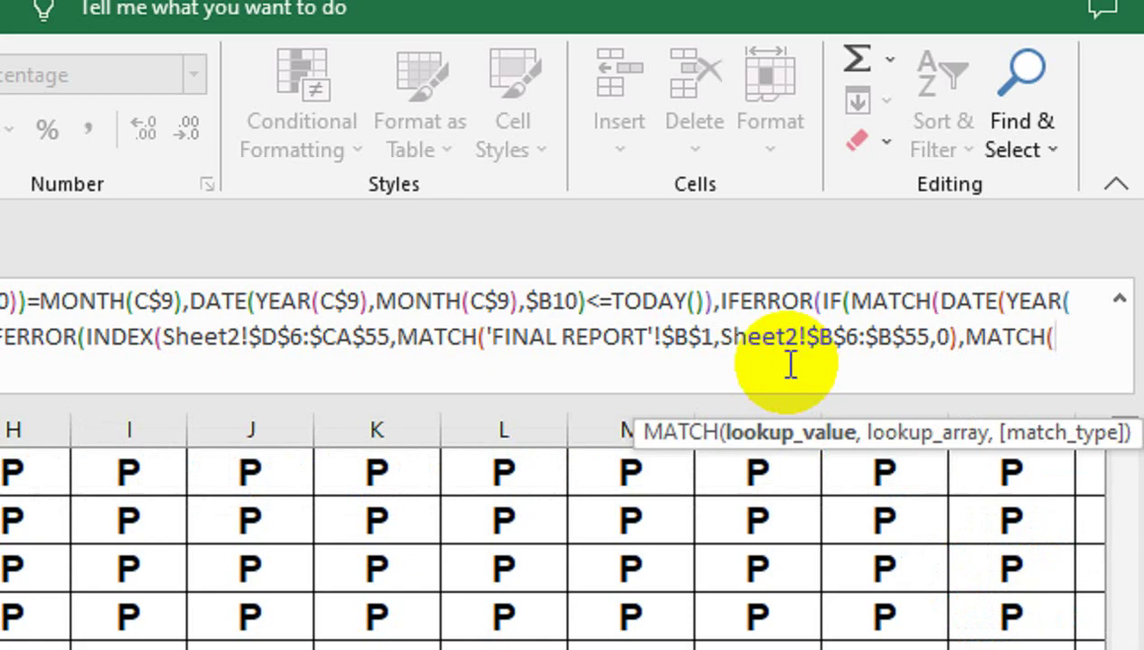
pyautogui.write('D')
pyautogui.press('Tab')
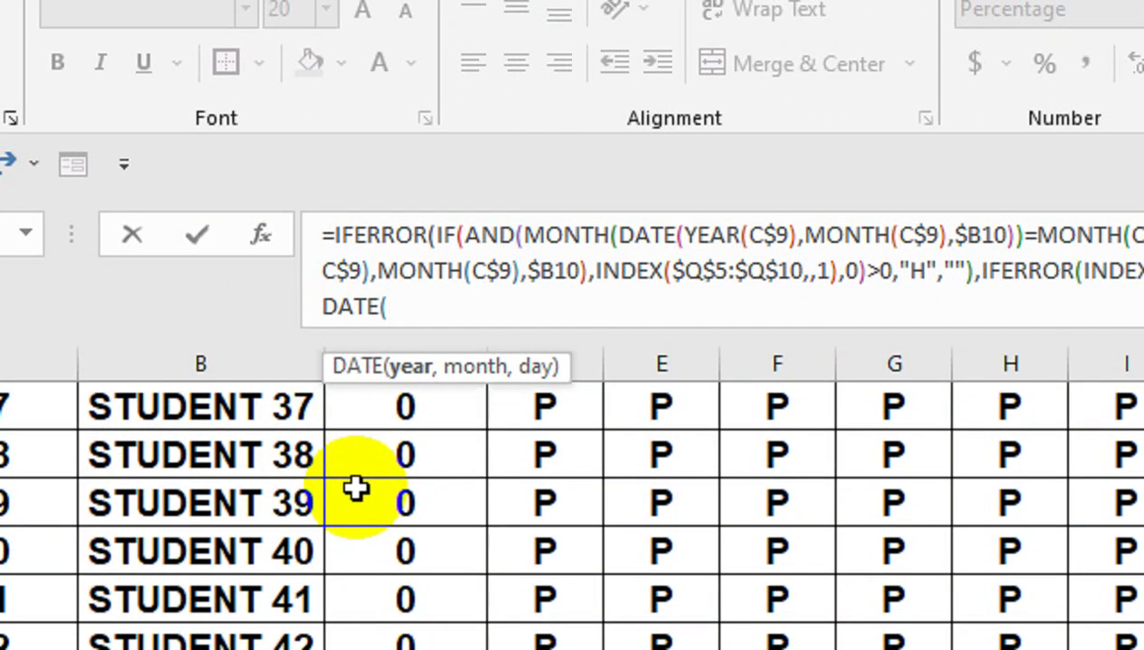
# Step: Take the DATE year from the FINAL REPORT month header C$9
pyautogui.write('YEAR')
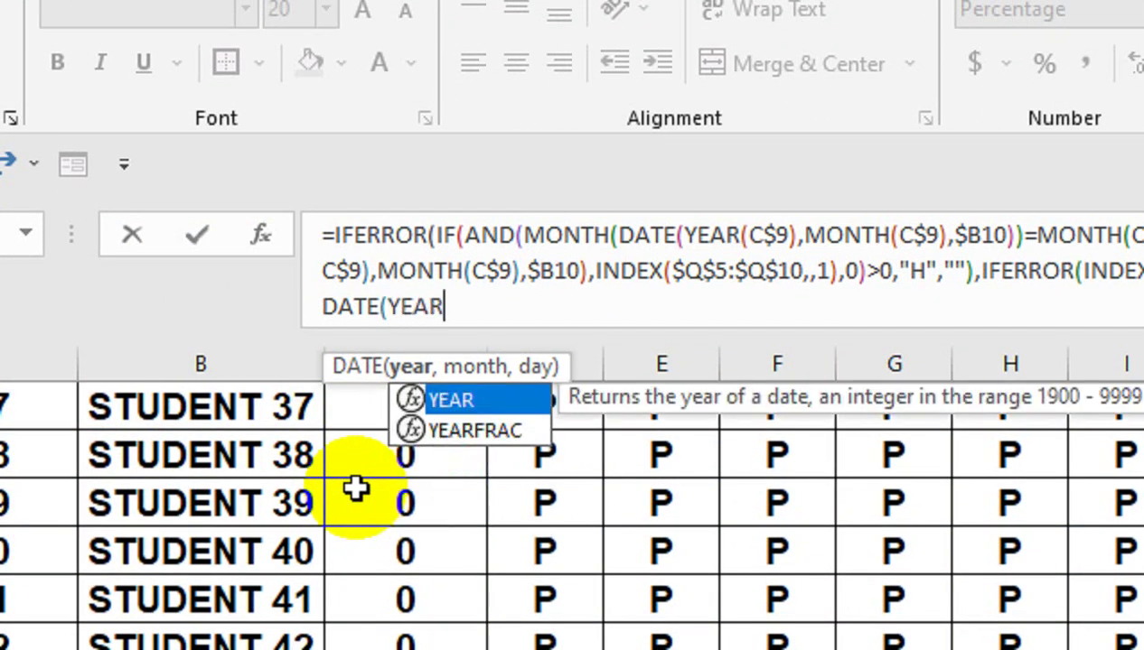
pyautogui.write('(')
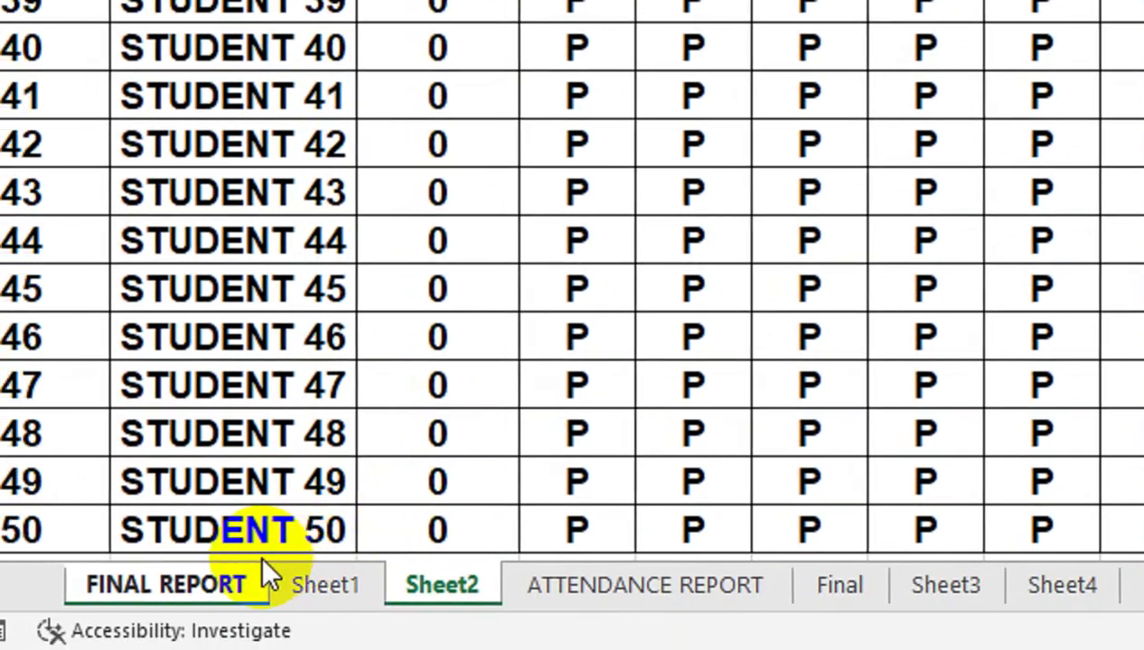
pyautogui.click(259, 577)
pyautogui.click(321, 281)
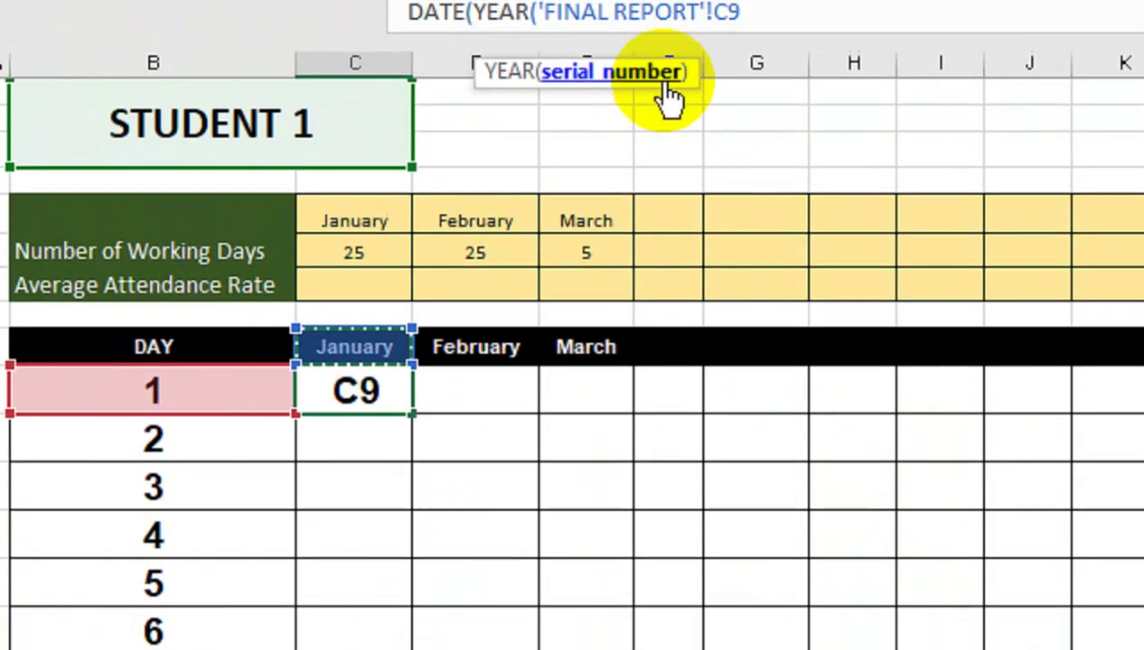
pyautogui.press('F4')
pyautogui.press('F4')
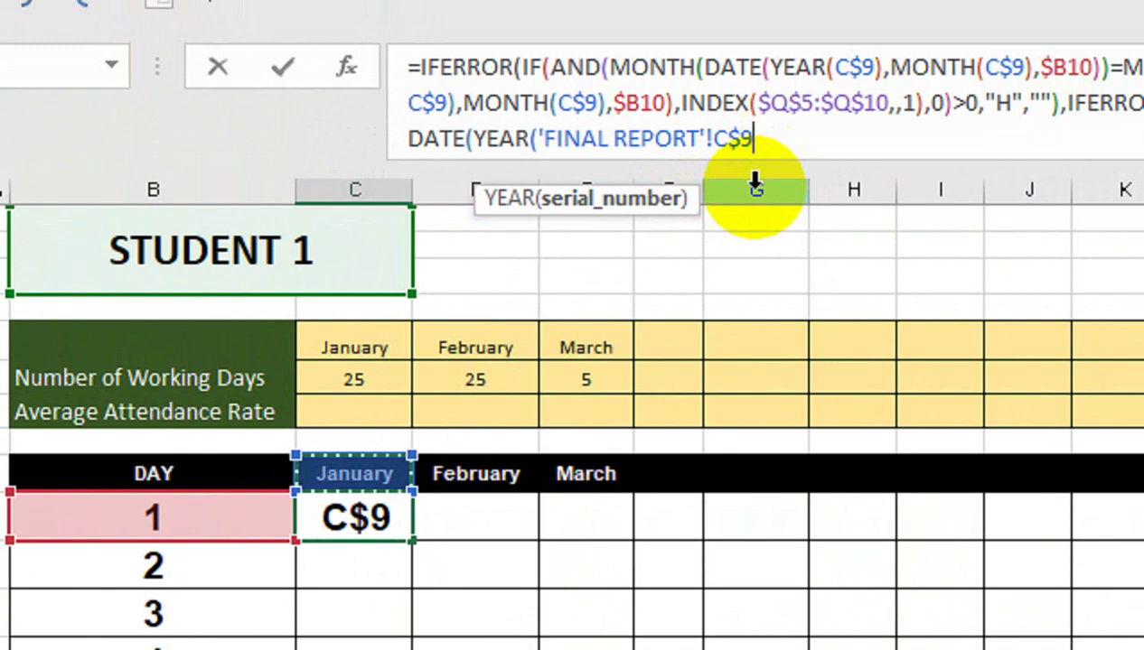
# Step: Complete the DATE with MONTH of C$9 and day $B10, then add a comma
pyautogui.write(')')
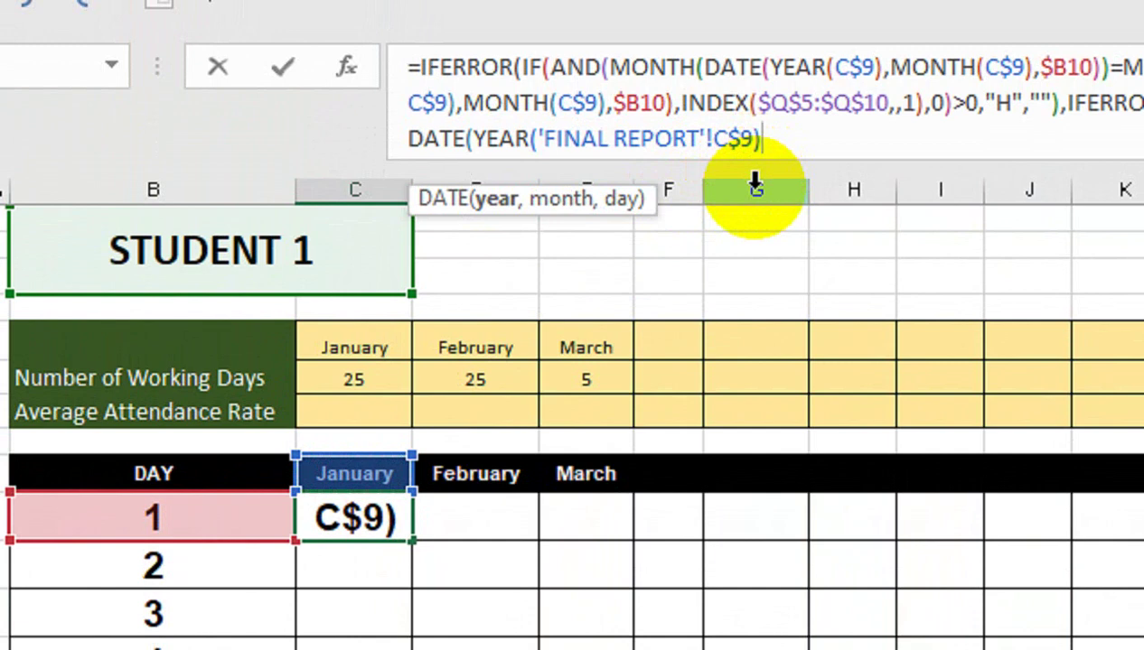
pyautogui.write(',MONT')
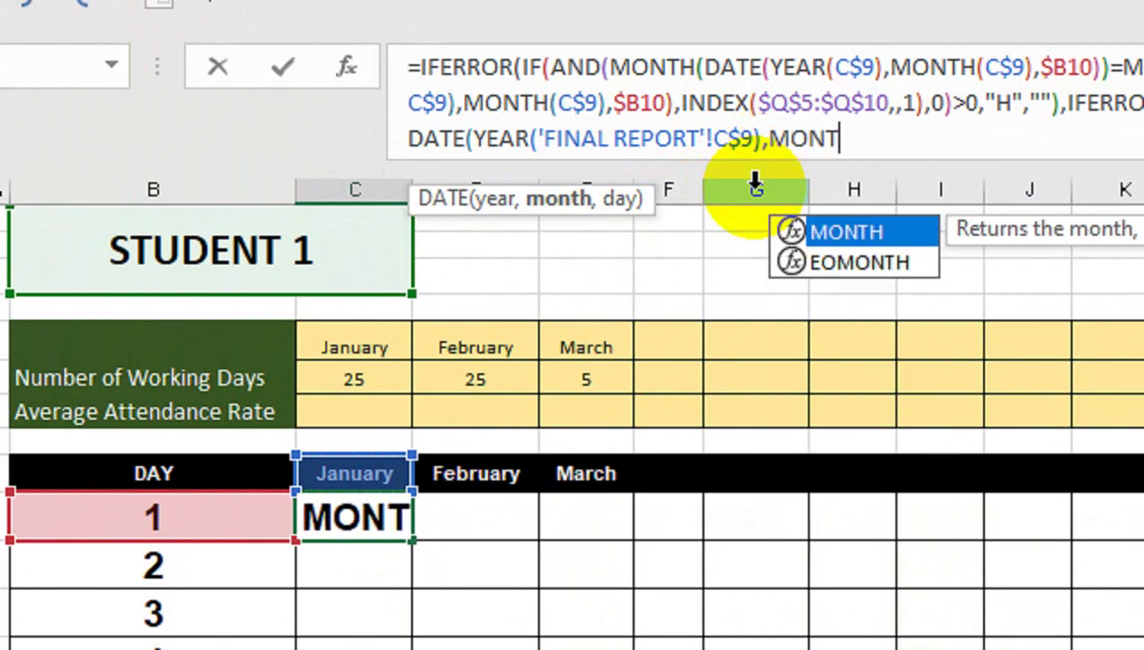
pyautogui.write('H(')
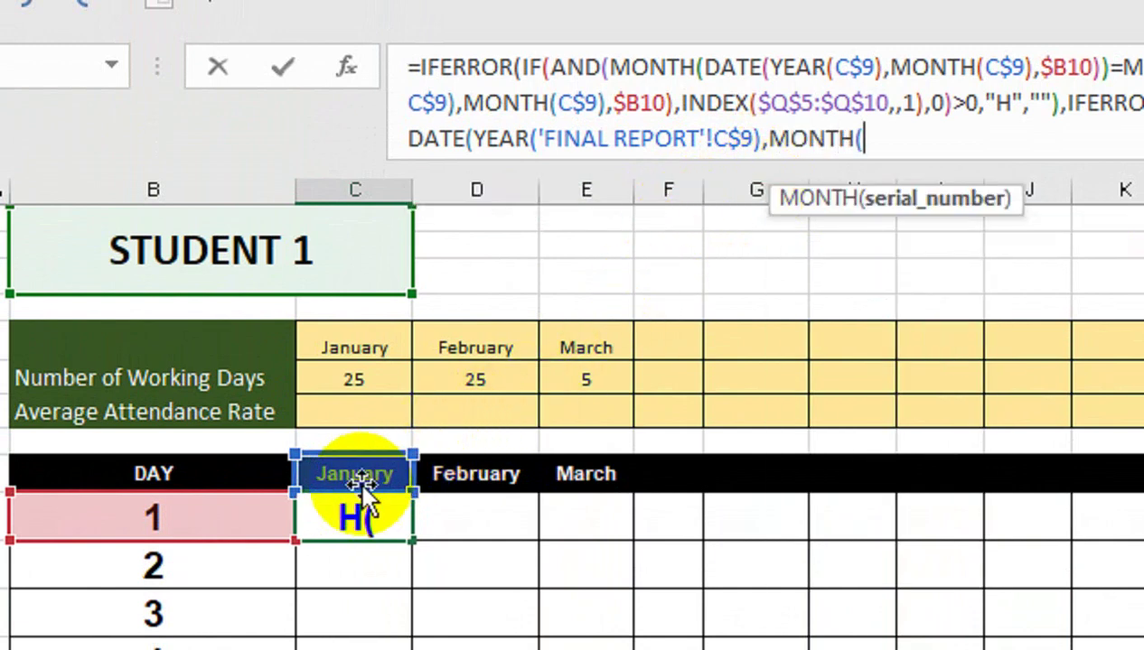
pyautogui.click(361, 473)
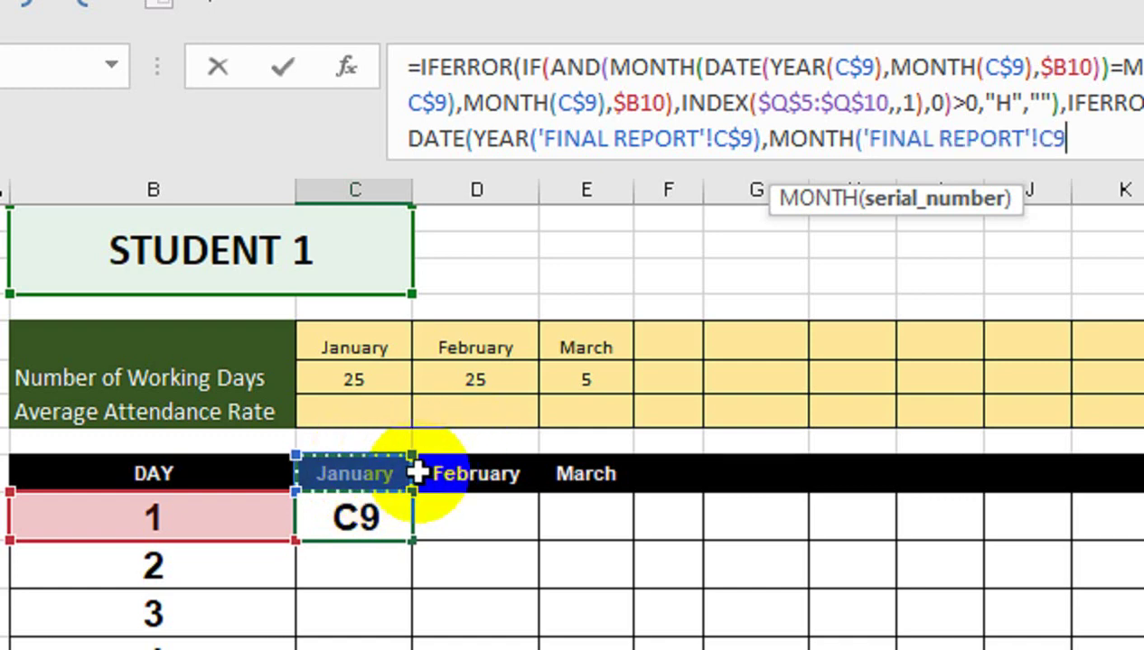
pyautogui.press('F4')
pyautogui.press('F4')
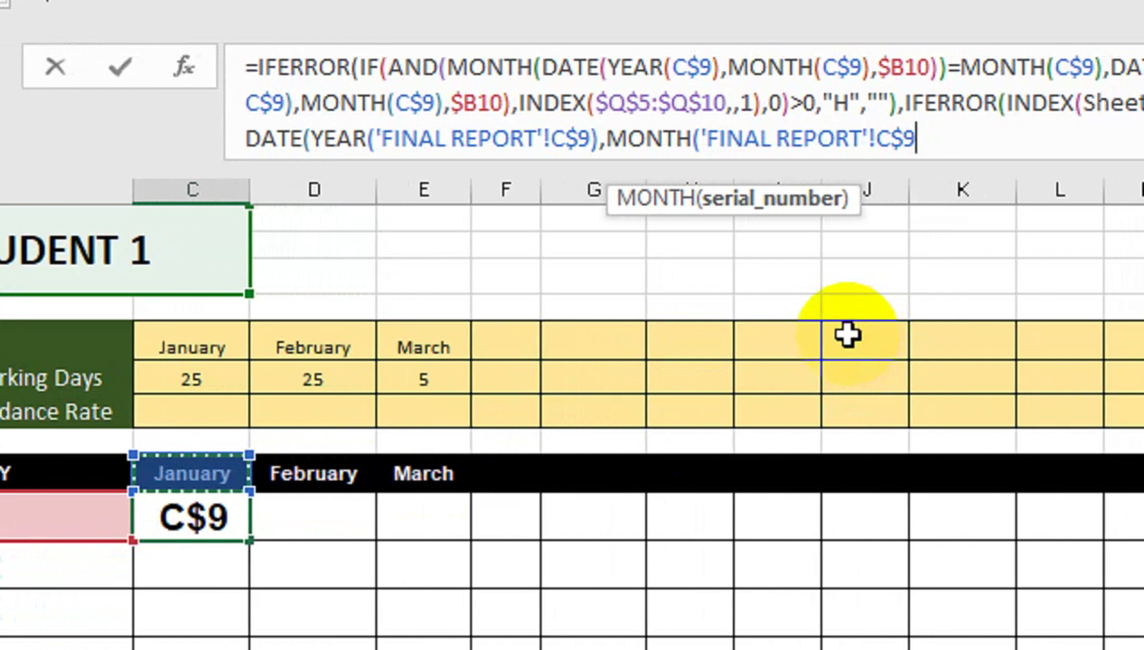
pyautogui.write('),')
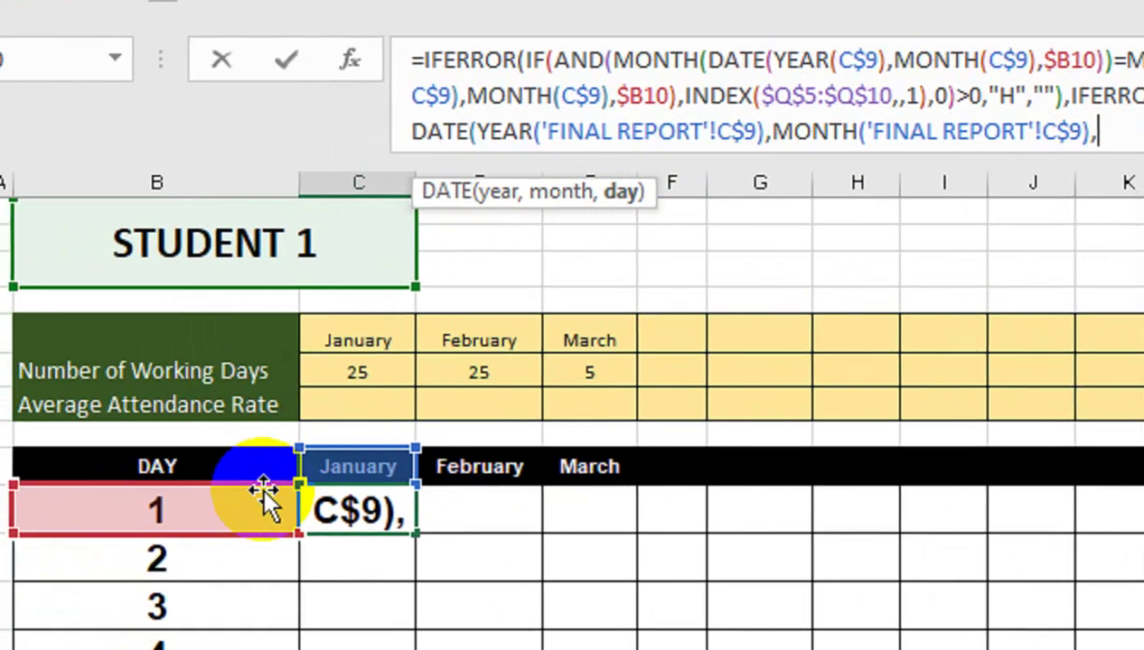
pyautogui.click(286, 489)
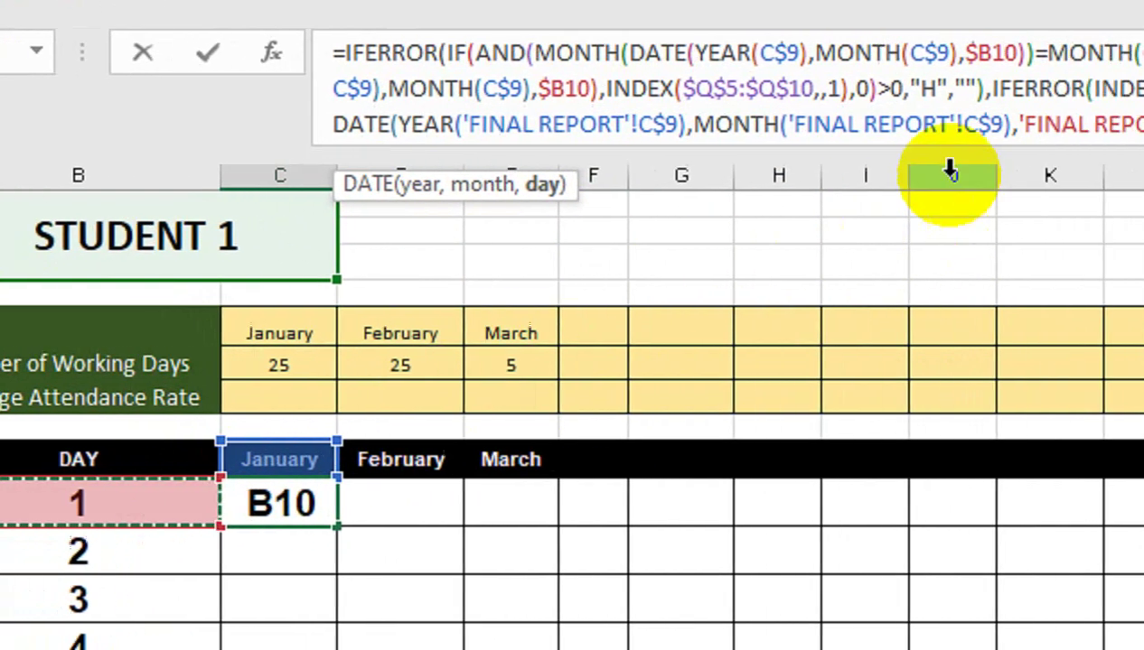
pyautogui.press('F4')
pyautogui.press('F4')
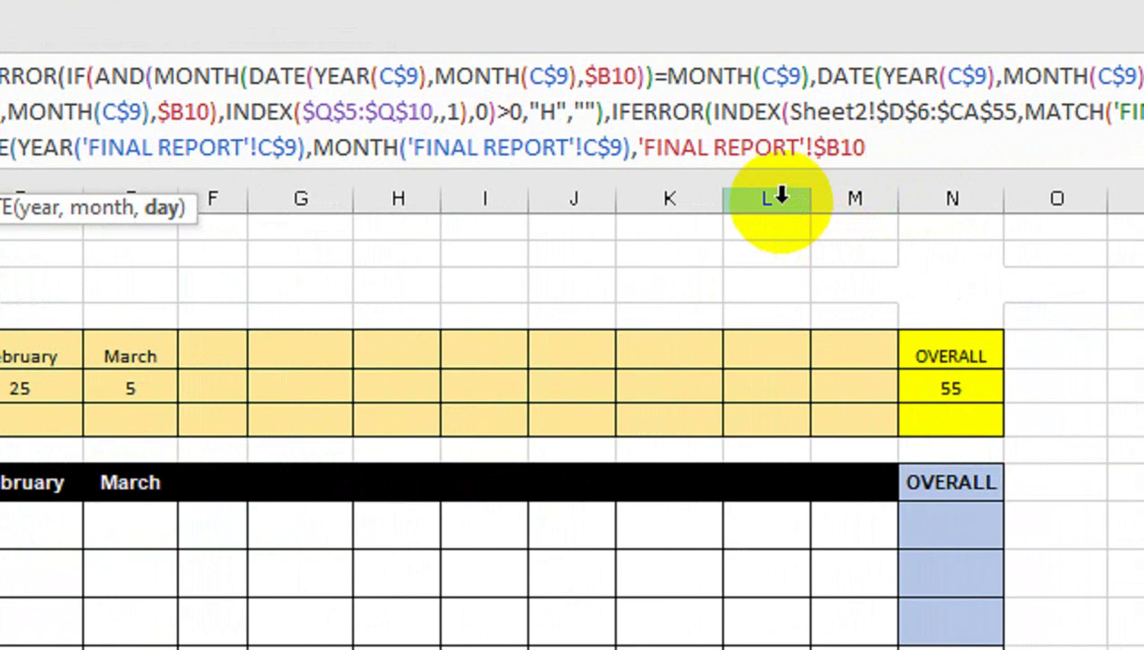
pyautogui.write(')')
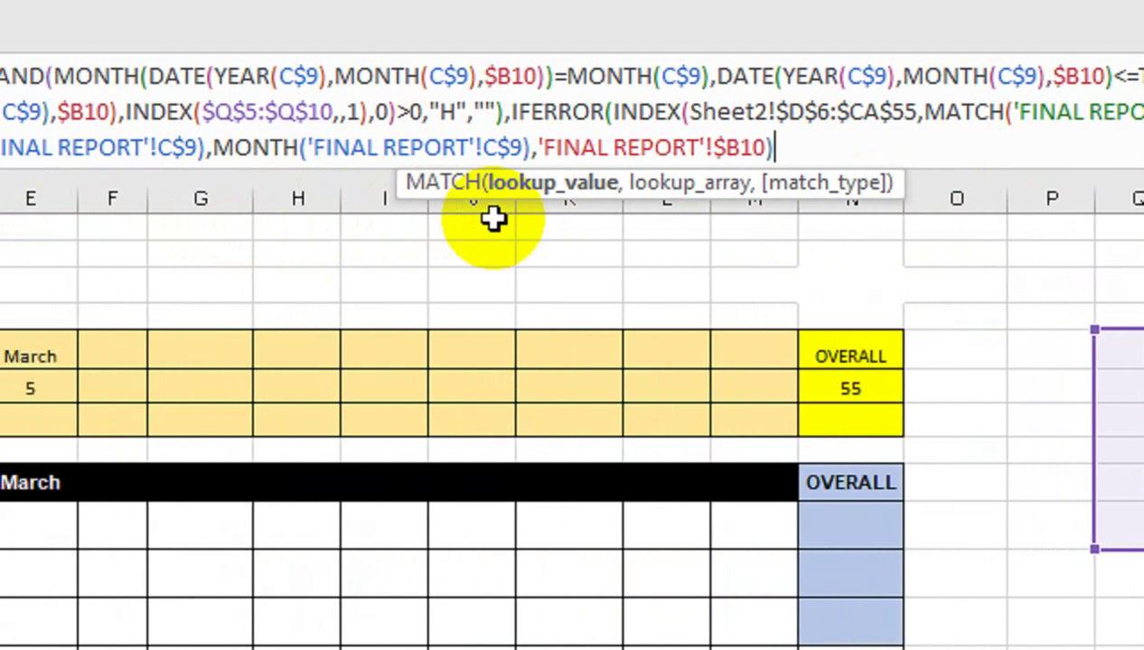
pyautogui.write(',')
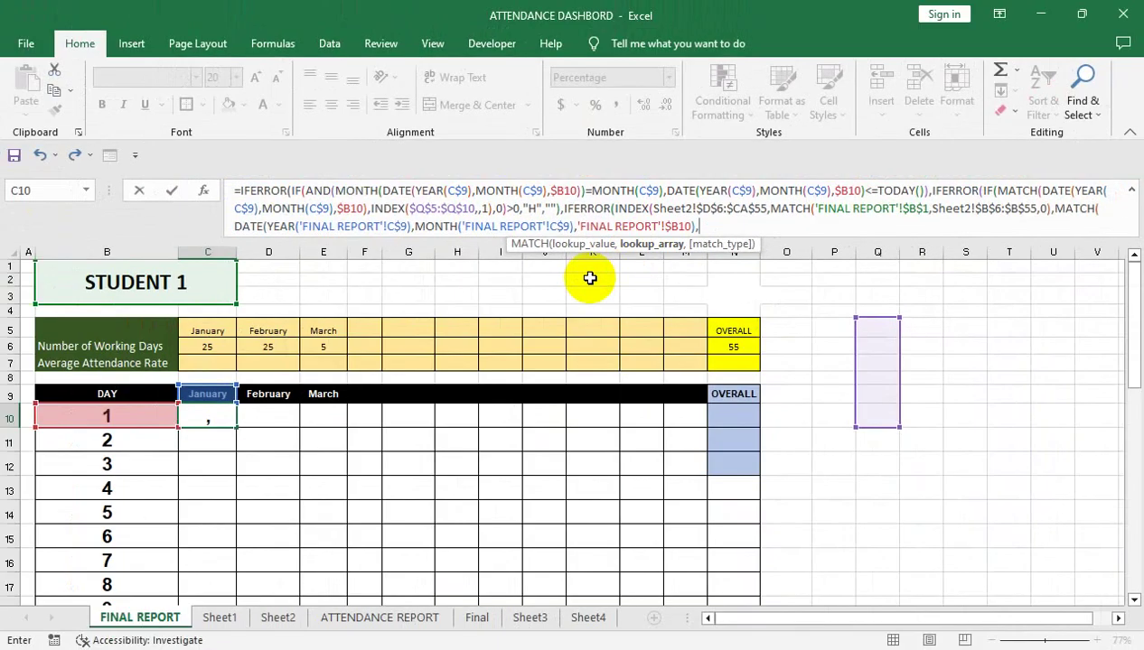
# Step: Dismiss the missing-parenthesis warning and delete the stray Sheet2!D43 reference from the formula
pyautogui.click(276, 617)
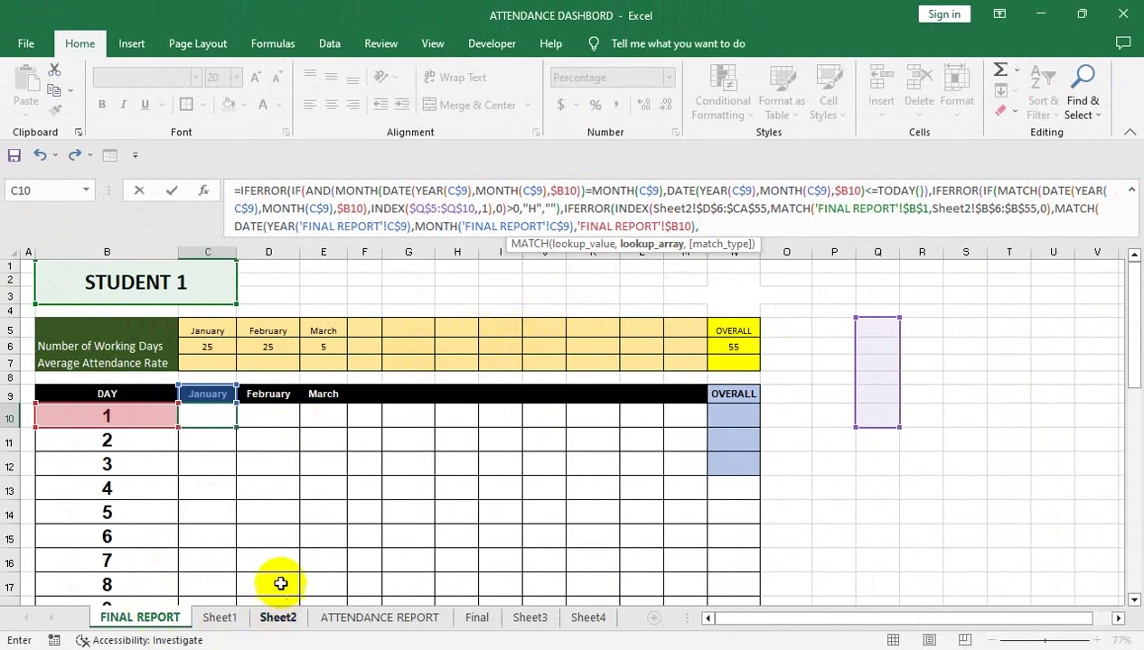
pyautogui.click(362, 319)
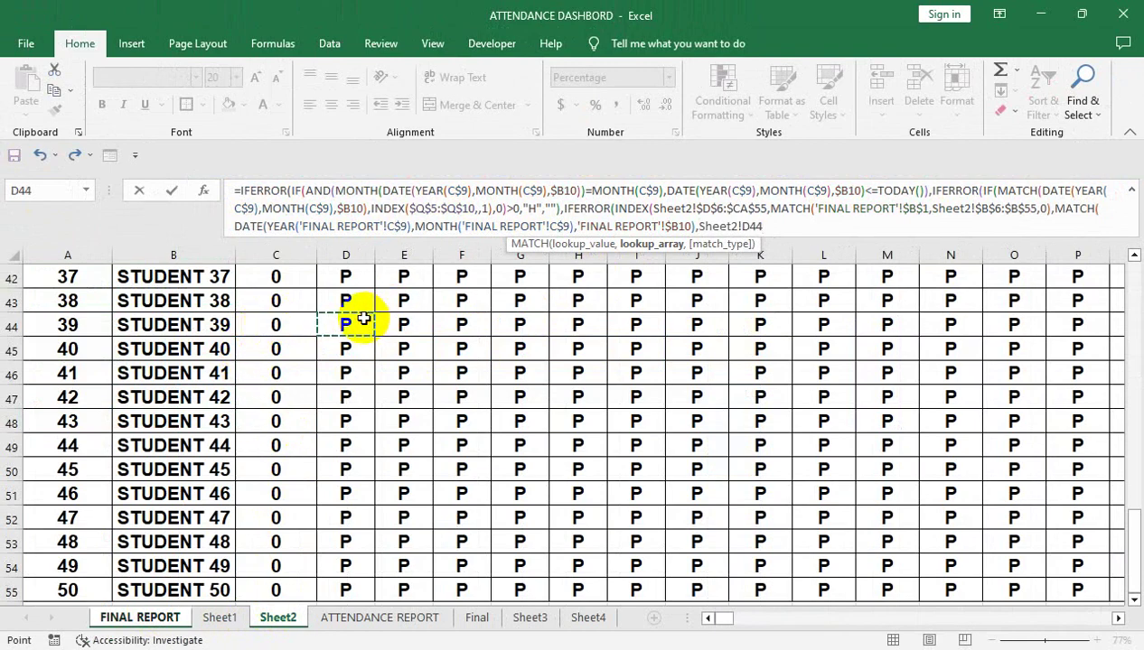
pyautogui.hotkey('ctrl', 'Up')
pyautogui.press('Down')
pyautogui.press('Down')
pyautogui.press('Down')
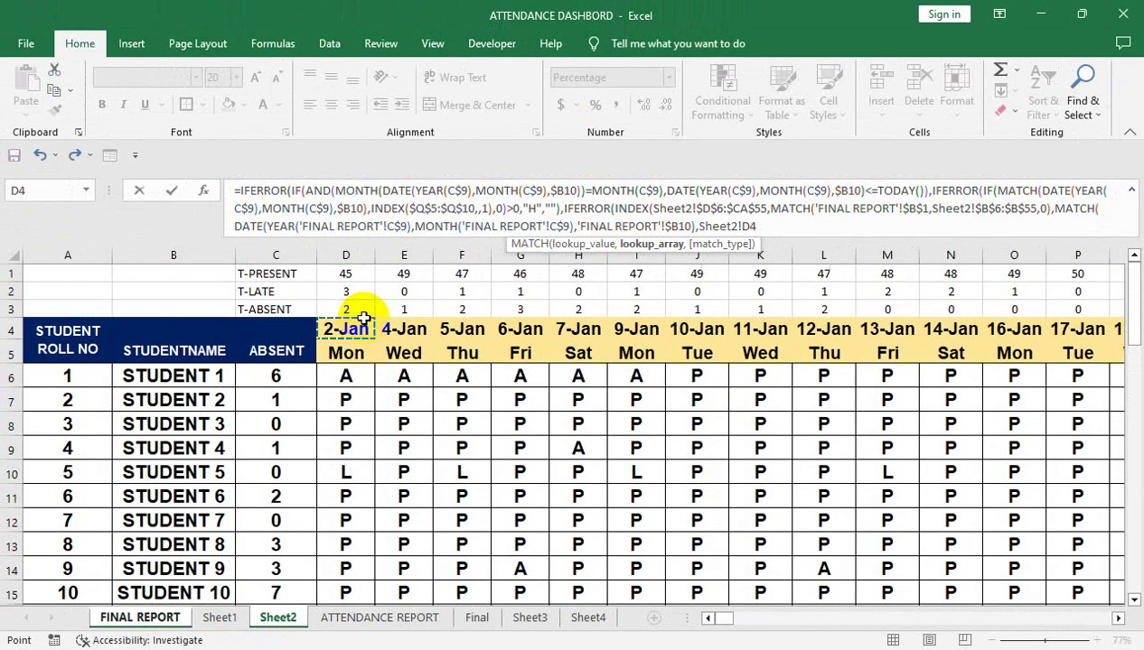
pyautogui.write('3')
pyautogui.press('Return')
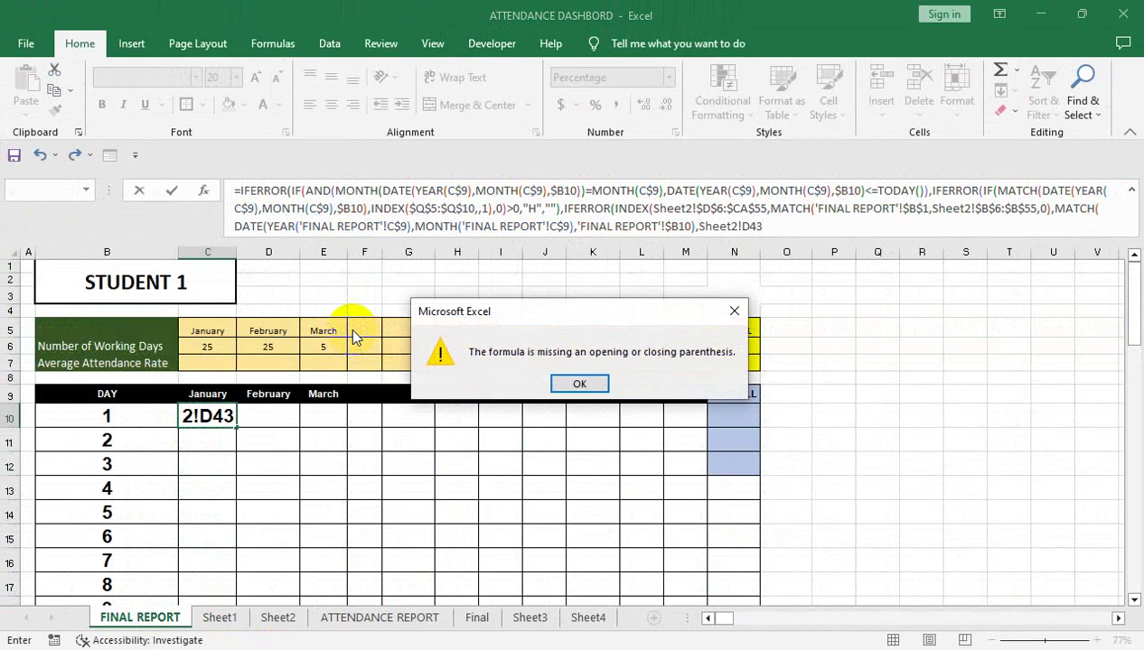
pyautogui.click(566, 382)
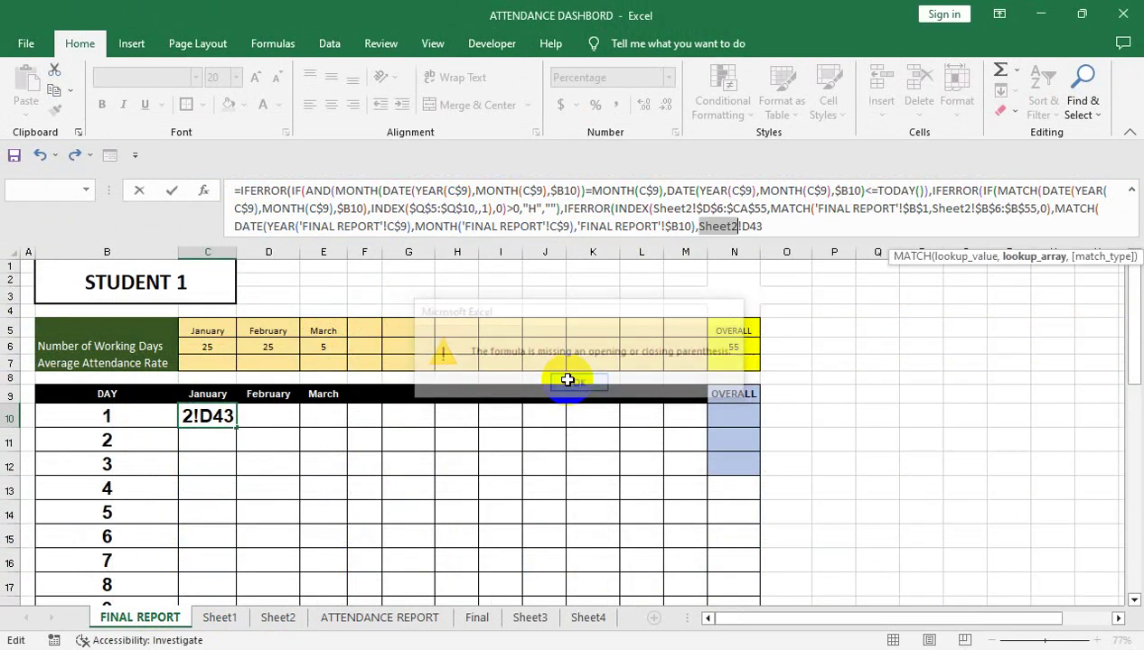
pyautogui.click(770, 210)
pyautogui.moveTo(773, 226); pyautogui.dragTo(696, 226)
pyautogui.press('BackSpace')
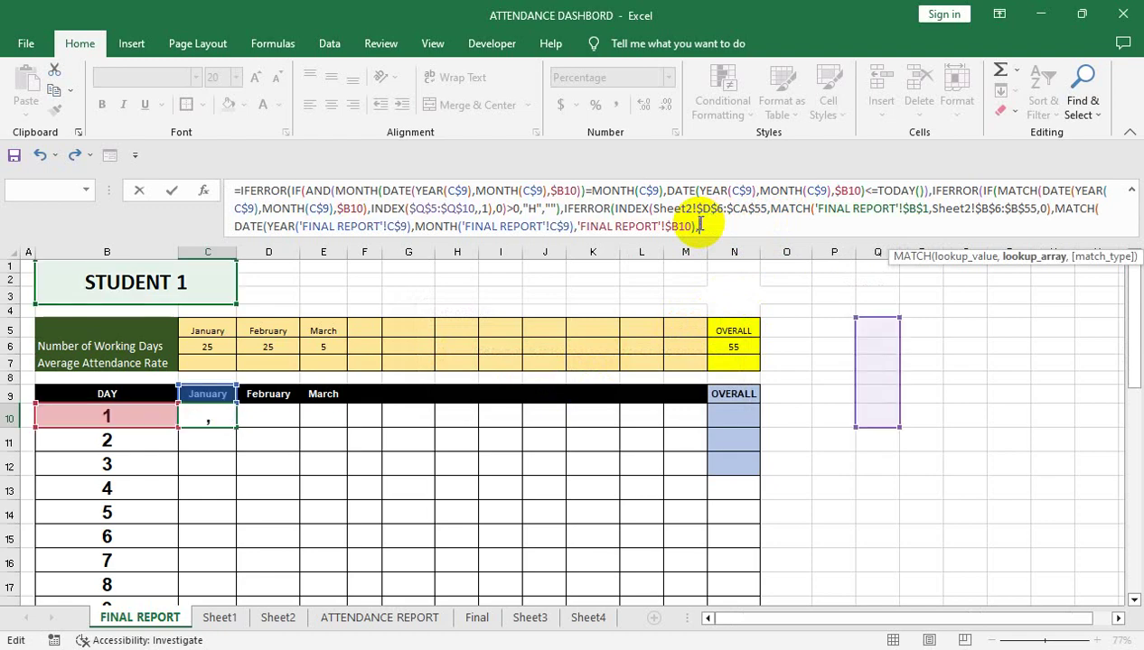
# Step: Point the column MATCH at Sheet2's absolute date row $D$4:$CA$4
pyautogui.click(277, 618)
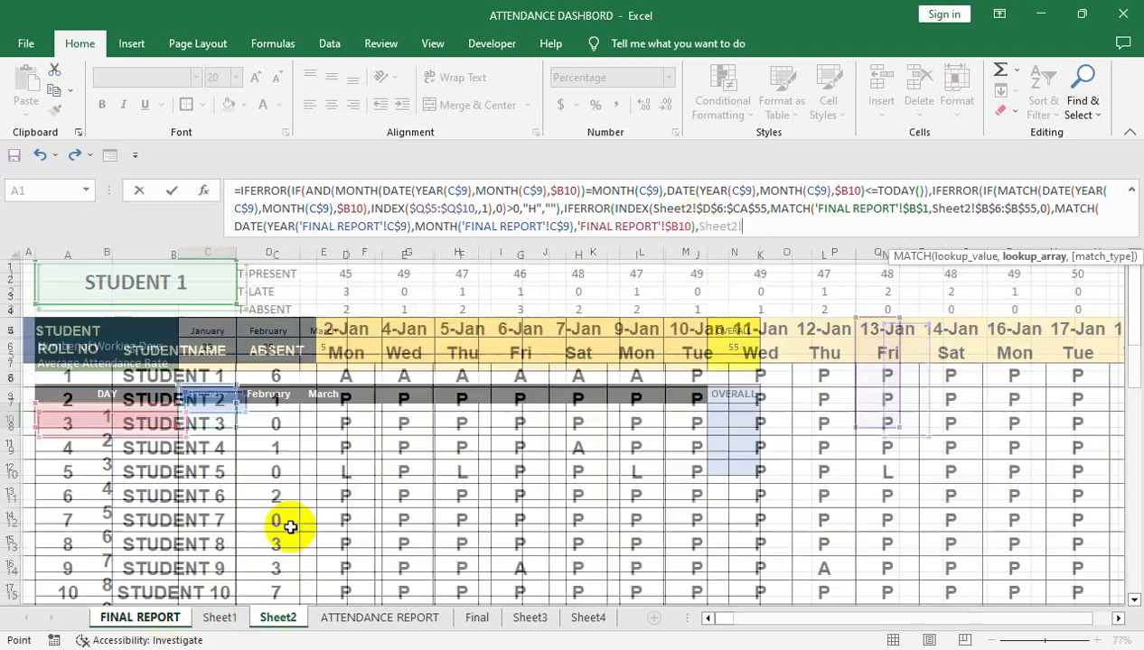
pyautogui.click(351, 328)
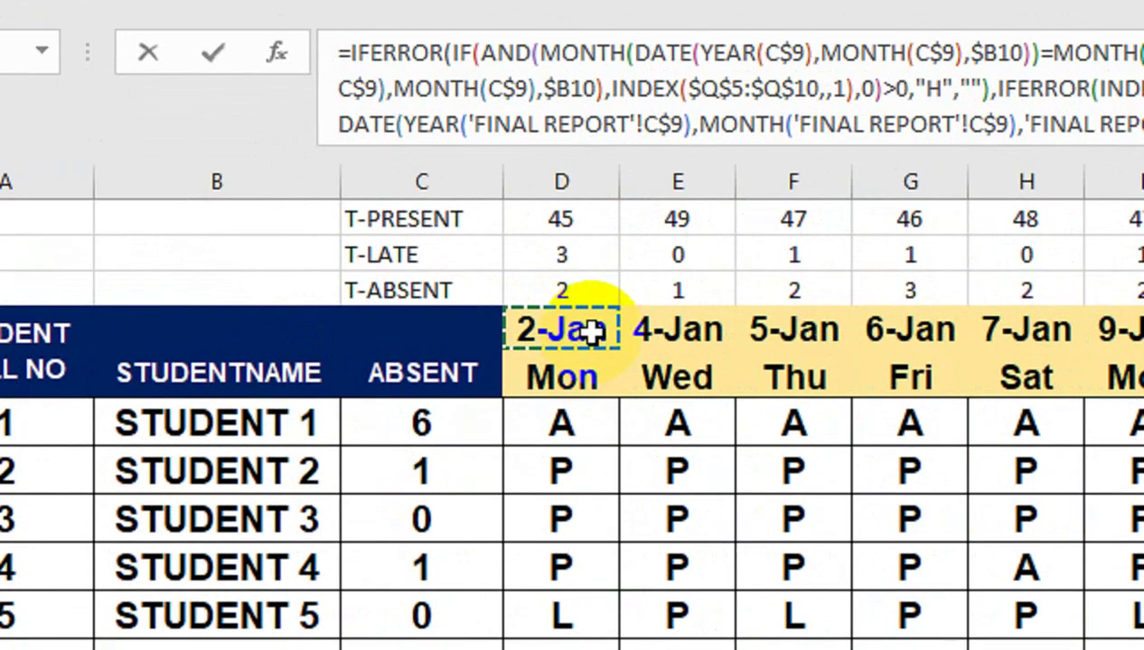
pyautogui.moveTo(592, 331); pyautogui.dragTo(1056, 370)
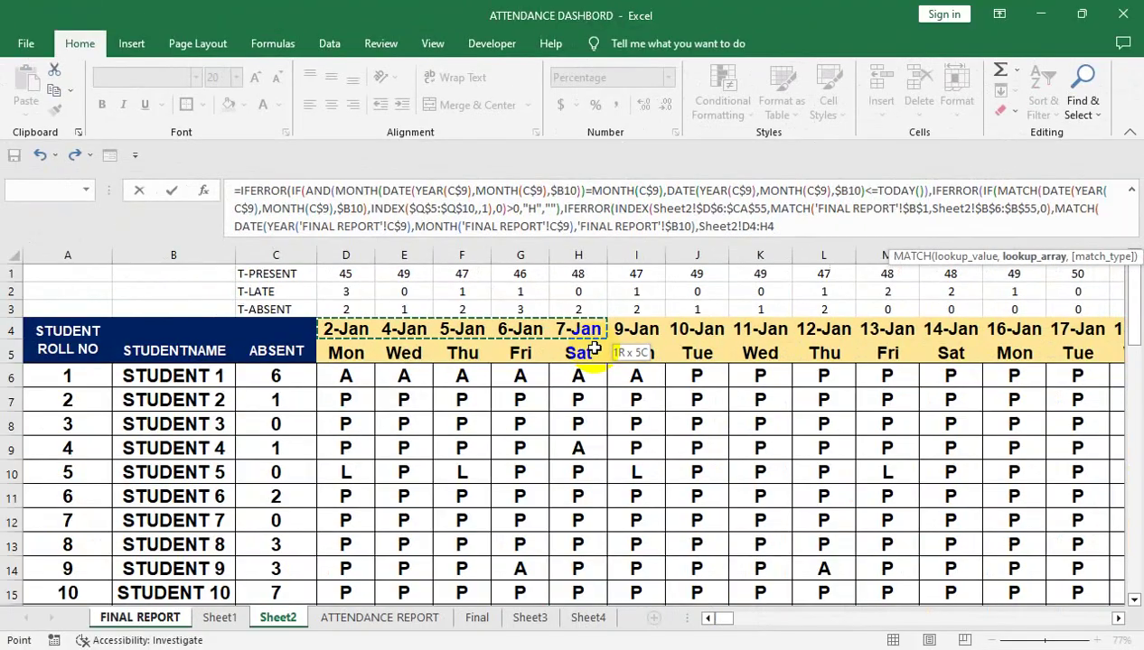
pyautogui.moveTo(906, 369)
pyautogui.mouseDown()
pyautogui.moveTo(594, 349)
pyautogui.moveTo(636, 328)
pyautogui.mouseUp()
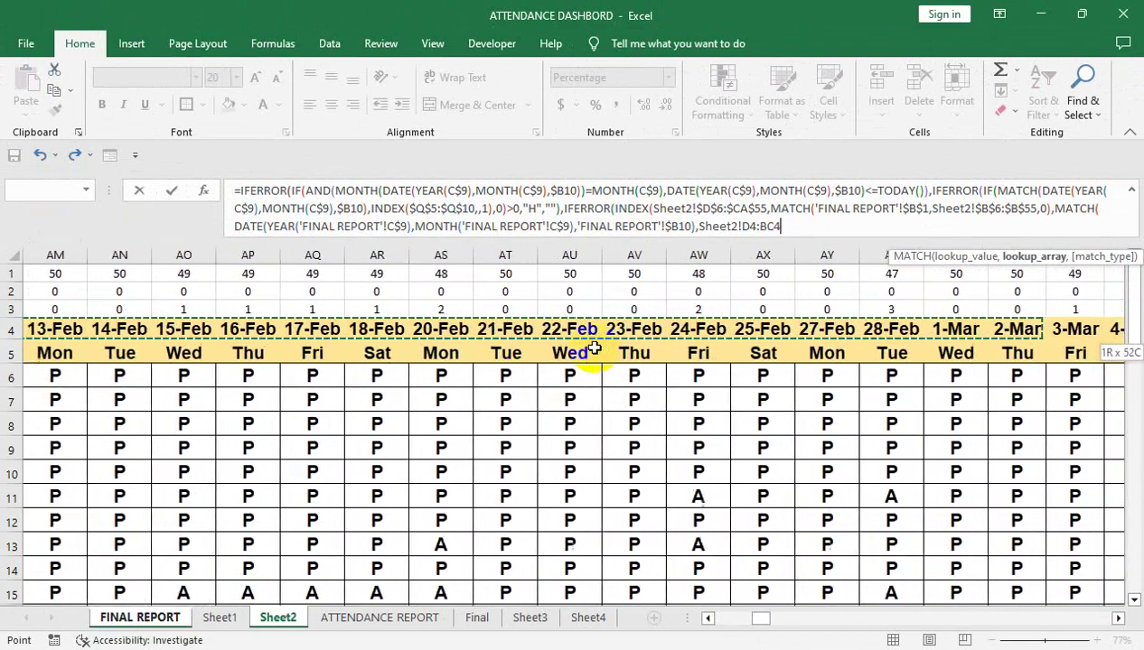
pyautogui.moveTo(594, 348); pyautogui.dragTo(765, 325)
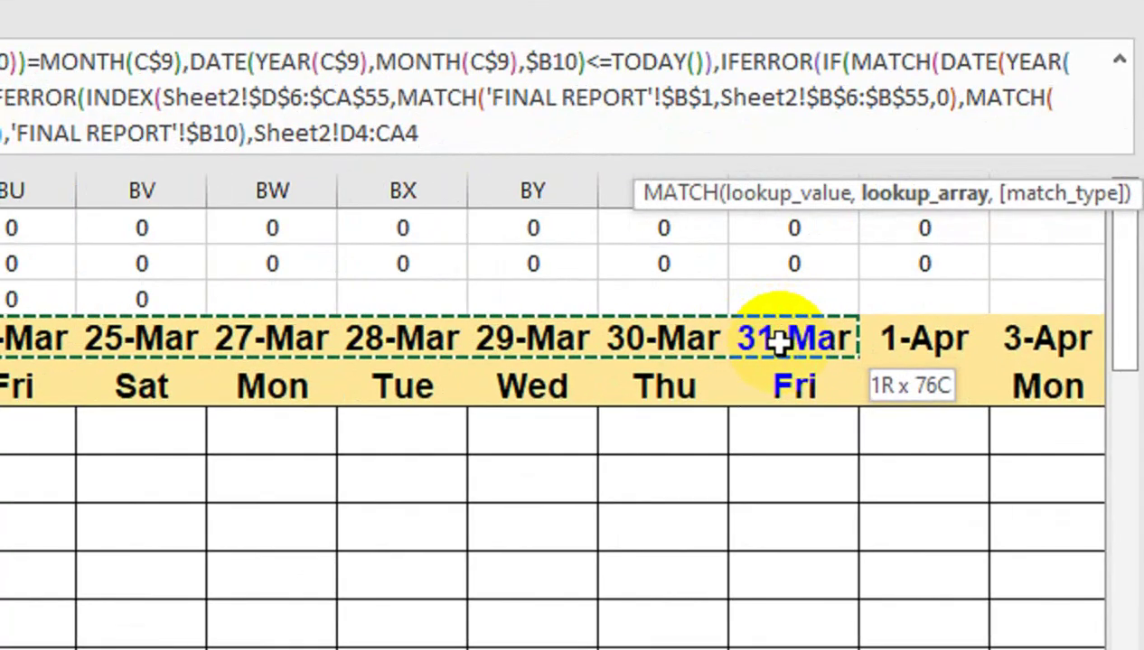
pyautogui.moveTo(765, 325); pyautogui.dragTo(765, 325)
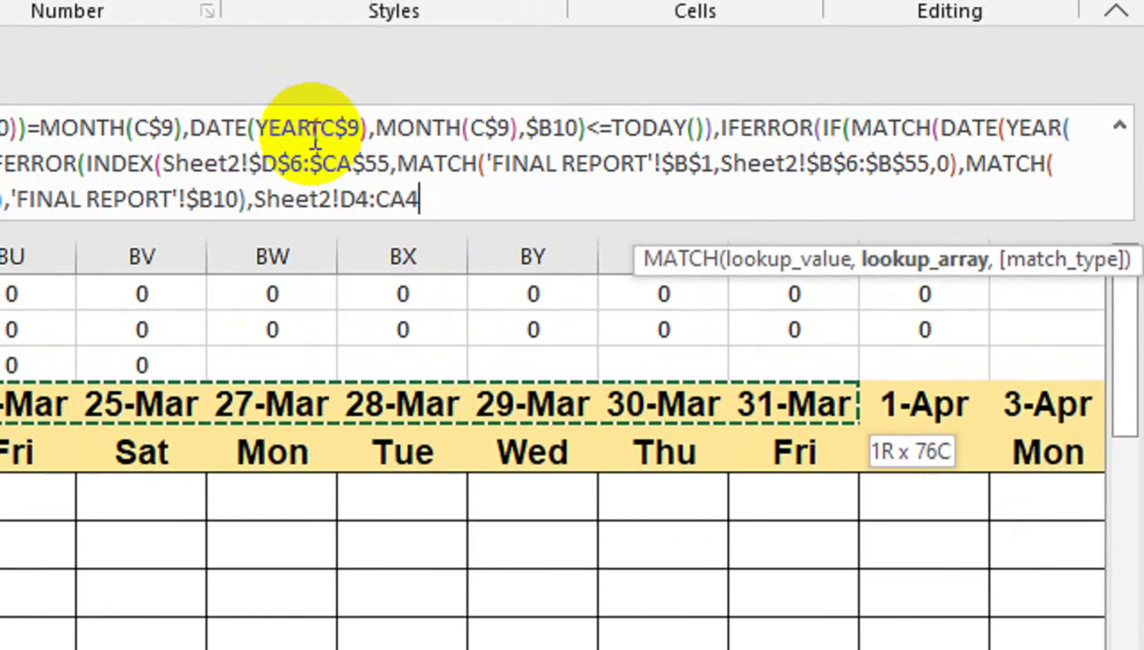
pyautogui.press('F4')
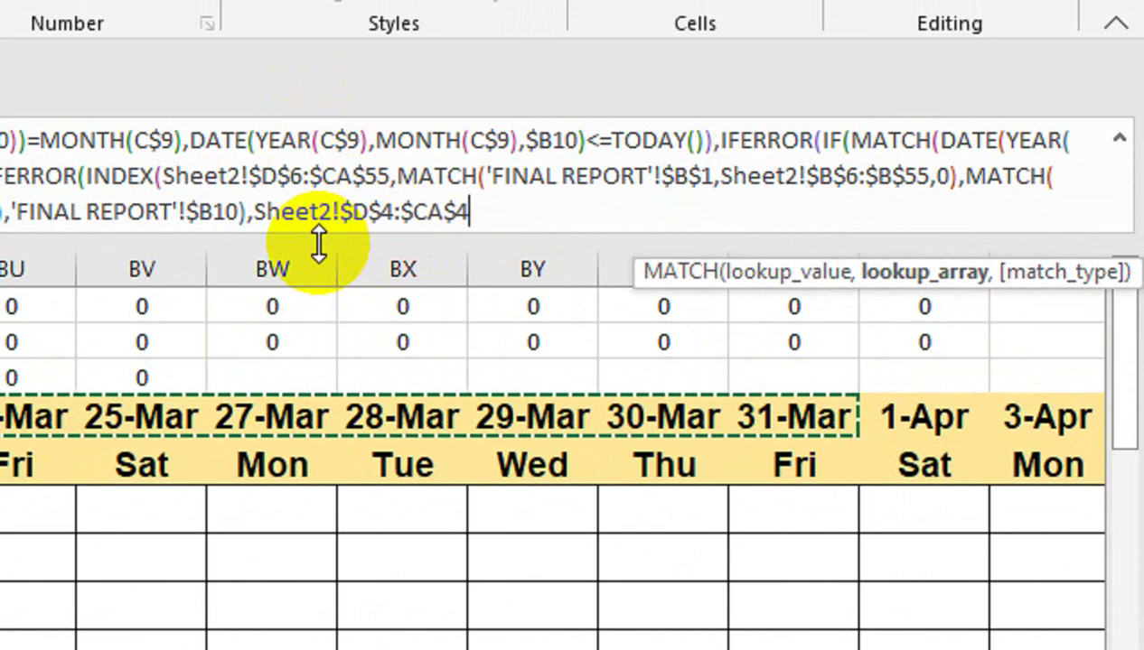
# Step: Use exact match 0 for the date lookup and close the nested IFs with the "W" and "" results
pyautogui.write(',')
pyautogui.press('Down')
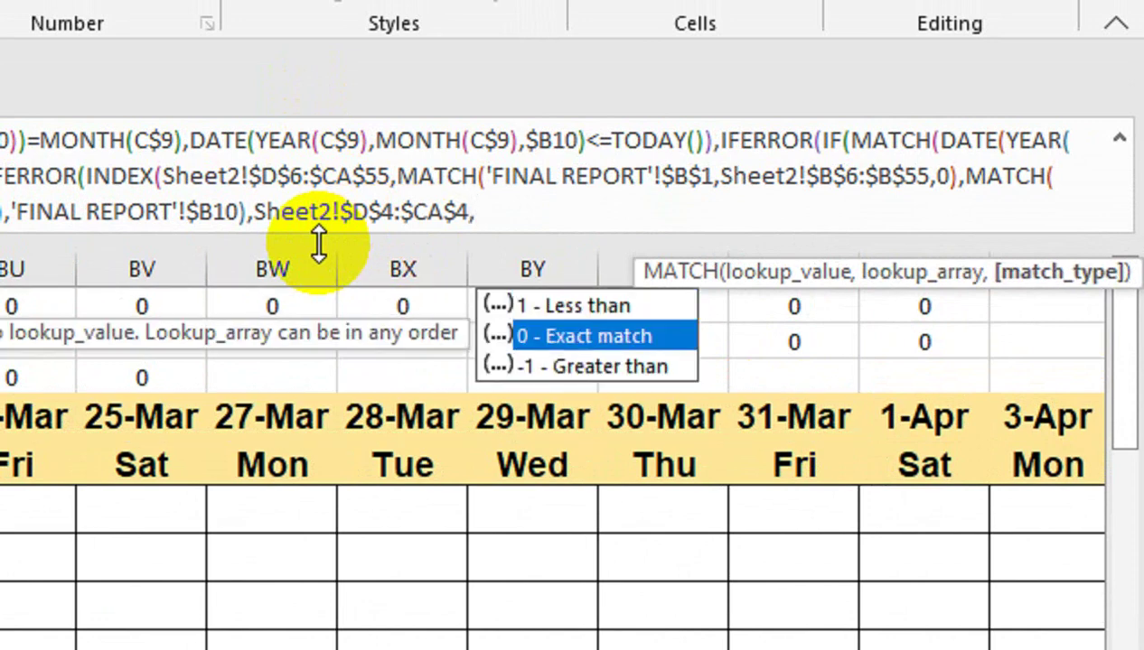
pyautogui.press('Tab')
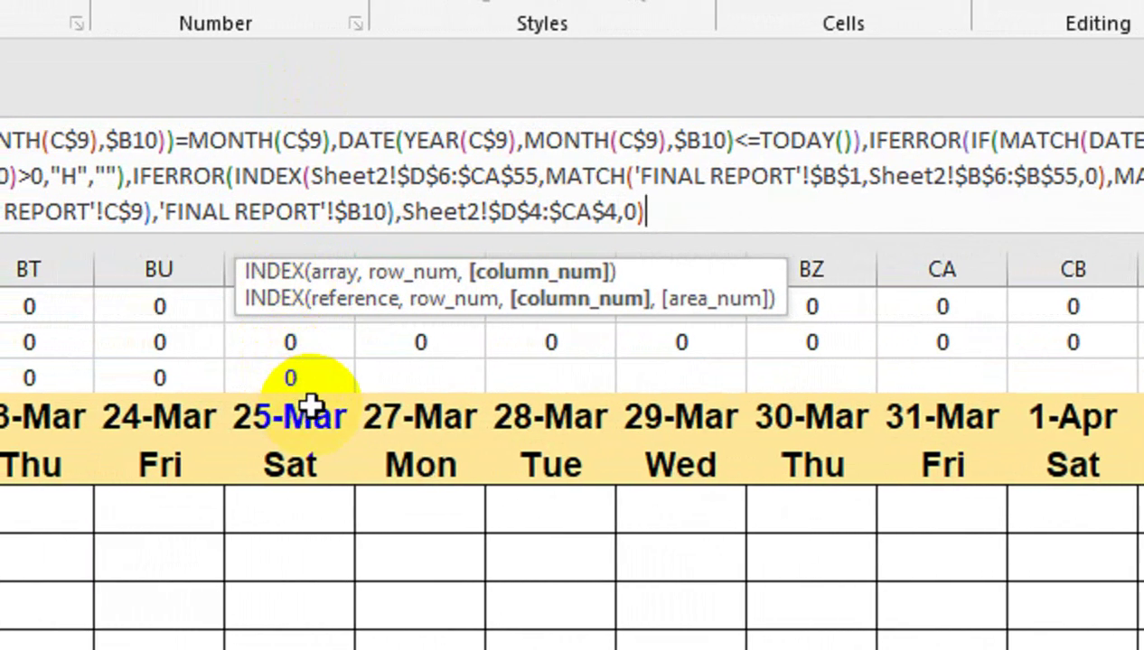
pyautogui.write(')')
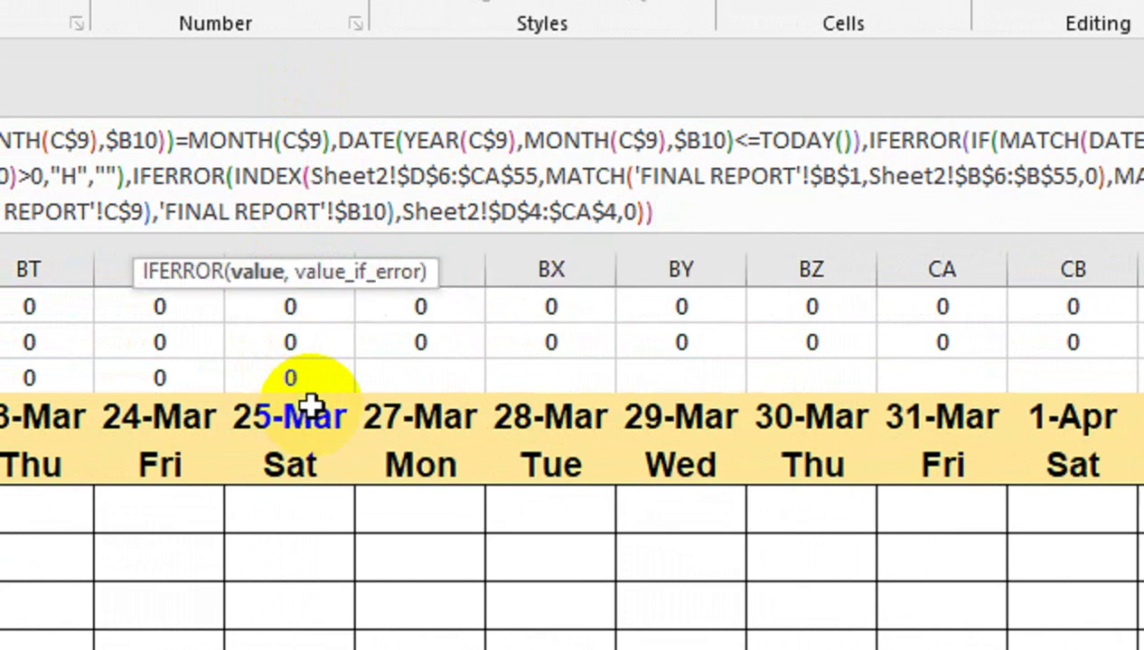
pyautogui.write(',"W"))')
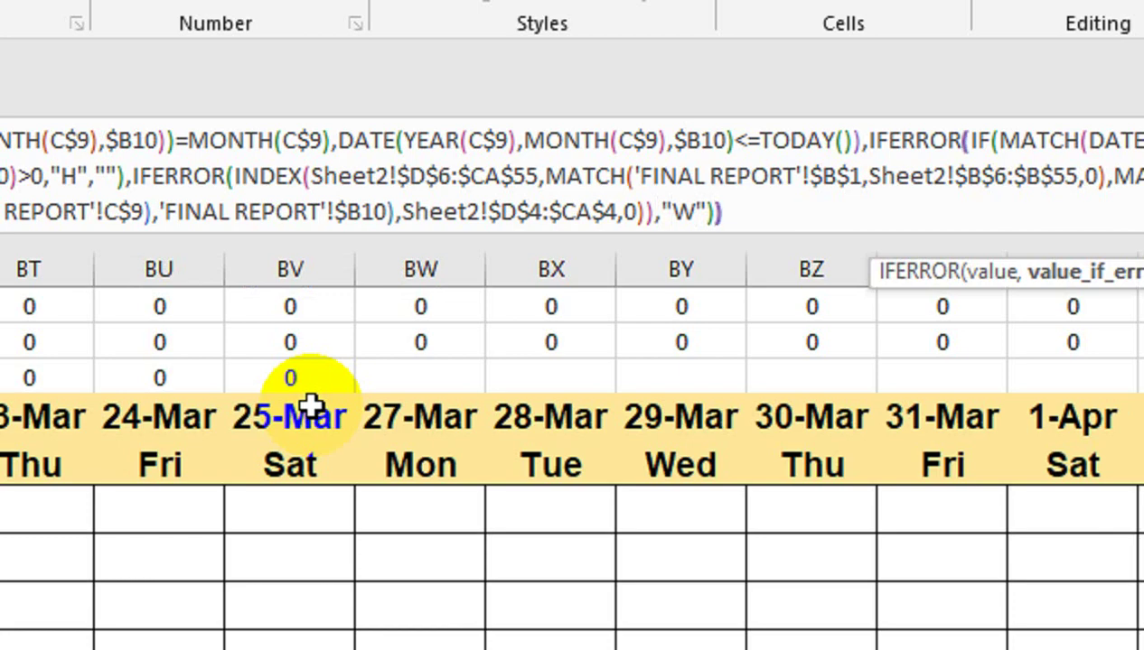
pyautogui.press('End')
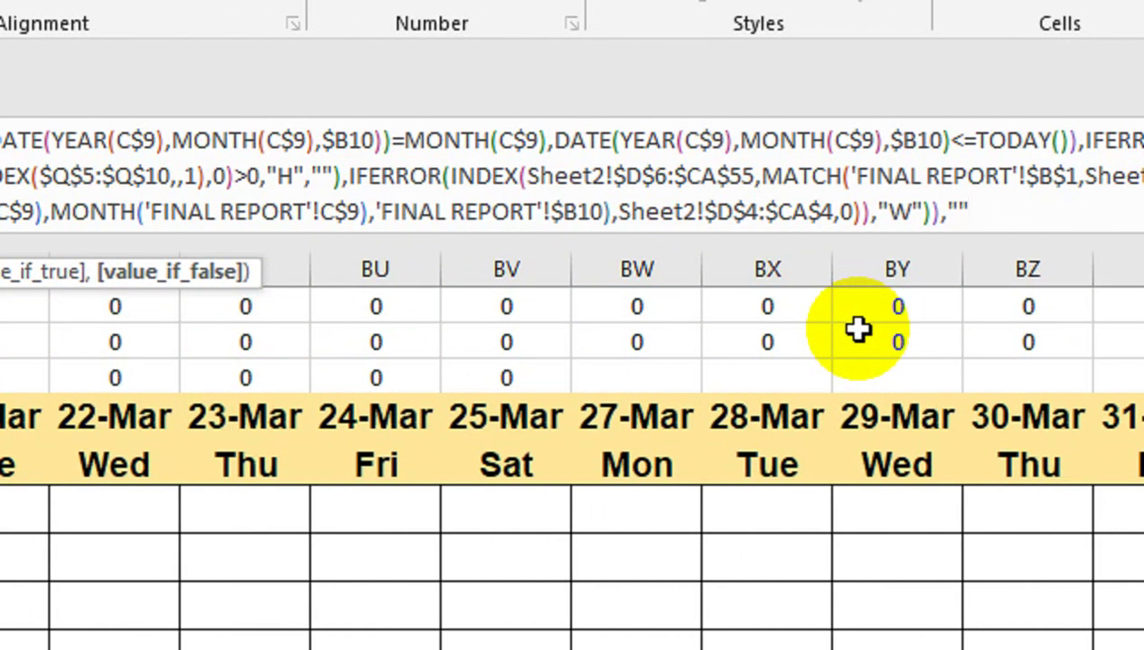
pyautogui.write(')')
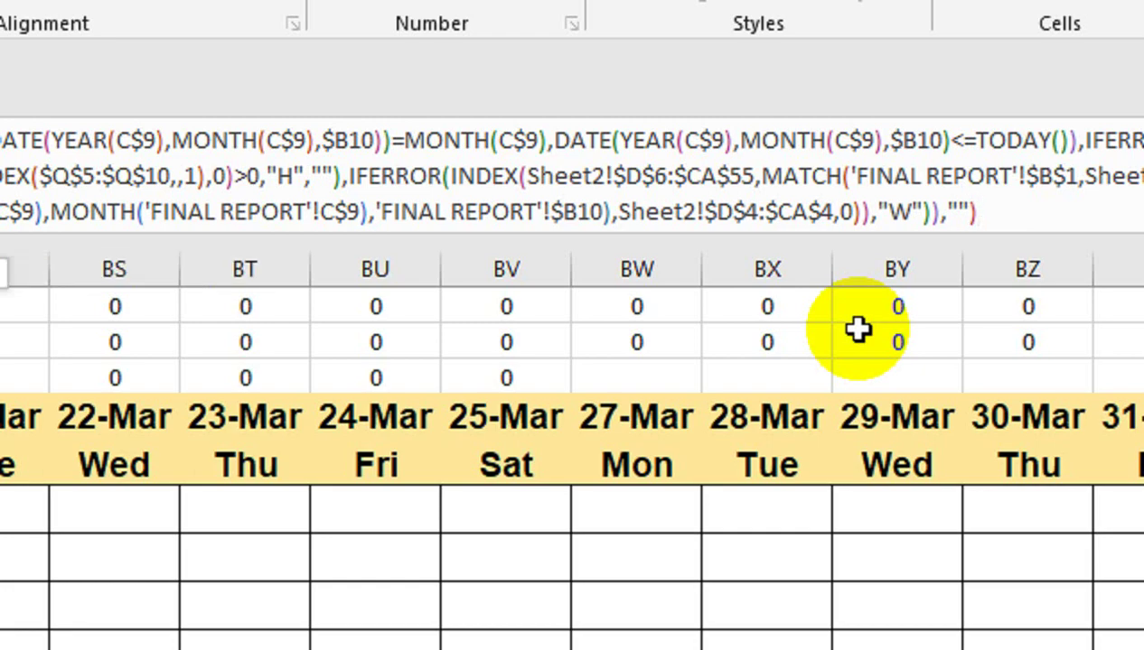
pyautogui.write(',')
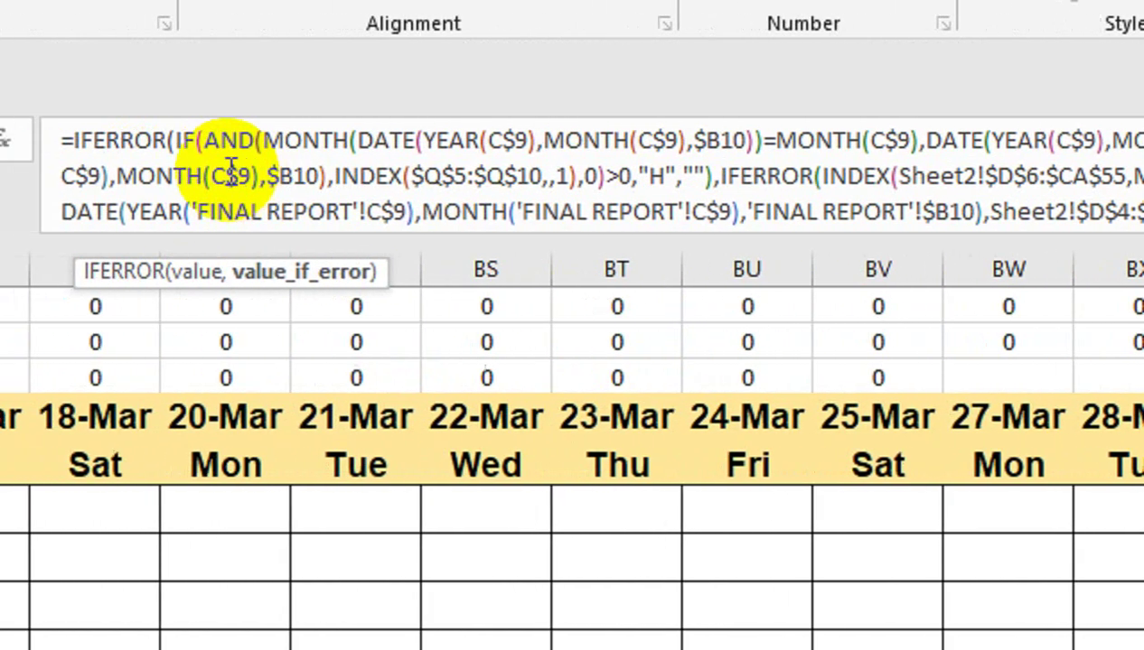
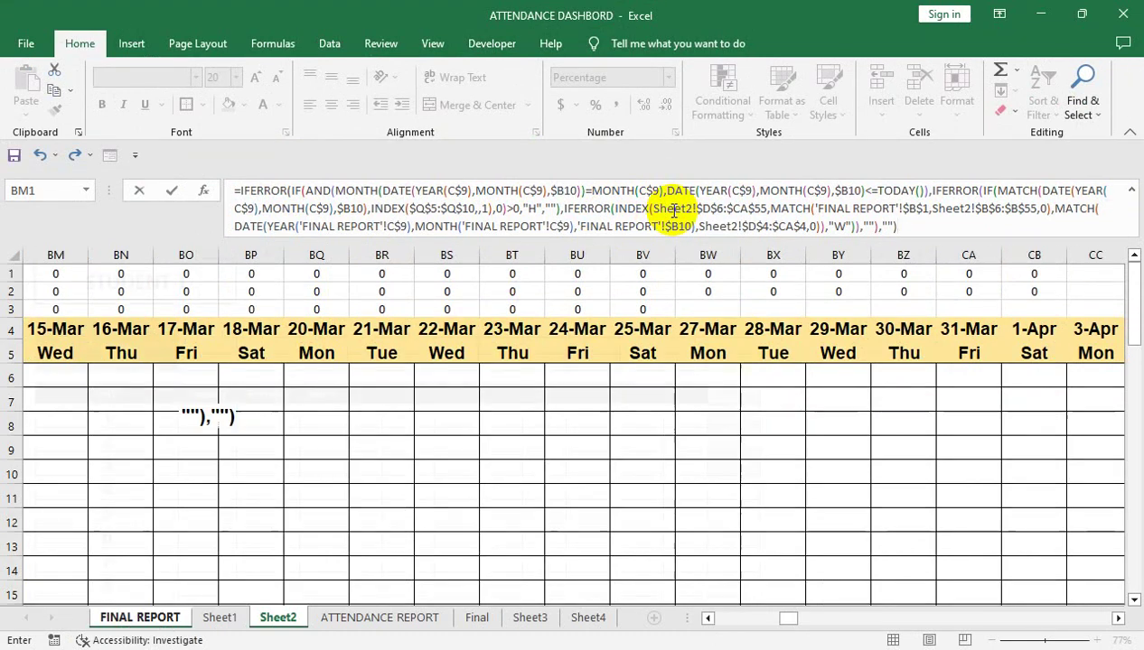
# Step: Commit the day-1 January formula showing W, then check STUDENT 1's entries on Sheet2
pyautogui.press('Return')
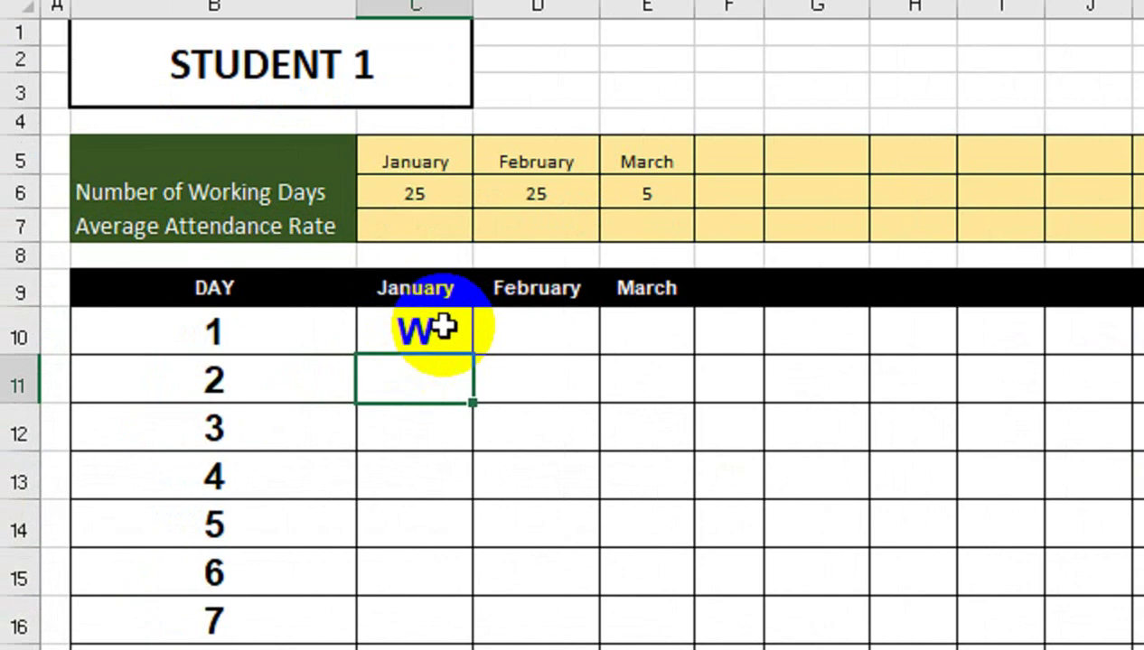
pyautogui.click(443, 328)
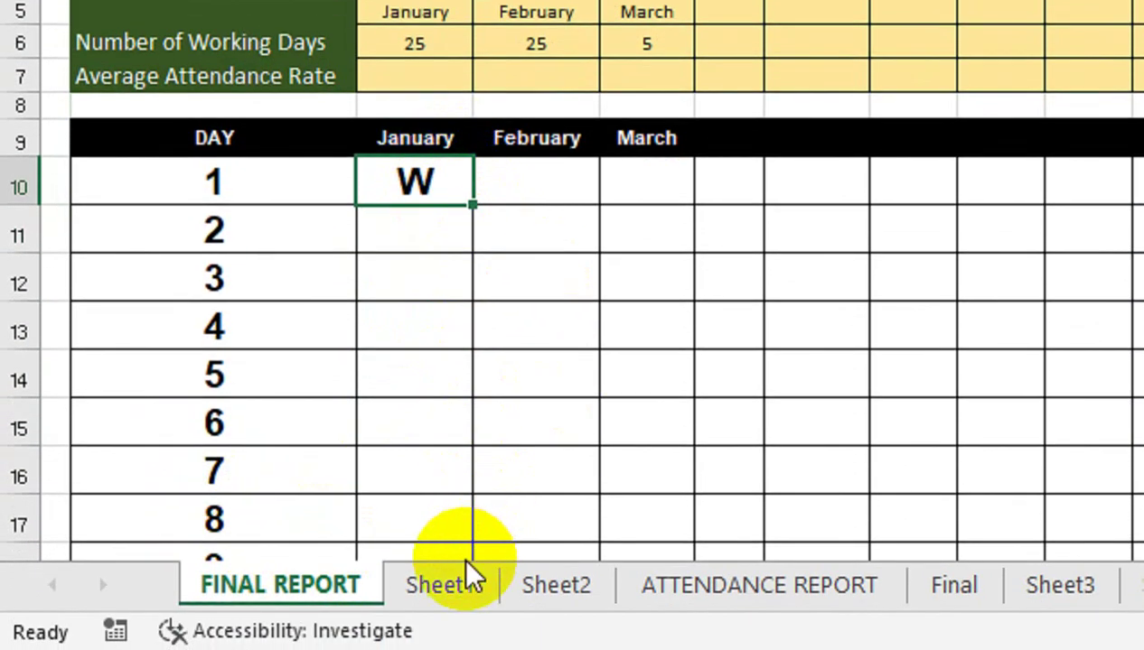
pyautogui.click(569, 594)
pyautogui.click(490, 168)
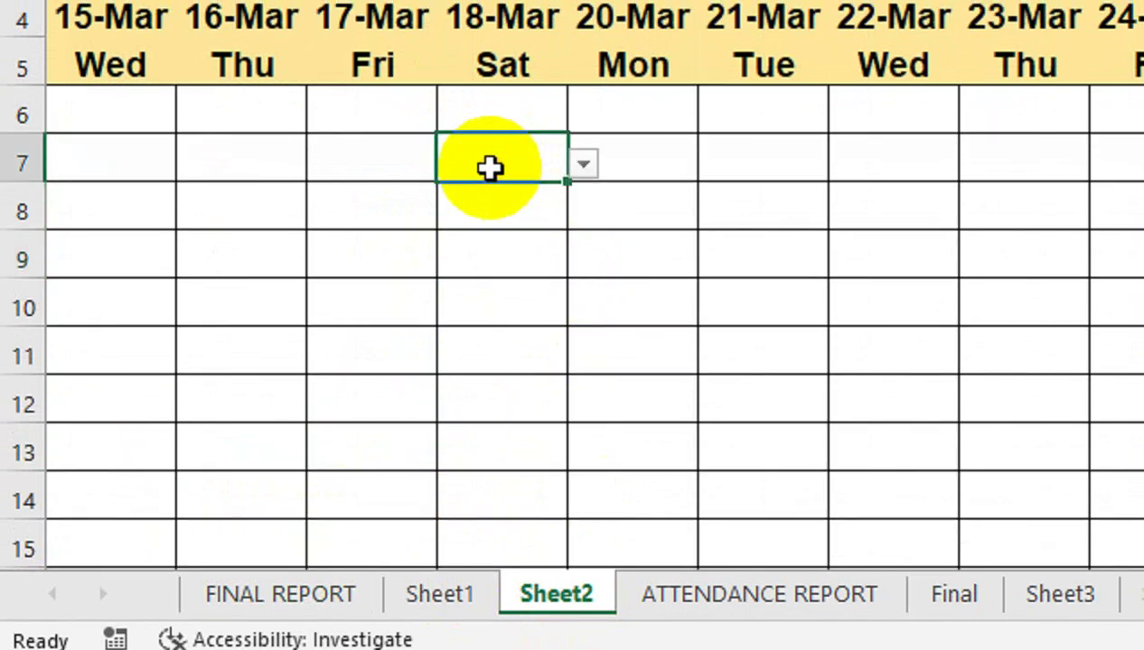
pyautogui.press('Home')
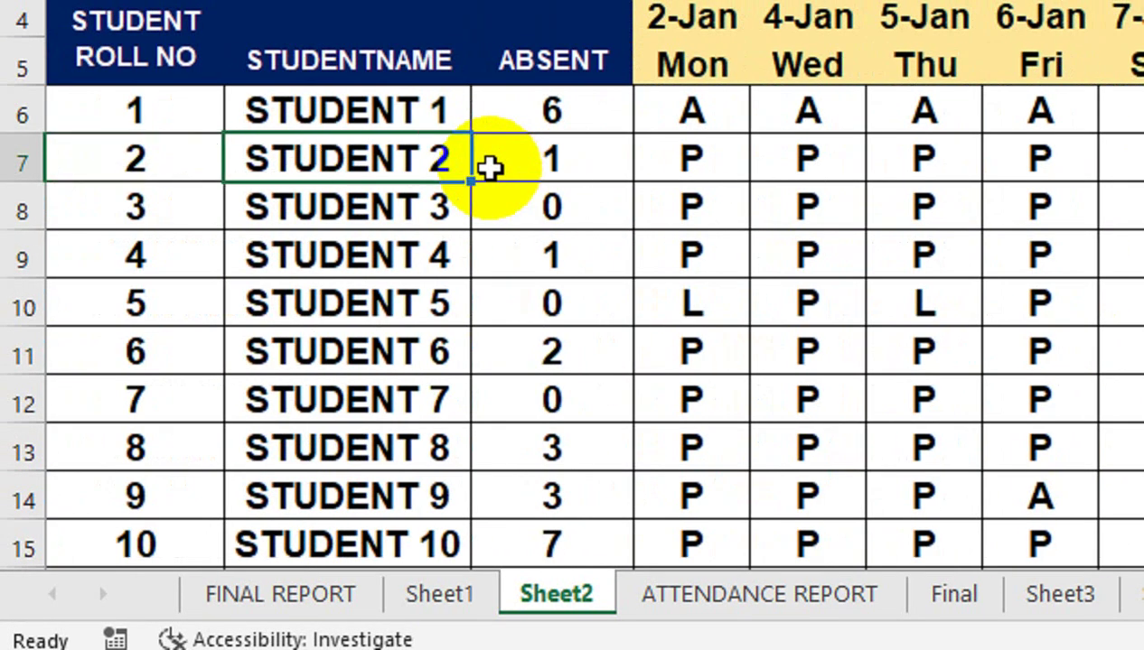
pyautogui.press('Right')
pyautogui.press('Right')
pyautogui.press('Up')
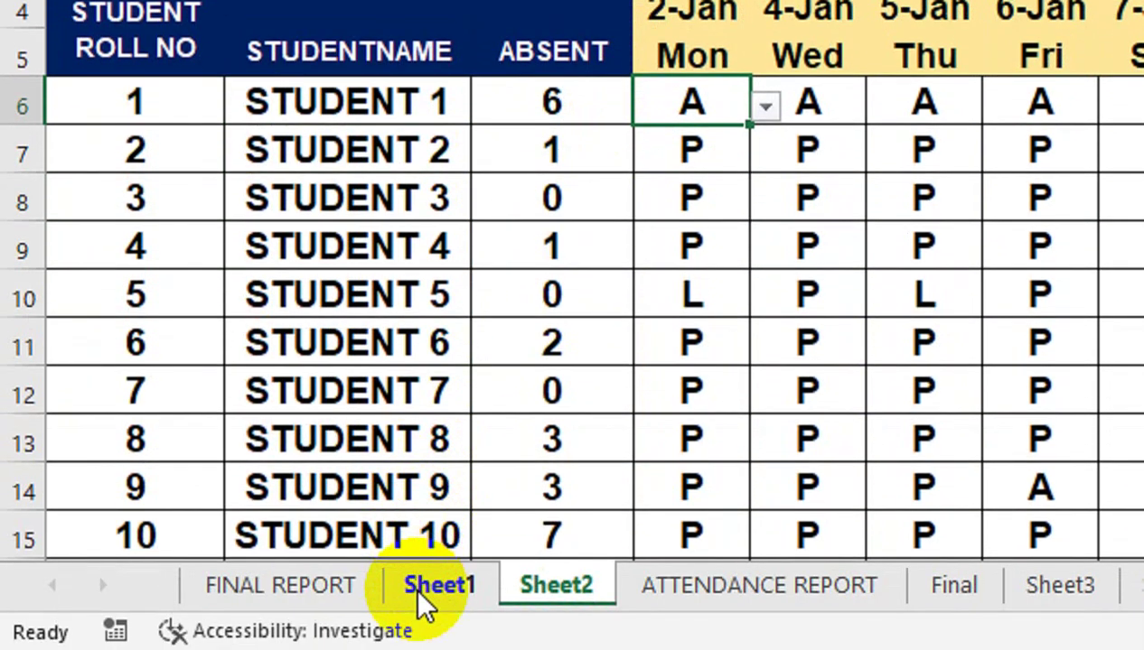
# Step: Compare the FINAL REPORT result against Sheet1's working days and Sheet2's STUDENT 1 data
pyautogui.click(423, 601)
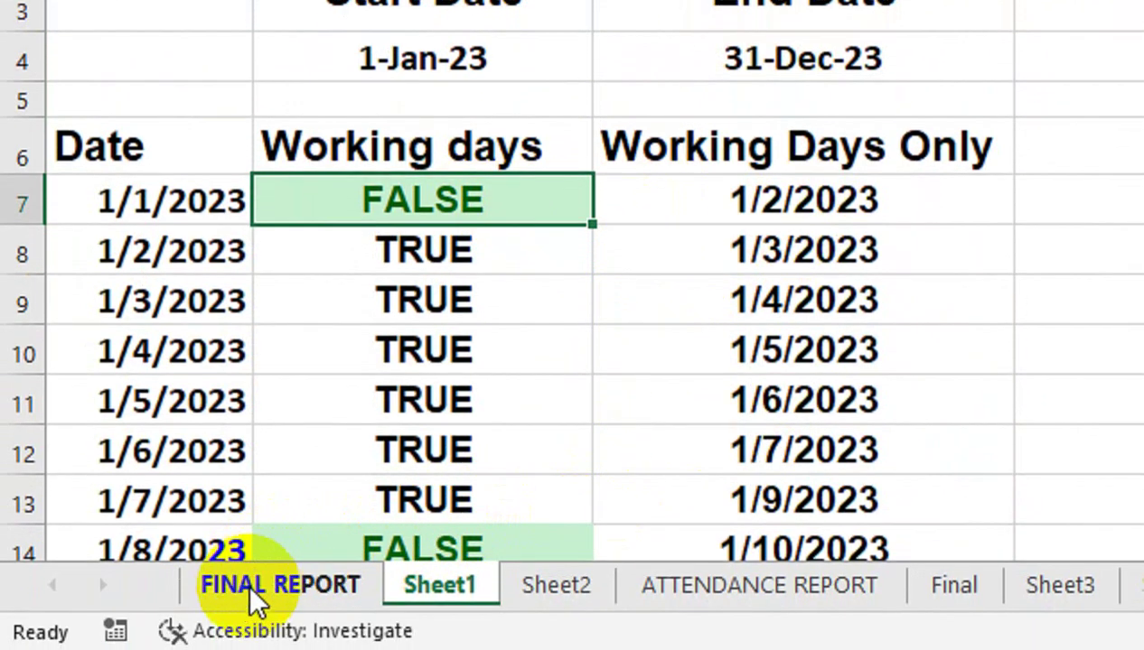
pyautogui.click(250, 588)
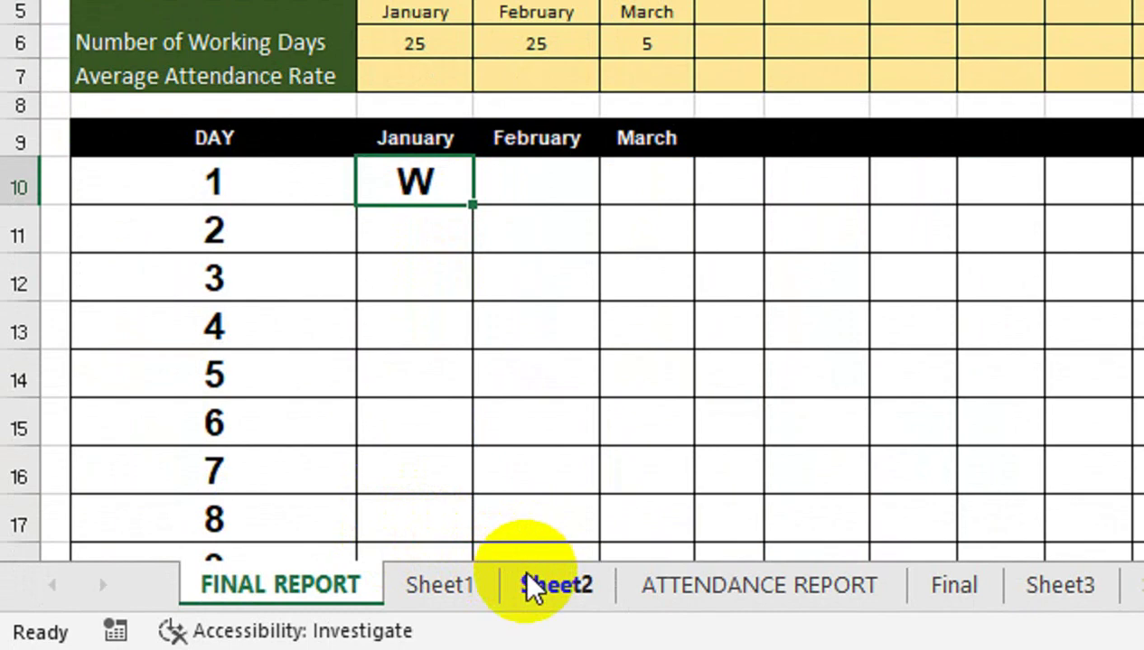
pyautogui.click(533, 588)
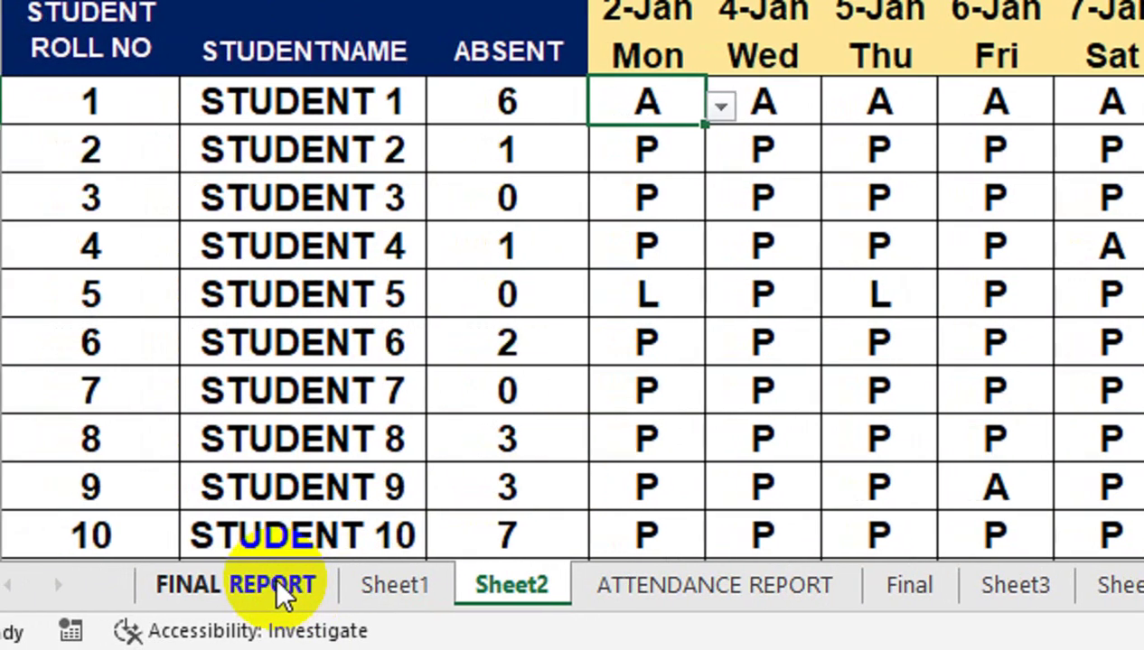
pyautogui.click(217, 586)
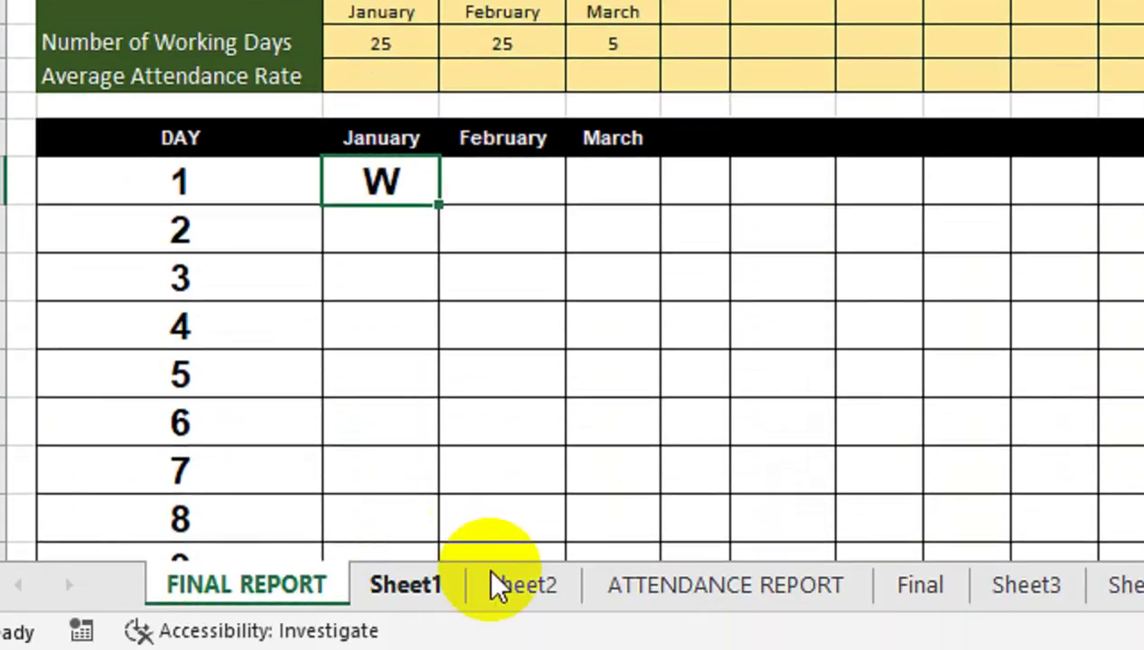
pyautogui.click(501, 626)
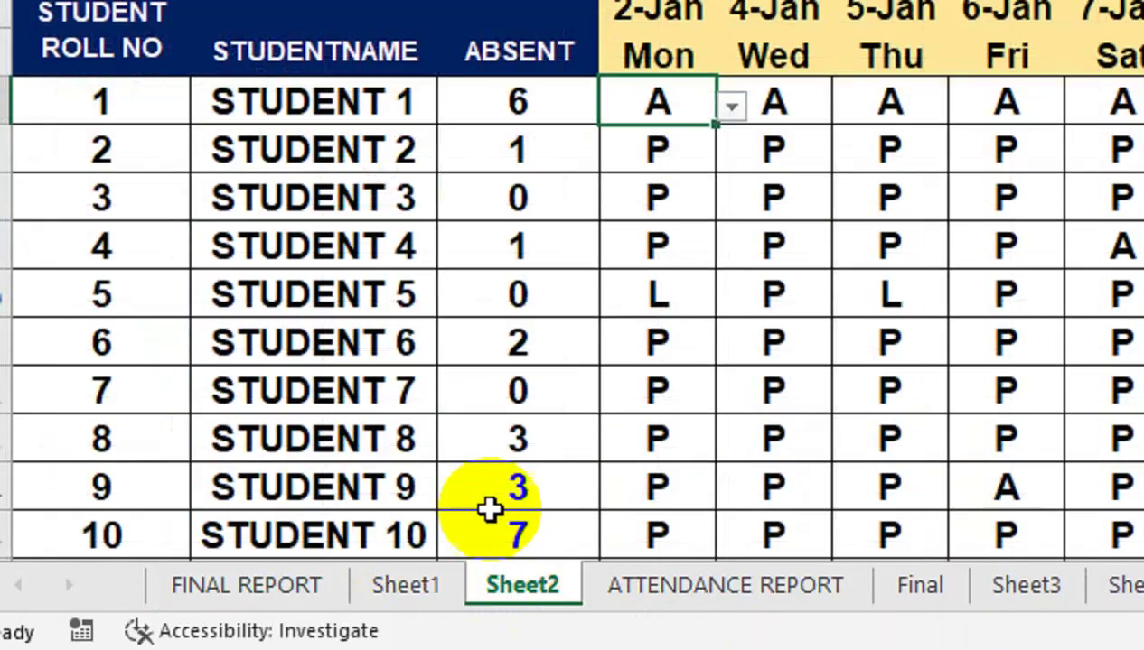
pyautogui.click(297, 87)
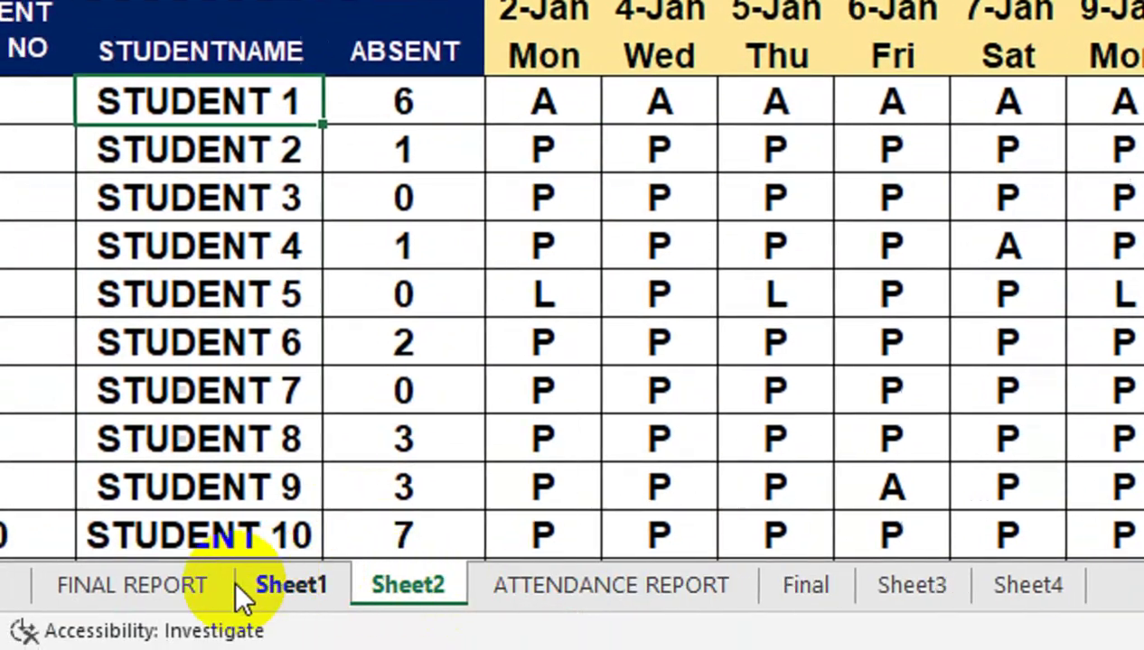
pyautogui.click(227, 585)
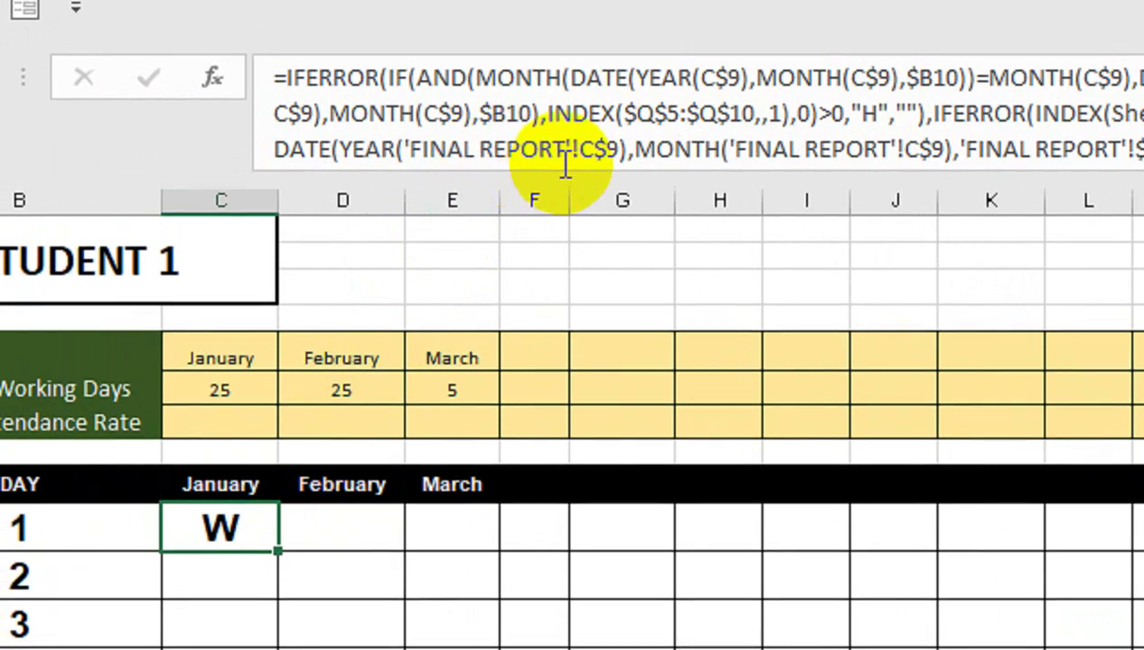
# Step: Fill the C10 attendance formula down to day 31 so January shows W, A and P codes
pyautogui.press('Return')
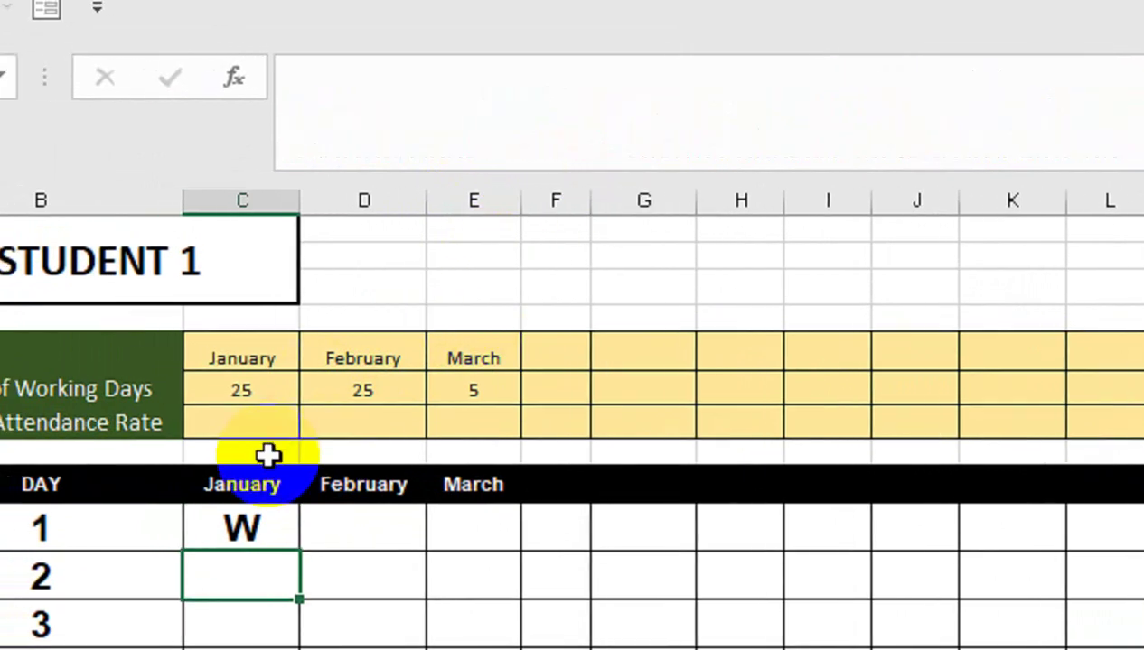
pyautogui.click(244, 540)
pyautogui.doubleClick(332, 487)
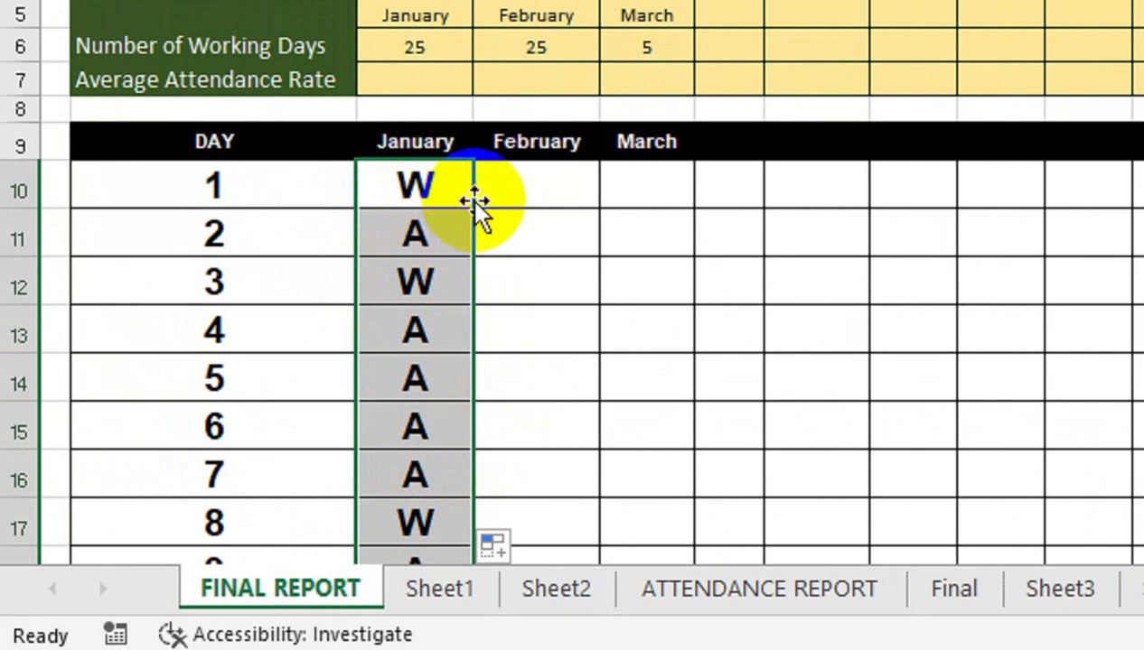
pyautogui.hotkey('shift', 'Right')
pyautogui.hotkey('shift', 'Right')
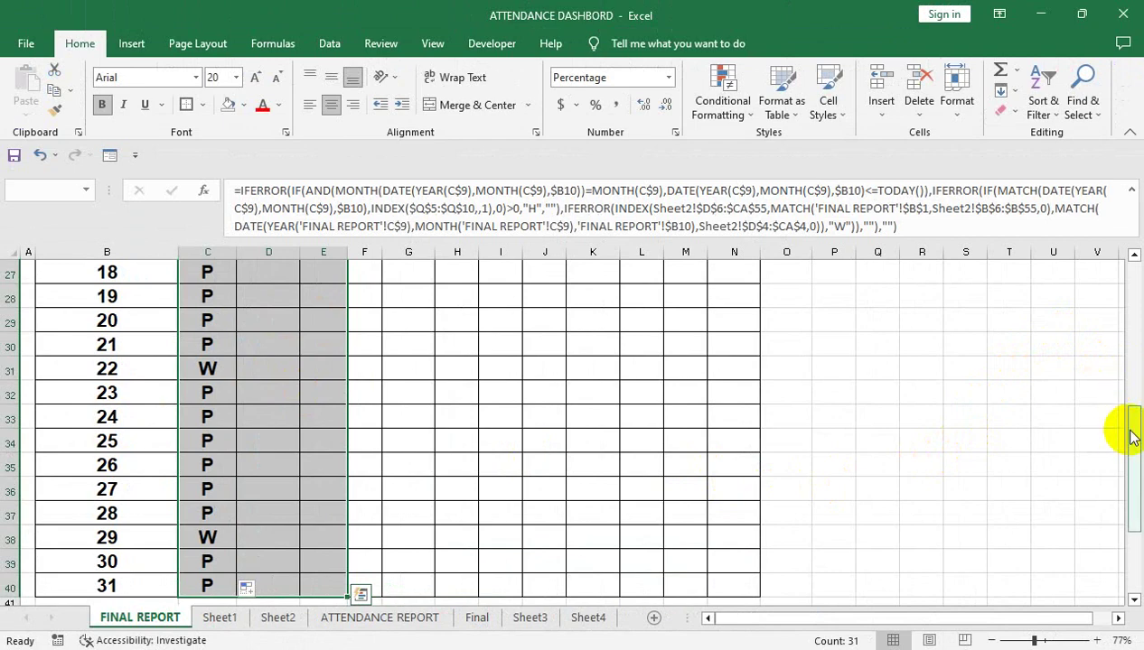
# Step: Fill the attendance formula right across C10:N40 with Ctrl+R
pyautogui.moveTo(1132, 437); pyautogui.dragTo(1131, 267)
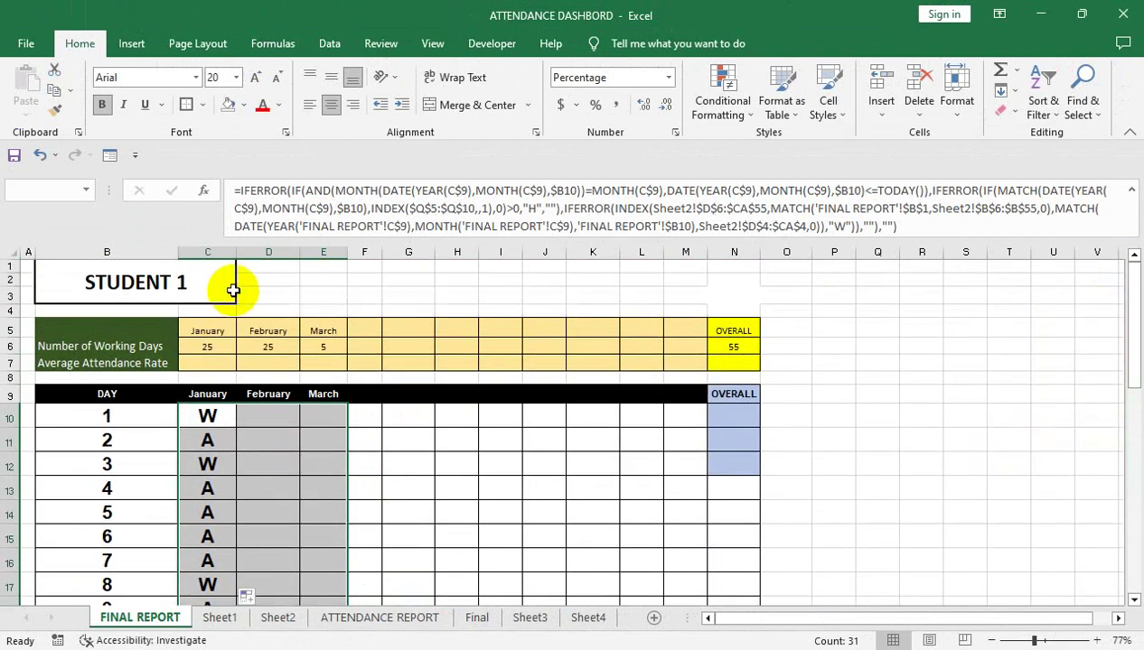
pyautogui.moveTo(580, 596); pyautogui.dragTo(580, 598)
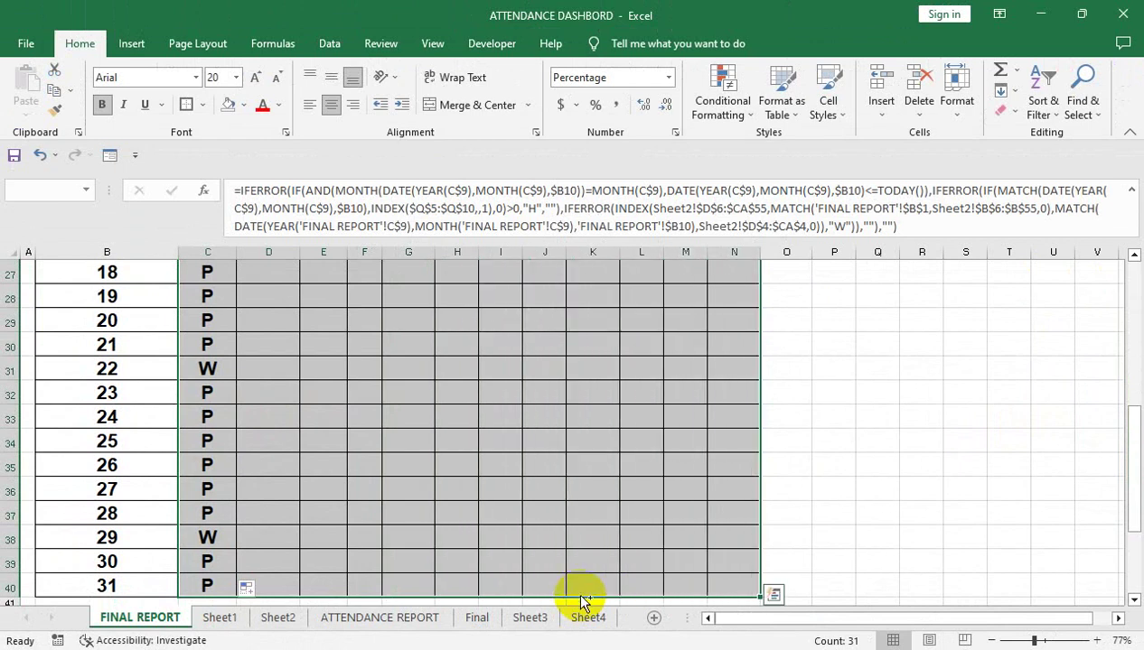
pyautogui.hotkey('ctrl', 'r')
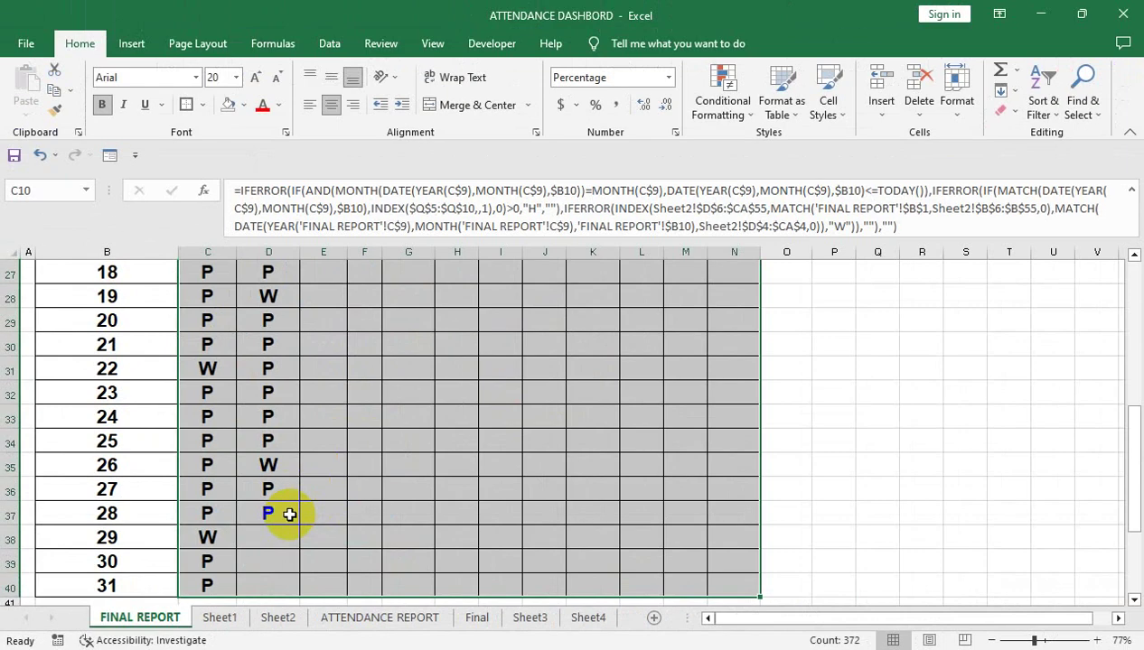
# Step: Check the copied formulas in the February and March columns
pyautogui.moveTo(289, 514); pyautogui.dragTo(289, 514)
pyautogui.press('Down')
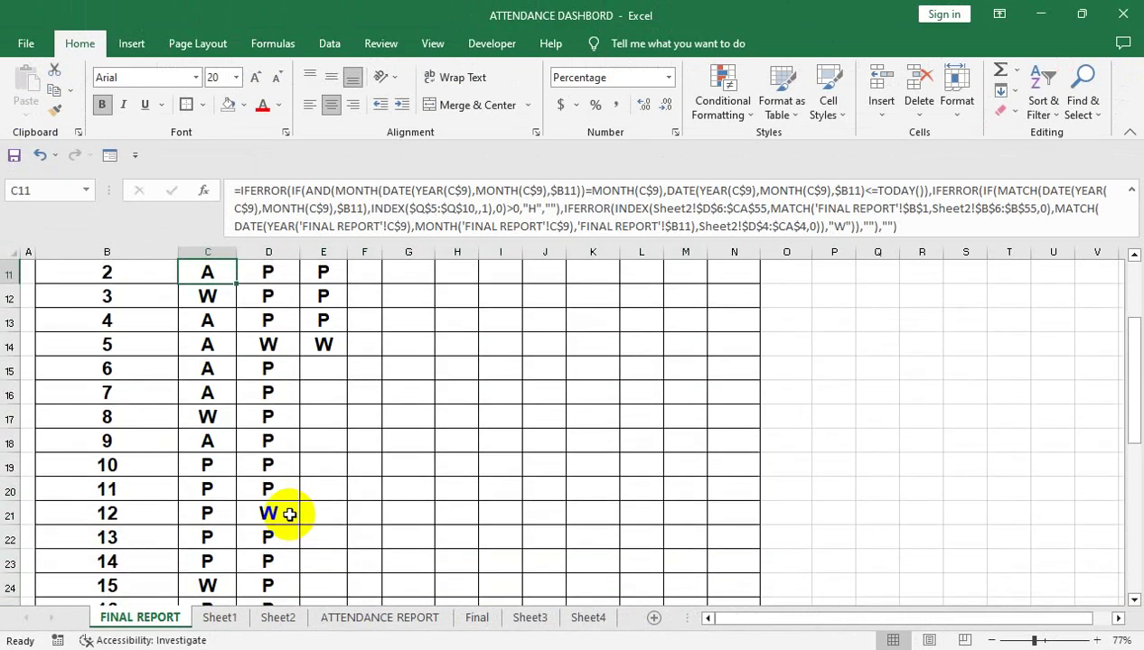
pyautogui.press('Up')
pyautogui.press('Up')
pyautogui.press('Up')
pyautogui.press('Up')
pyautogui.press('Up')
pyautogui.press('Up')
pyautogui.press('Right')
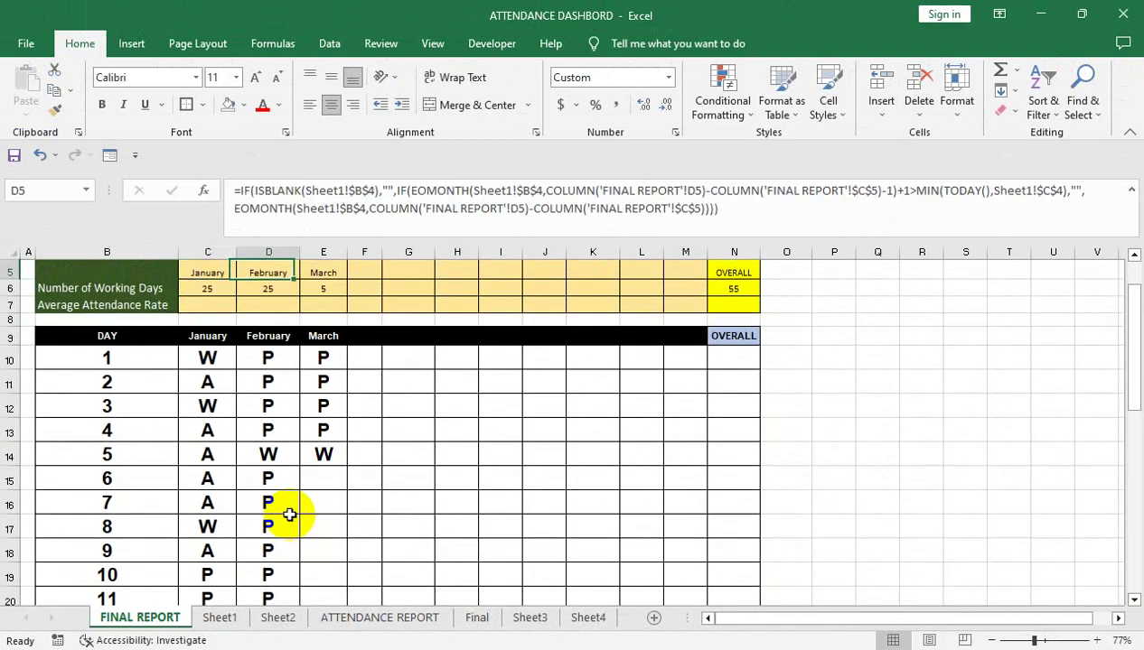
pyautogui.press('Right')
pyautogui.press('Right')
pyautogui.press('Down')
pyautogui.press('Down')
pyautogui.press('Down')
pyautogui.press('Down')
pyautogui.press('Down')
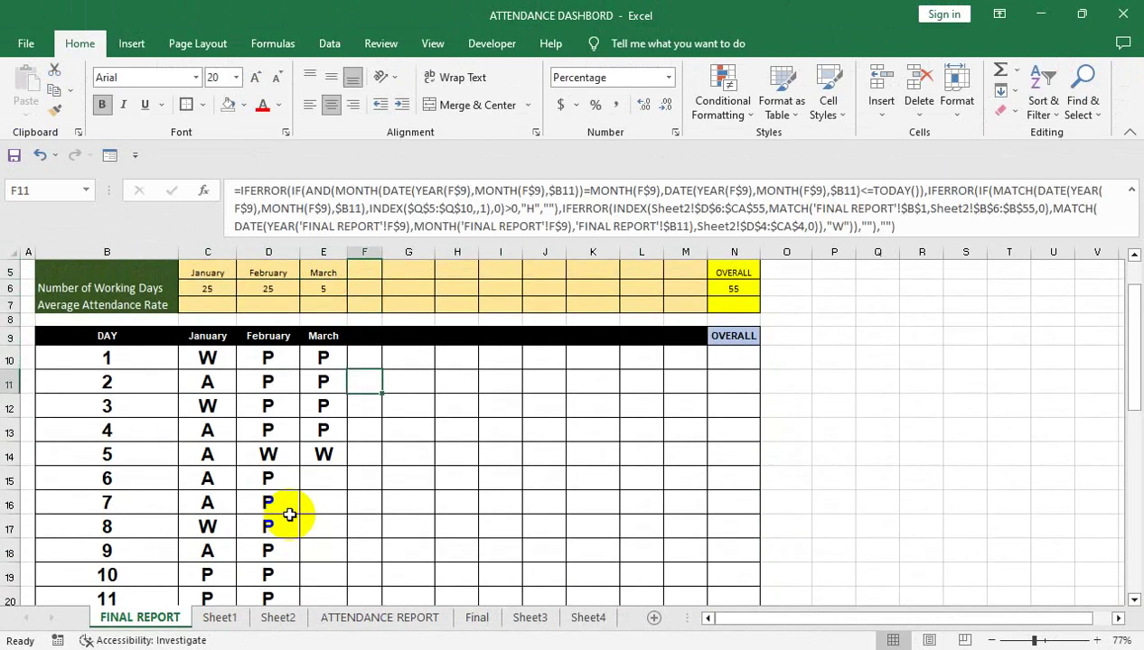
pyautogui.press('Left')
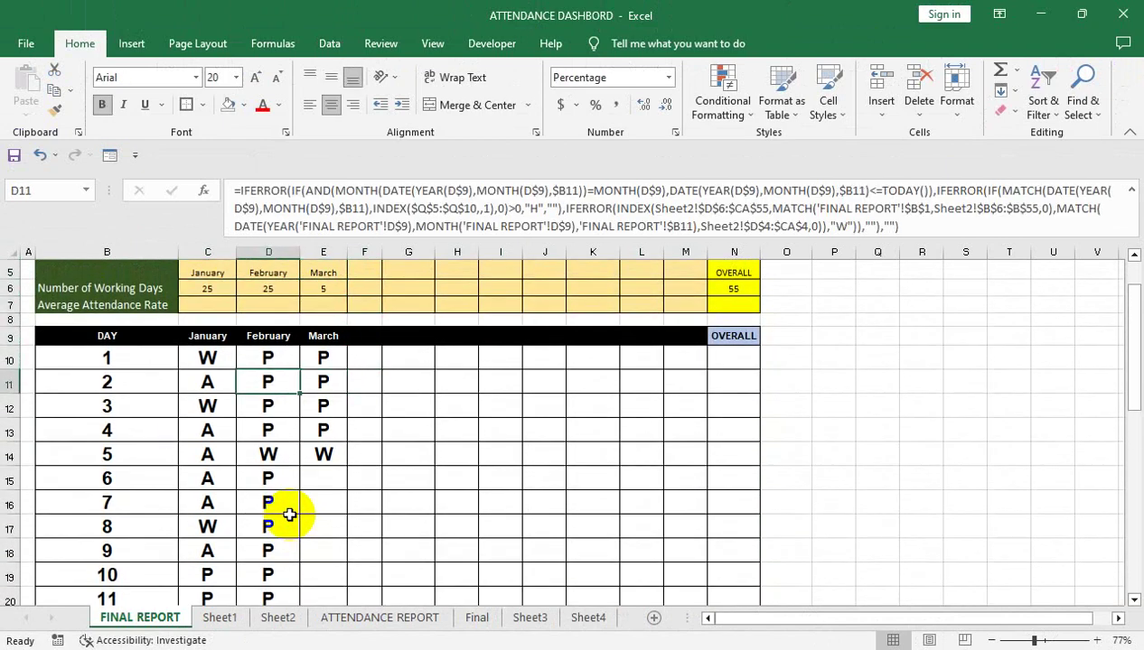
pyautogui.click(262, 617)
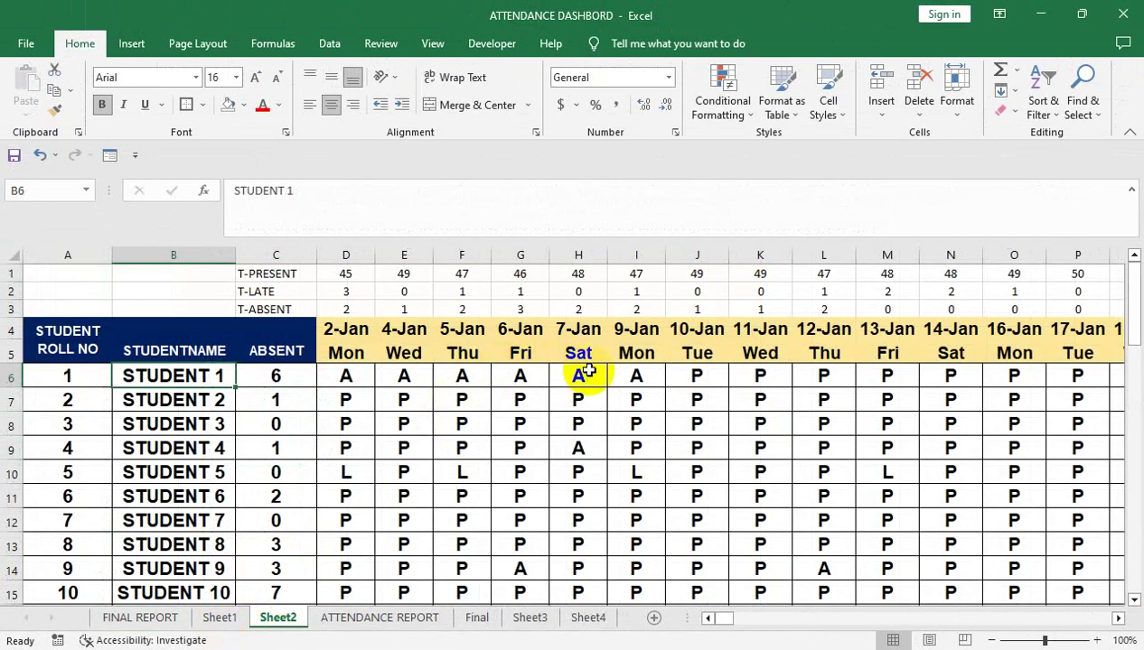
pyautogui.moveTo(718, 618)
pyautogui.mouseDown()
pyautogui.moveTo(804, 625)
pyautogui.moveTo(770, 630)
pyautogui.mouseUp()
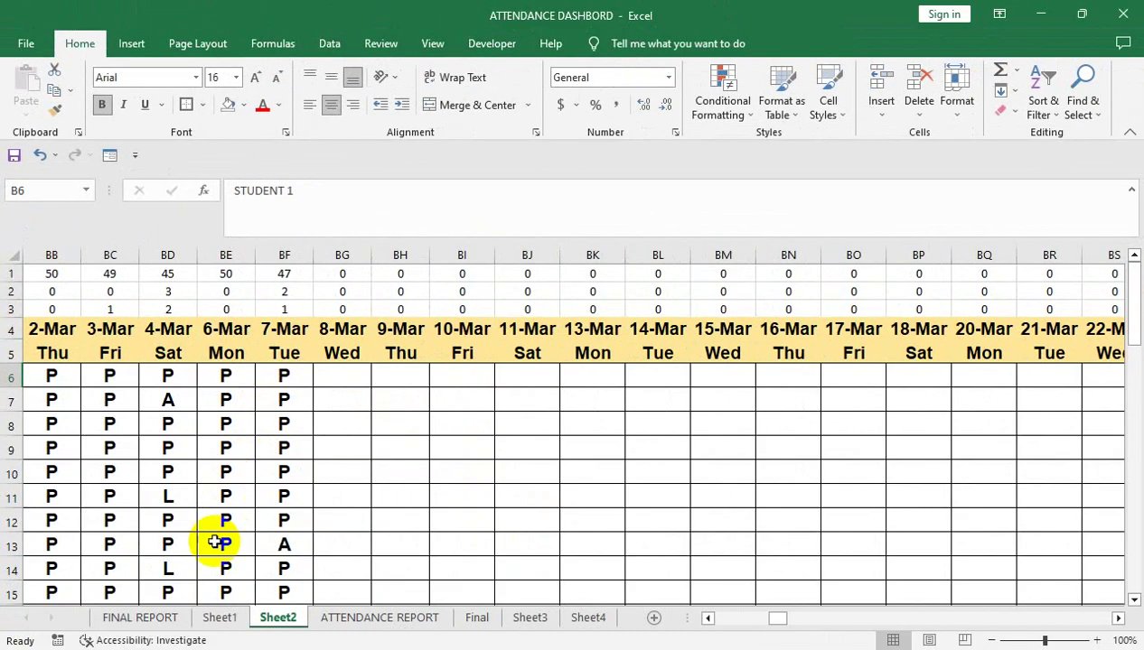
pyautogui.click(140, 618)
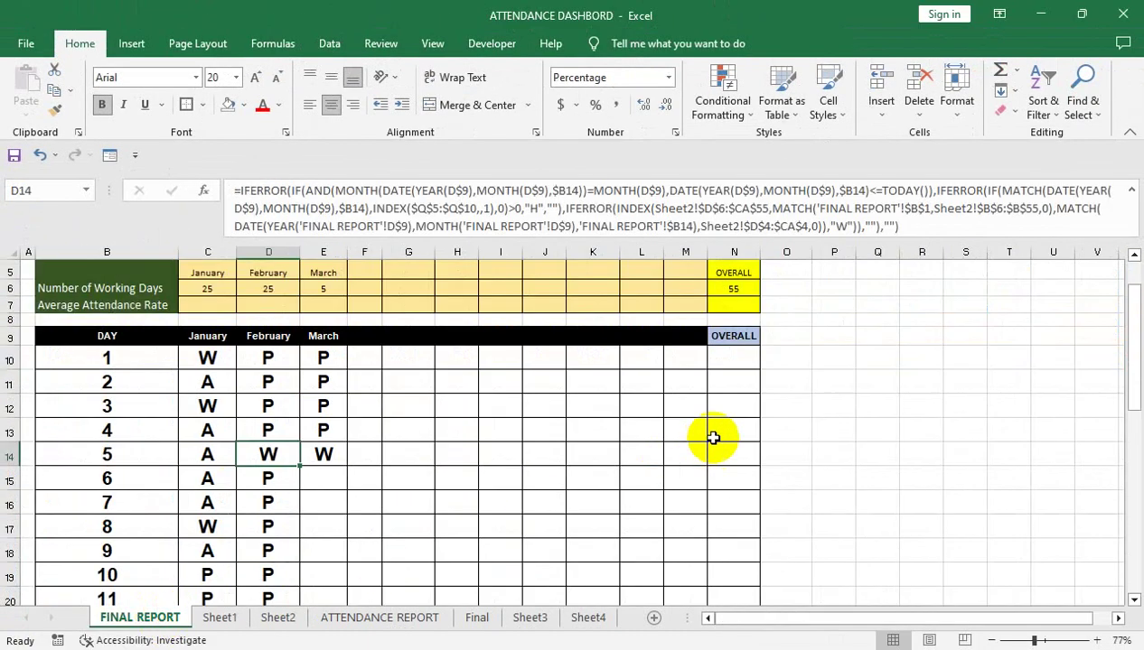
pyautogui.click(868, 336)
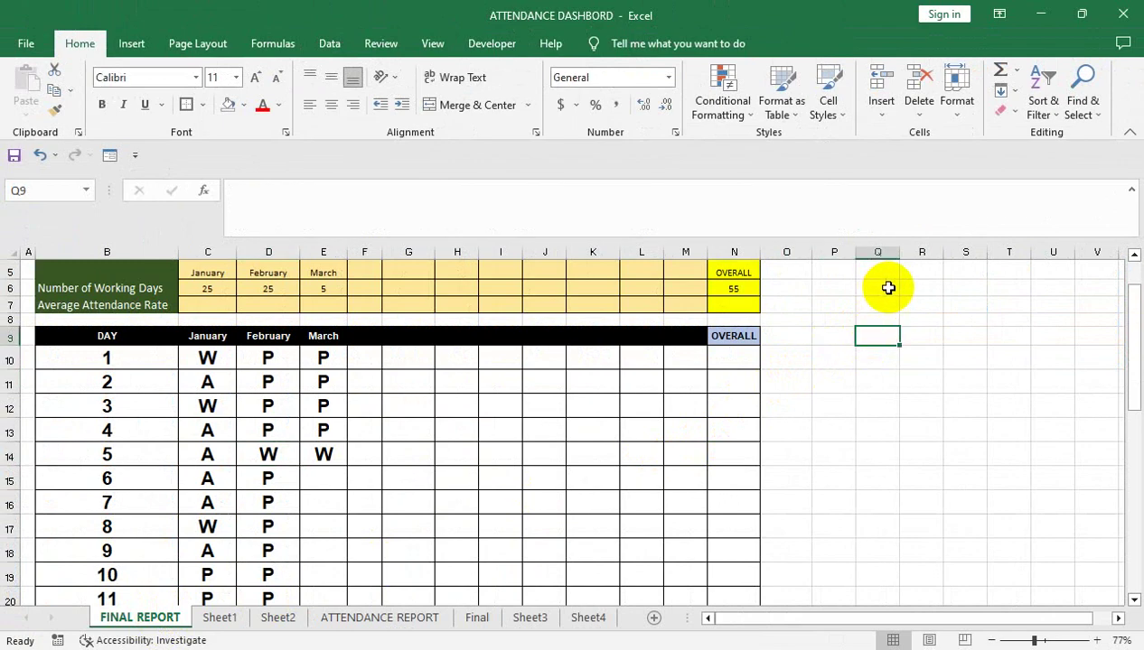
# Step: Select the holiday list range in column Q from Q5 and apply All Borders
pyautogui.moveTo(1065, 386); pyautogui.dragTo(1052, 262)
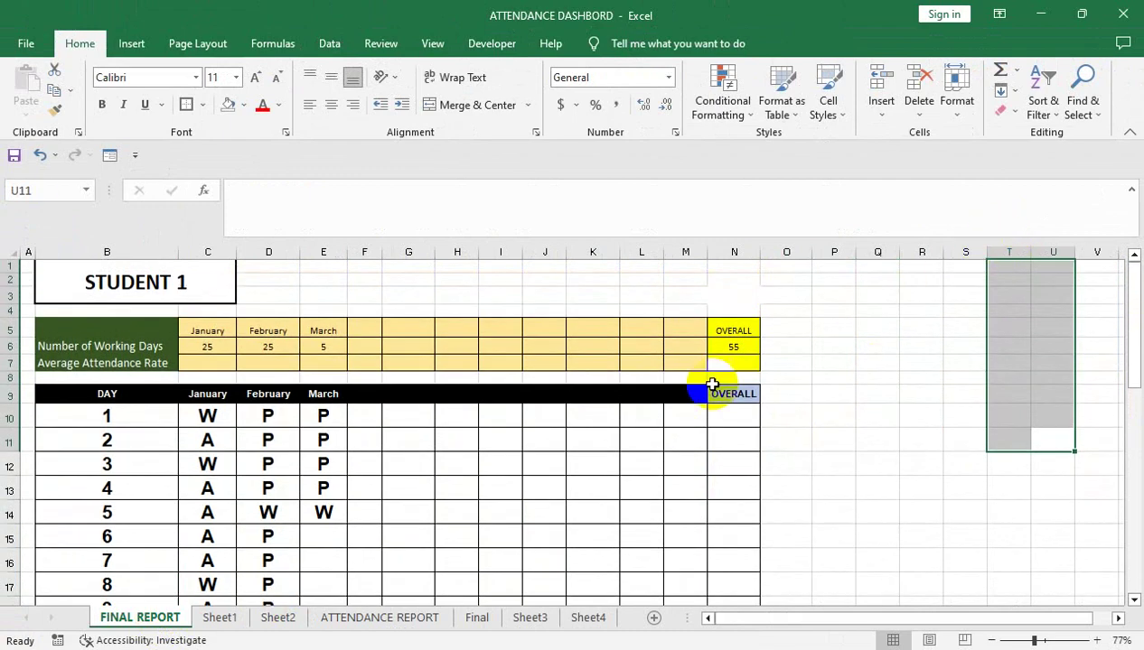
pyautogui.click(209, 416)
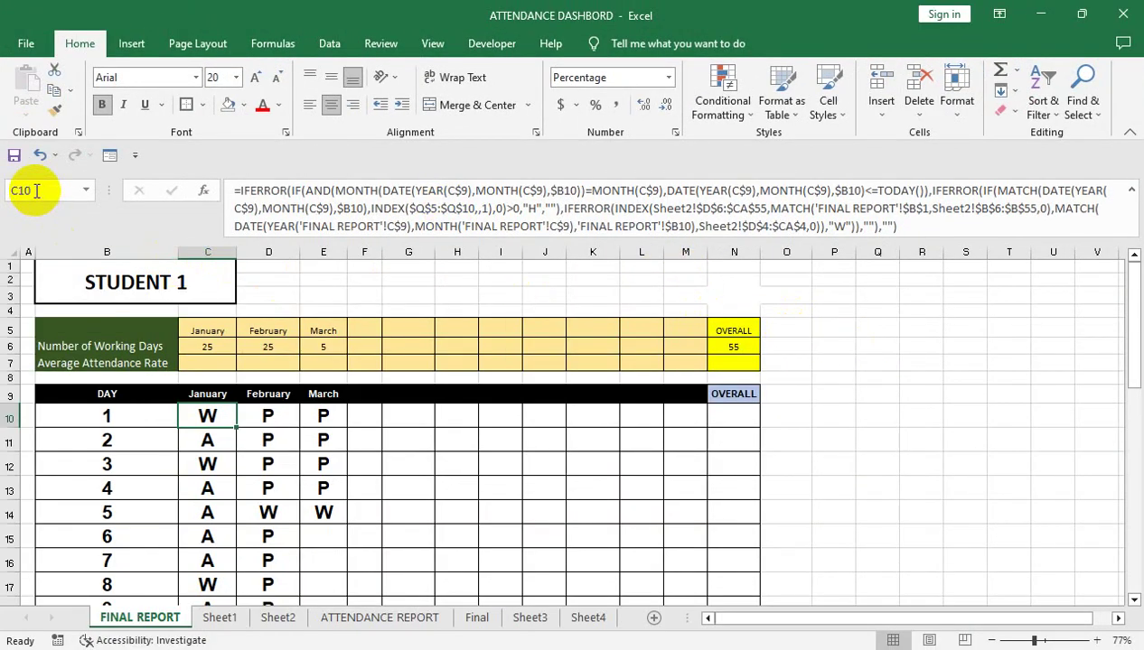
pyautogui.click(36, 191)
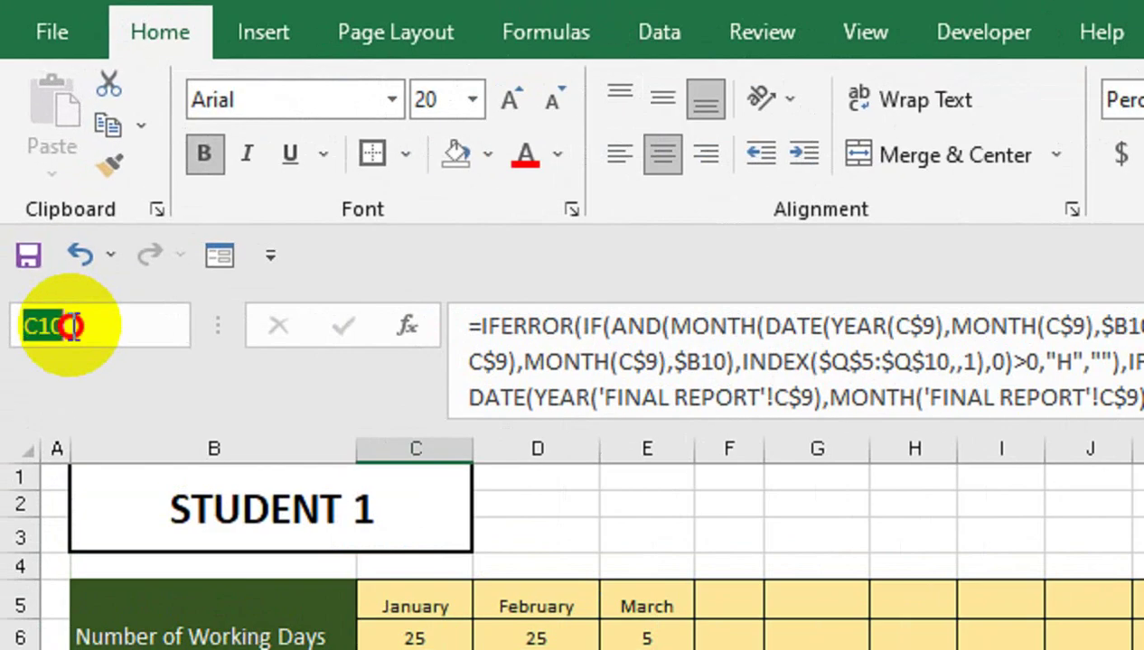
pyautogui.press('Return')
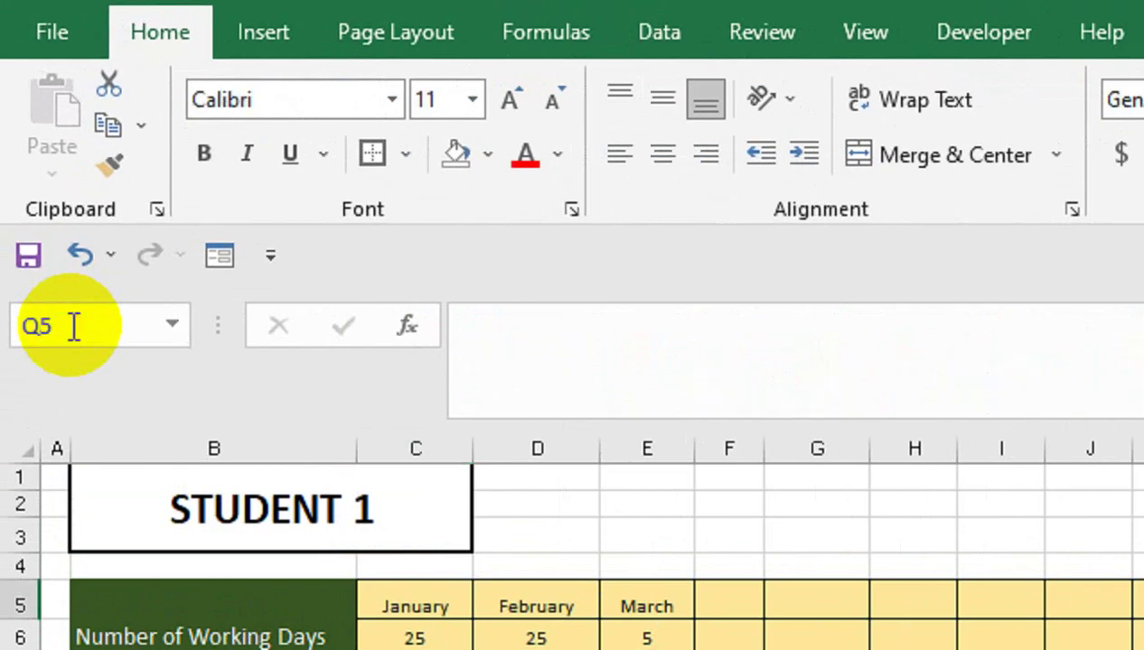
pyautogui.hotkey('shift', 'Down')
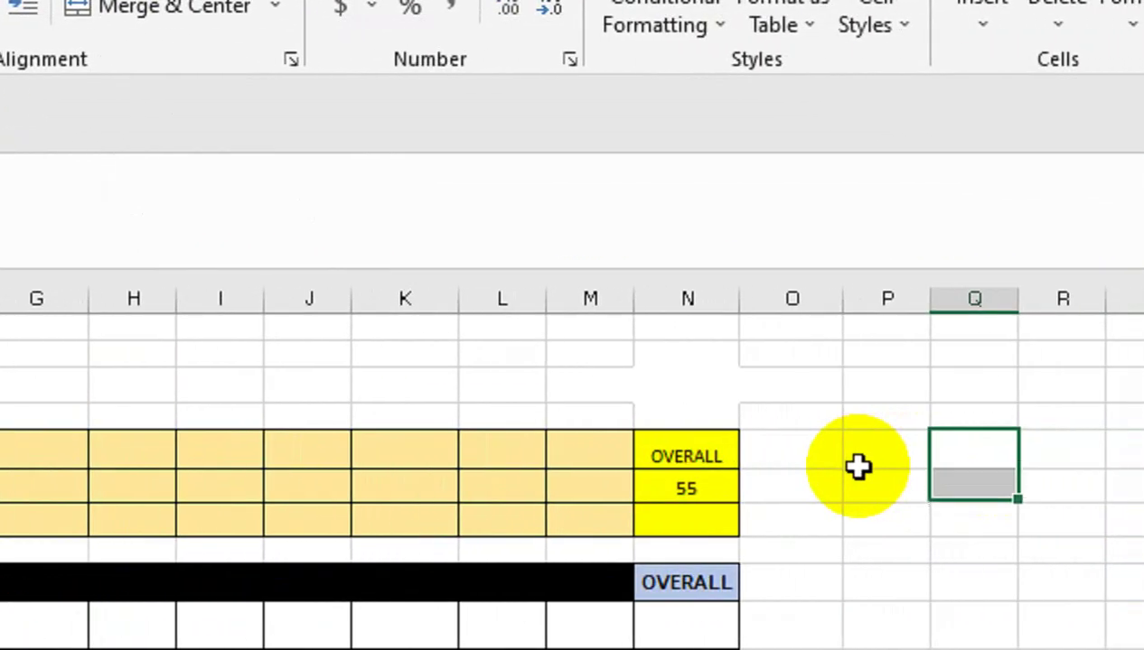
pyautogui.hotkey('shift', 'Down')
pyautogui.hotkey('shift', 'Down')
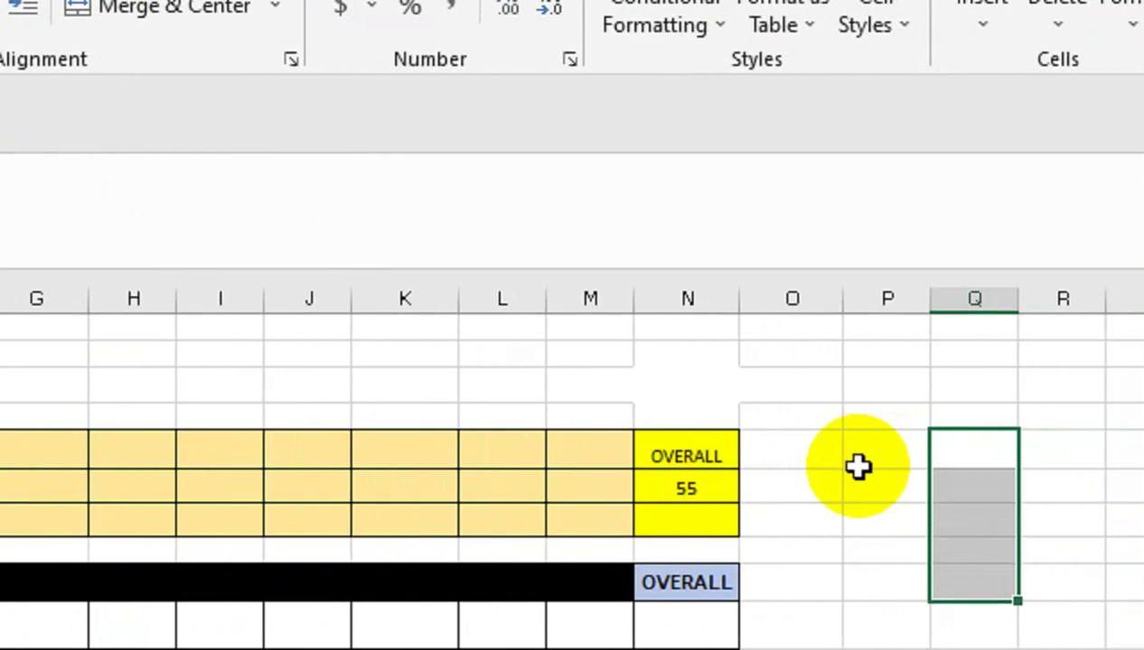
pyautogui.hotkey('shift', 'Down')
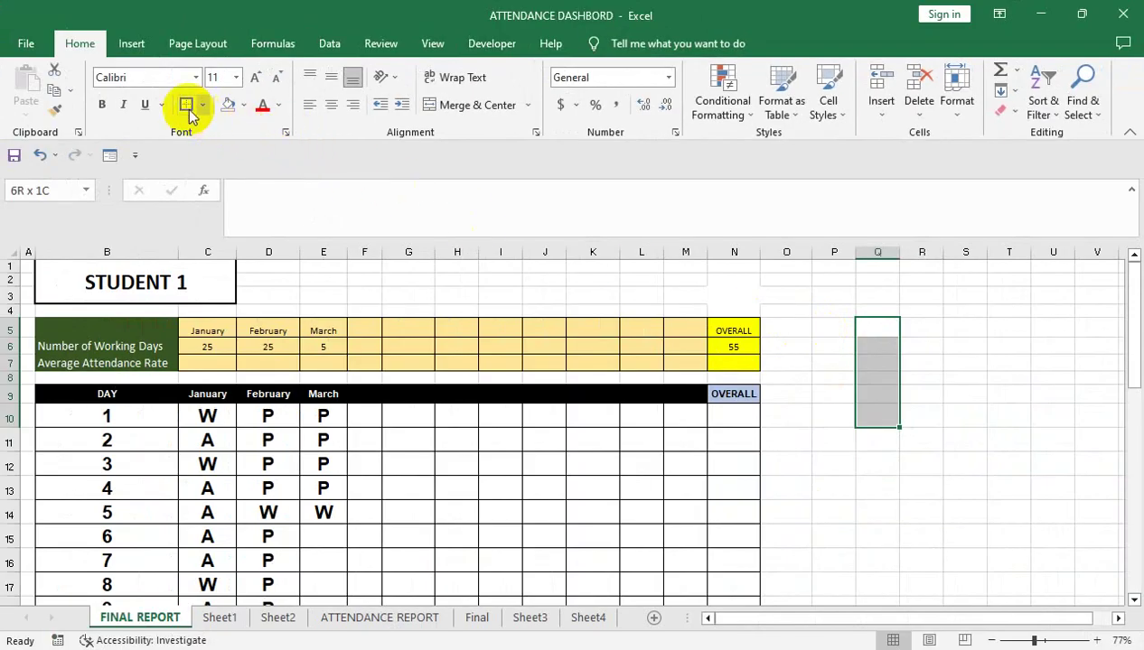
pyautogui.click(204, 105)
pyautogui.click(225, 257)
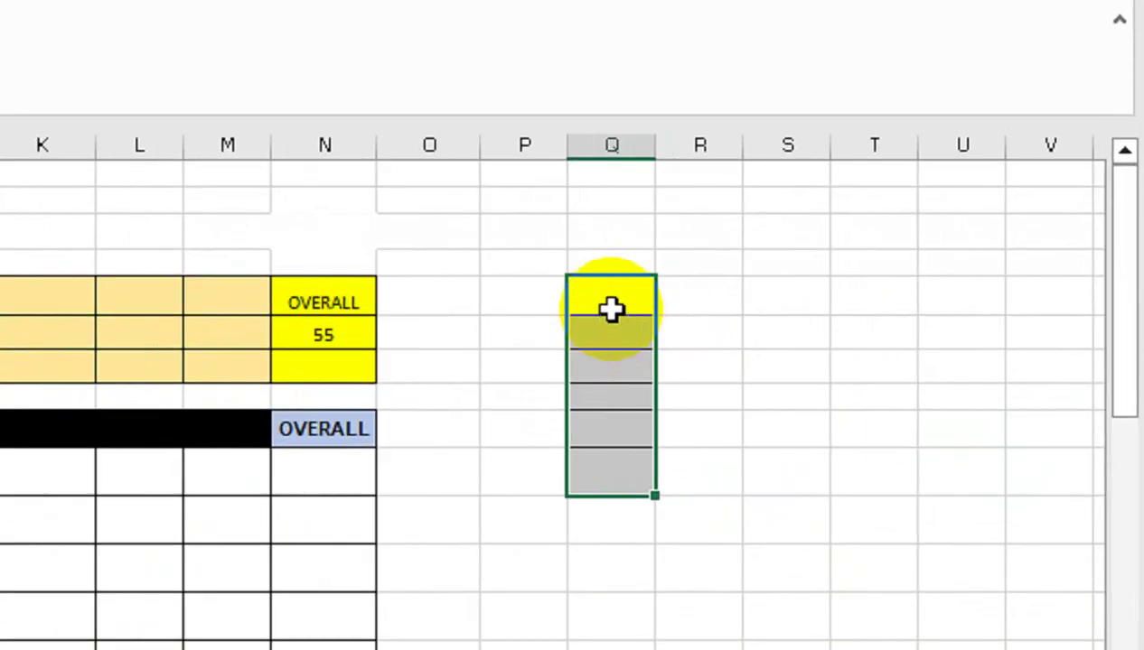
# Step: Enter holiday date 2-Feb-23 in Q5 so February day 2 shows H
pyautogui.click(611, 309)
pyautogui.write('2-FEB-23')
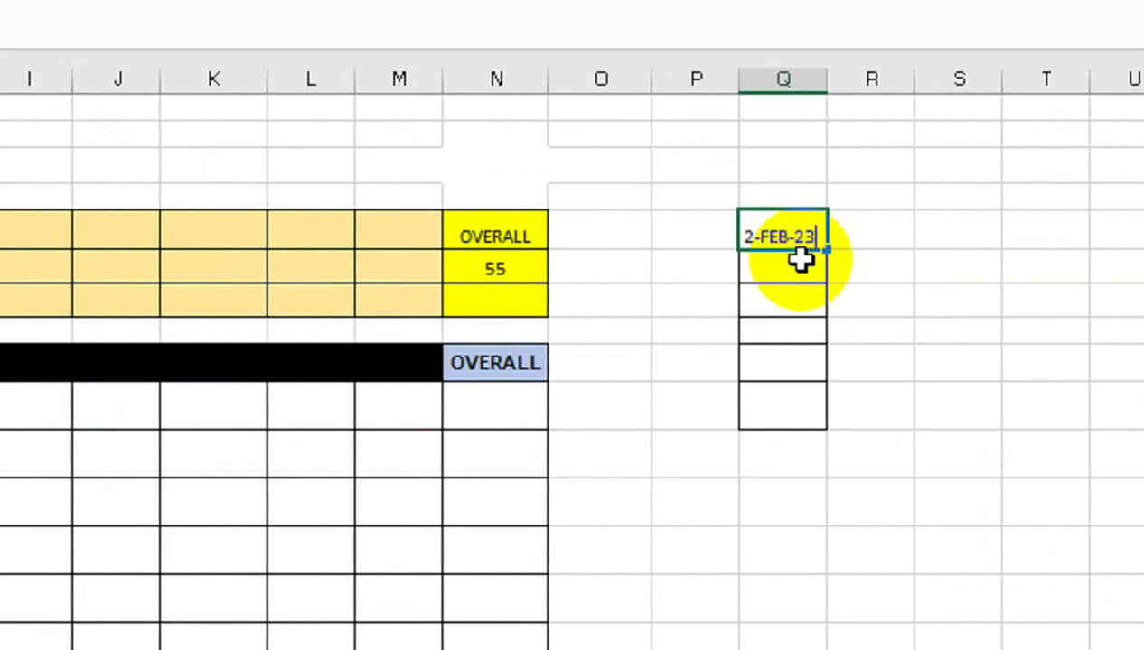
pyautogui.press('Return')
pyautogui.click(281, 452)
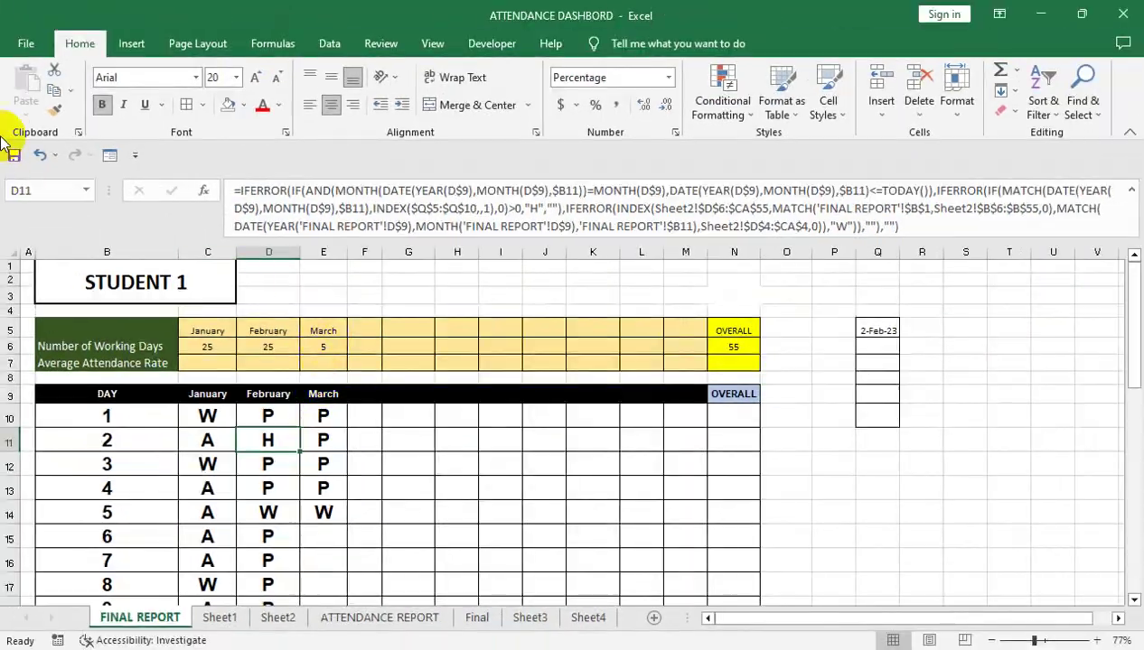
# Step: Choose STUDENT 5 in B1's dropdown and review January's working days and rate cells
pyautogui.click(217, 285)
pyautogui.click(244, 266)
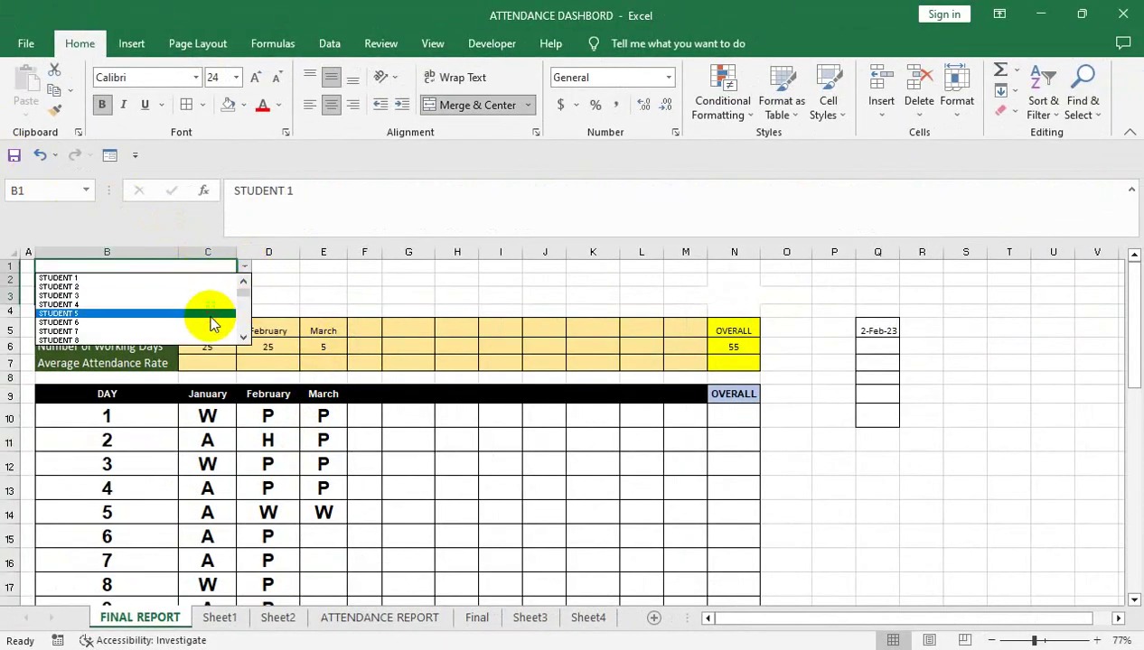
pyautogui.click(209, 307)
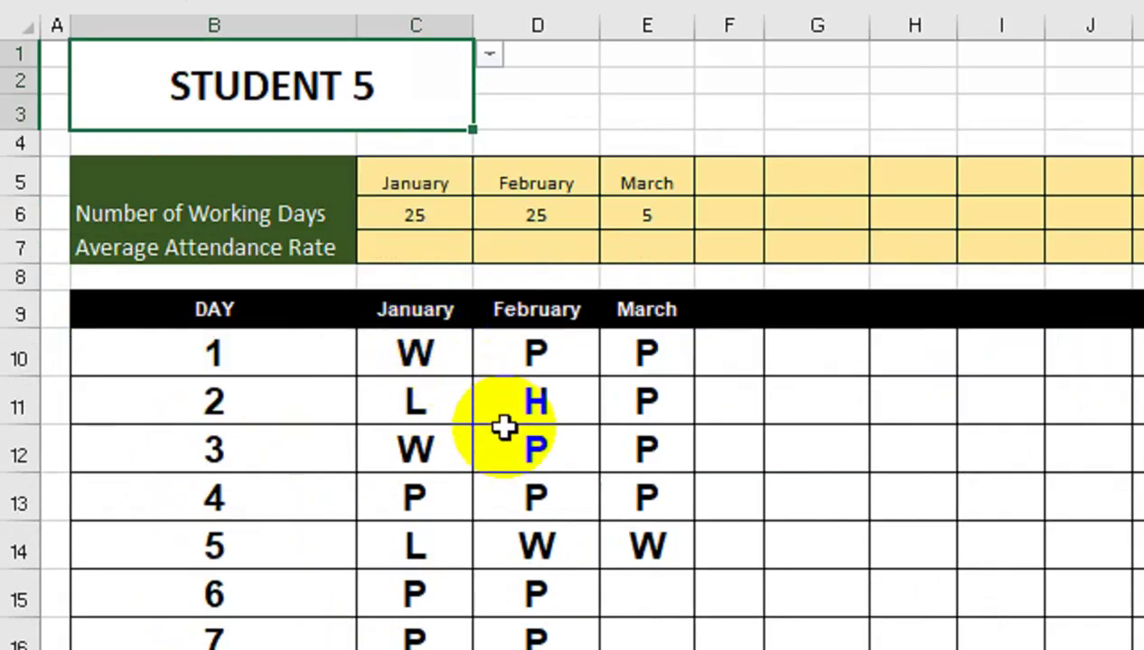
pyautogui.click(628, 351)
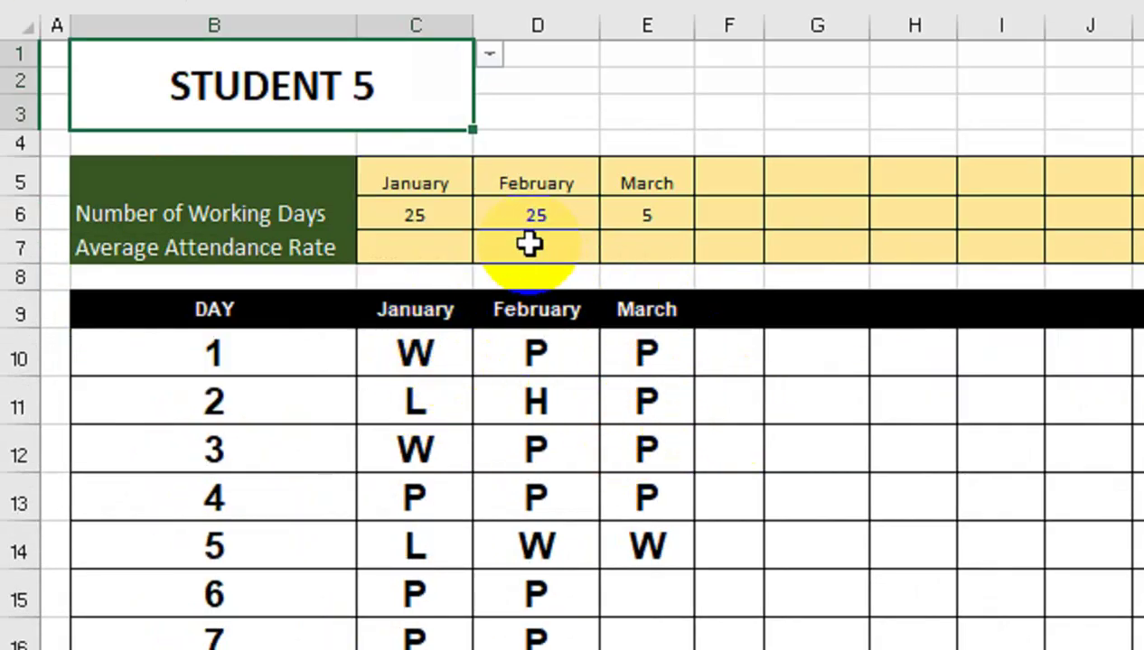
pyautogui.click(421, 228)
pyautogui.click(388, 219)
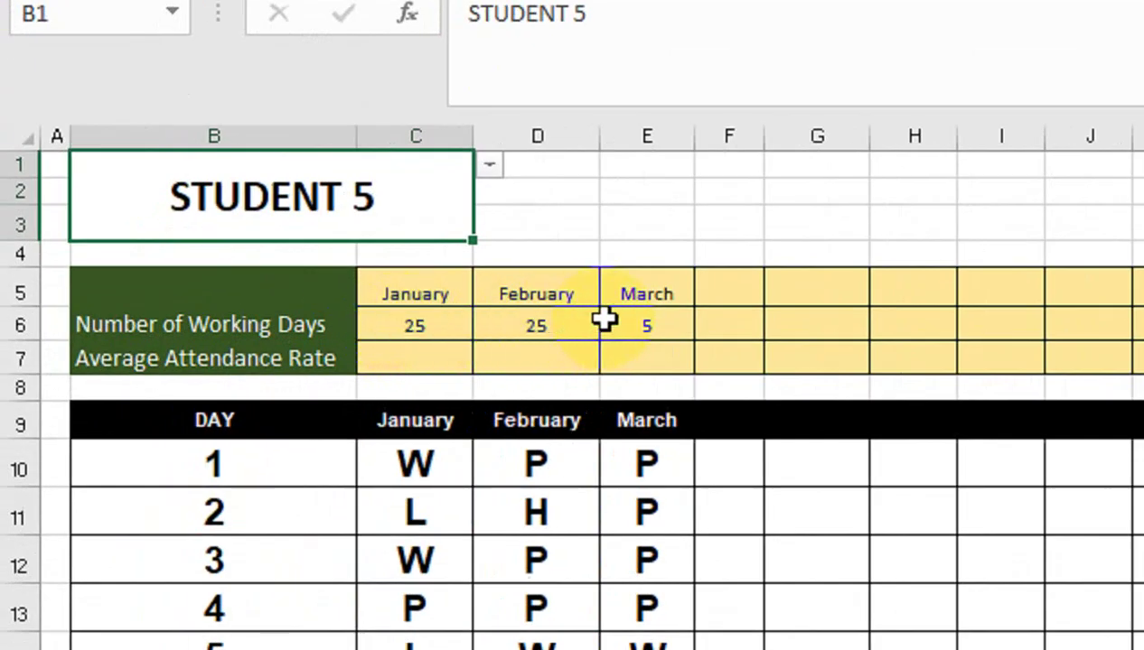
pyautogui.click(284, 359)
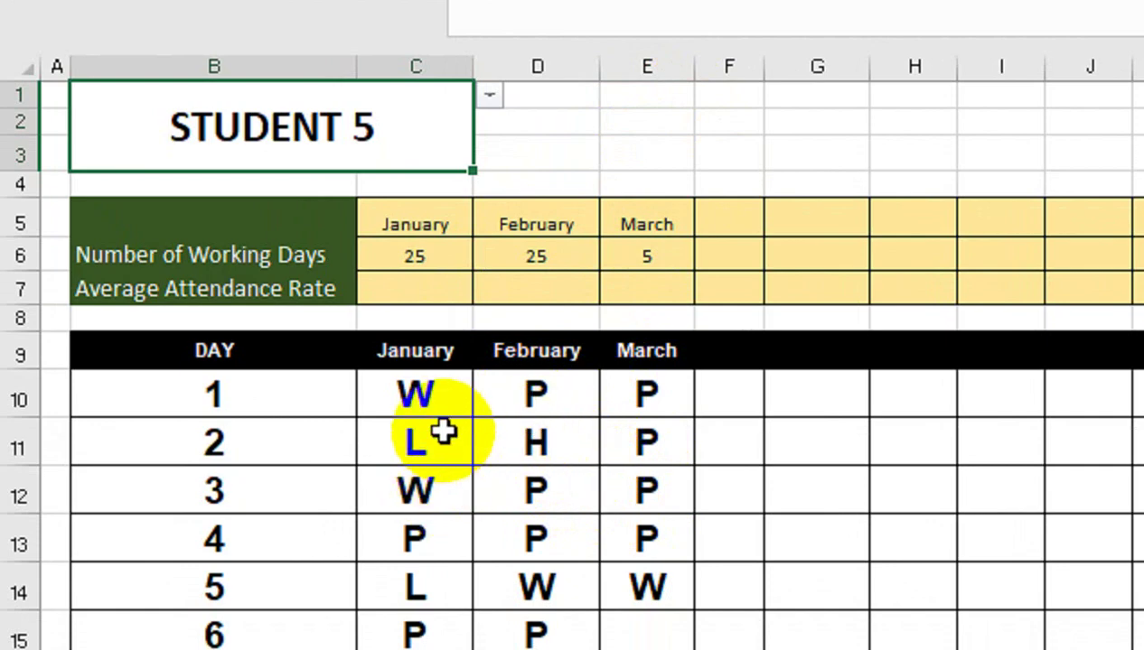
# Step: Enter =COUNTIF(C10:C40,"P") in C7 to count January's present days
pyautogui.click(410, 282)
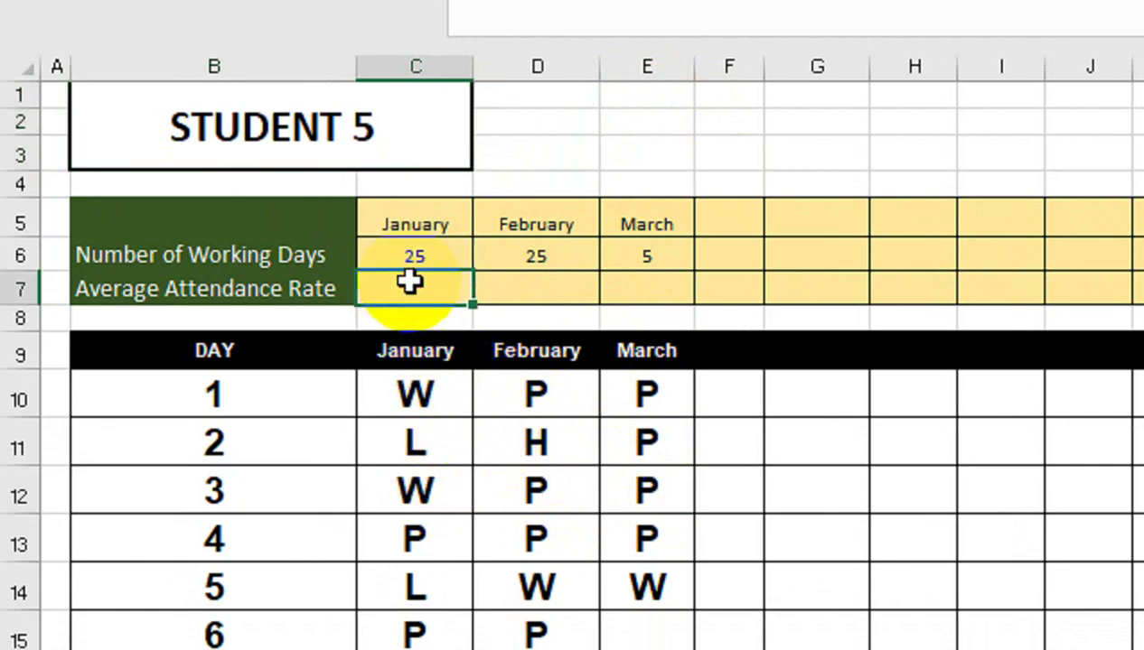
pyautogui.write('=COUNT')
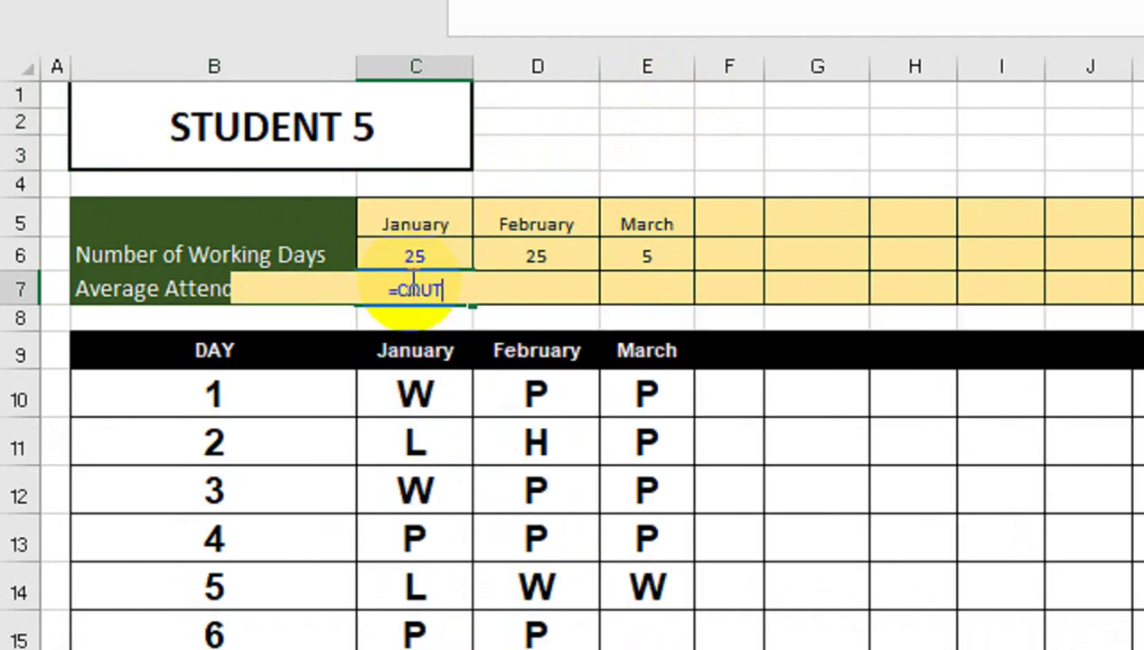
pyautogui.press('BackSpace')
pyautogui.press('BackSpace')
pyautogui.press('BackSpace')
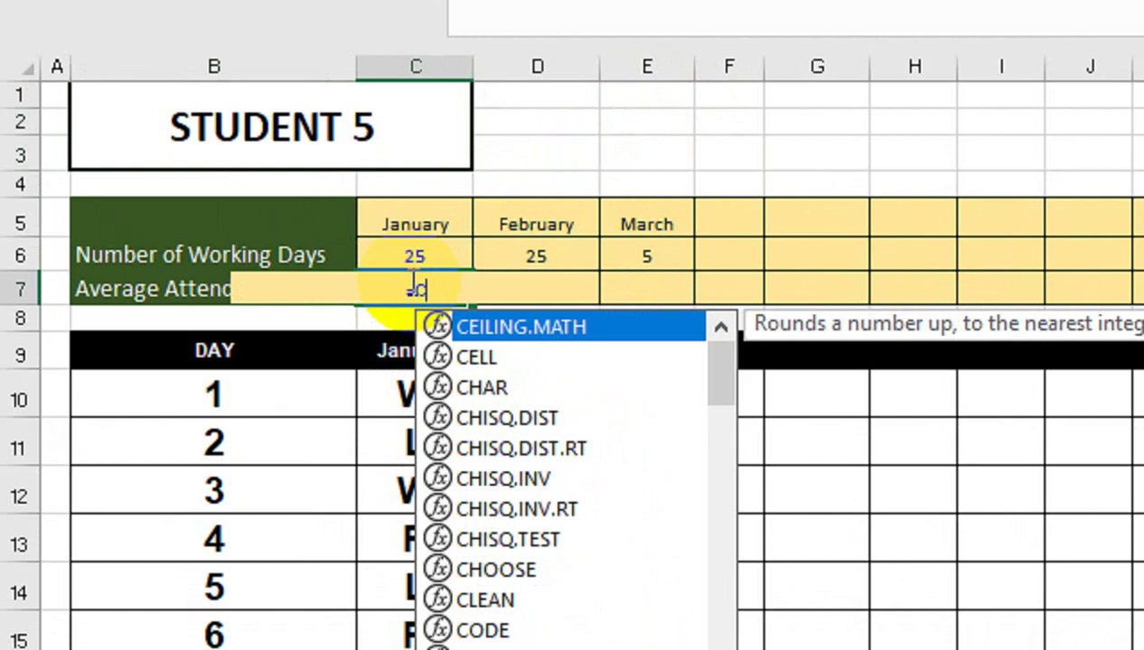
pyautogui.write('c')
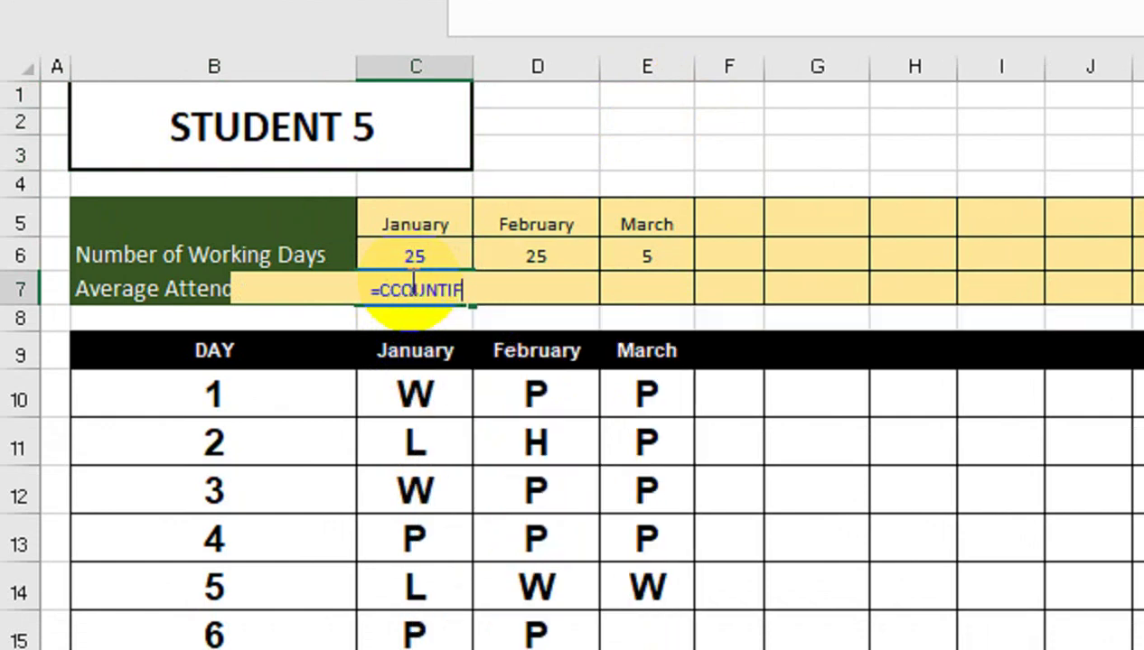
pyautogui.press('Tab')
pyautogui.click(409, 283)
pyautogui.write('=C')
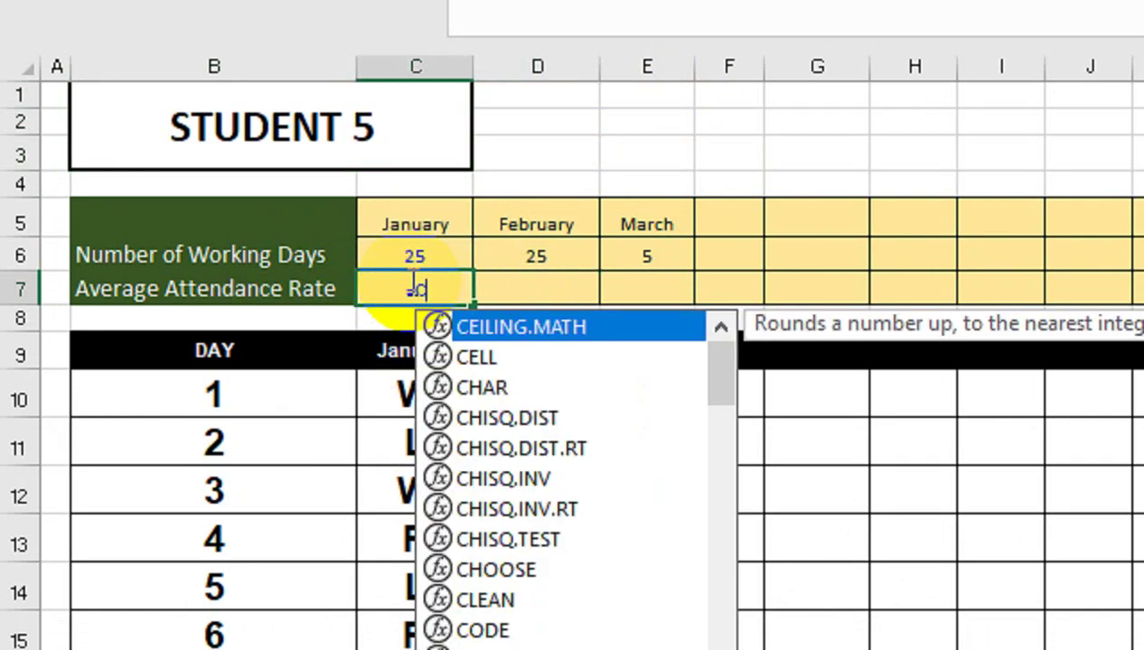
pyautogui.write('OUNTIF(')
pyautogui.press('Down')
pyautogui.press('Down')
pyautogui.press('Down')
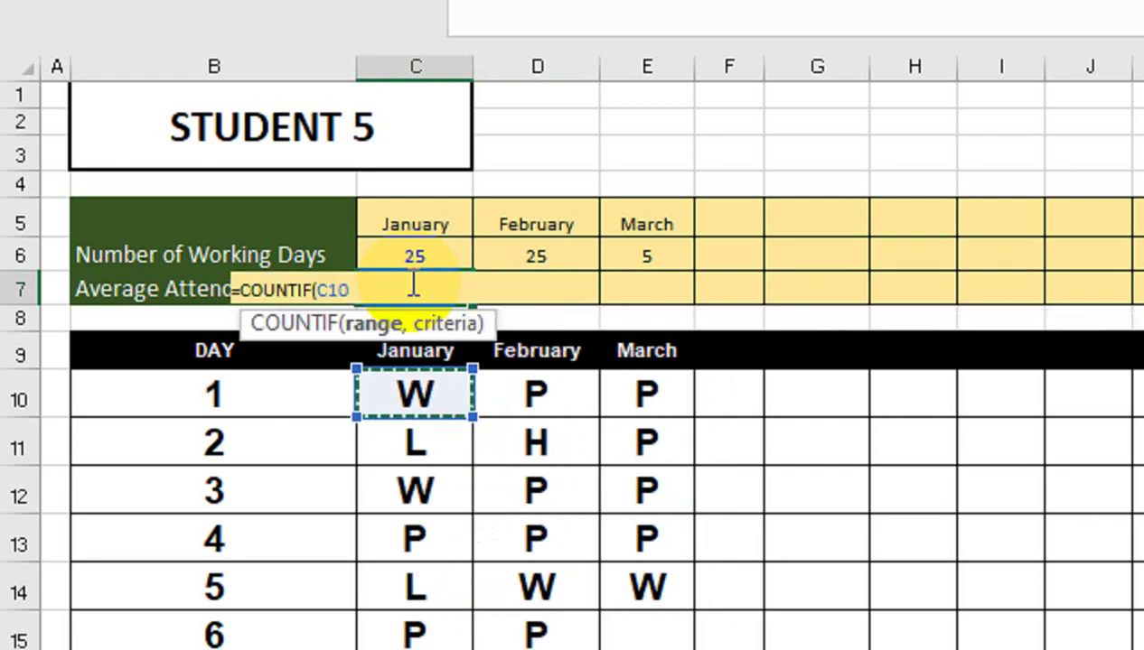
pyautogui.hotkey('ctrl', 'shift', 'Down')
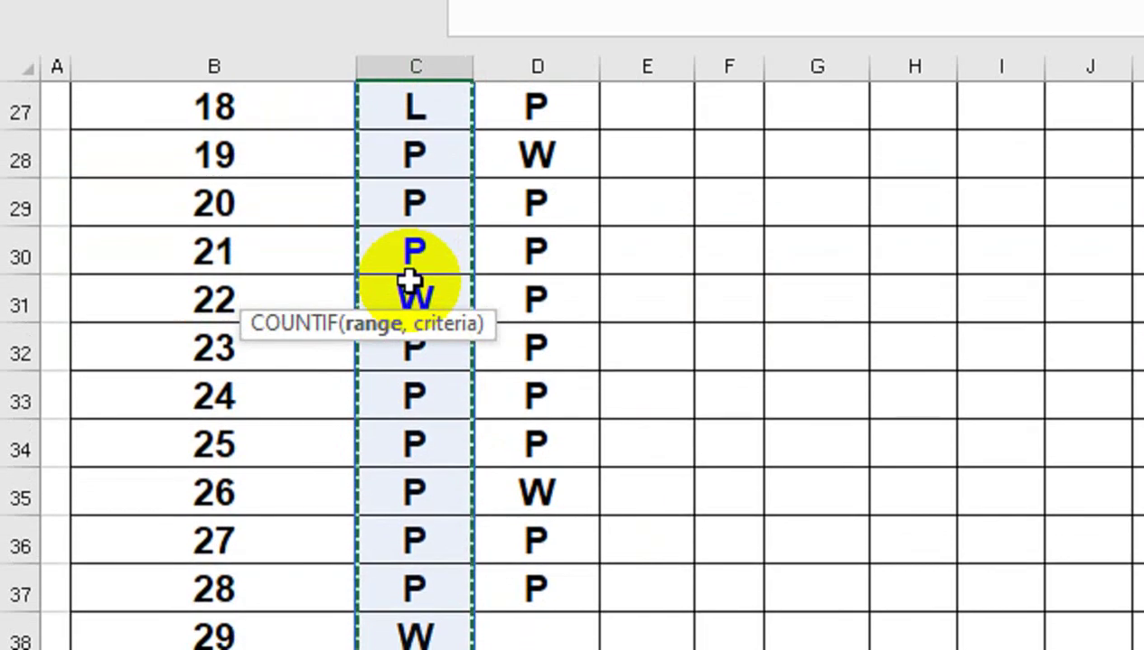
pyautogui.write(',"P')
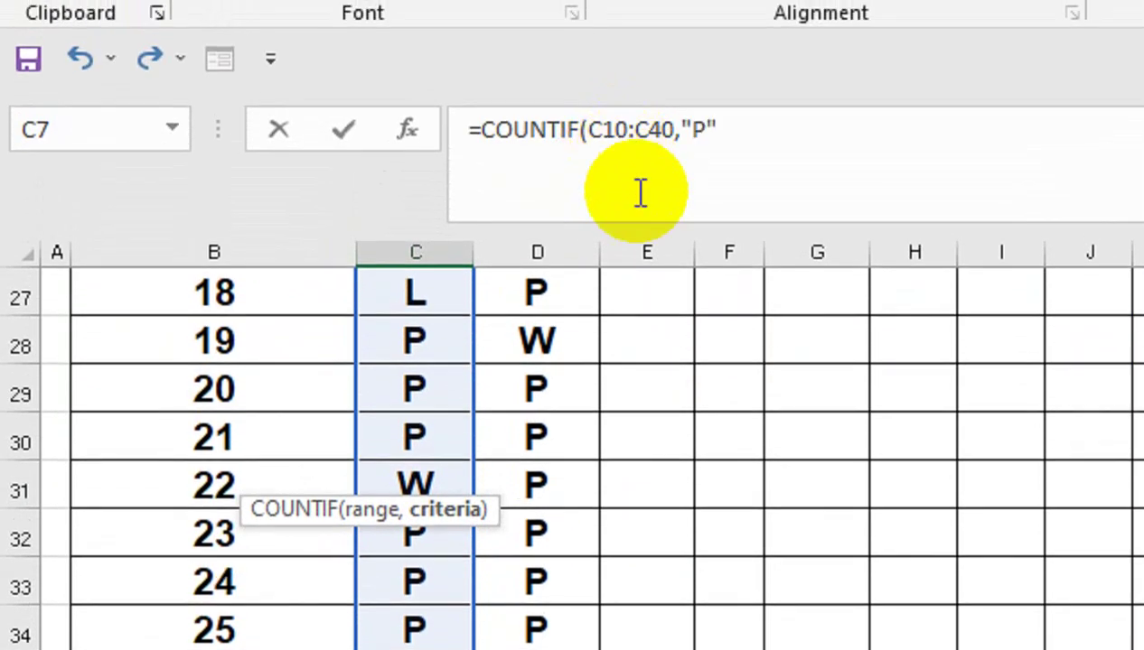
pyautogui.write(')')
pyautogui.press('Return')
# Step: Set C7's number format to General so it shows 20
pyautogui.press('Up')
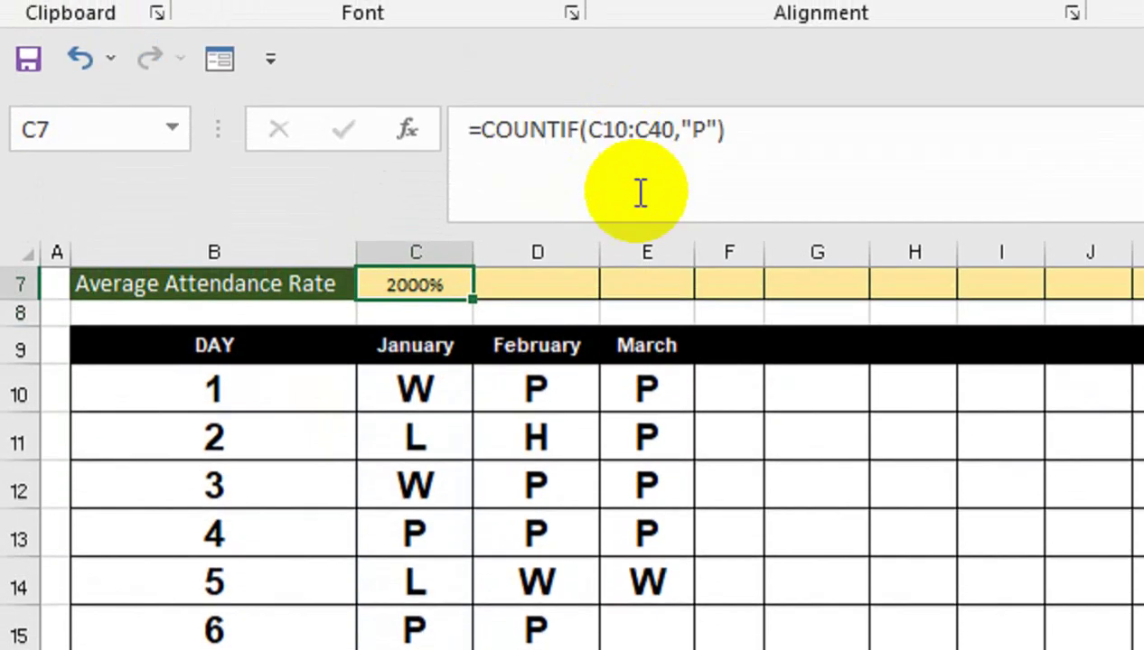
pyautogui.press('Up')
pyautogui.press('Up')
pyautogui.press('Down')
pyautogui.press('Down')
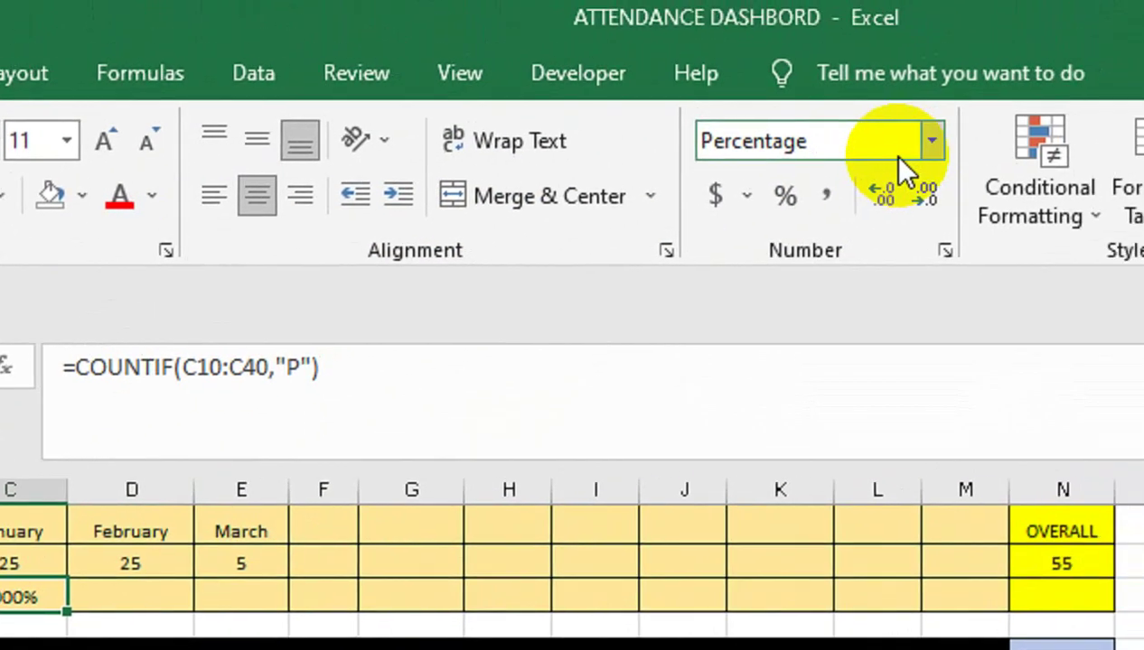
pyautogui.click(853, 155)
pyautogui.click(852, 185)
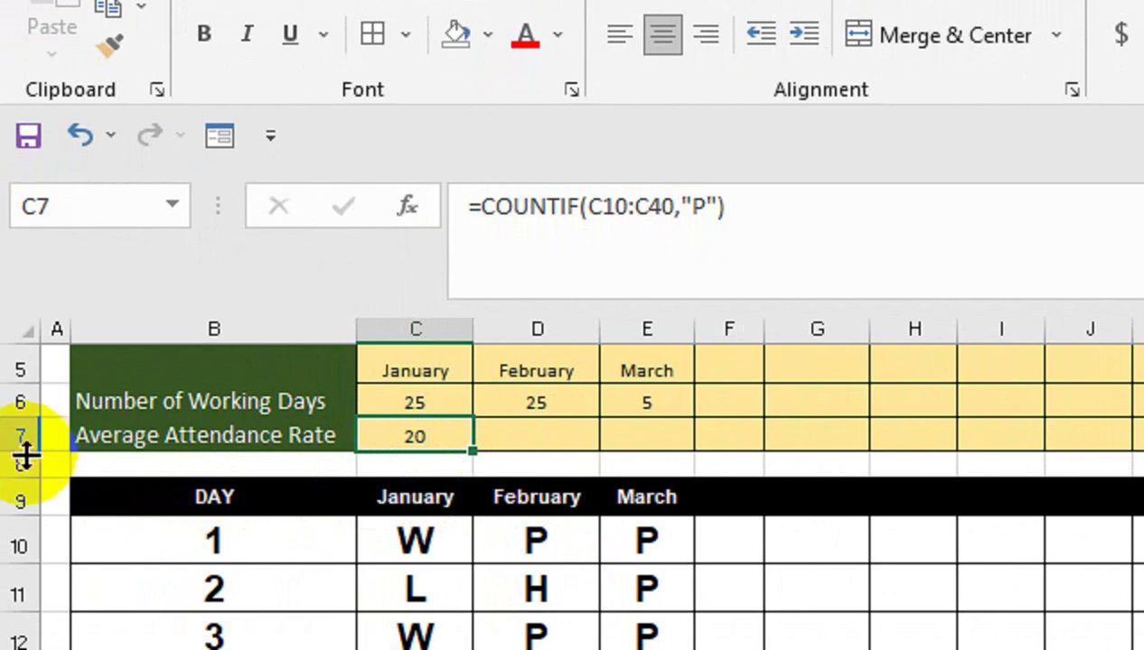
# Step: Insert two blank rows above row 8 and add an ABSENT DAYS label
pyautogui.click(15, 464)
pyautogui.hotkey('ctrl', 'shift', '+')
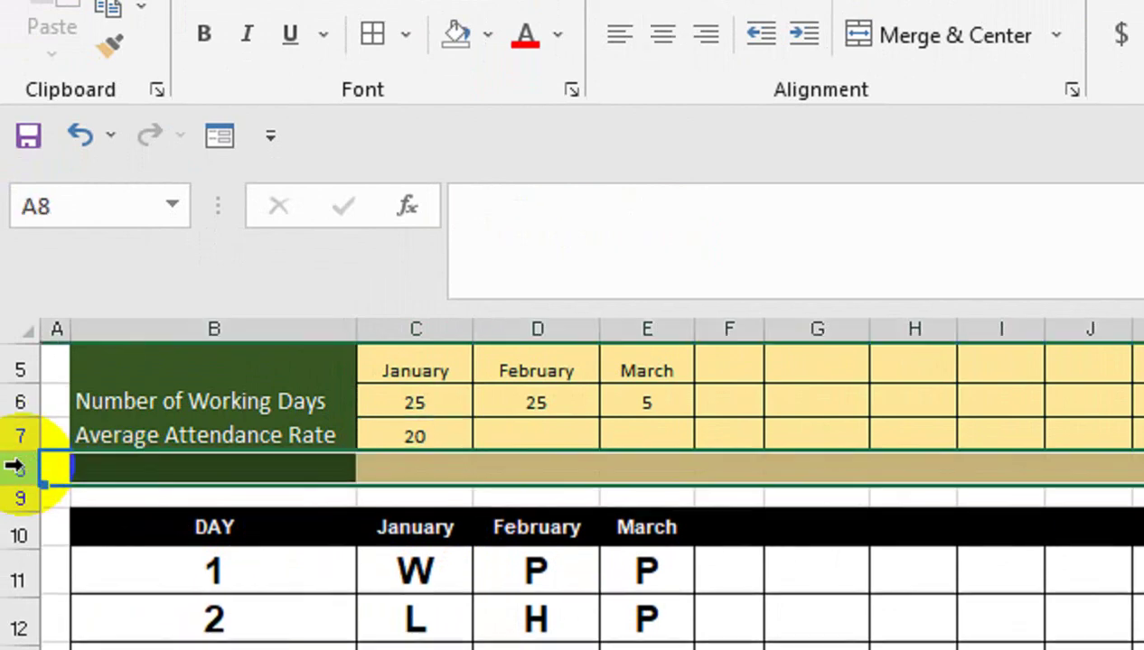
pyautogui.hotkey('ctrl', 'shift', '+')
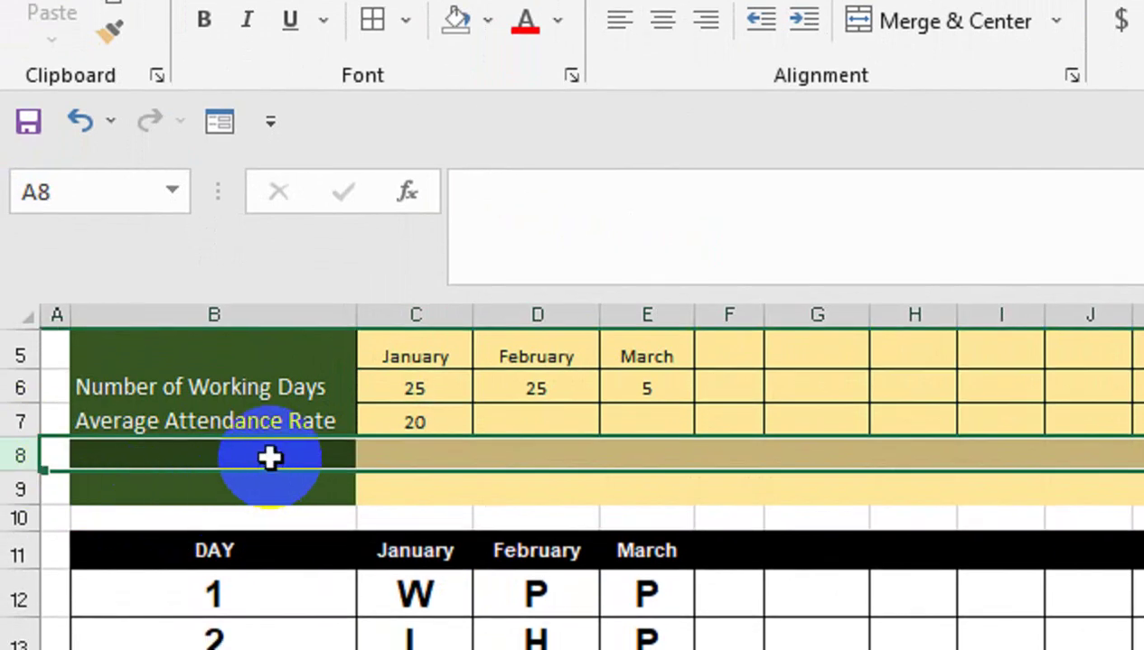
pyautogui.click(268, 457)
pyautogui.write('ABSEN')
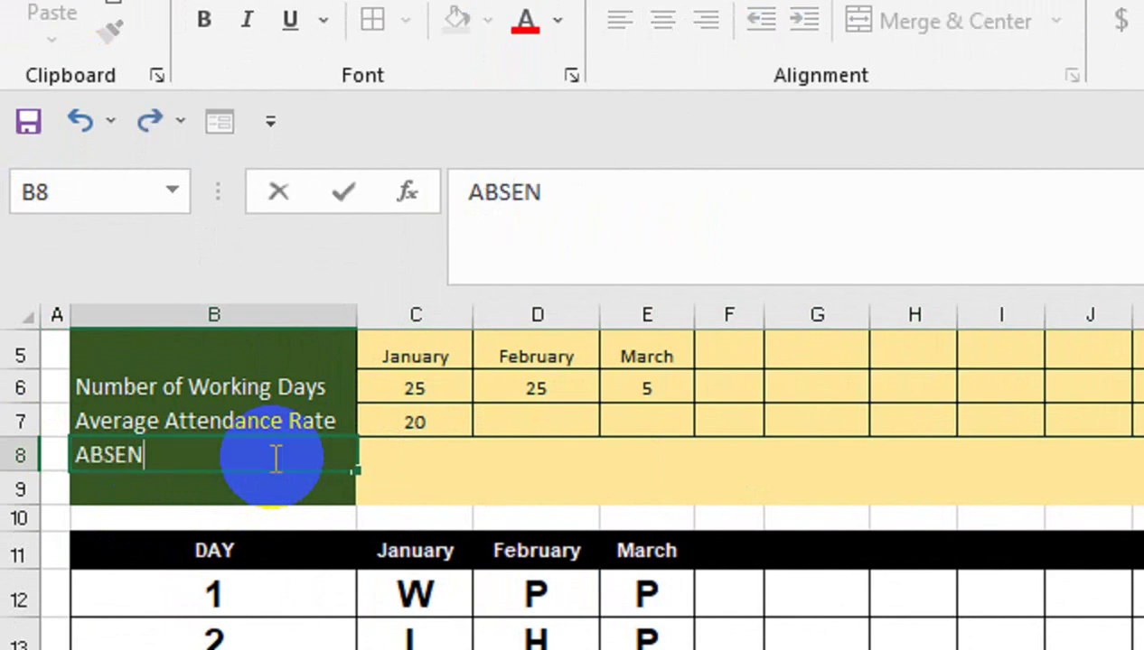
pyautogui.write('T DAYS')
pyautogui.press('Return')
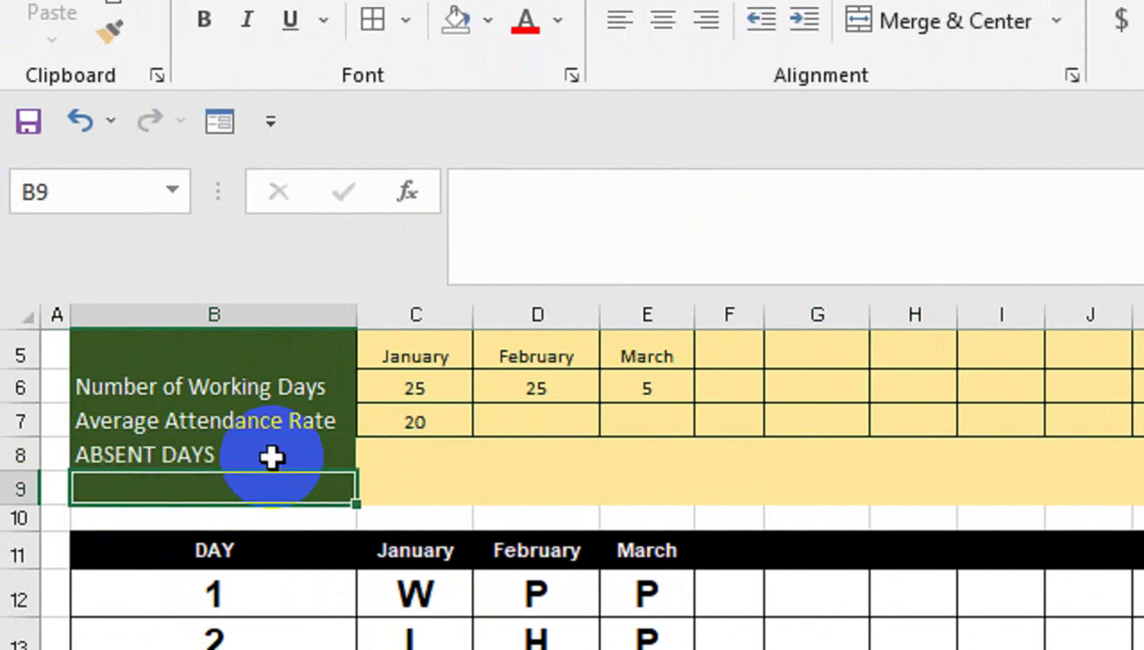
# Step: Enter =COUNTIF(C12:C42,"A") in C8 to count January's absent days, showing 0
pyautogui.press('Up')
pyautogui.press('Right')
pyautogui.write('=CO')
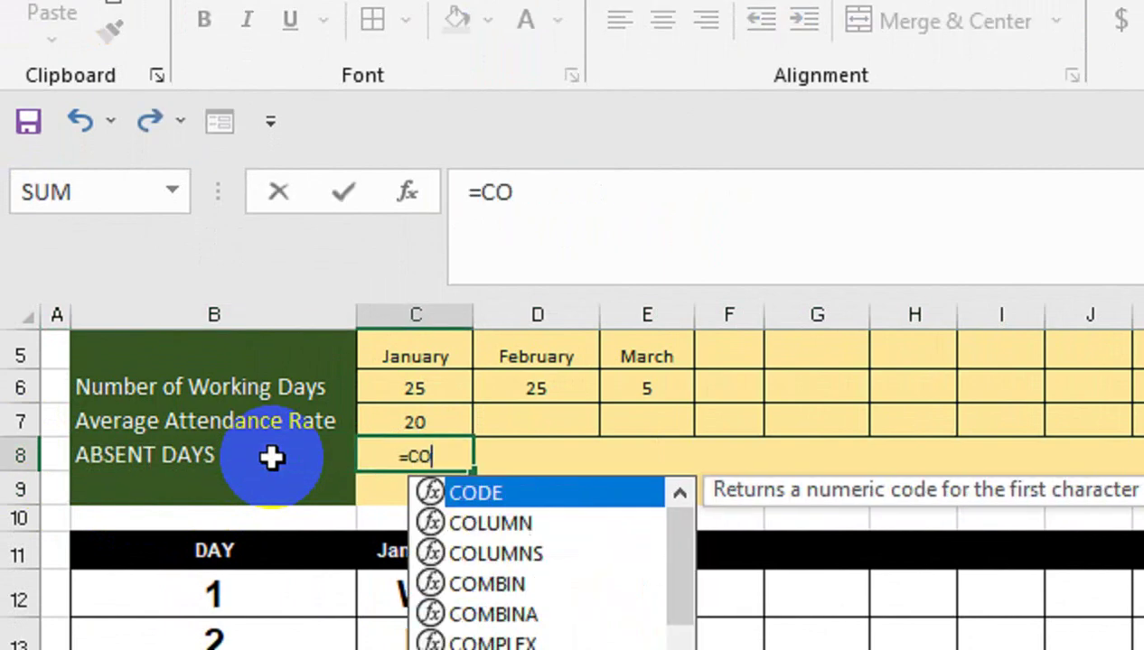
pyautogui.write('UNTIF(')
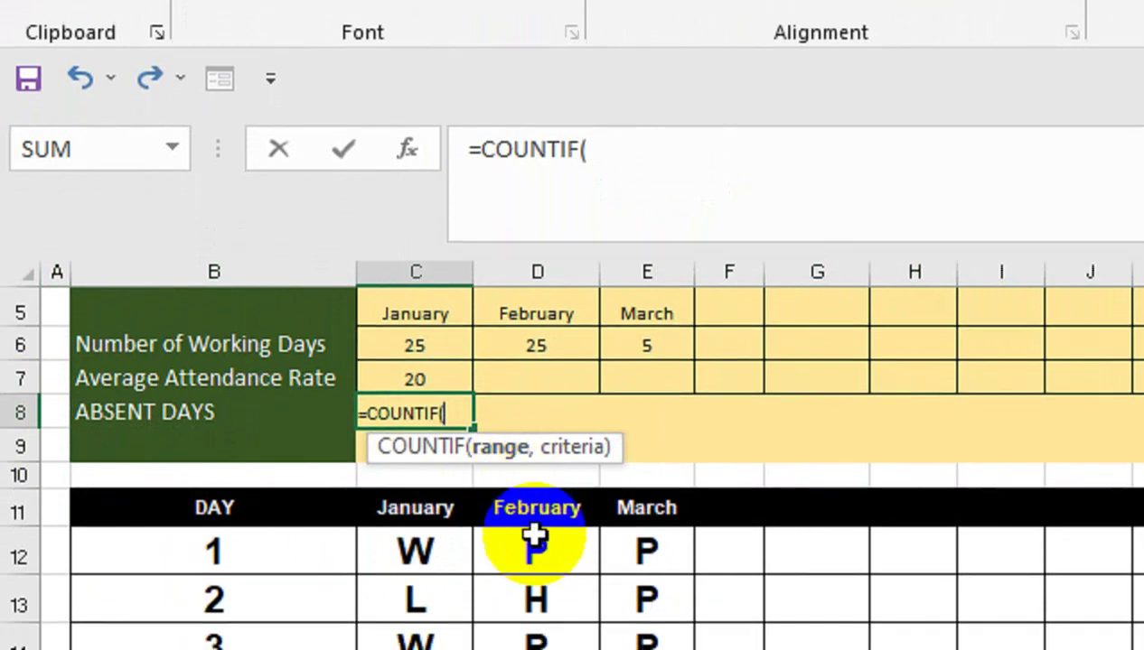
pyautogui.click(442, 493)
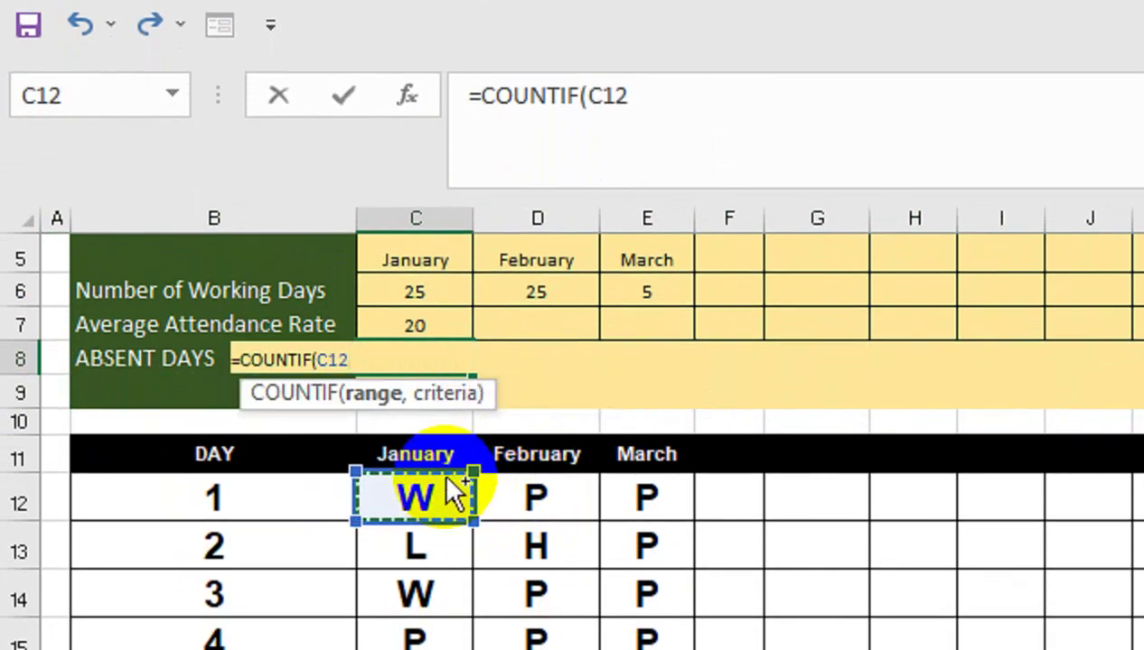
pyautogui.hotkey('ctrl', 'shift', 'Down')
pyautogui.write(':C42,')
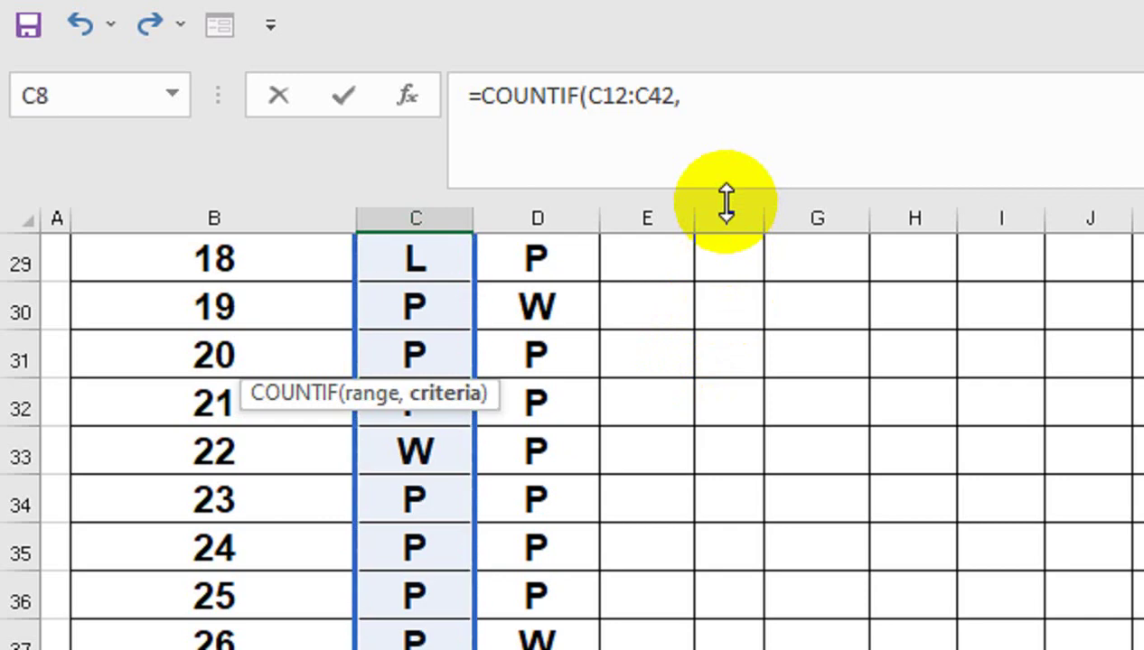
pyautogui.write(')')
pyautogui.press('Return')
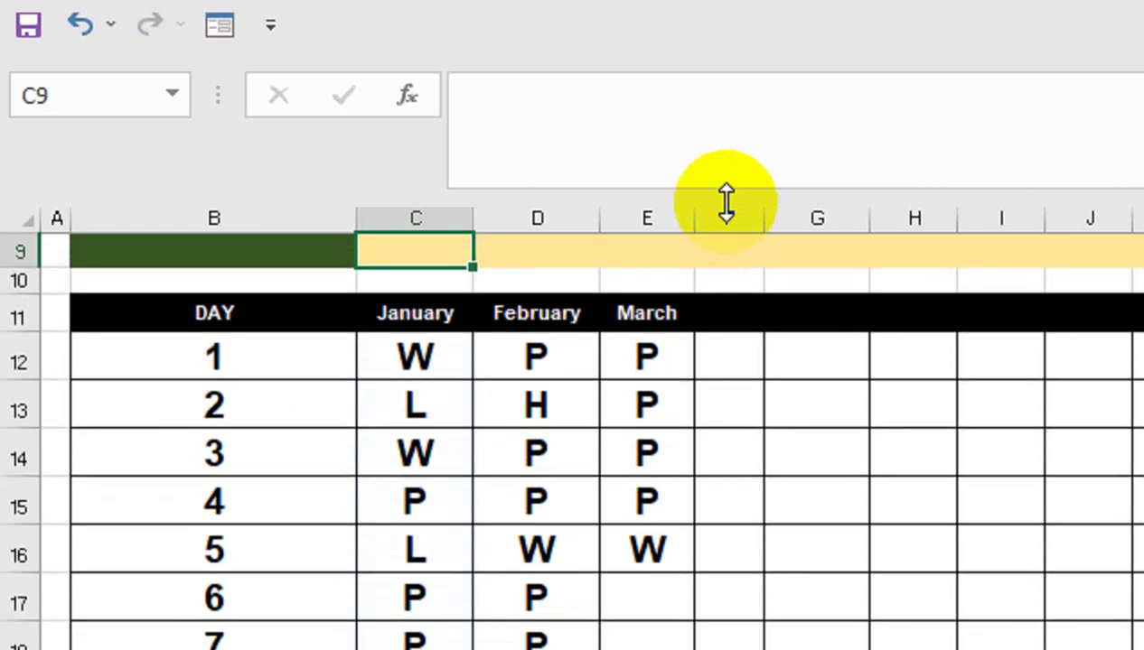
pyautogui.press('Up')
pyautogui.press('Up')
pyautogui.press('Up')
pyautogui.press('Down')
pyautogui.press('Down')
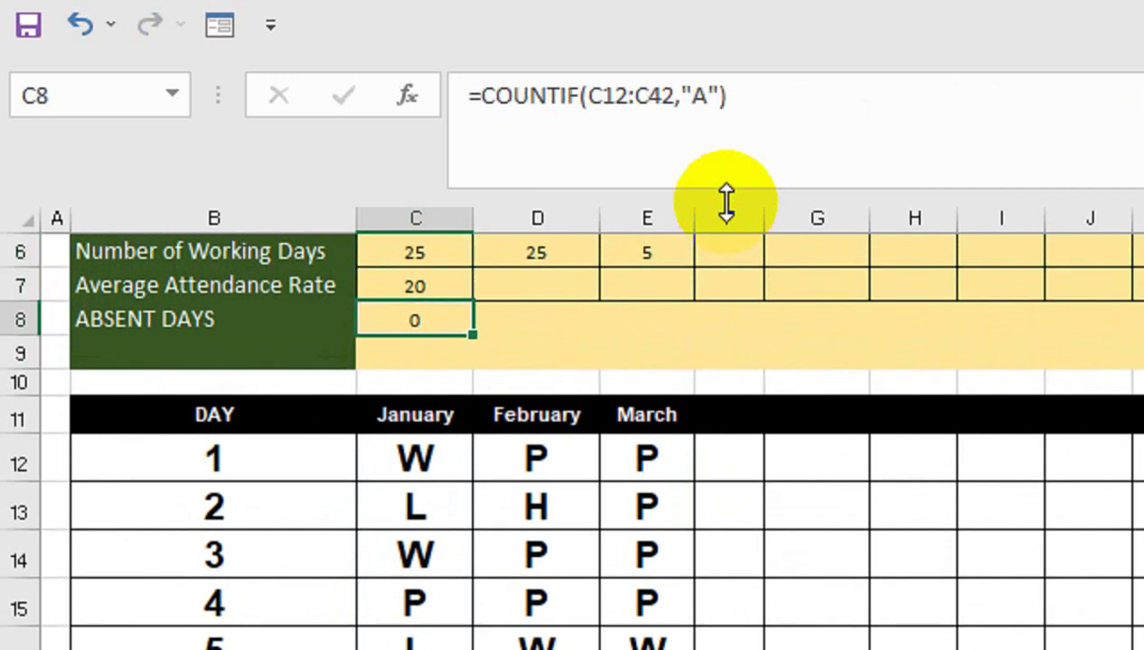
pyautogui.press('Up')
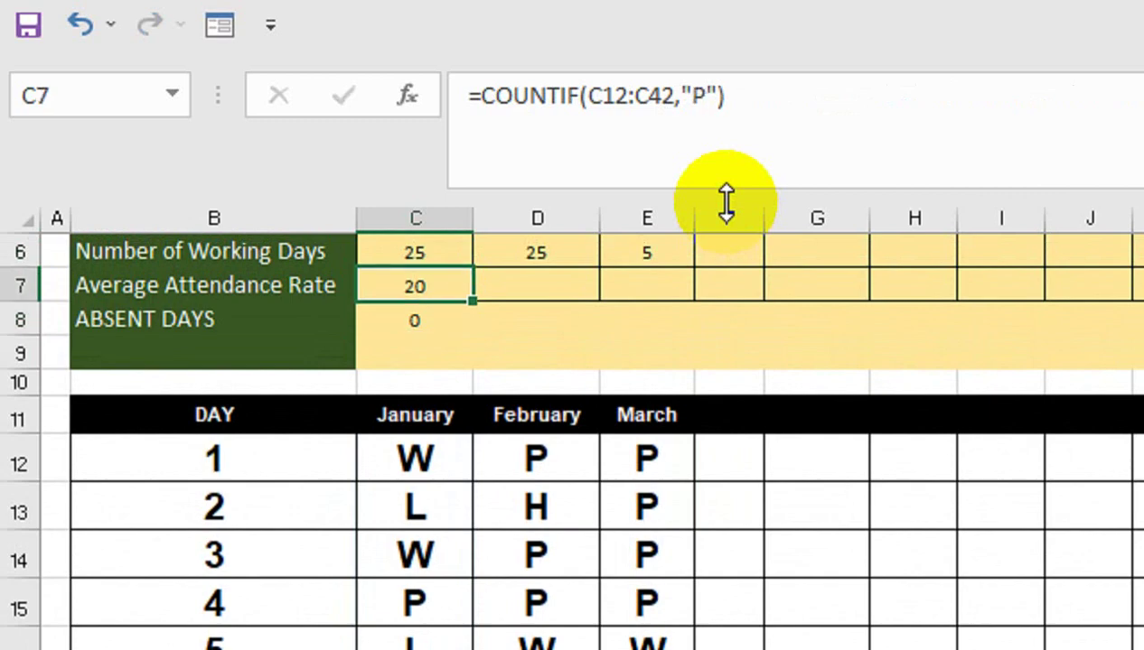
pyautogui.press('Up')
pyautogui.press('Up')
pyautogui.press('Up')
pyautogui.press('Up')
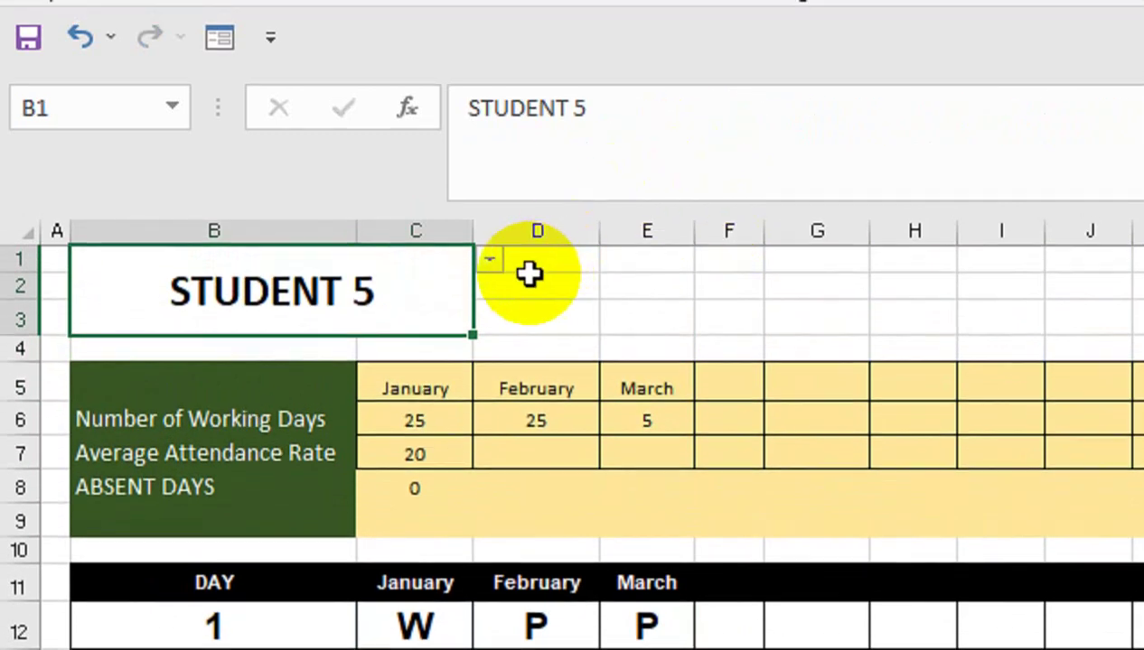
# Step: Pick STUDENT 1 in B1's dropdown and view C7's count of 19 present days
pyautogui.click(489, 249)
pyautogui.click(484, 284)
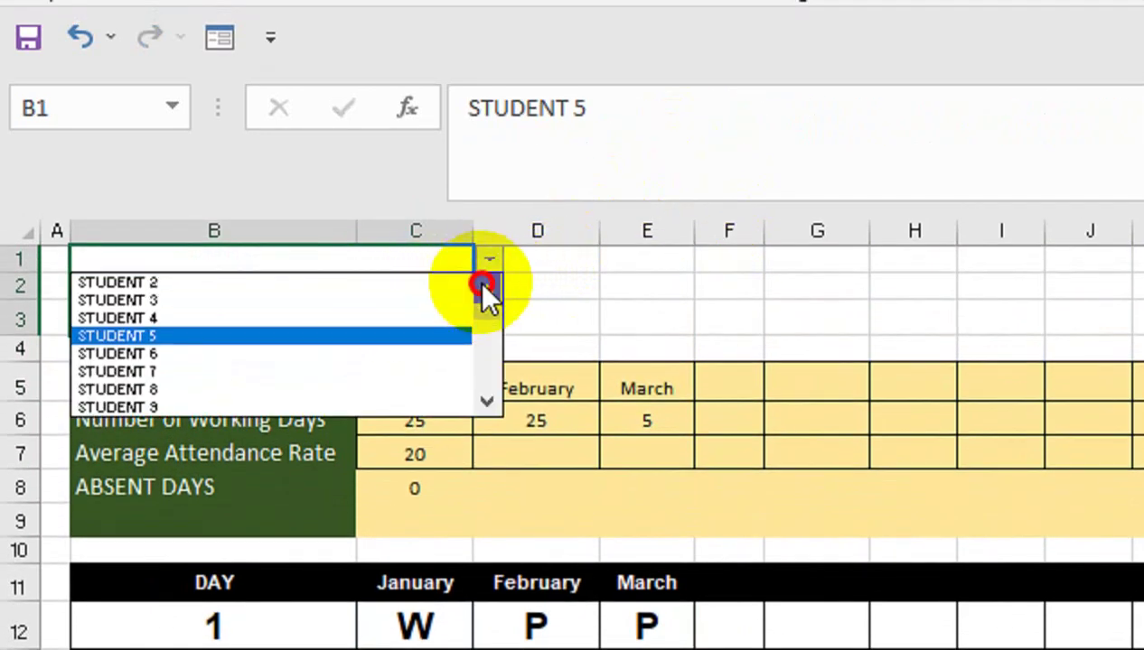
pyautogui.click(437, 281)
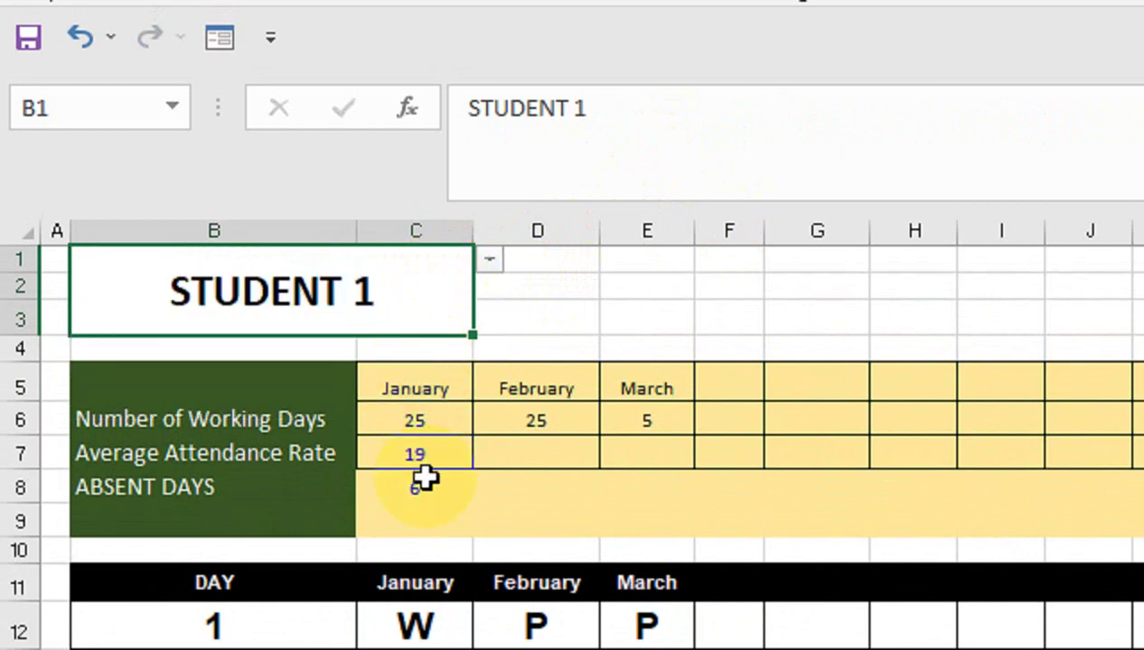
pyautogui.click(428, 443)
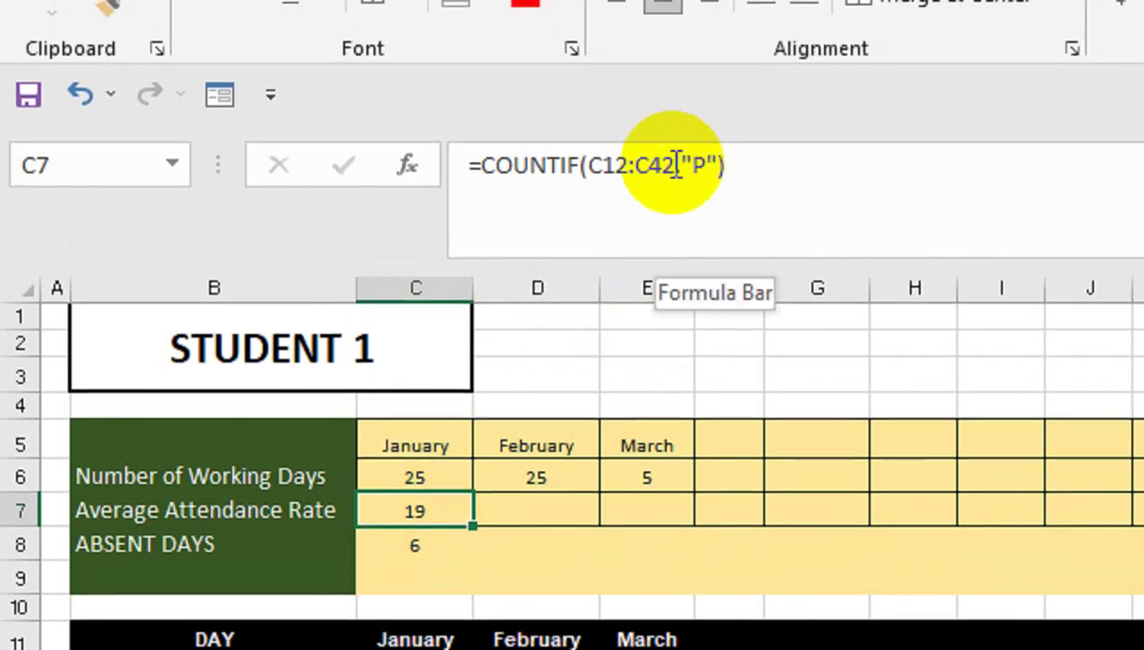
# Step: Lock the present-days range to C$12:C$42 and copy the formula into February
pyautogui.click(589, 95)
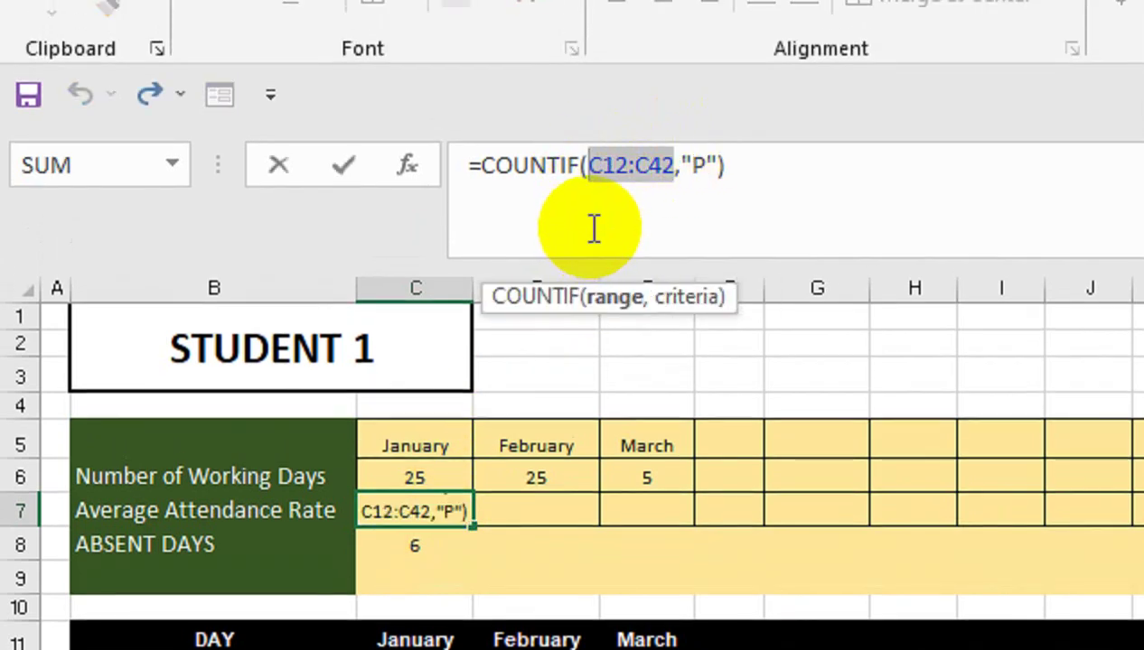
pyautogui.press('F4')
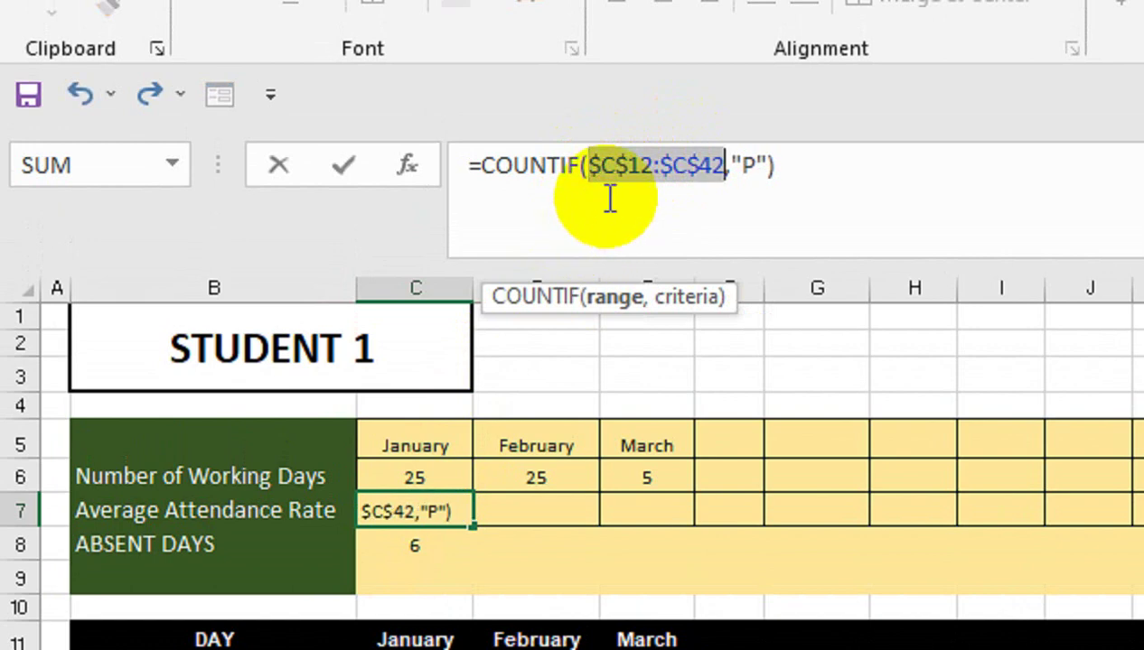
pyautogui.press('F4')
pyautogui.press('Return')
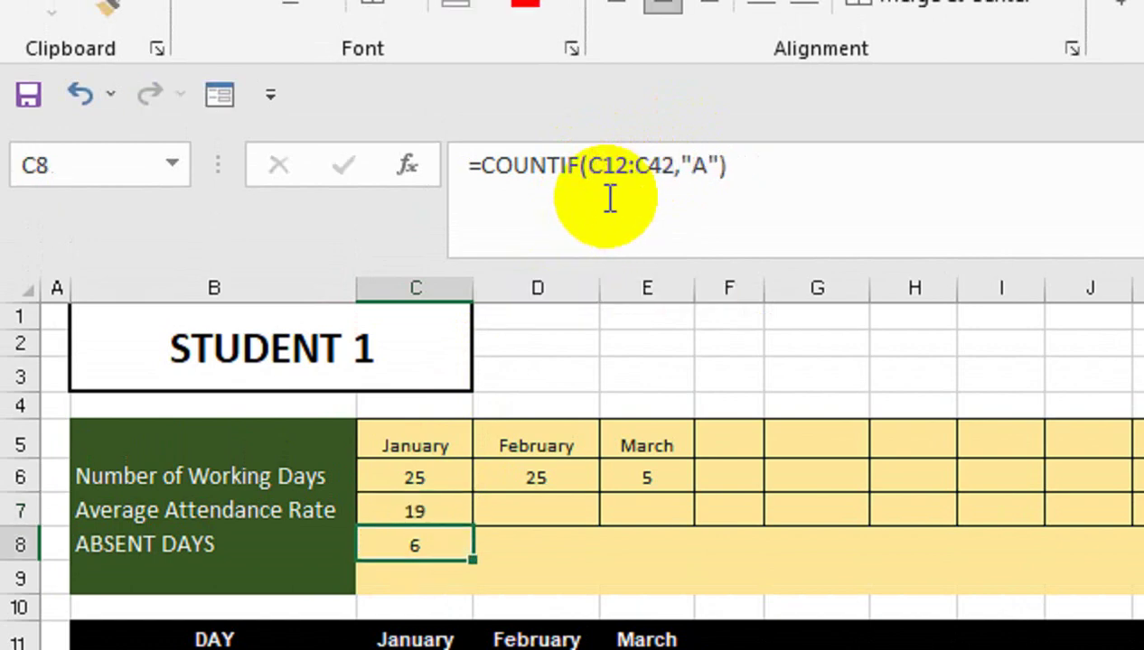
pyautogui.click(421, 509)
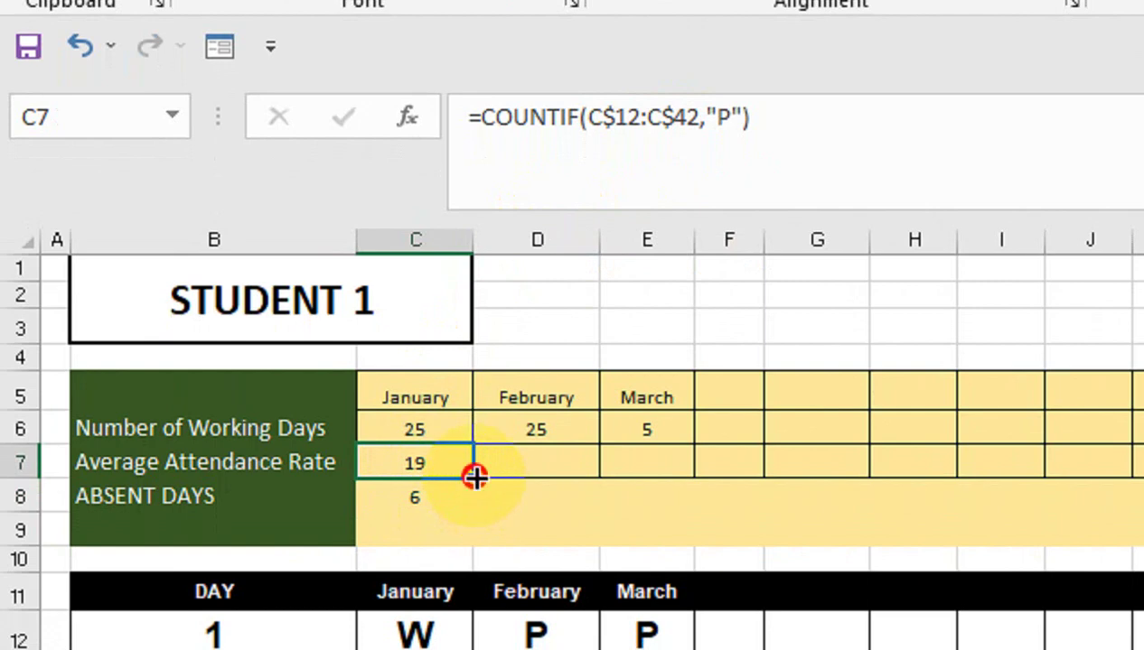
pyautogui.moveTo(475, 476); pyautogui.dragTo(602, 472)
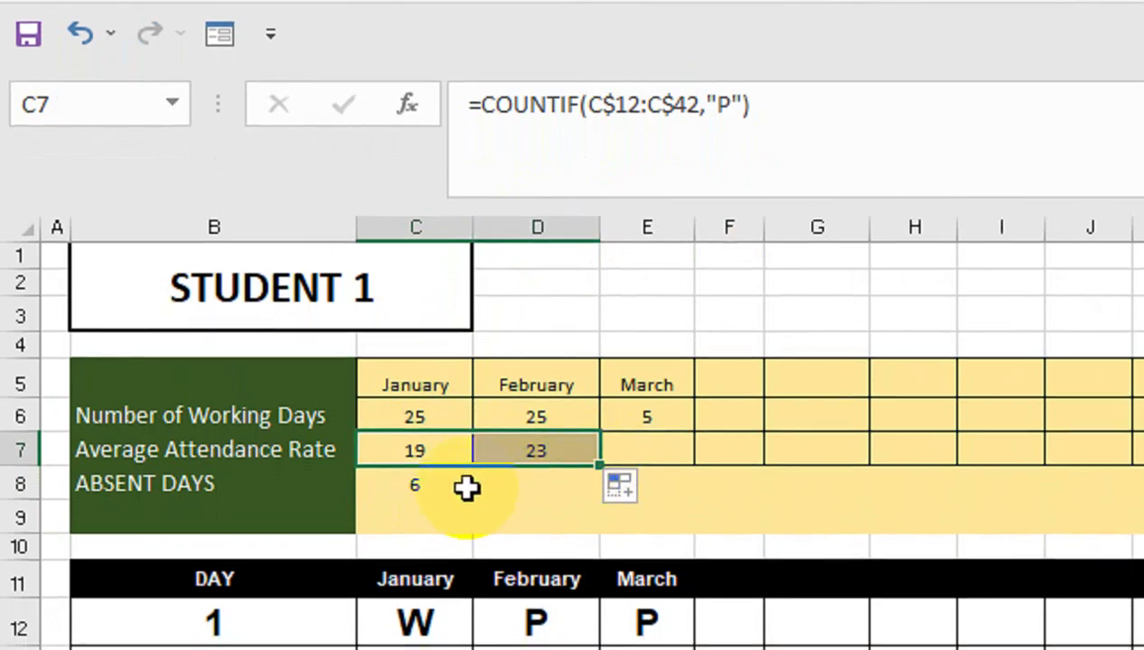
# Step: Row-lock the absent-days range the same way and copy it into February
pyautogui.click(457, 495)
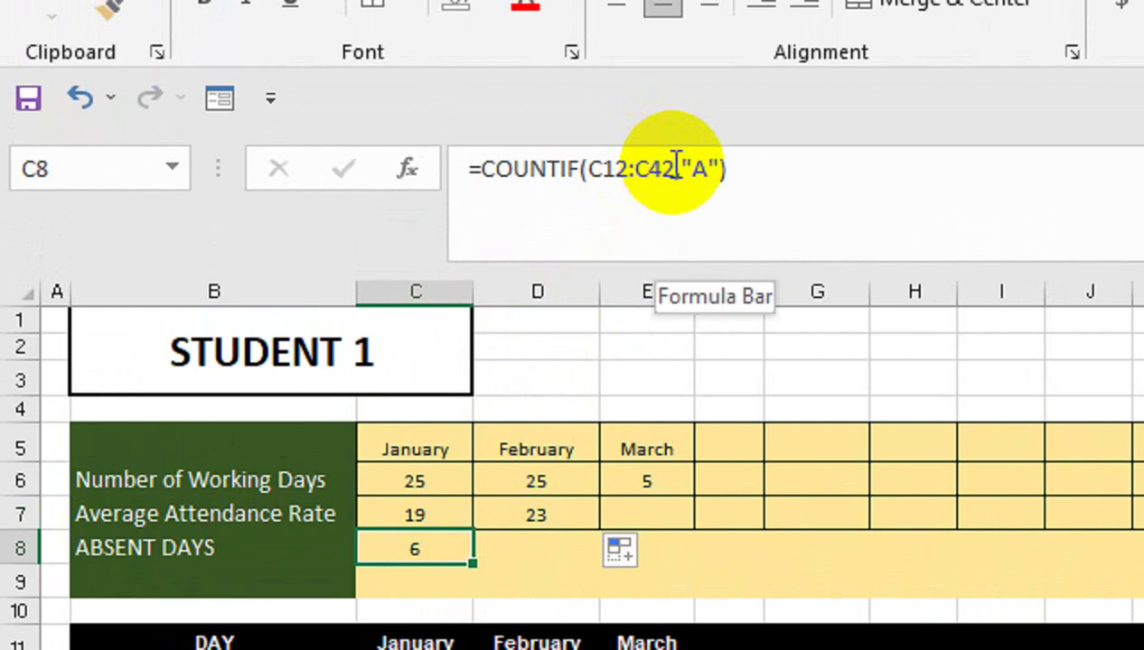
pyautogui.moveTo(678, 169); pyautogui.dragTo(587, 170)
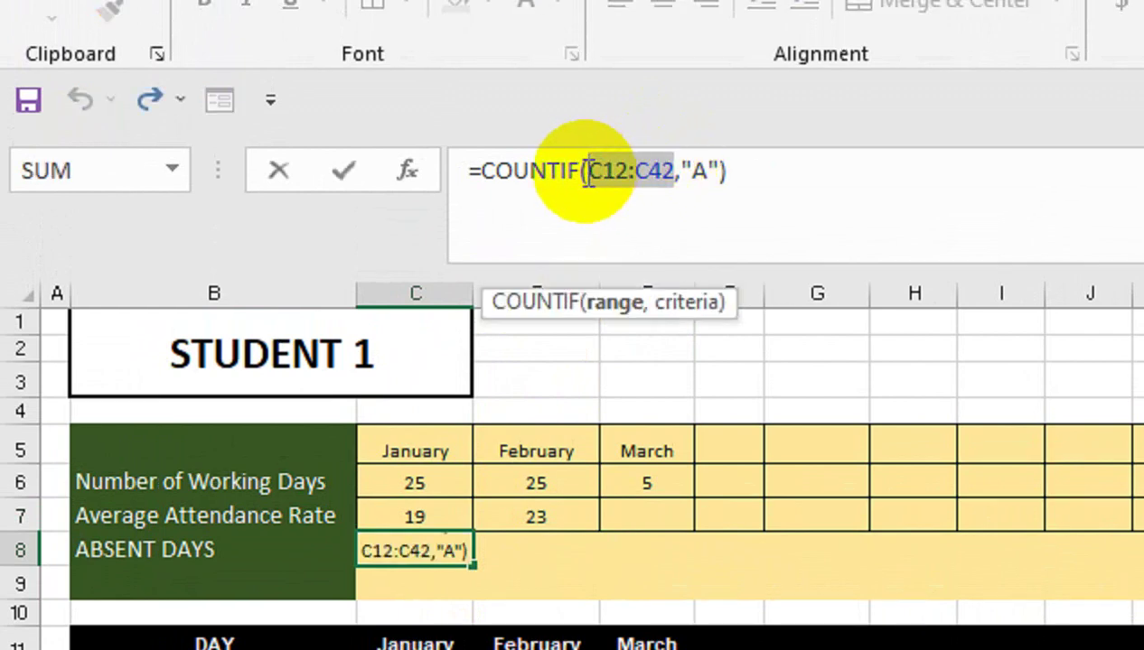
pyautogui.press('F4')
pyautogui.press('F4')
pyautogui.press('Return')
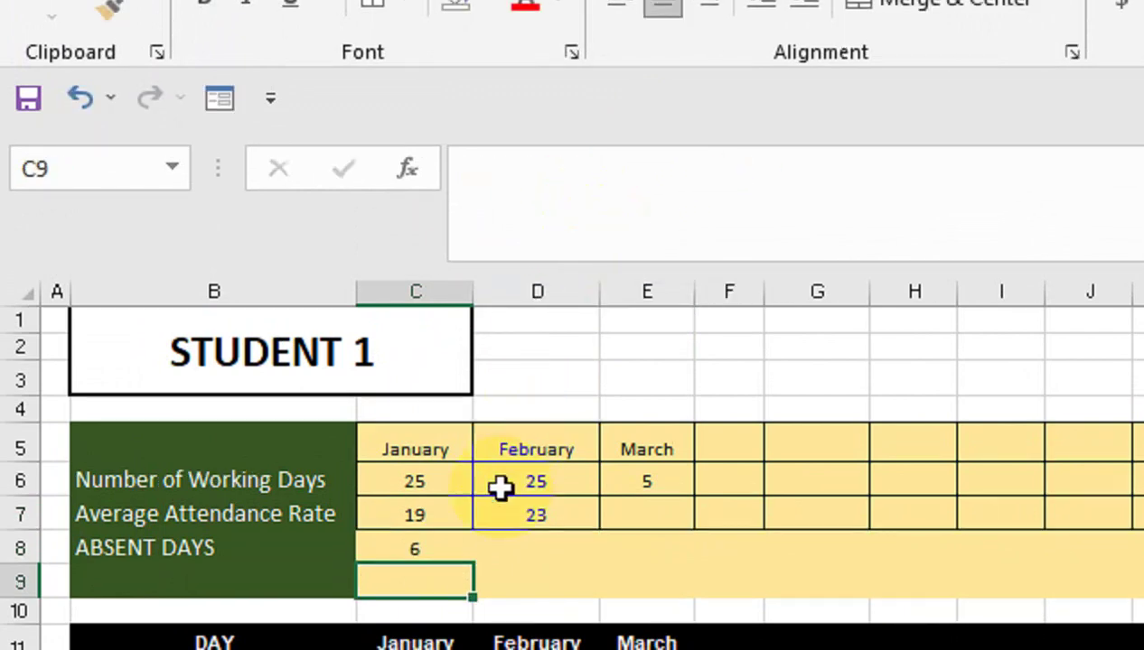
pyautogui.click(447, 553)
pyautogui.moveTo(471, 491); pyautogui.dragTo(573, 486)
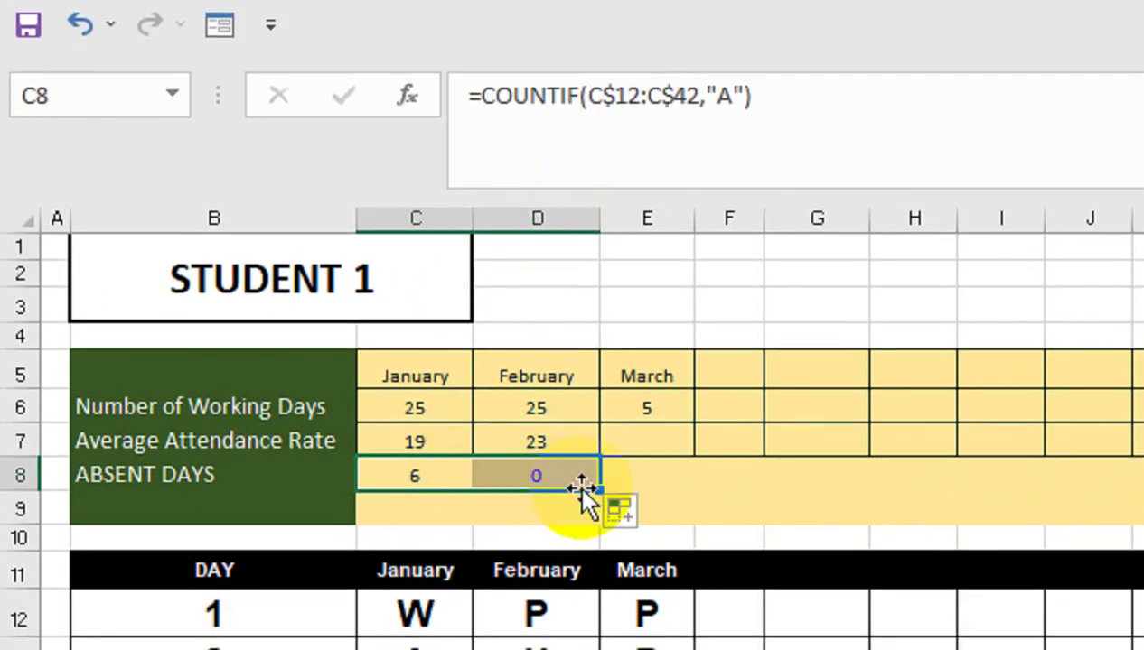
# Step: Extend the present and absent counts into March, showing 4 and 0
pyautogui.click(670, 390)
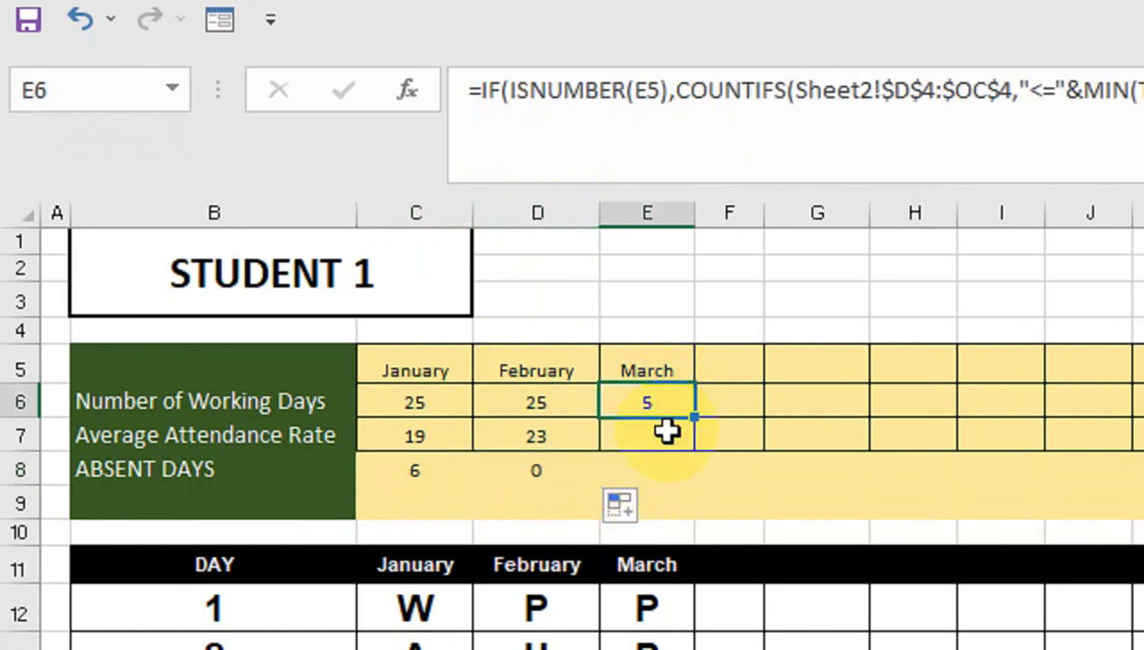
pyautogui.click(586, 440)
pyautogui.moveTo(600, 457); pyautogui.dragTo(664, 452)
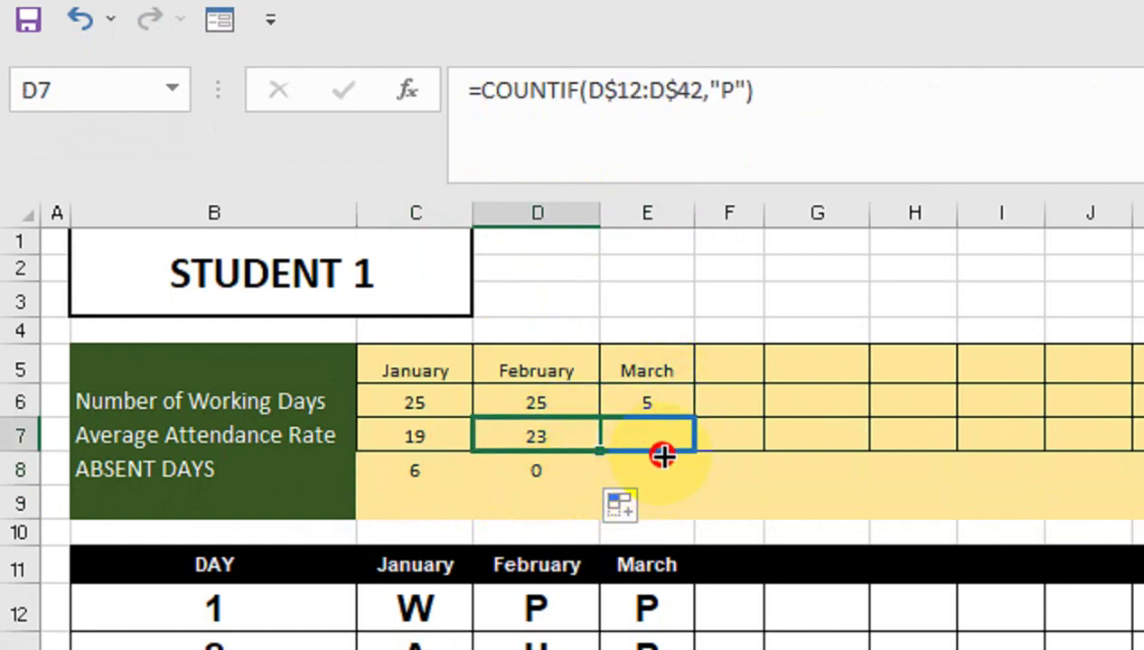
pyautogui.click(547, 467)
pyautogui.moveTo(602, 486); pyautogui.dragTo(656, 482)
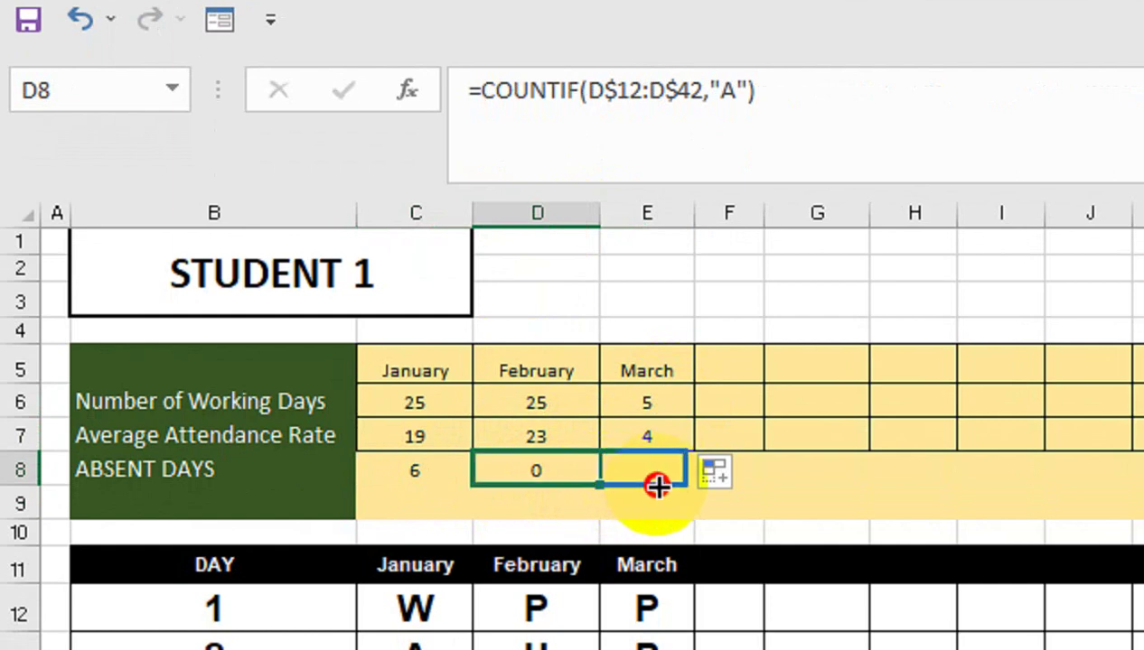
# Step: Select the count rows across all the month columns
pyautogui.click(241, 475)
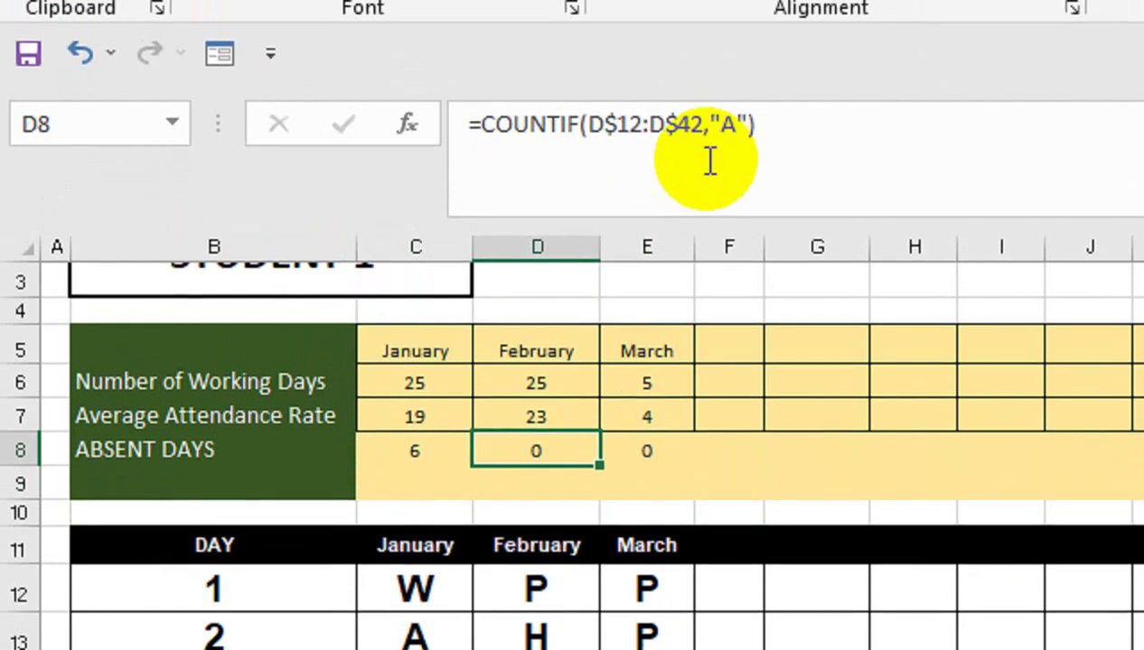
pyautogui.press('Left')
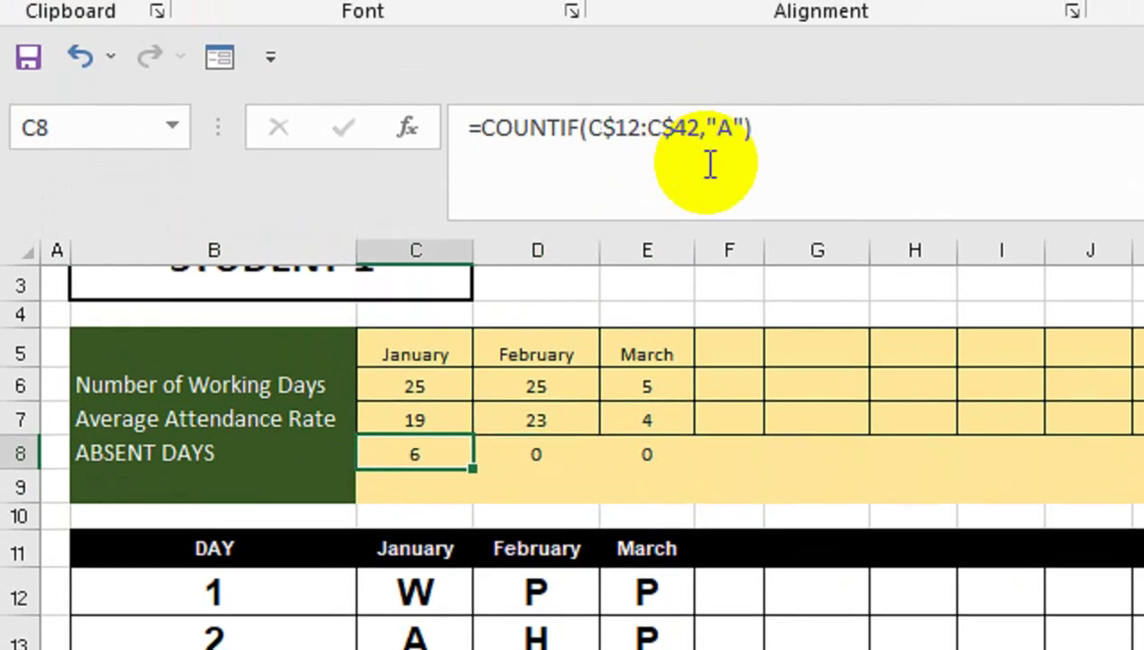
pyautogui.hotkey('shift', 'Right')
pyautogui.hotkey('shift', 'Right')
pyautogui.hotkey('shift', 'Down')
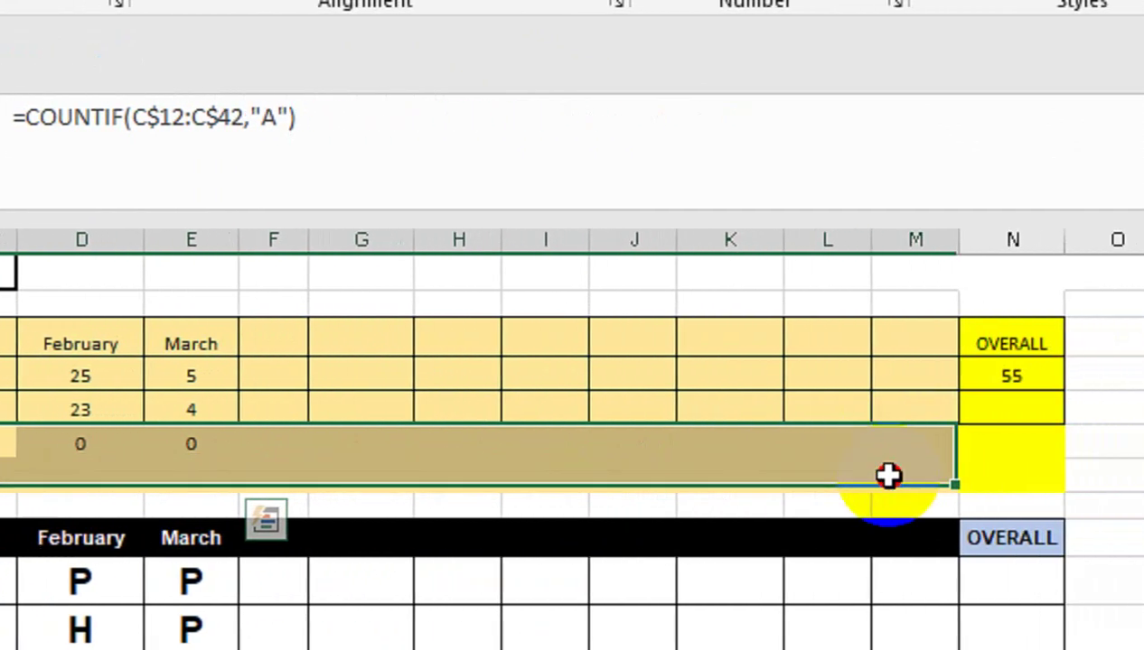
pyautogui.moveTo(432, 440); pyautogui.dragTo(1143, 476)
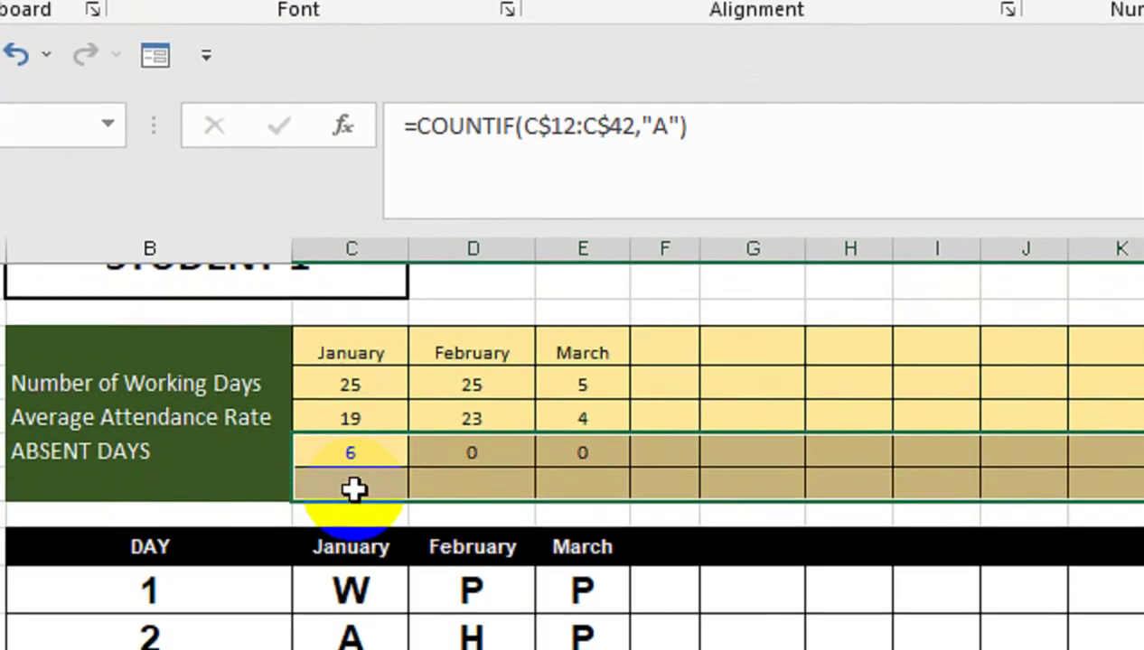
# Step: Enter =COUNTIF(C$12:C$42,"H") in C9 and fill it to March, showing 0, 1, 0
pyautogui.click(354, 488)
pyautogui.write('=')
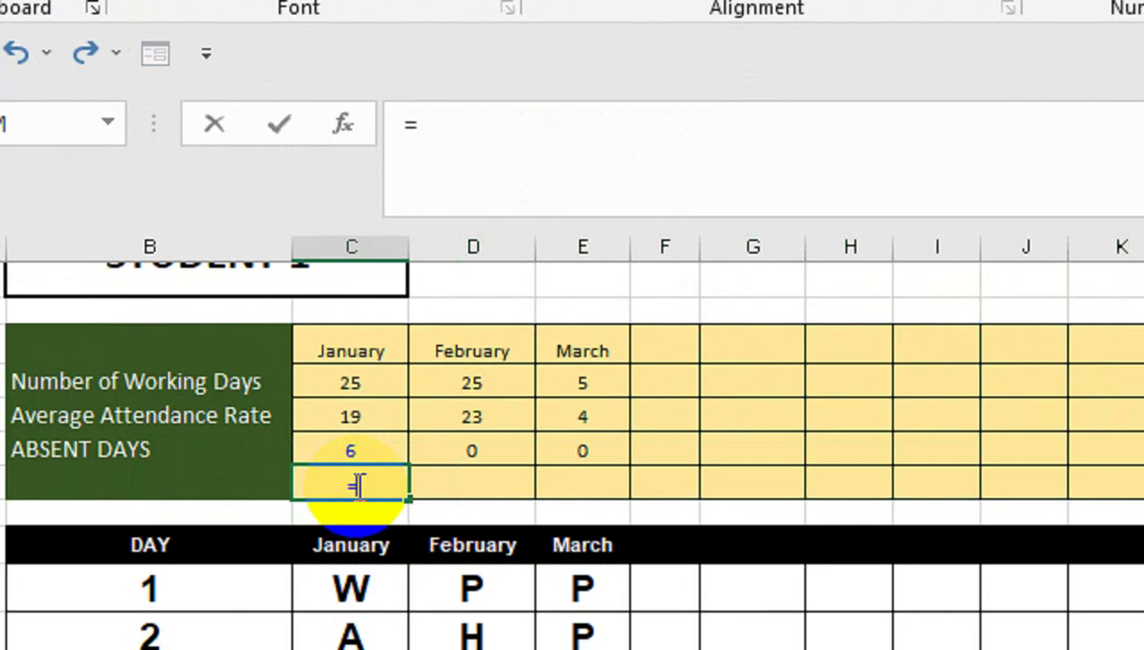
pyautogui.write('COUNTIF')
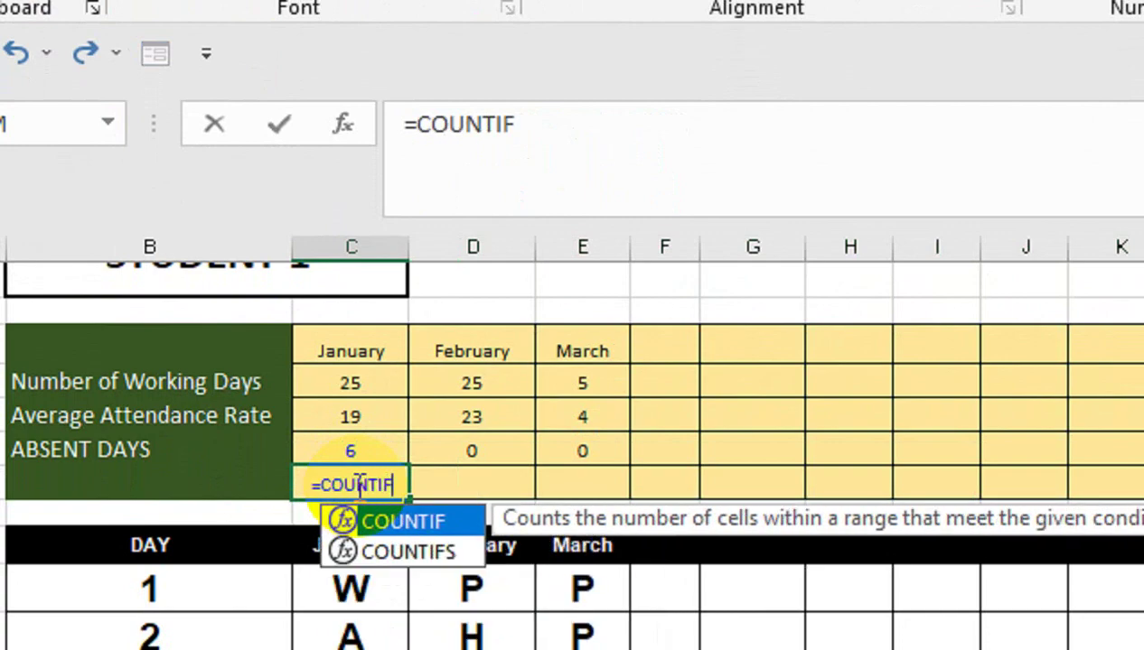
pyautogui.write('(C10')
pyautogui.press('Down')
pyautogui.press('Down')
pyautogui.hotkey('ctrl', 'shift', 'Down')
pyautogui.scroll(-2, 352, 485)
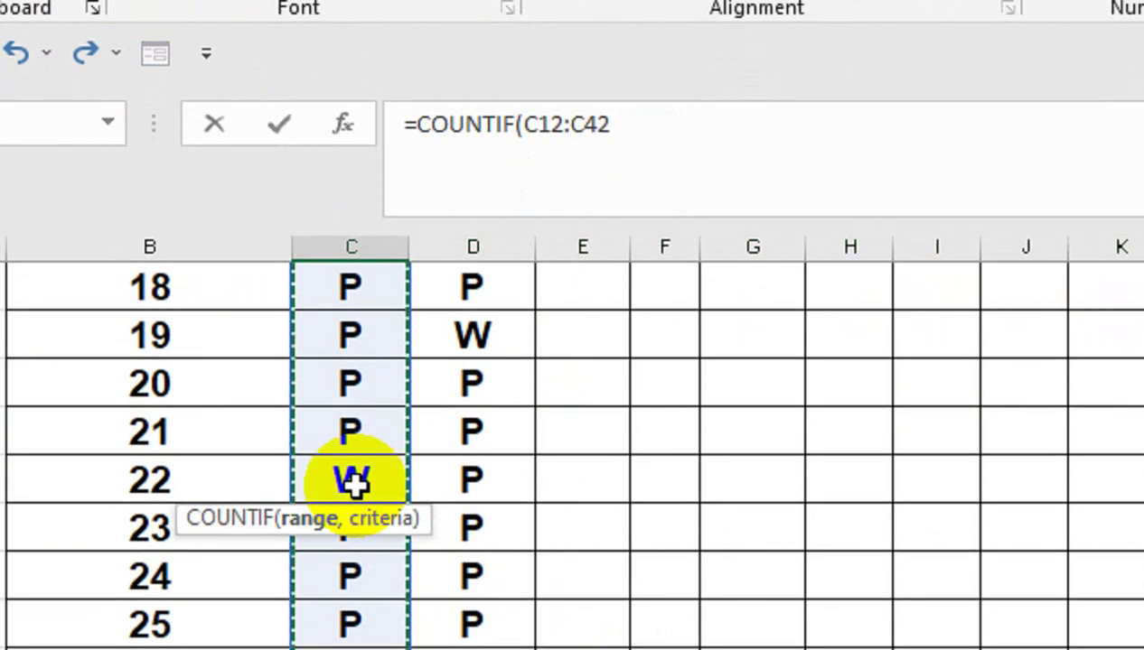
pyautogui.press('F4')
pyautogui.press('F4')
pyautogui.write('$42,"H"')
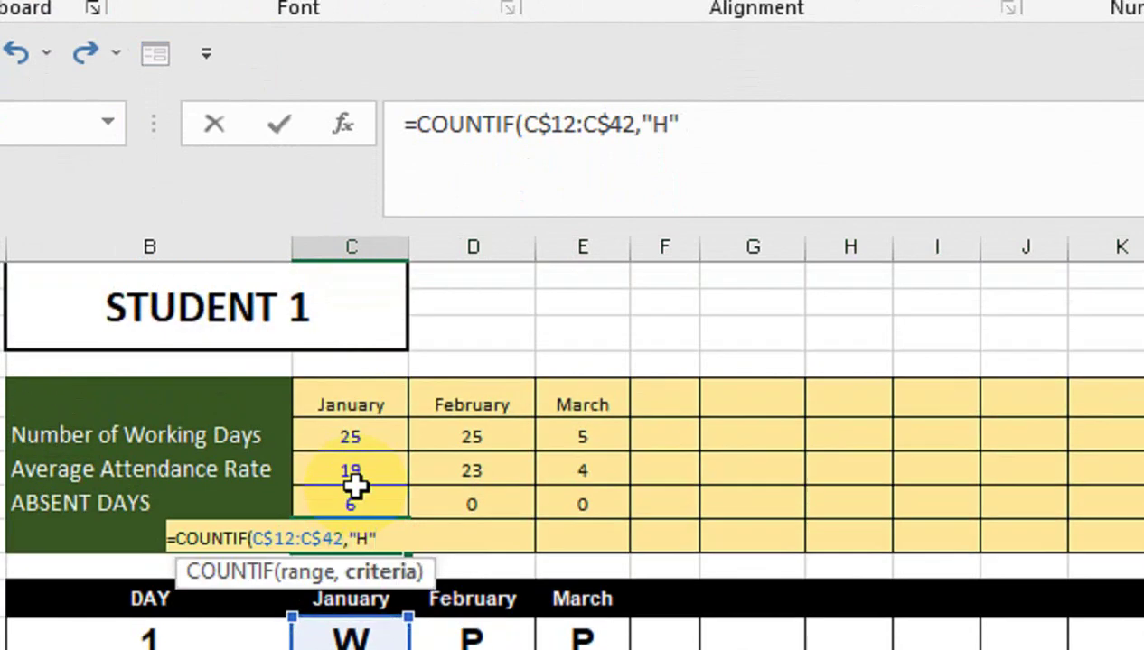
pyautogui.write(')')
pyautogui.hotkey('ctrl', 'Return')
pyautogui.hotkey('shift', 'Right')
pyautogui.hotkey('shift', 'Right')
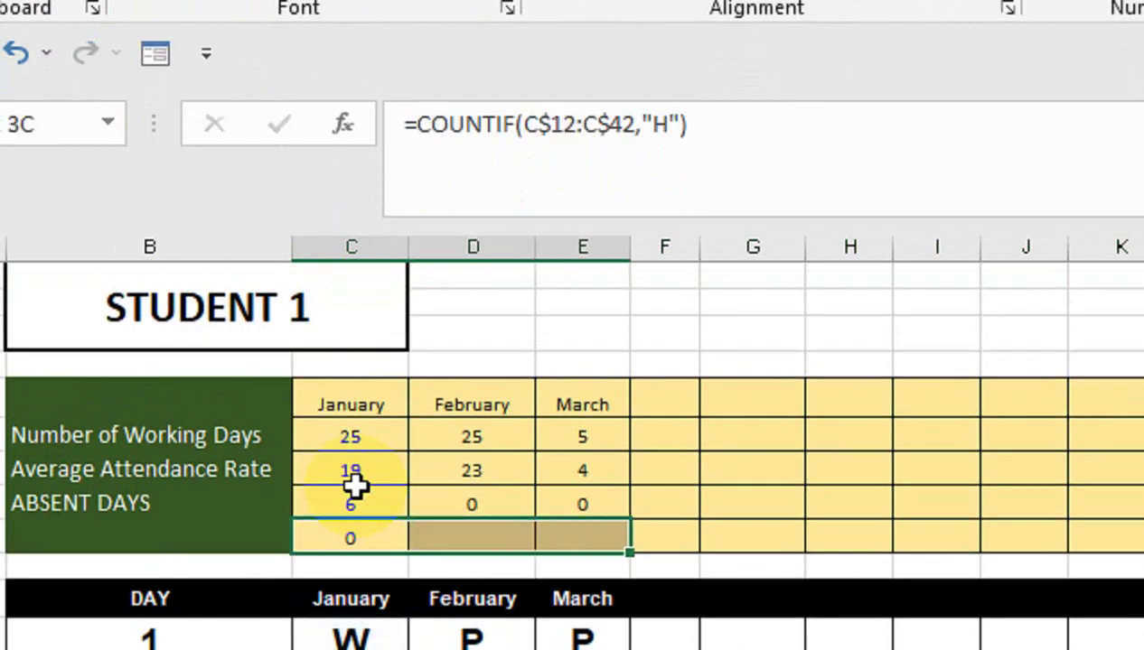
pyautogui.hotkey('ctrl', 'e')
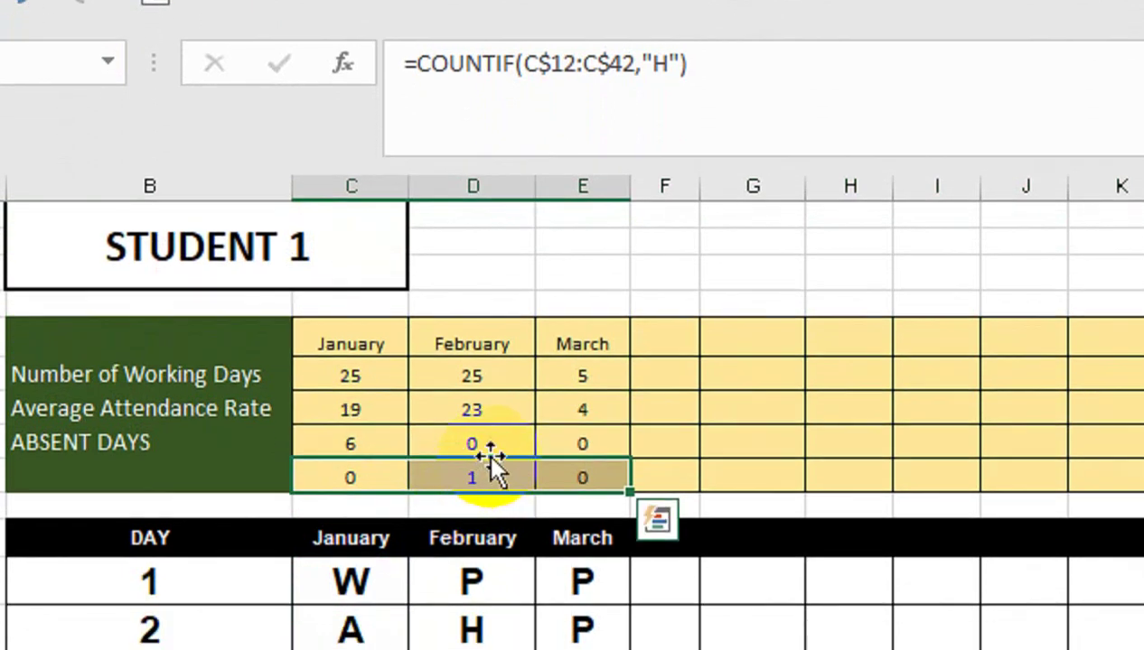
pyautogui.click(506, 503)
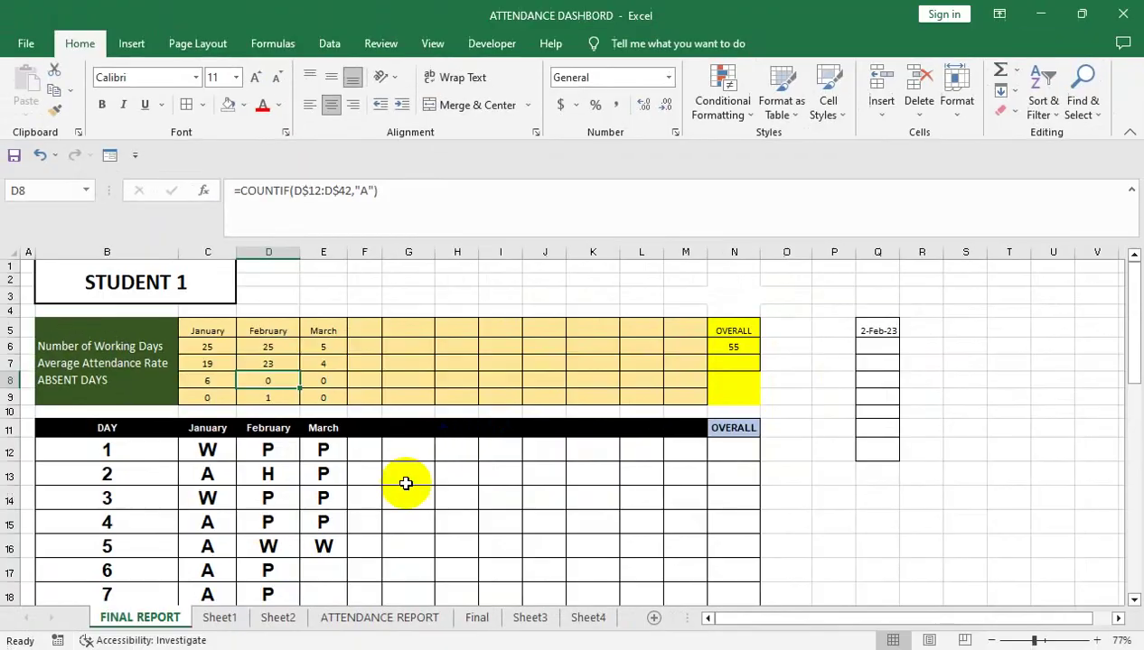
pyautogui.click(275, 615)
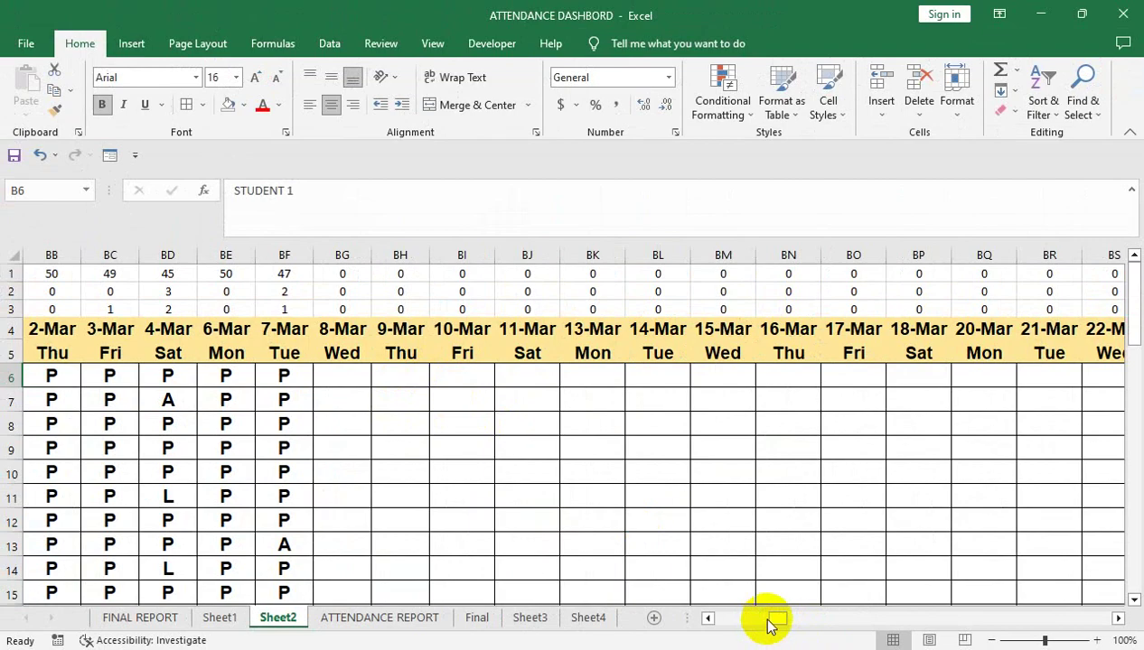
pyautogui.moveTo(766, 620); pyautogui.dragTo(1003, 623)
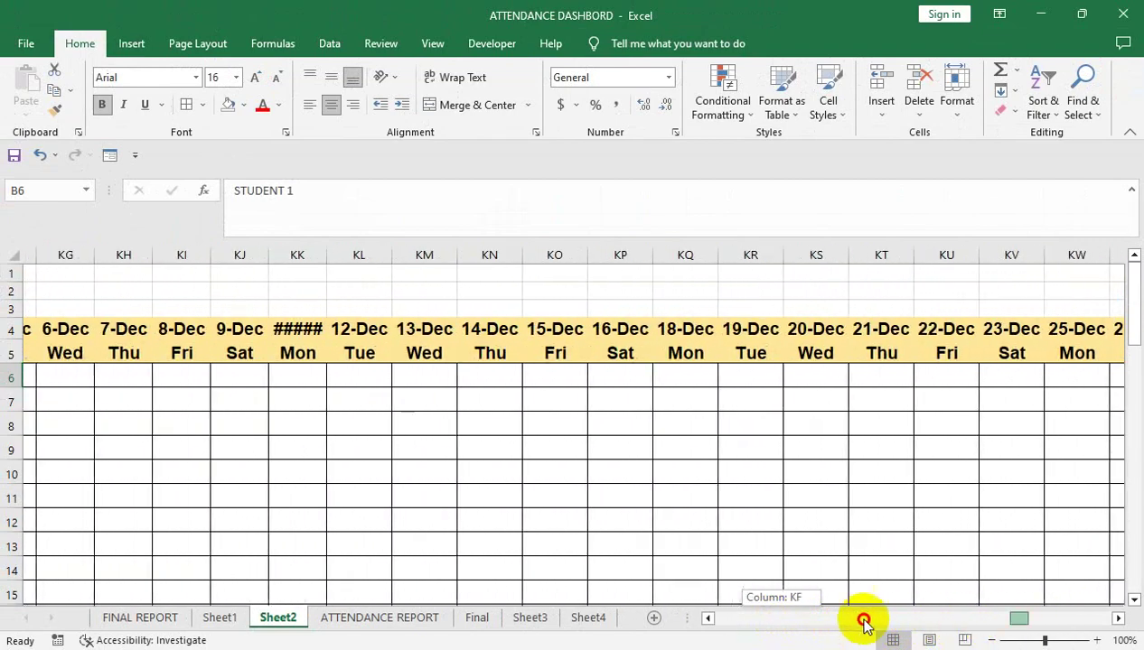
pyautogui.moveTo(1003, 624); pyautogui.dragTo(719, 620)
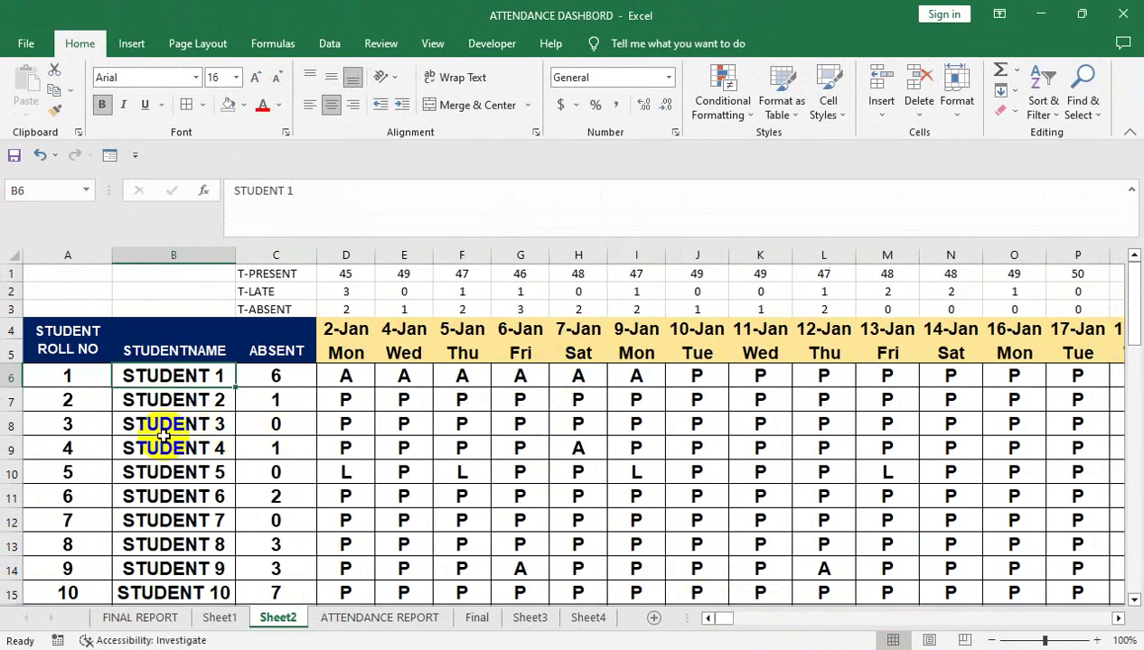
pyautogui.click(143, 617)
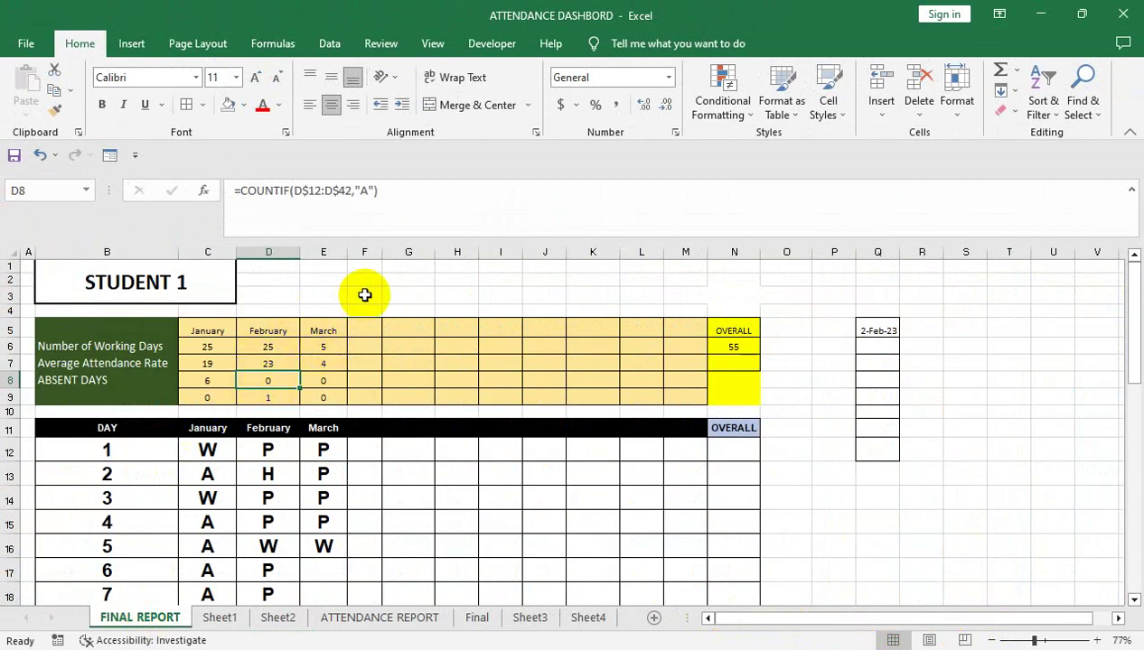
# Step: Change the STUDENT 1 title cell's fill from gold to Standard Colors Yellow
pyautogui.click(145, 281)
pyautogui.click(242, 107)
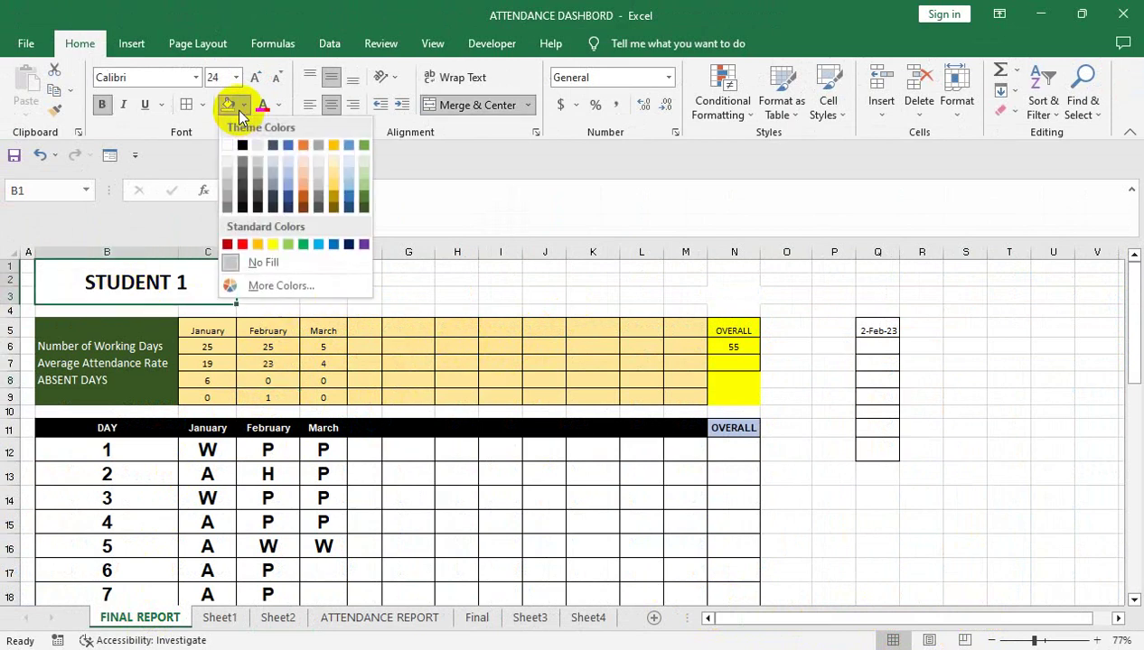
pyautogui.click(270, 245)
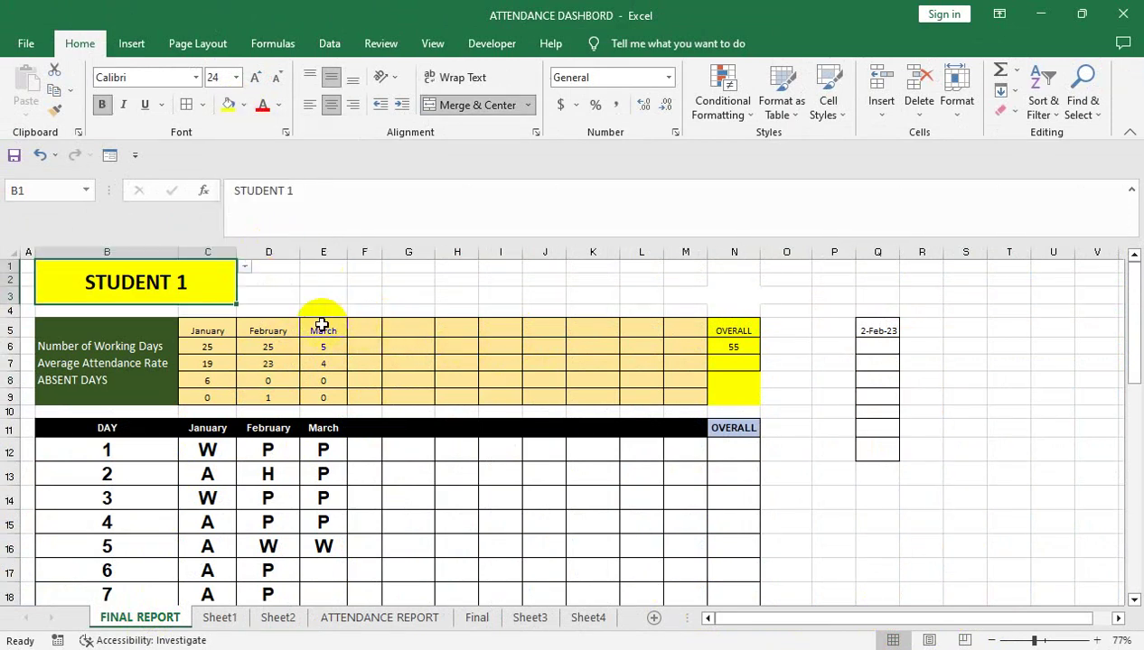
pyautogui.click(359, 281)
pyautogui.click(234, 288)
pyautogui.click(246, 270)
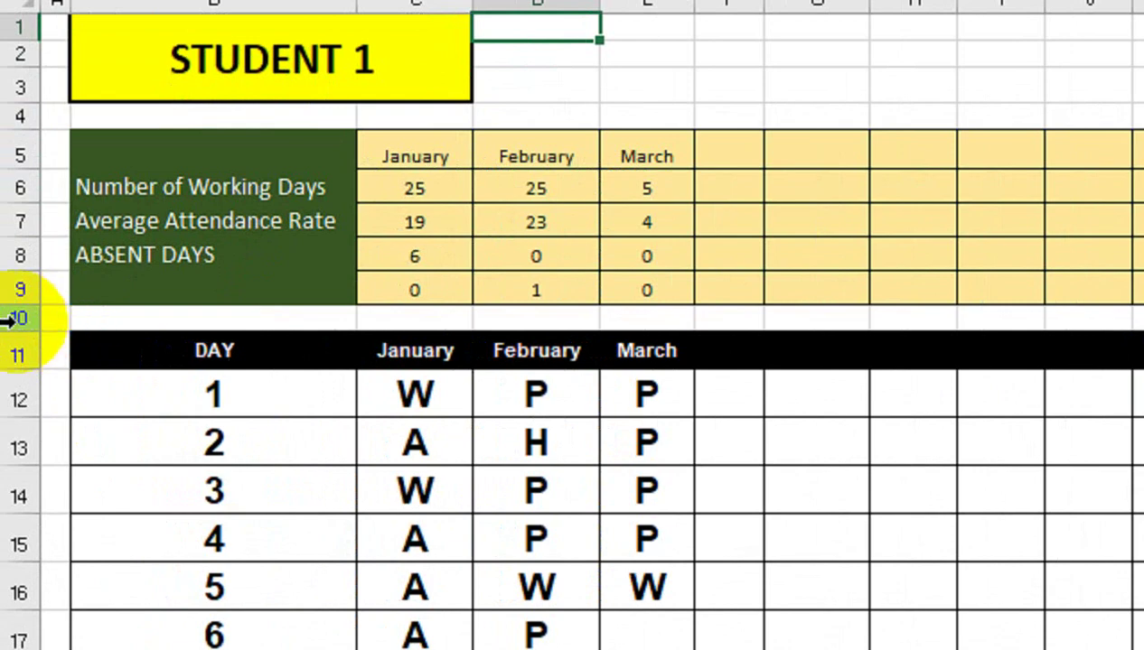
# Step: Insert a taller new row 10 and label B10 ATTENDANE PERCENTAGE
pyautogui.rightClick(21, 333)
pyautogui.click(173, 40)
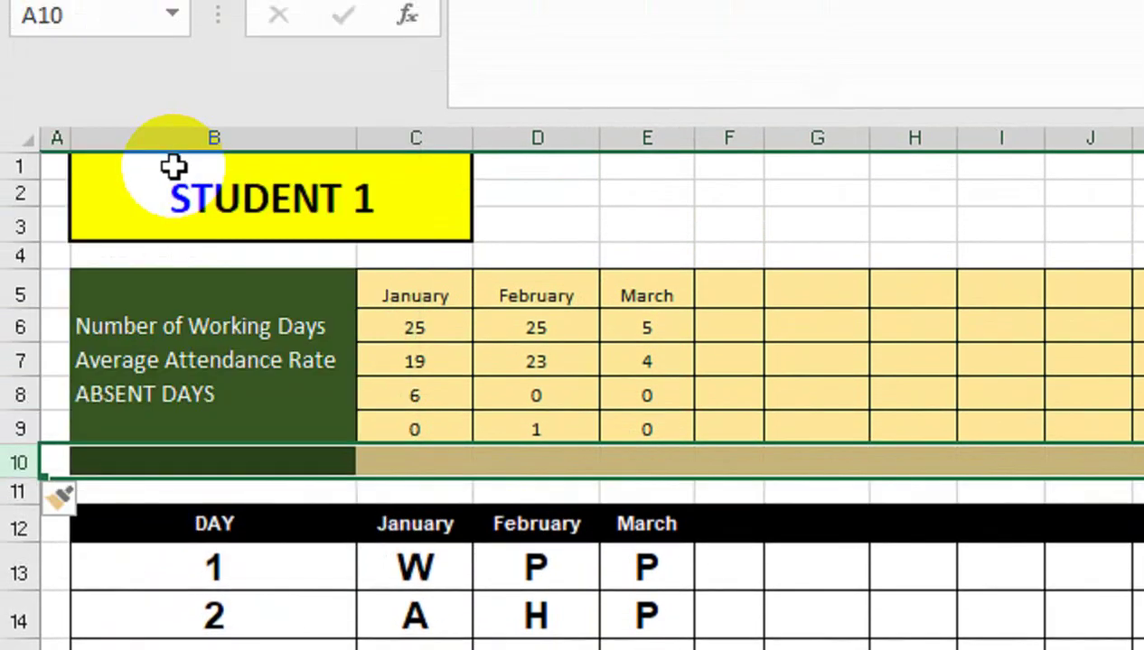
pyautogui.moveTo(18, 477); pyautogui.dragTo(18, 500)
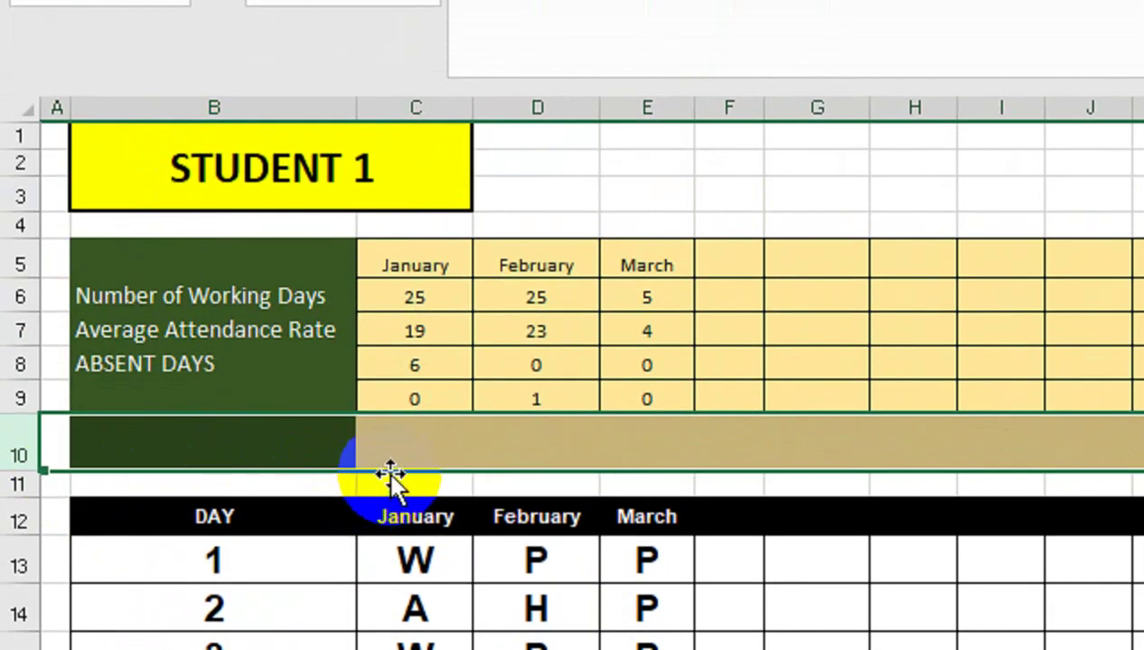
pyautogui.click(310, 452)
pyautogui.write('ATTENDANE PERCENTAGE')
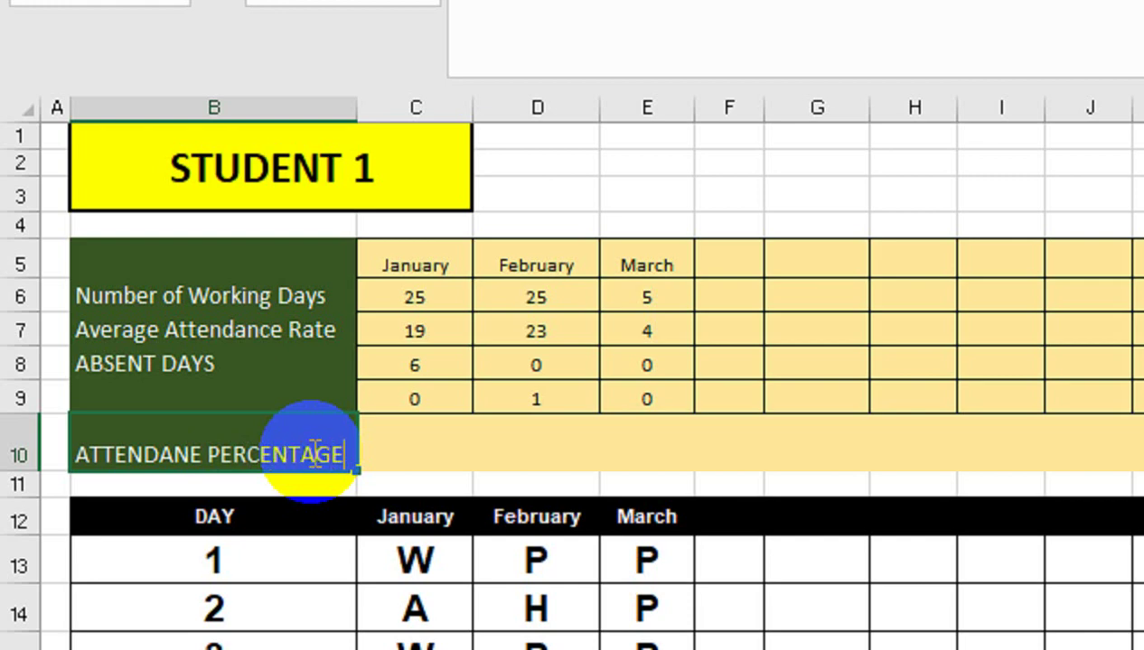
pyautogui.press('Tab')
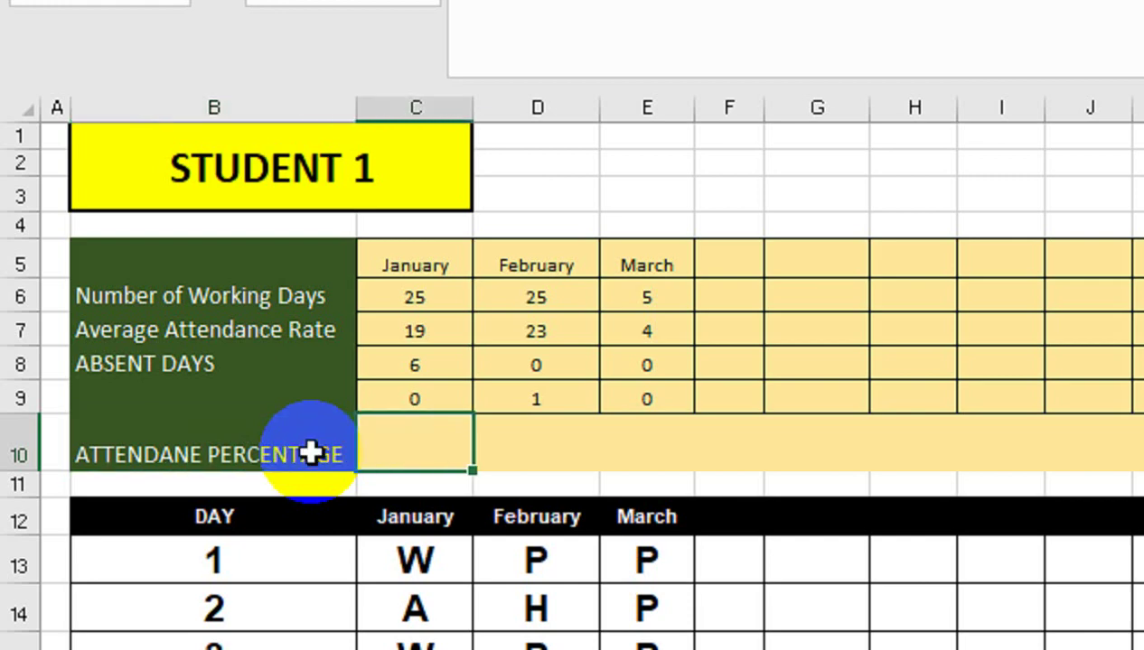
pyautogui.write('=')
# Step: Enter =C6/C7 in C10 as January's attendance percentage
pyautogui.press('Up')
pyautogui.press('Up')
pyautogui.press('Up')
pyautogui.press('Up')
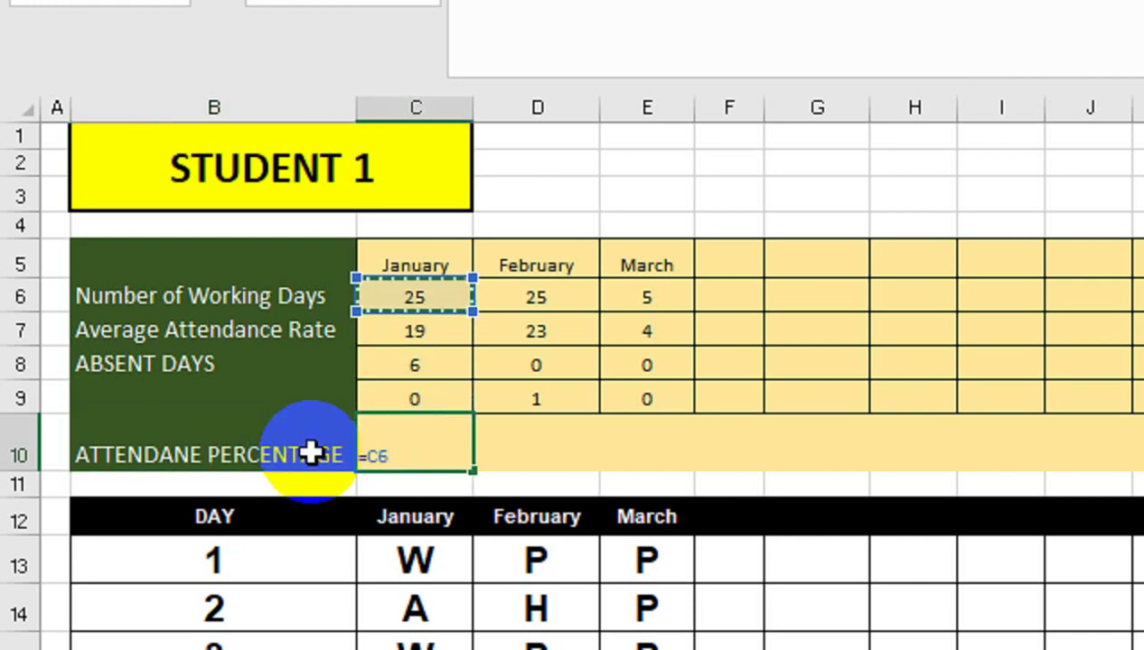
pyautogui.write('/')
pyautogui.press('Up')
pyautogui.press('Up')
pyautogui.press('Up')
pyautogui.press('Up')
pyautogui.press('Down')
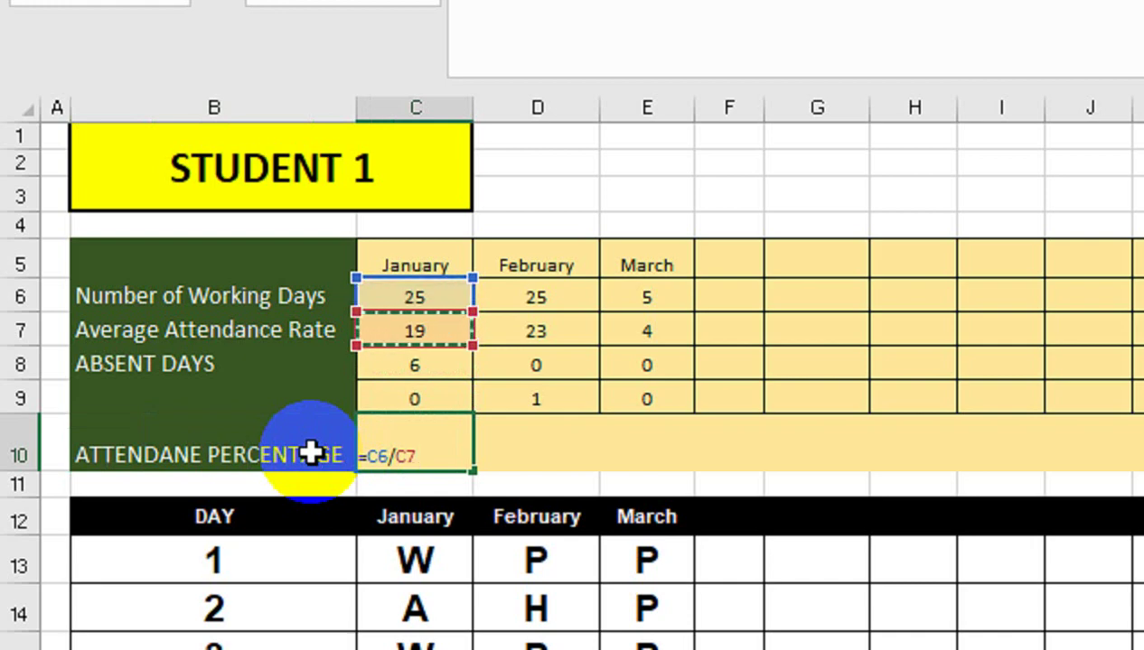
pyautogui.press('Down')
pyautogui.press('Up')
pyautogui.press('Up')
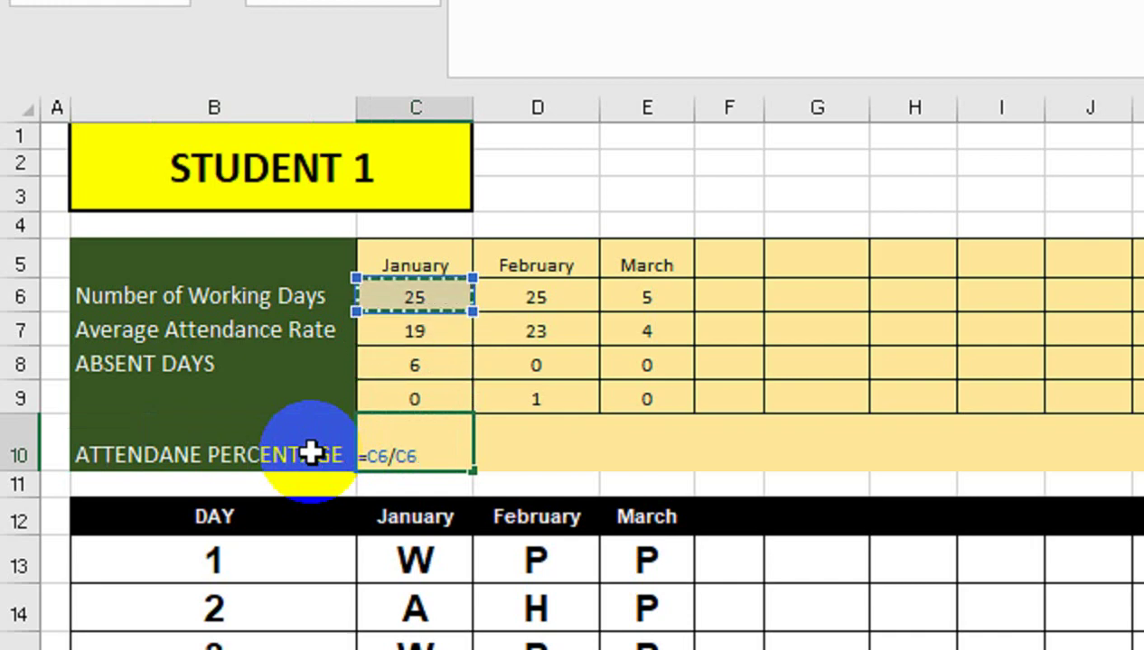
pyautogui.press('Down')
pyautogui.press('Return')
# Step: Relabel row 7 as PRESNT RECORD
pyautogui.press('Up')
pyautogui.press('Up')
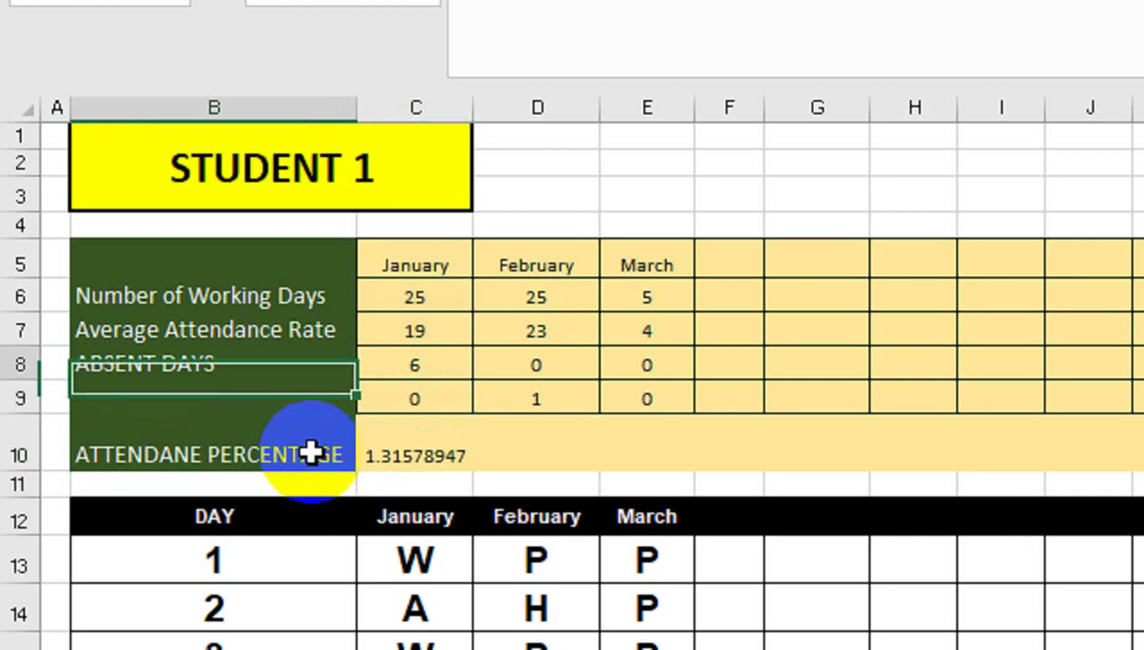
pyautogui.press('Up')
pyautogui.write('P')
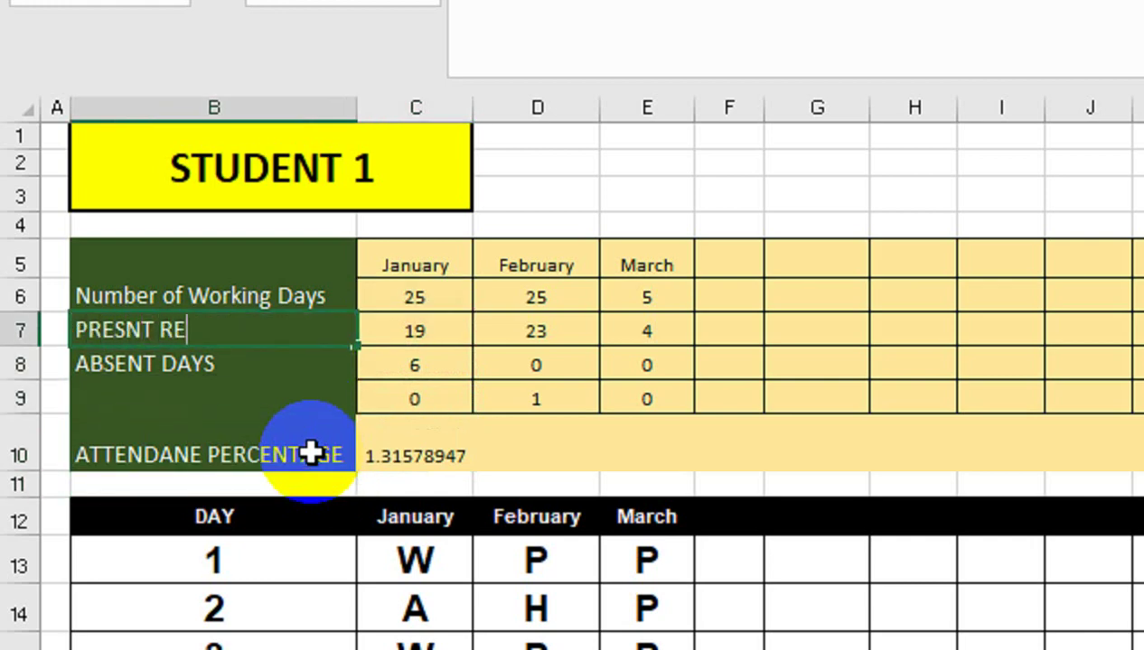
pyautogui.write('D')
pyautogui.press('Return')
pyautogui.press('Right')
pyautogui.press('Down')
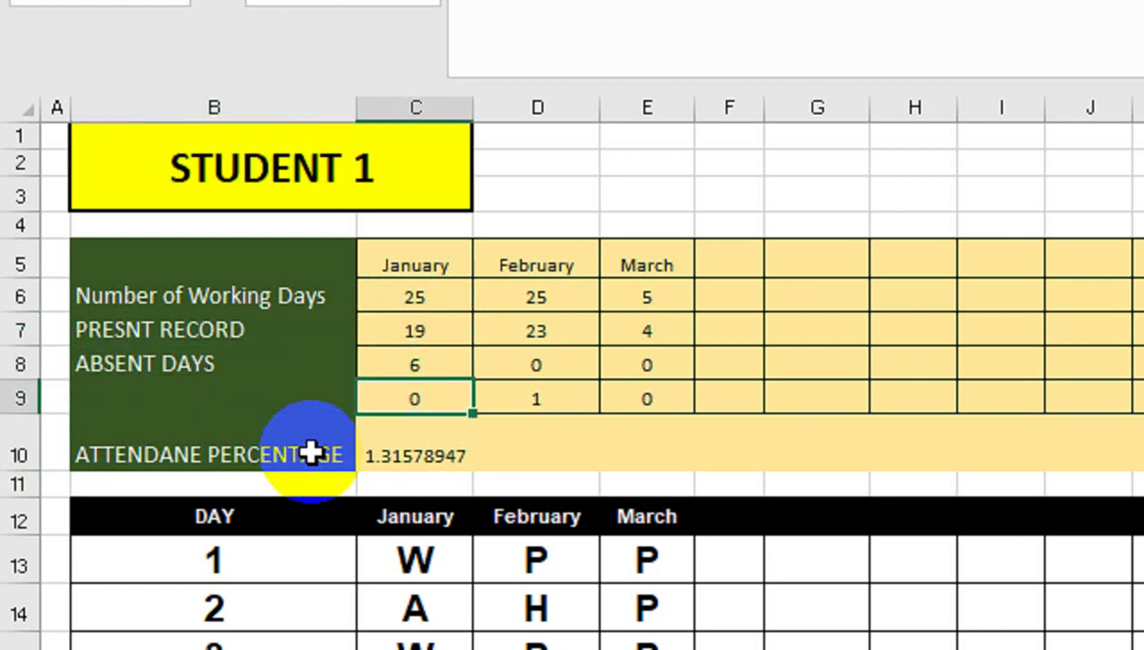
pyautogui.press('Down')
pyautogui.press('Down')
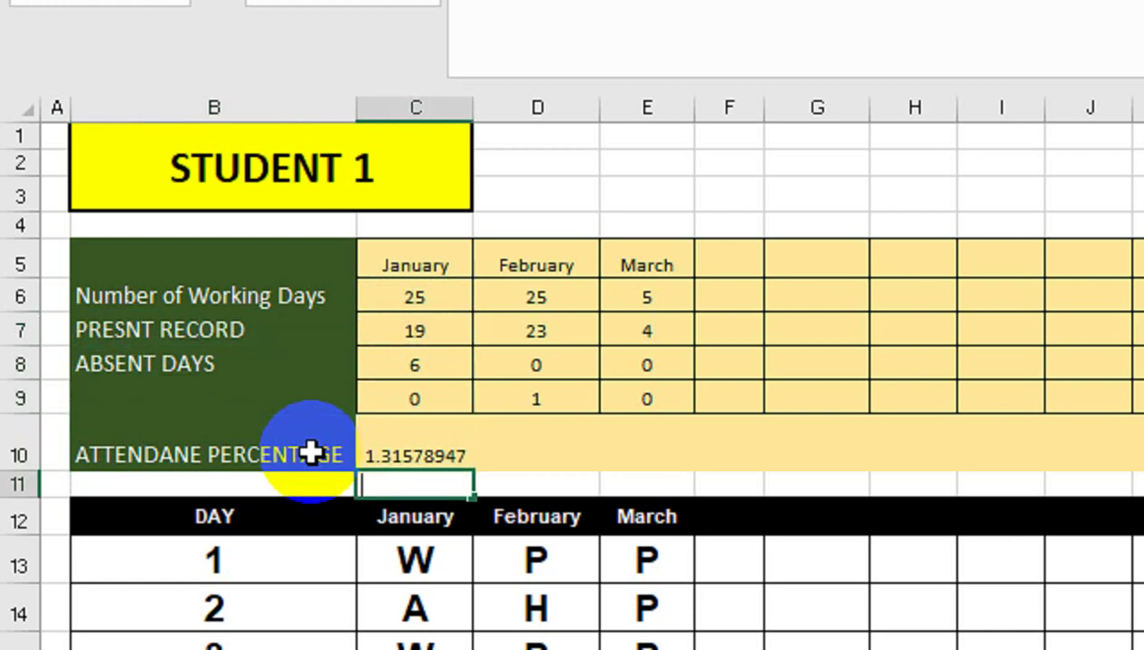
# Step: Correct C10's formula to =C7/C6, present days over working days
pyautogui.press('Up')
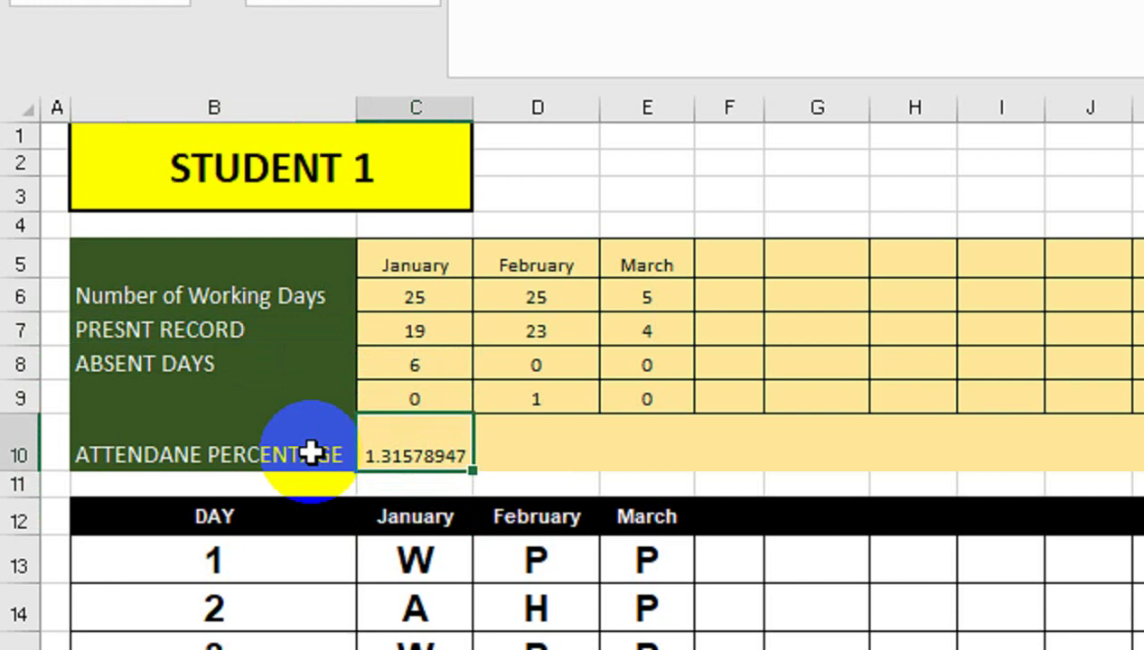
pyautogui.write('=C6/C7')
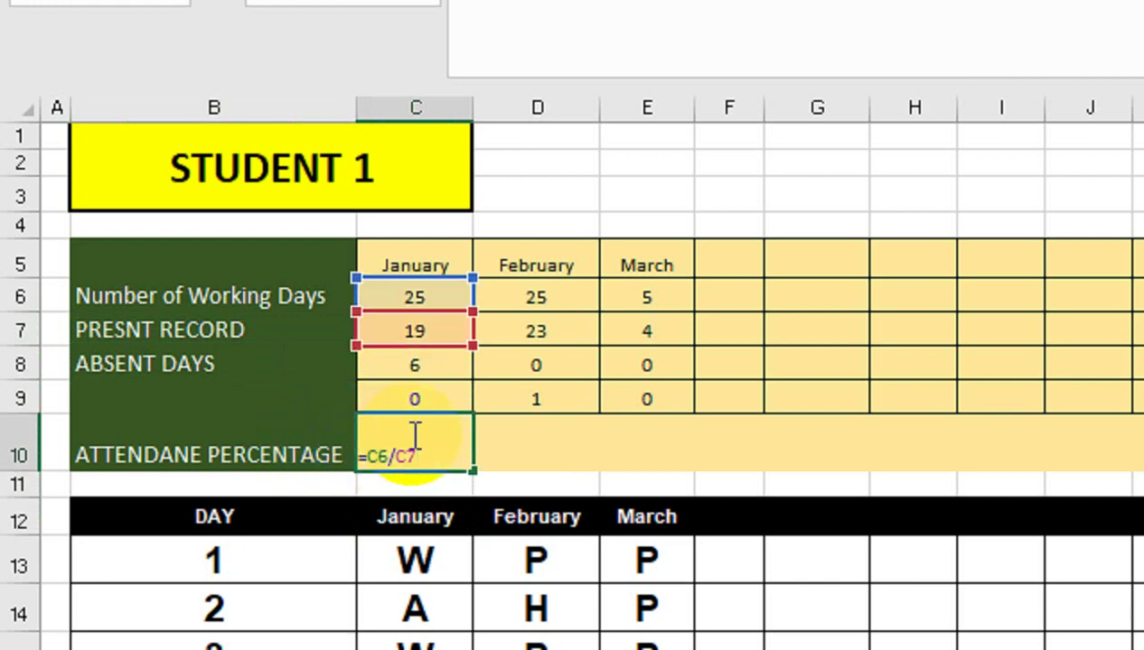
pyautogui.press('BackSpace')
pyautogui.press('BackSpace')
pyautogui.press('BackSpace')
pyautogui.press('BackSpace')
pyautogui.press('BackSpace')
pyautogui.click(408, 333)
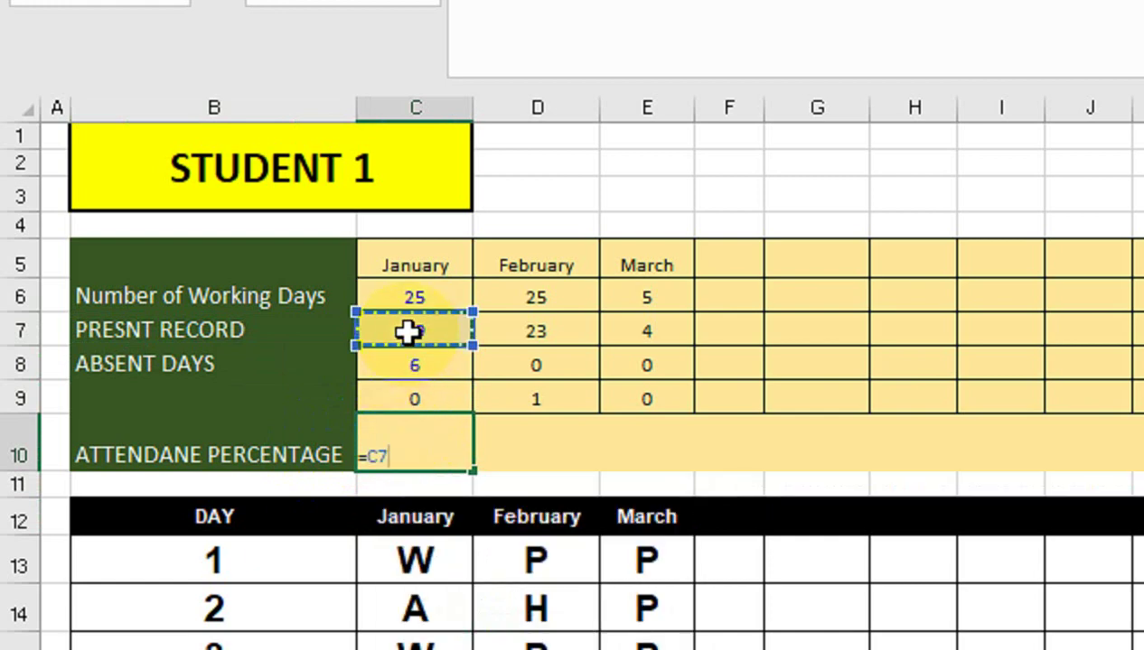
pyautogui.click(404, 277)
pyautogui.press('Return')
# Step: Format row 10 from C10 to M10 as bold percentages, showing 76%
pyautogui.moveTo(415, 447); pyautogui.dragTo(658, 442)
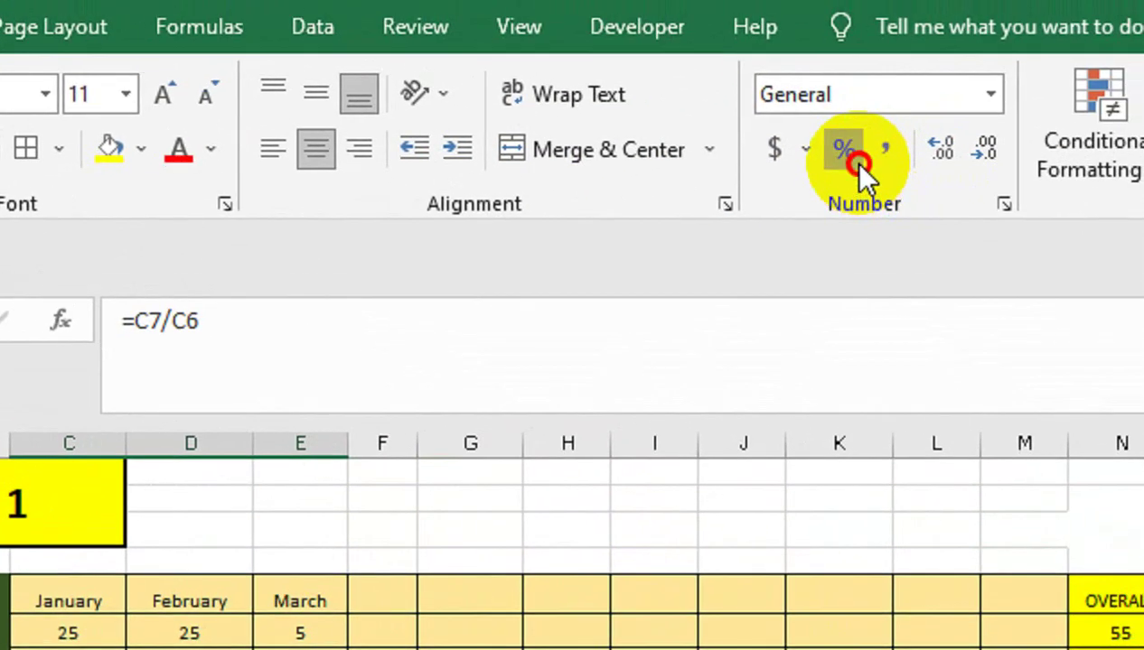
pyautogui.click(849, 159)
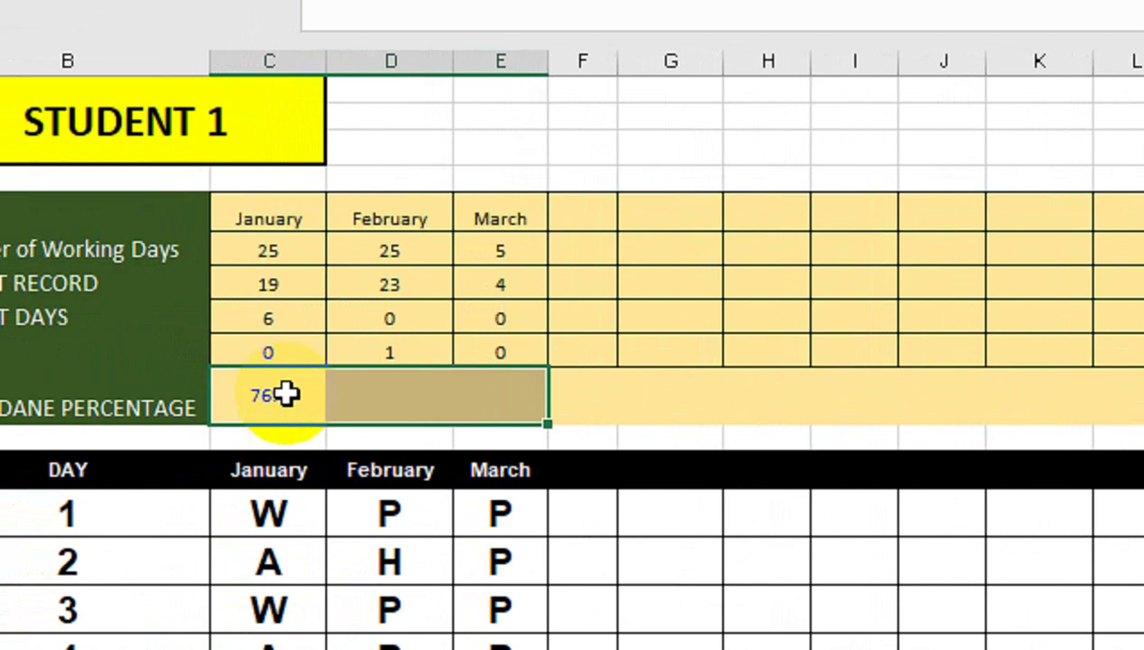
pyautogui.moveTo(286, 393); pyautogui.dragTo(912, 390)
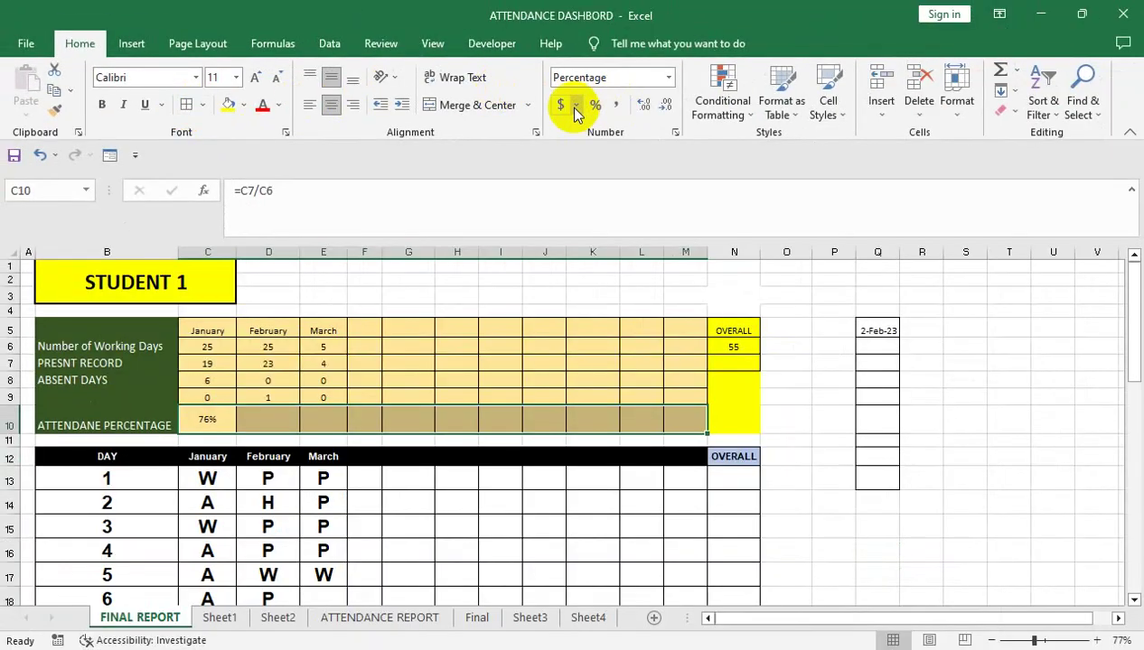
pyautogui.click(596, 107)
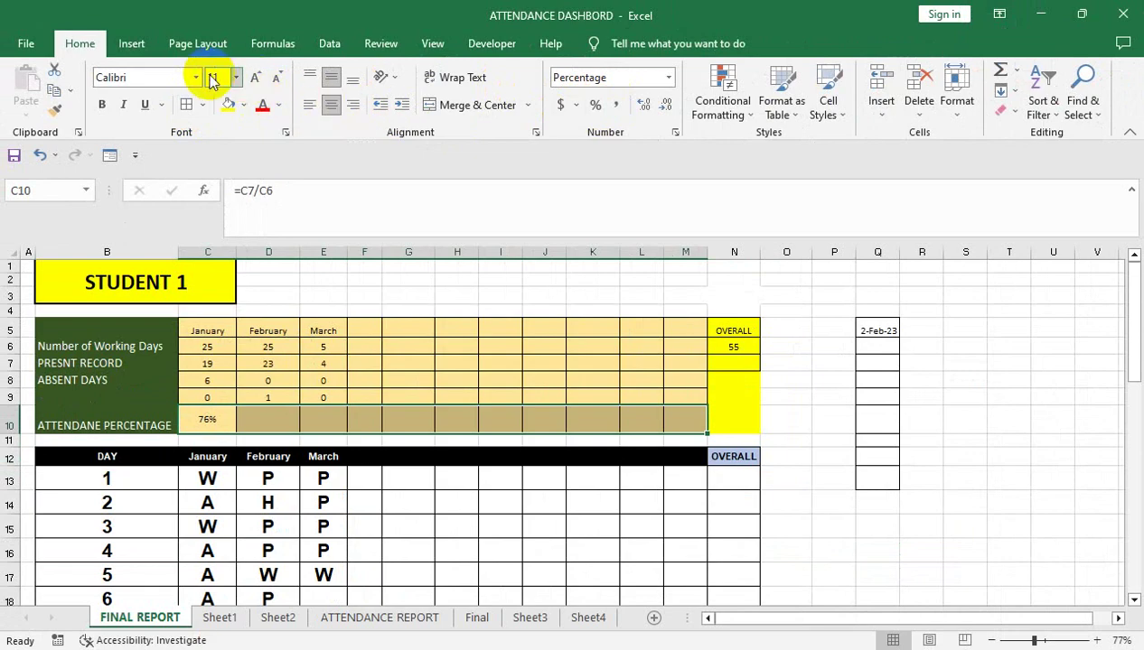
pyautogui.click(102, 105)
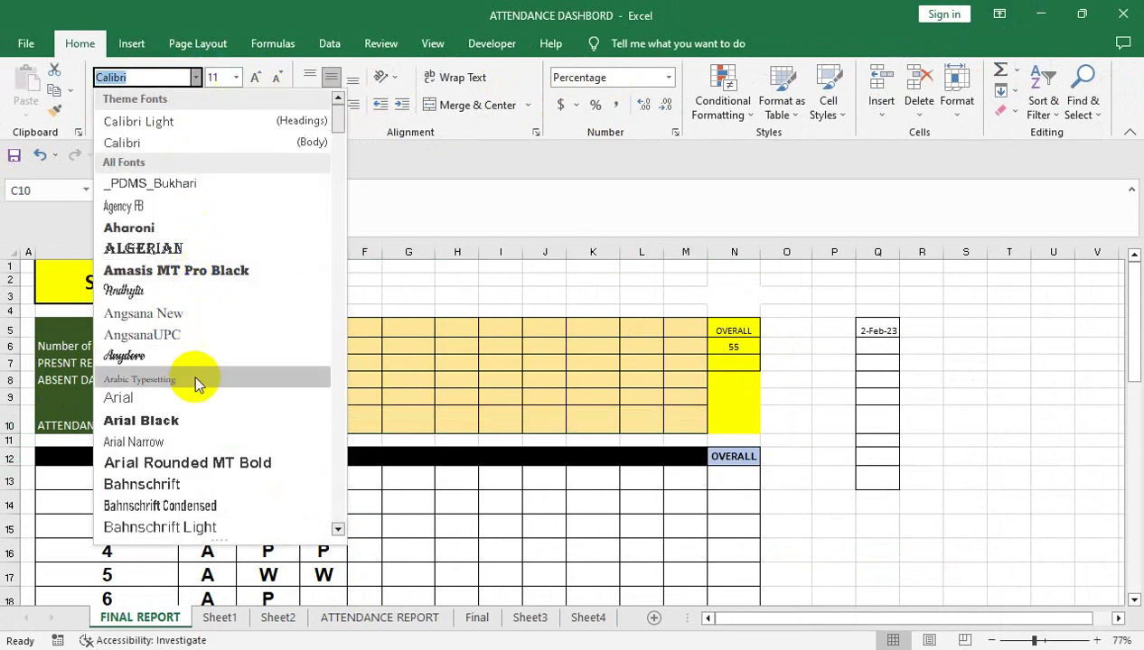
# Step: Set the row 10 percentage results to Arial, size 18
pyautogui.click(126, 398)
pyautogui.click(257, 79)
pyautogui.click(257, 79)
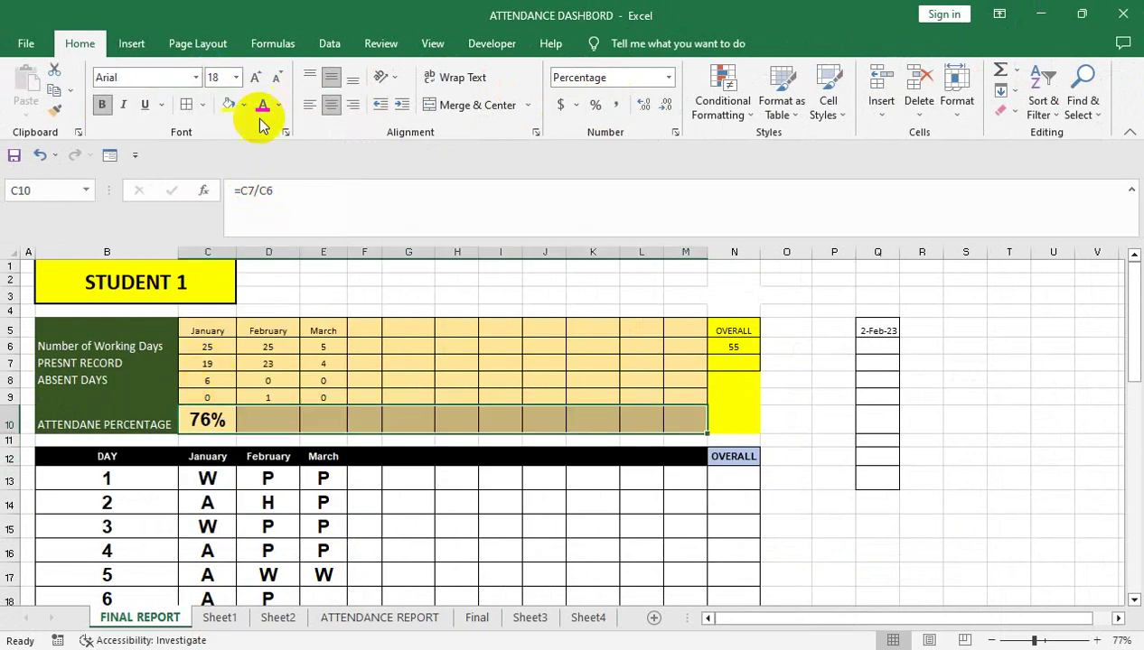
pyautogui.click(273, 382)
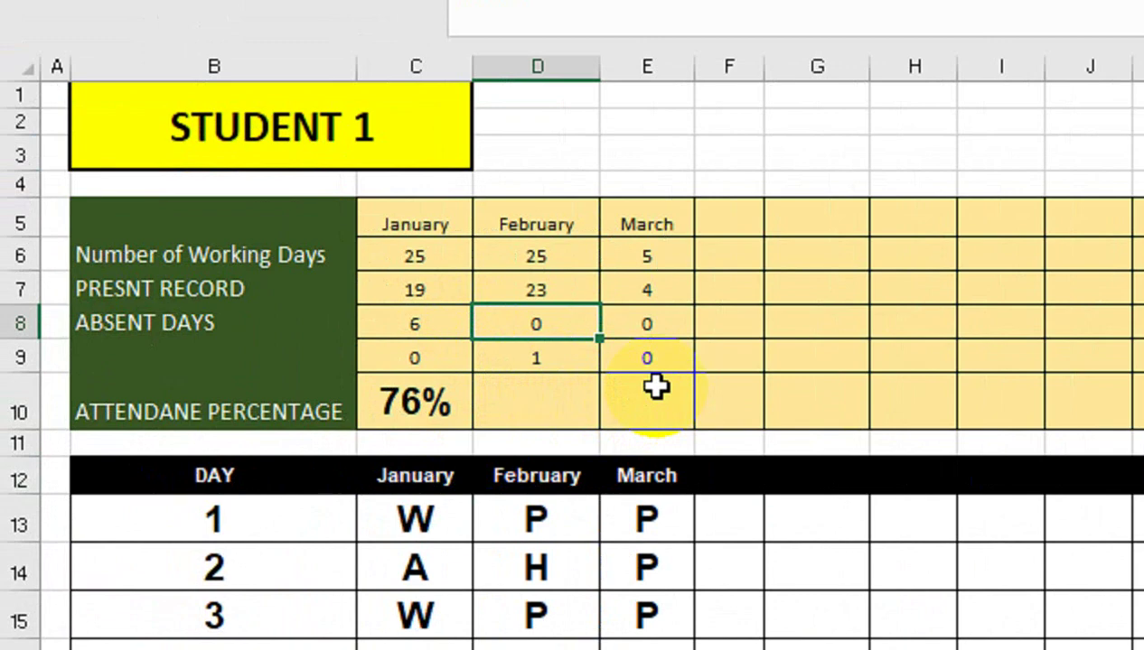
# Step: Fill January's percentage formula across row 10 for the other months
pyautogui.click(426, 142)
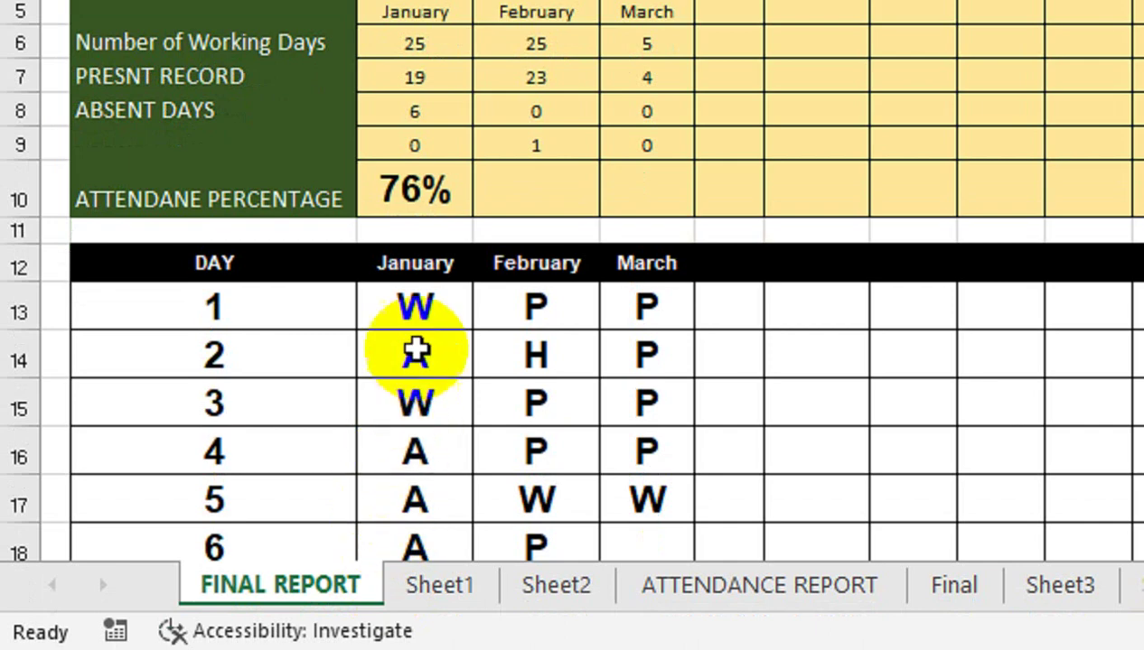
pyautogui.click(446, 187)
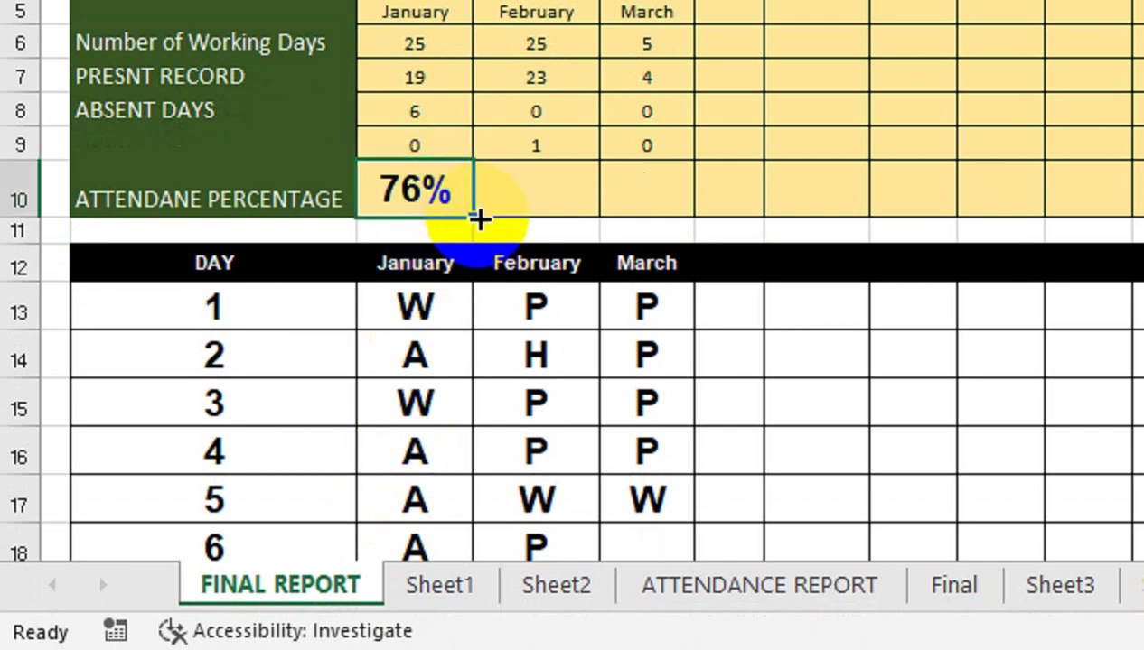
pyautogui.moveTo(475, 218)
pyautogui.mouseDown()
pyautogui.moveTo(893, 214)
pyautogui.moveTo(867, 214)
pyautogui.mouseUp()
# Step: Wrap the percentage division in IFERROR(...,"") so row 10 shows only 76%, 92% and 83%
pyautogui.doubleClick(46, 186)
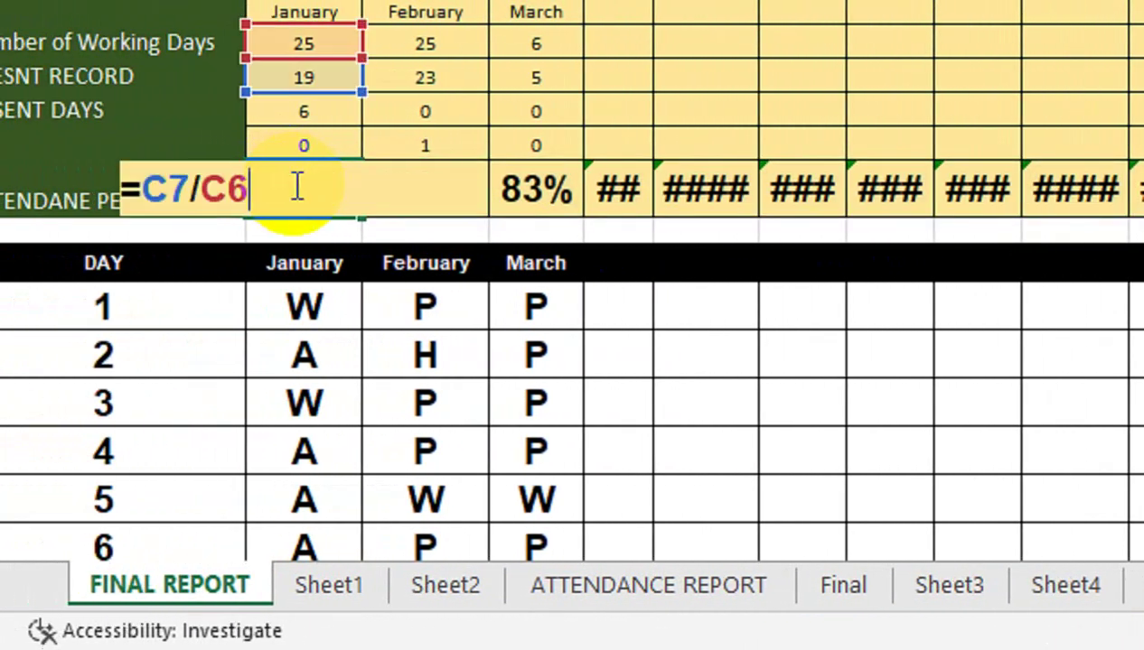
pyautogui.write('I')
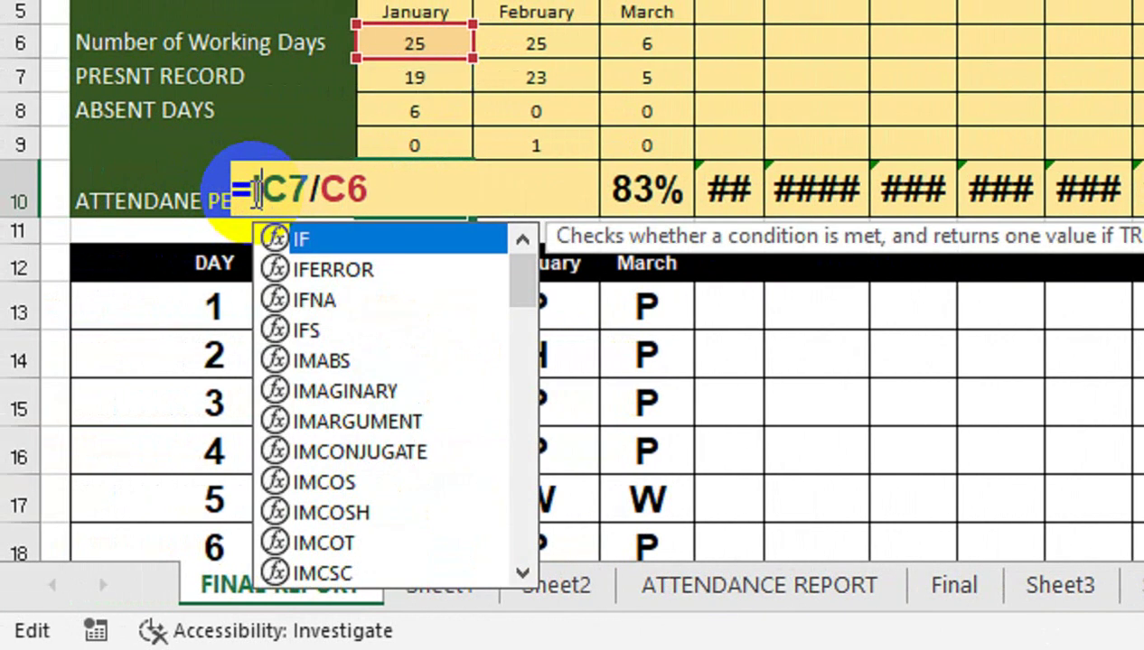
pyautogui.write('F')
pyautogui.press('Down')
pyautogui.press('Tab')
pyautogui.click(570, 199)
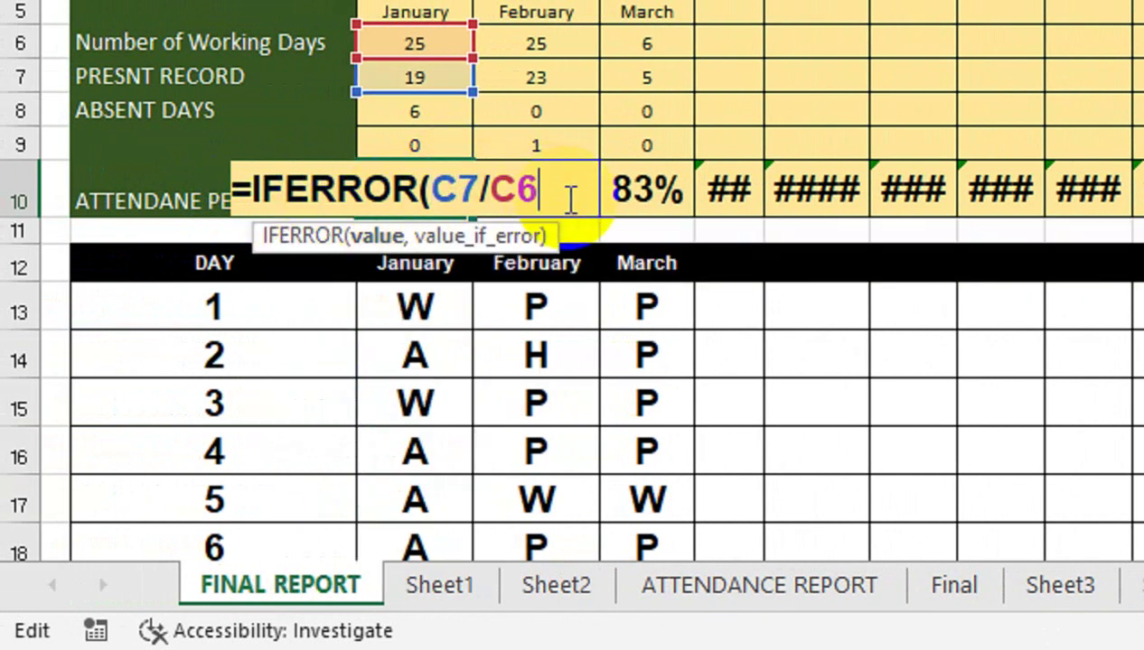
pyautogui.write(',"")')
pyautogui.press('Return')
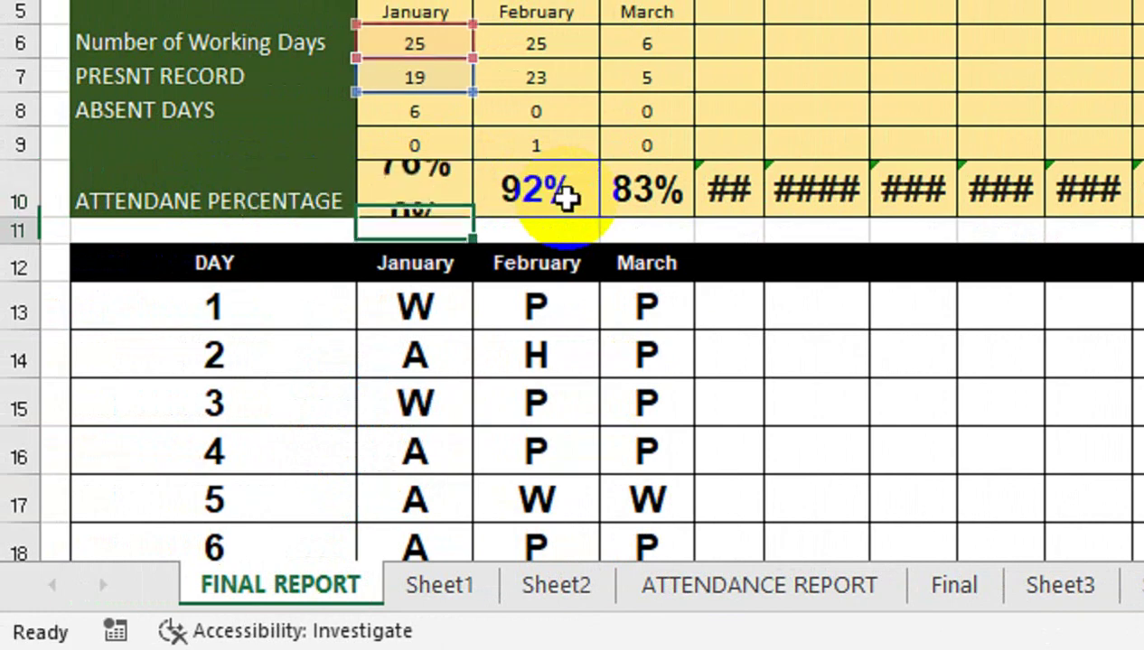
pyautogui.press('Up')
pyautogui.hotkey('shift', 'Right')
pyautogui.hotkey('shift', 'Right')
pyautogui.hotkey('shift', 'Right')
pyautogui.hotkey('shift', 'Right')
pyautogui.hotkey('shift', 'Right')
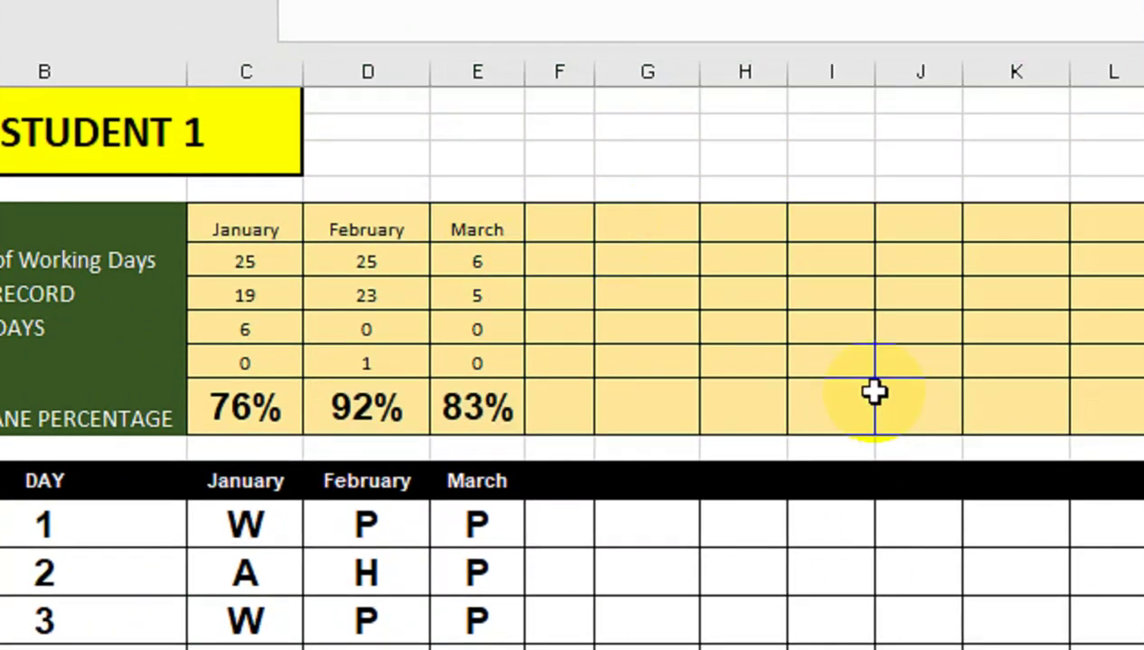
pyautogui.click(488, 256)
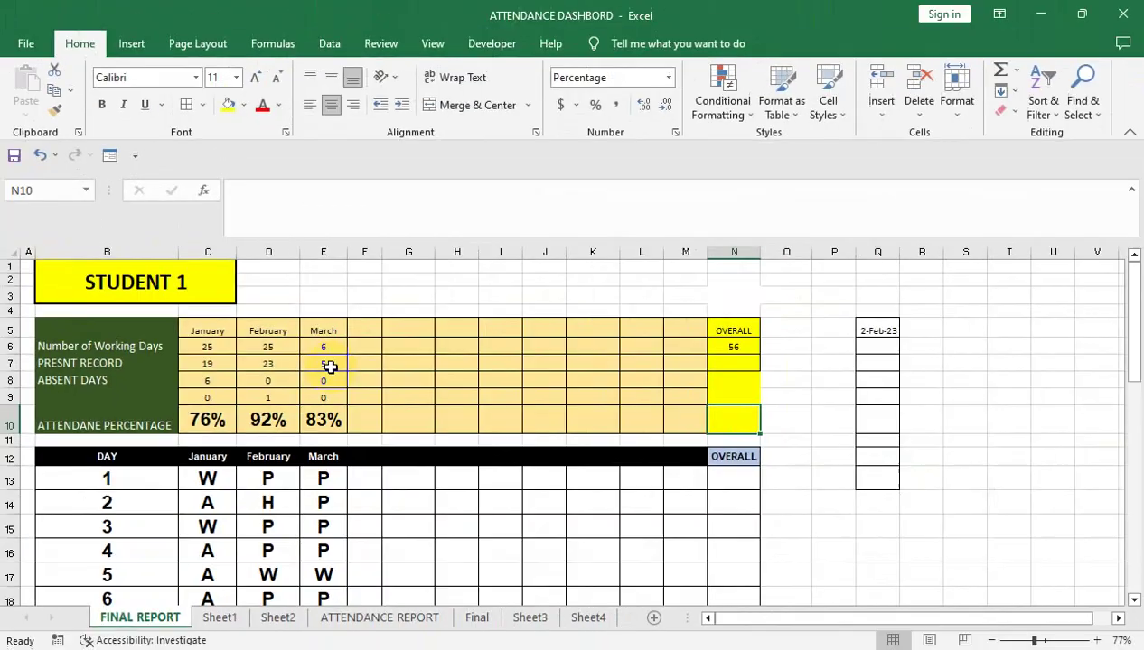
# Step: Review Sheet2's attendance grid and the F10 percentage formula on FINAL REPORT
pyautogui.click(277, 618)
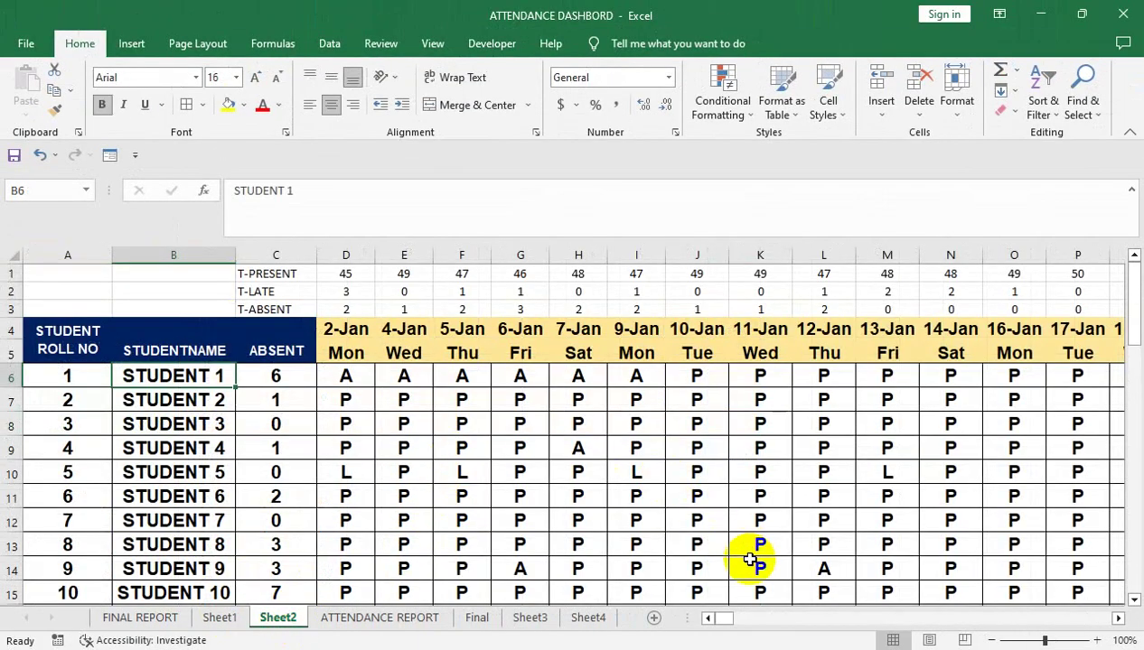
pyautogui.moveTo(727, 620); pyautogui.dragTo(766, 619)
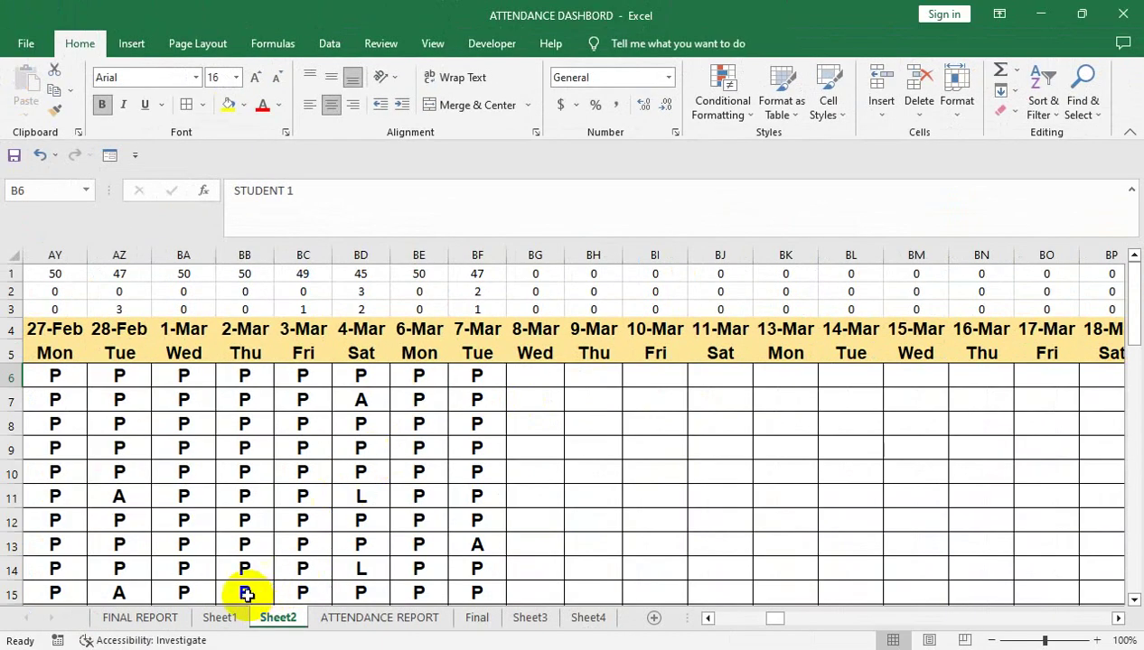
pyautogui.click(173, 617)
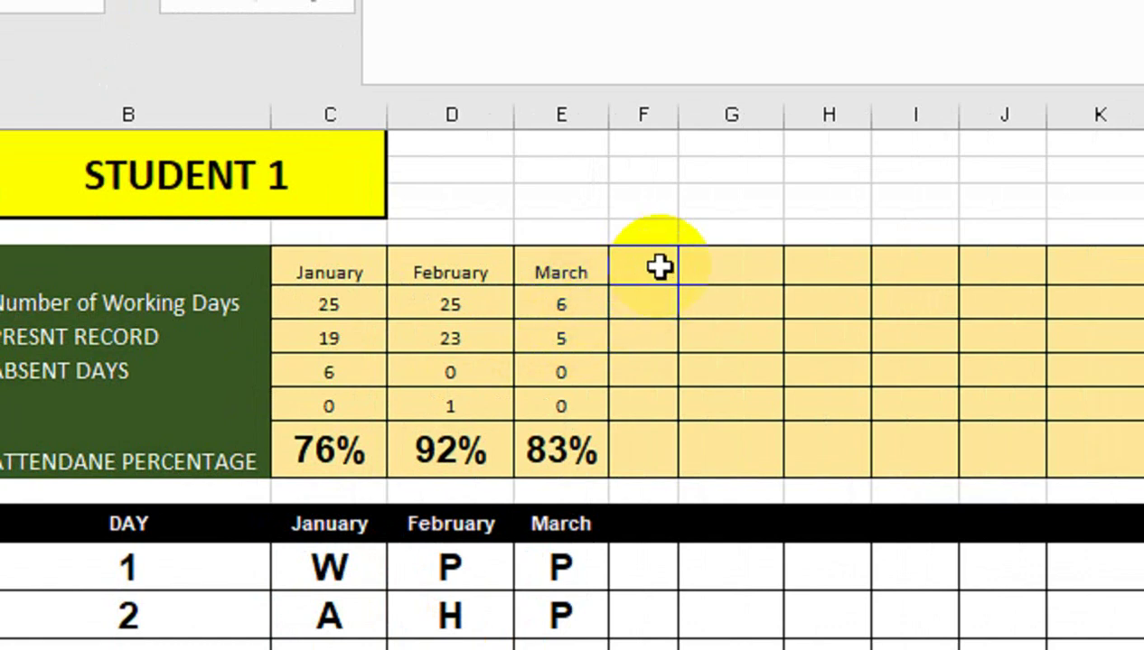
pyautogui.click(662, 420)
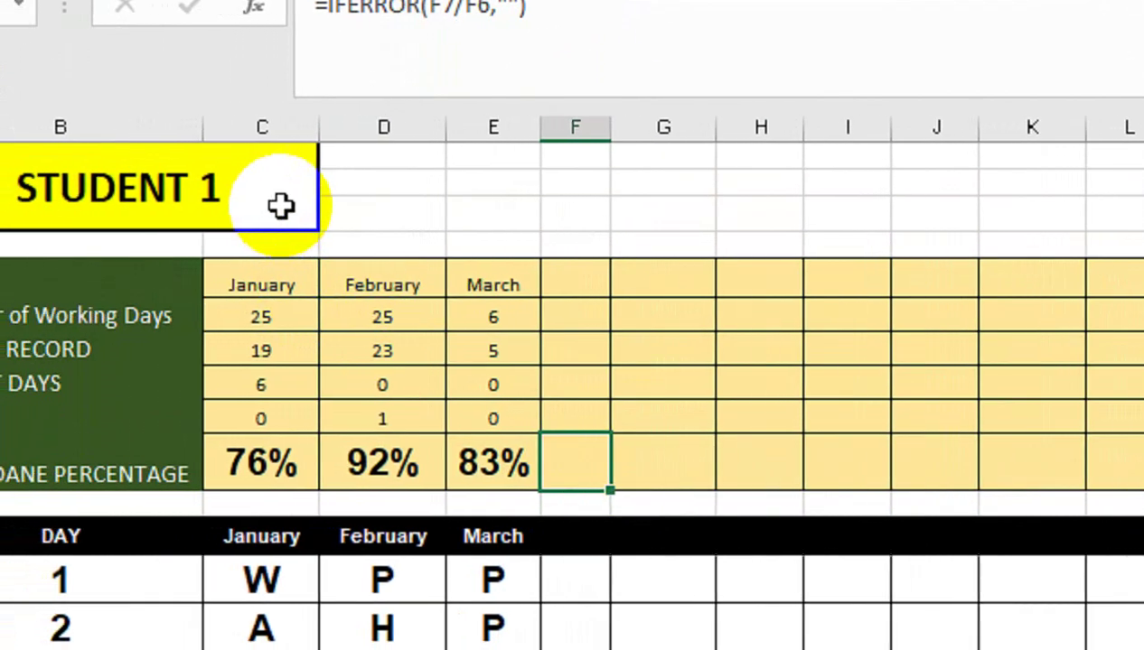
# Step: Choose STUDENT 4 from the B1 dropdown, showing 96% for January
pyautogui.click(281, 206)
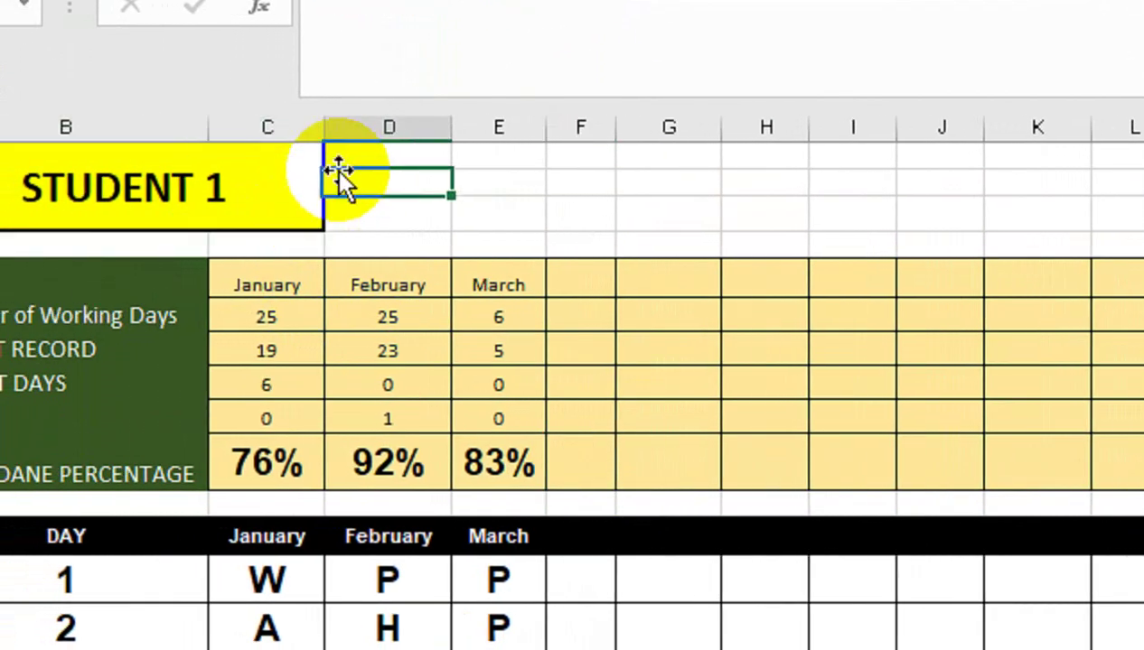
pyautogui.click(342, 163)
pyautogui.click(287, 237)
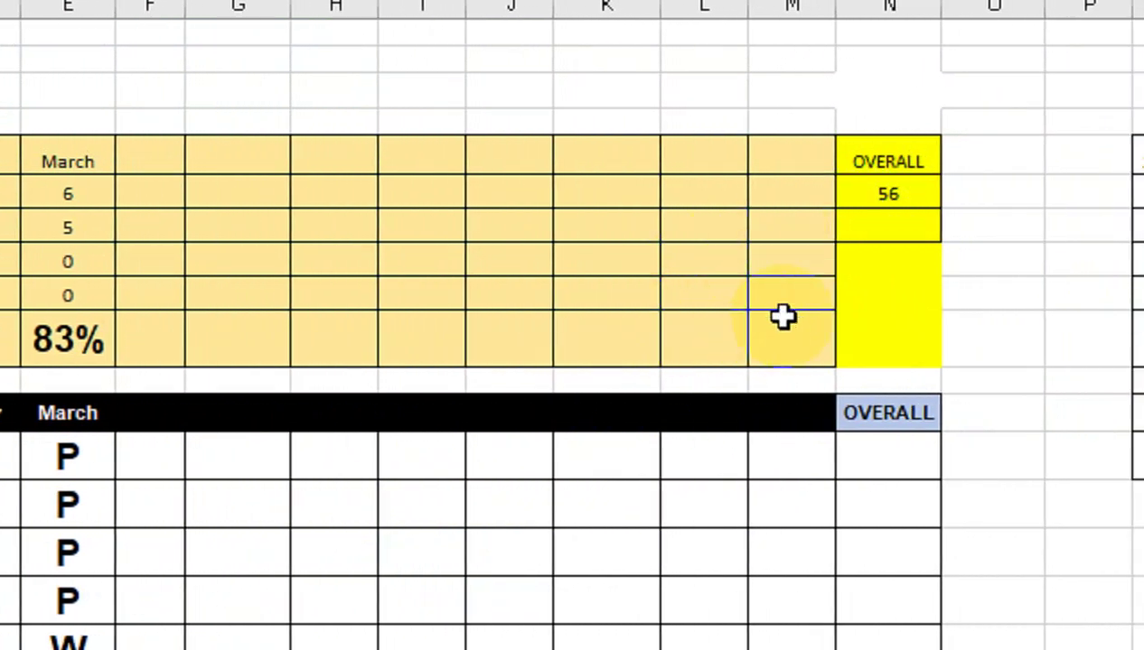
# Step: Enter =AVERAGE(C10:M10) in N10 for the overall percentage, 90%
pyautogui.click(862, 336)
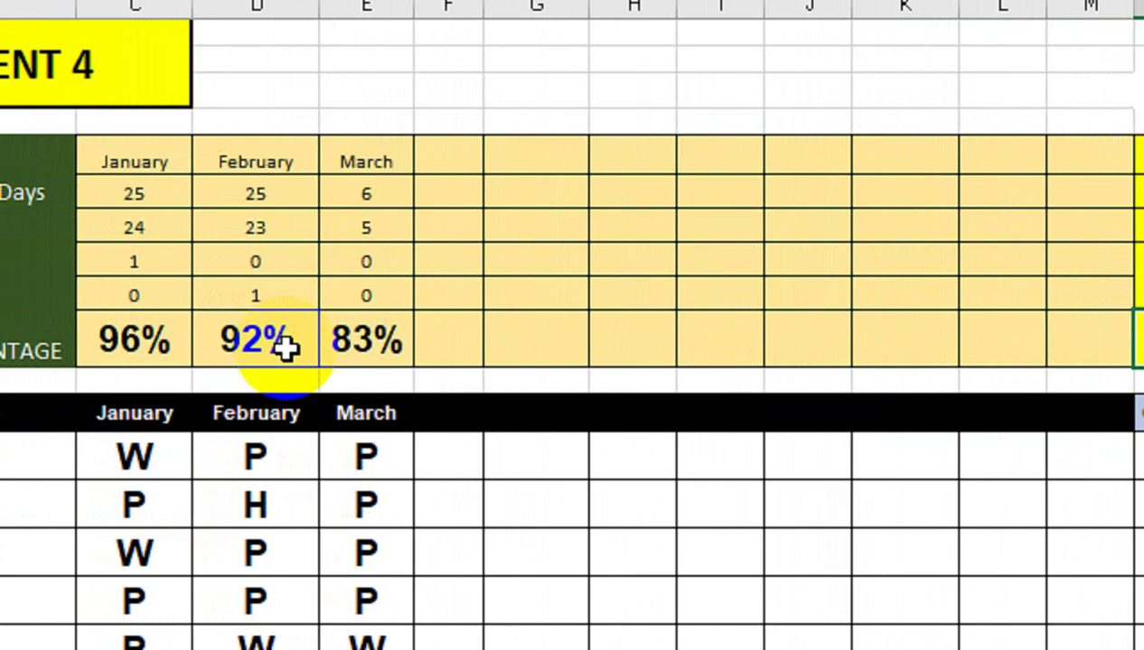
pyautogui.write('=A')
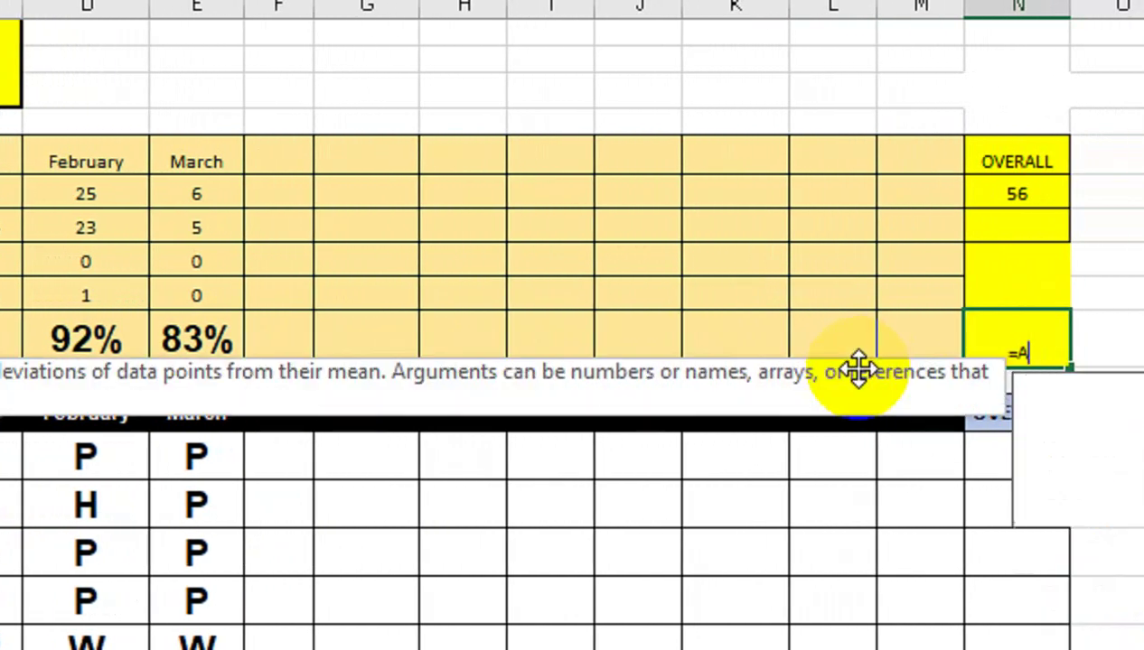
pyautogui.write('VERAGE(')
pyautogui.press('Left')
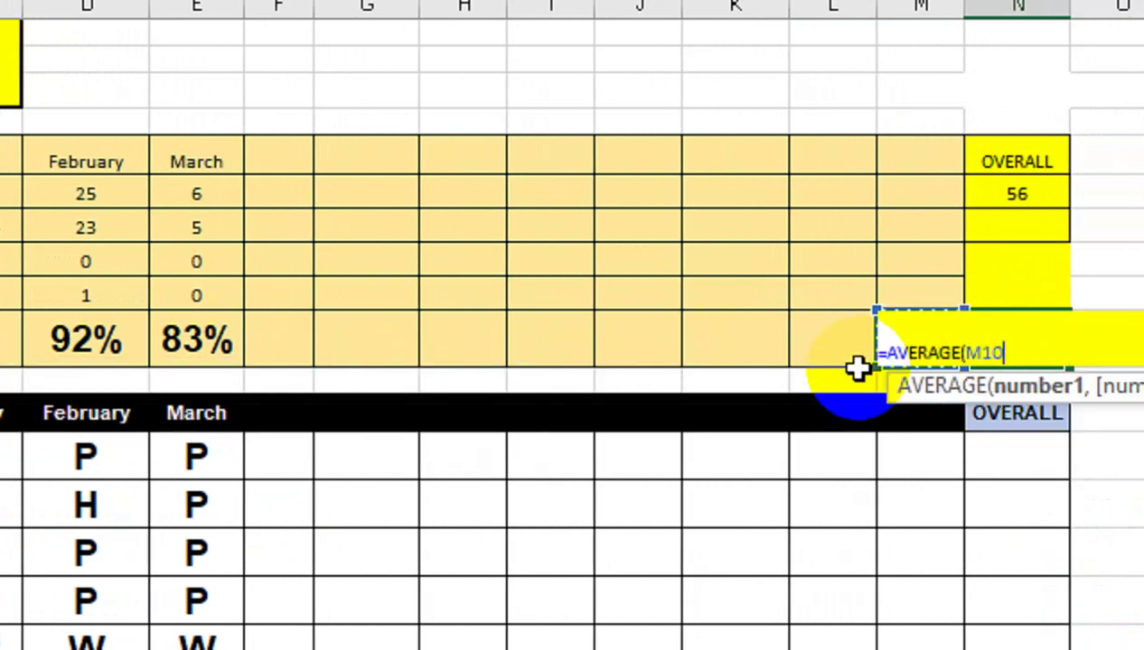
pyautogui.hotkey('ctrl', 'shift', 'Left')
pyautogui.hotkey('shift', 'Right')
pyautogui.hotkey('shift', 'Right')
pyautogui.hotkey('shift', 'Left')
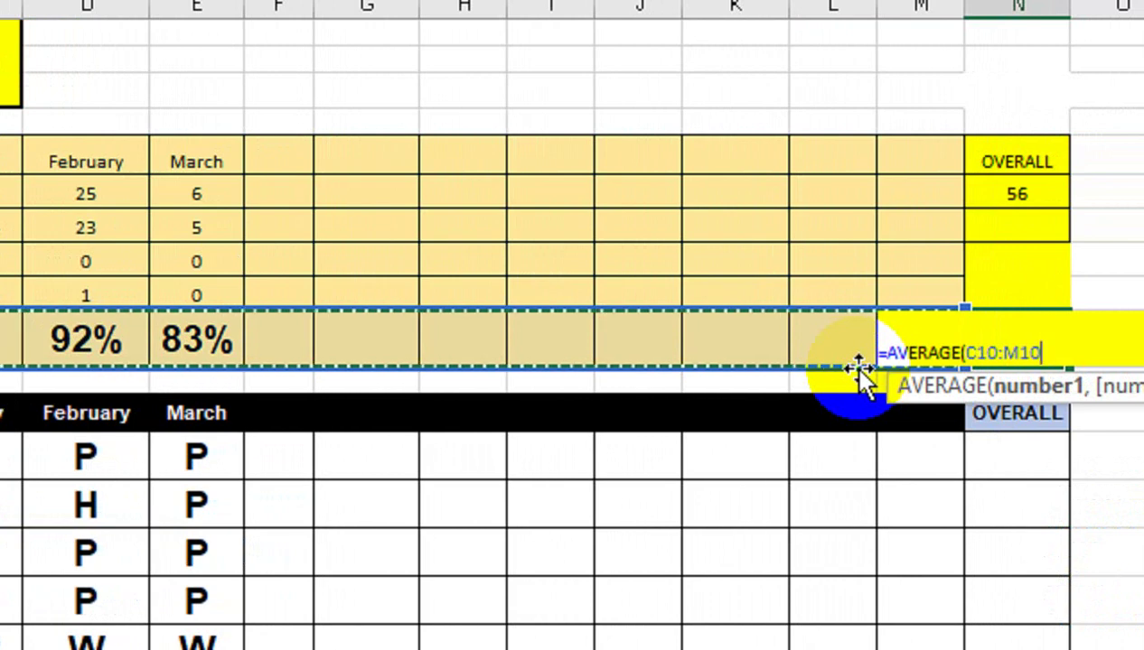
pyautogui.press('Return')
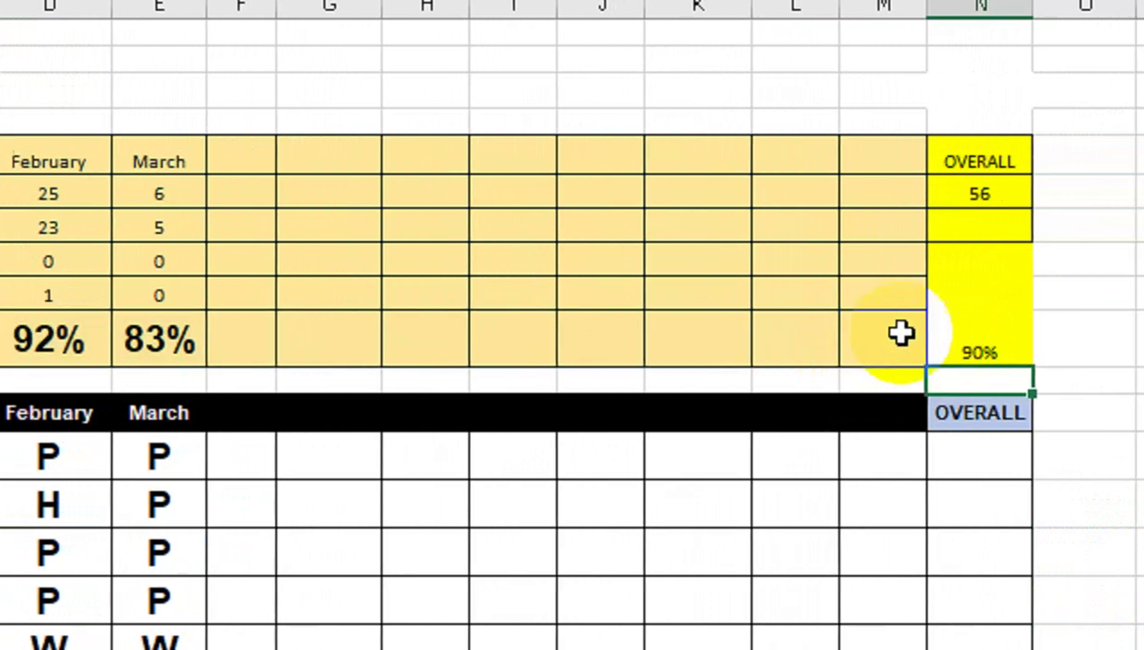
# Step: Give N10 a thick outside border and enlarge the 90% figure twice
pyautogui.click(980, 348)
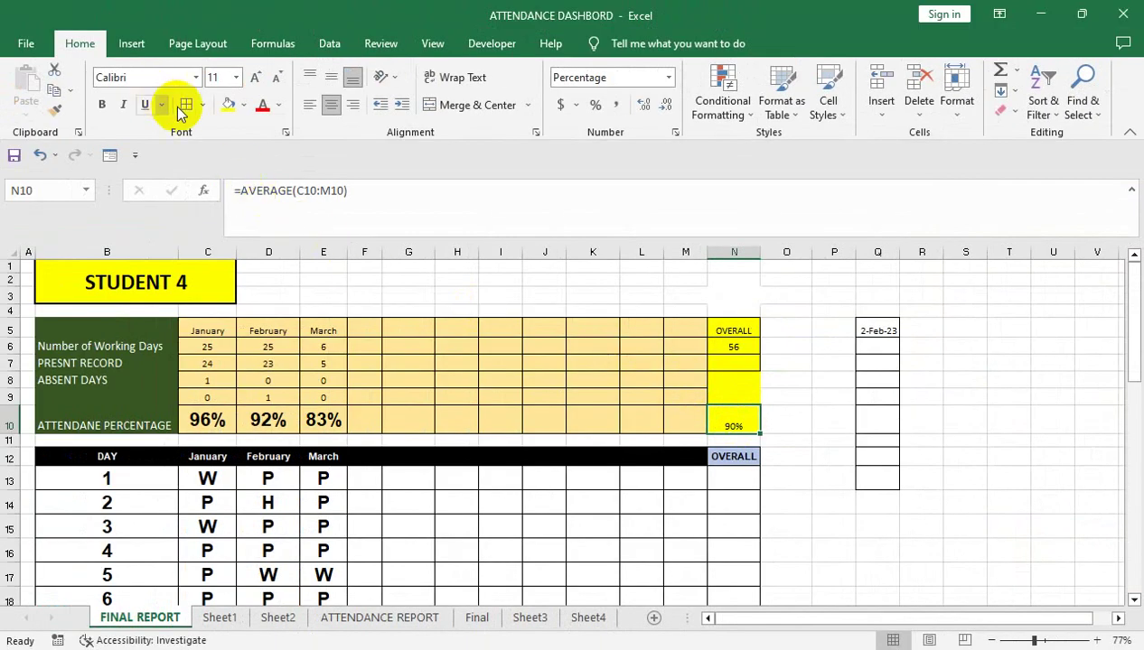
pyautogui.click(201, 105)
pyautogui.click(226, 301)
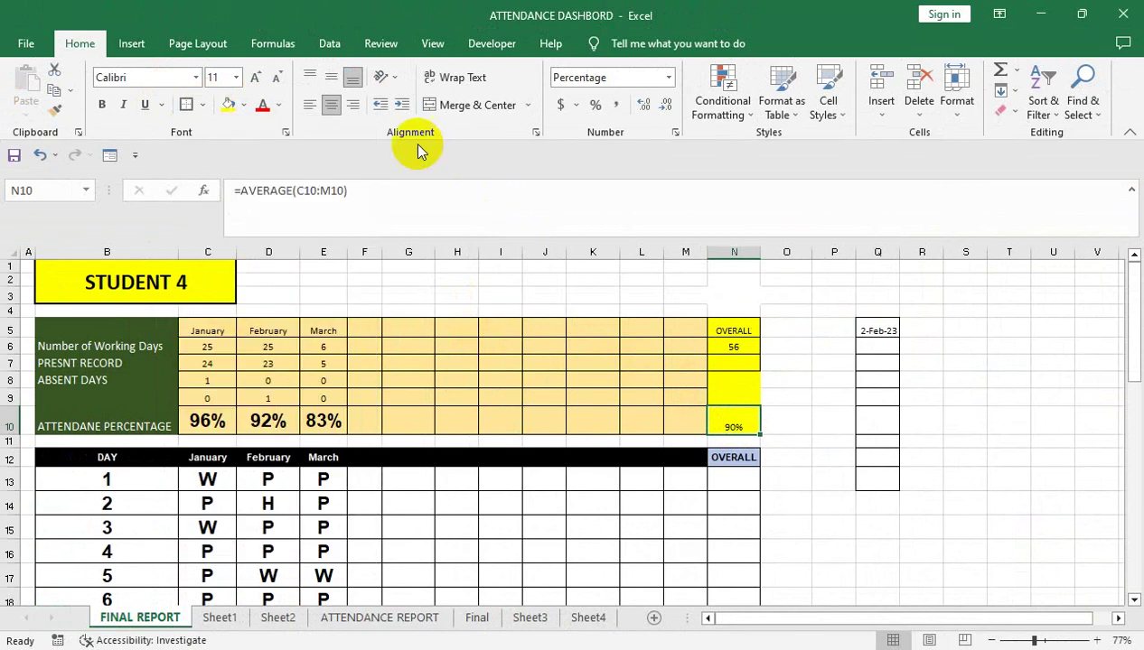
pyautogui.click(260, 80)
pyautogui.click(261, 80)
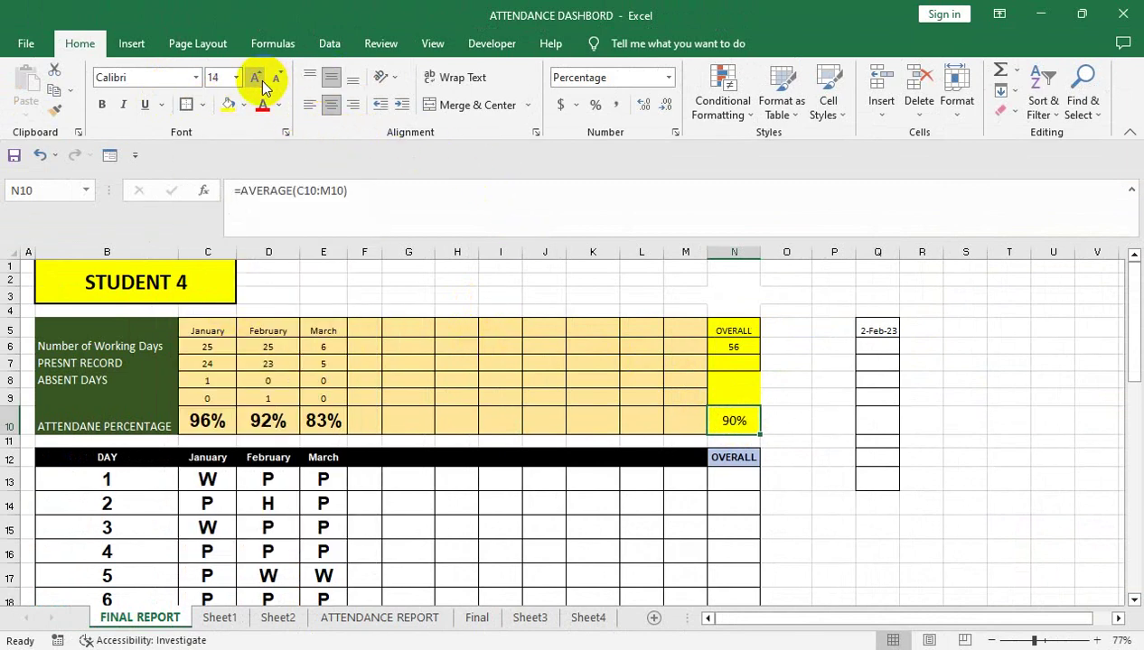
pyautogui.click(225, 285)
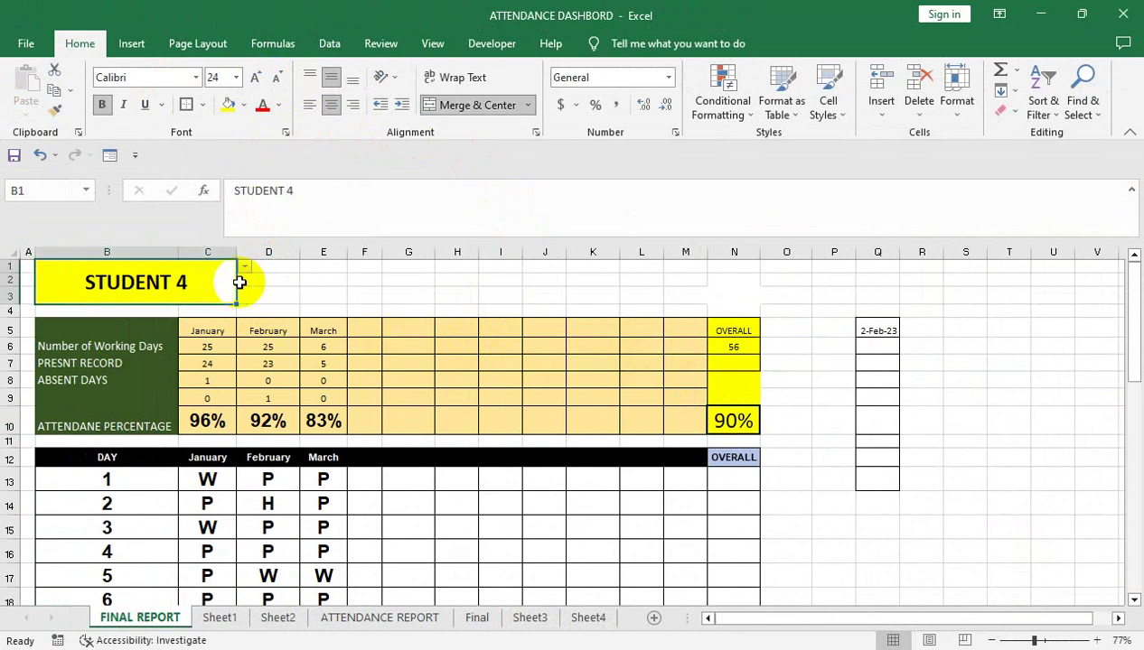
pyautogui.click(244, 265)
# Step: Switch the report back to STUDENT 1 and head the holiday dates HOLIDAYS
pyautogui.scroll(1, 249, 298)
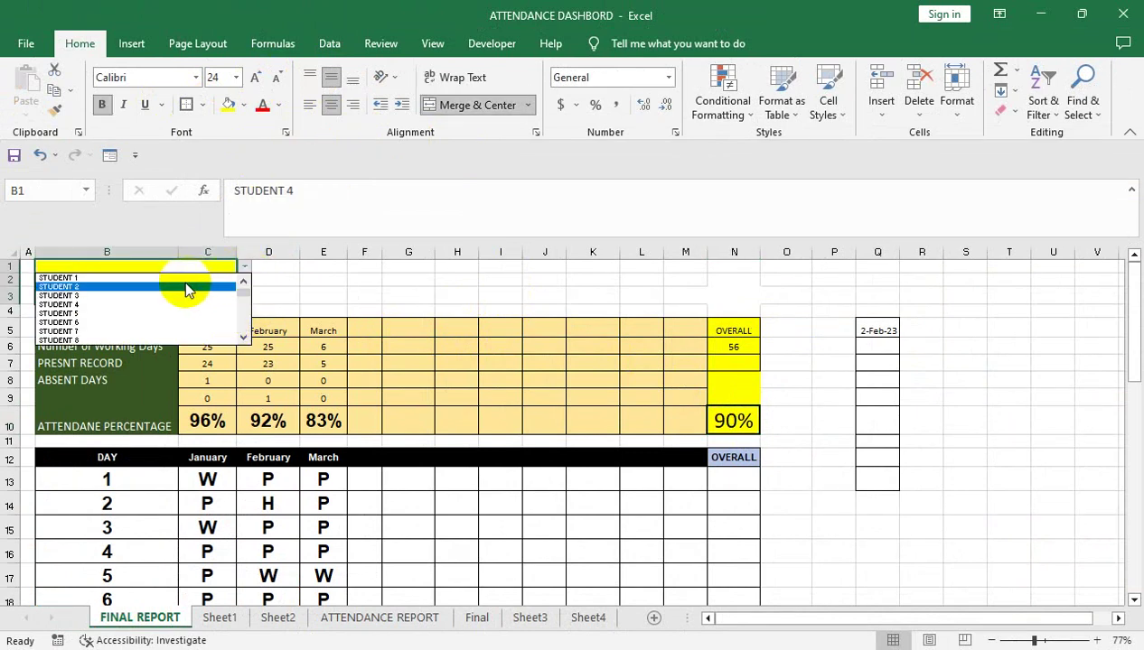
pyautogui.click(179, 277)
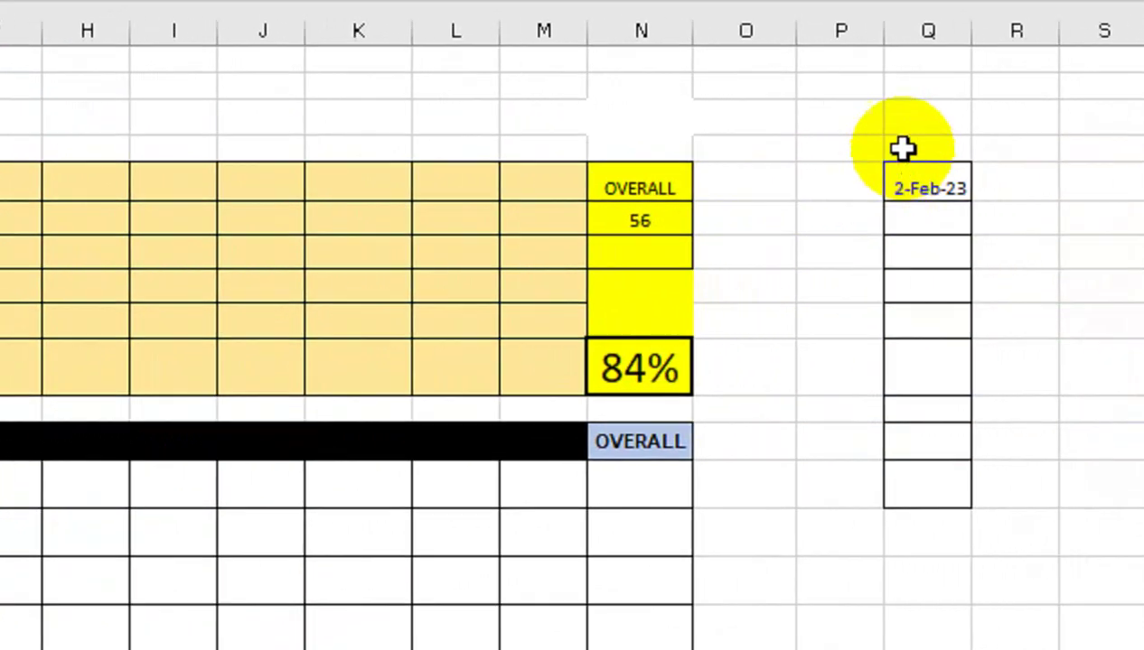
pyautogui.click(858, 169)
pyautogui.write('HOLIDAYS')
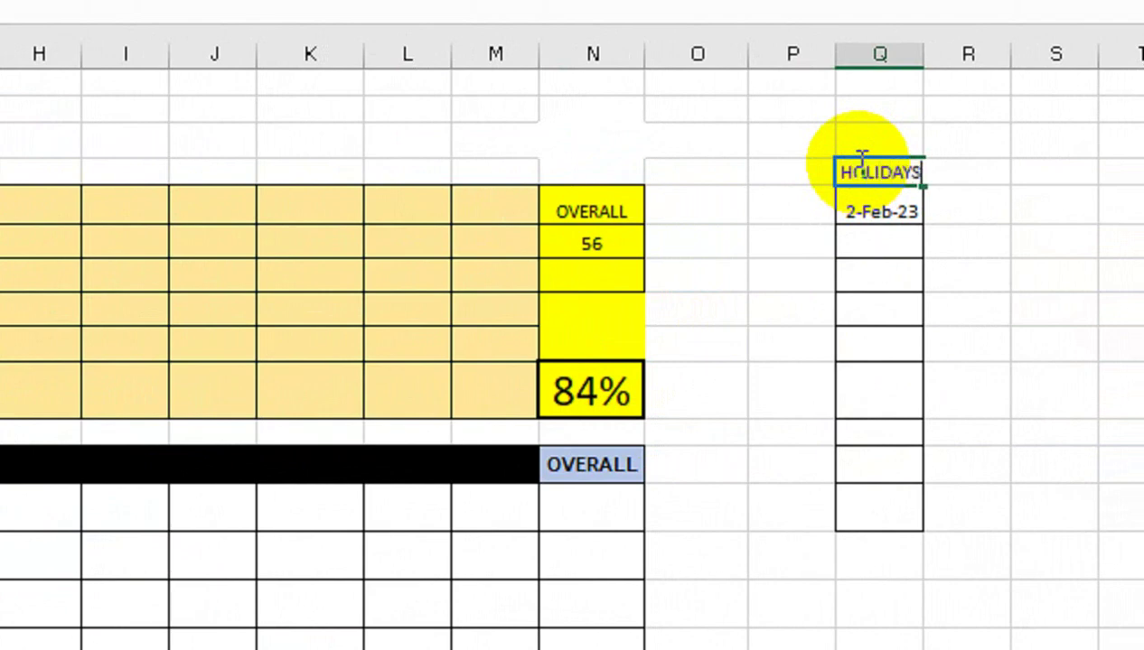
pyautogui.press('Return')
# Step: Hide column Q containing the holiday list
pyautogui.click(859, 247)
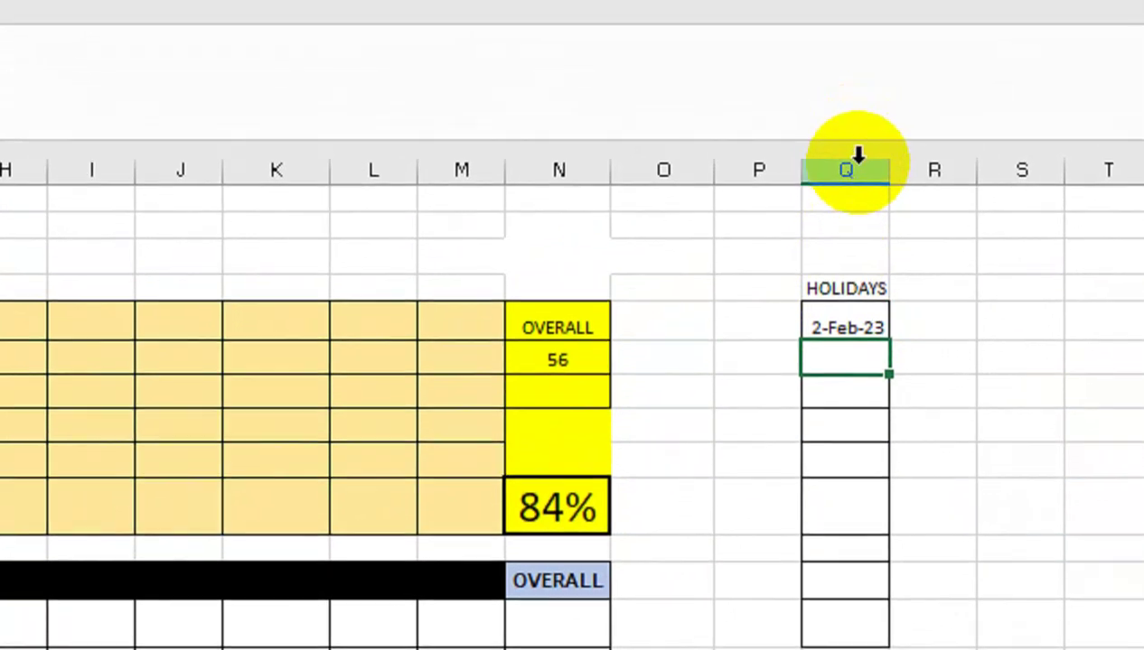
pyautogui.rightClick(867, 54)
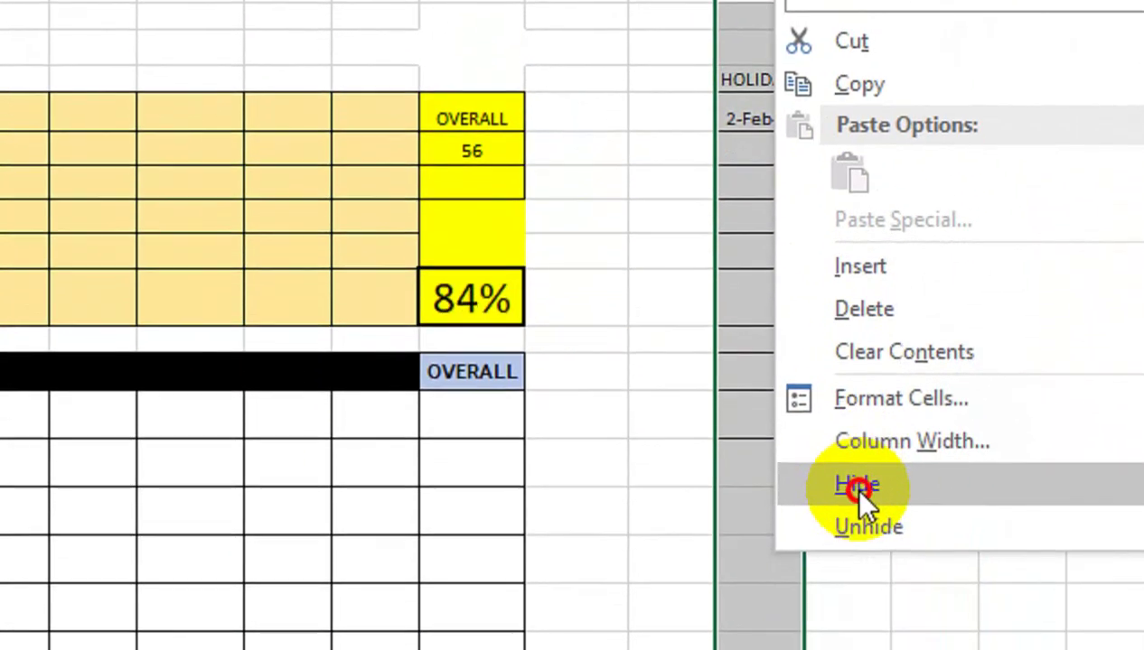
pyautogui.click(858, 487)
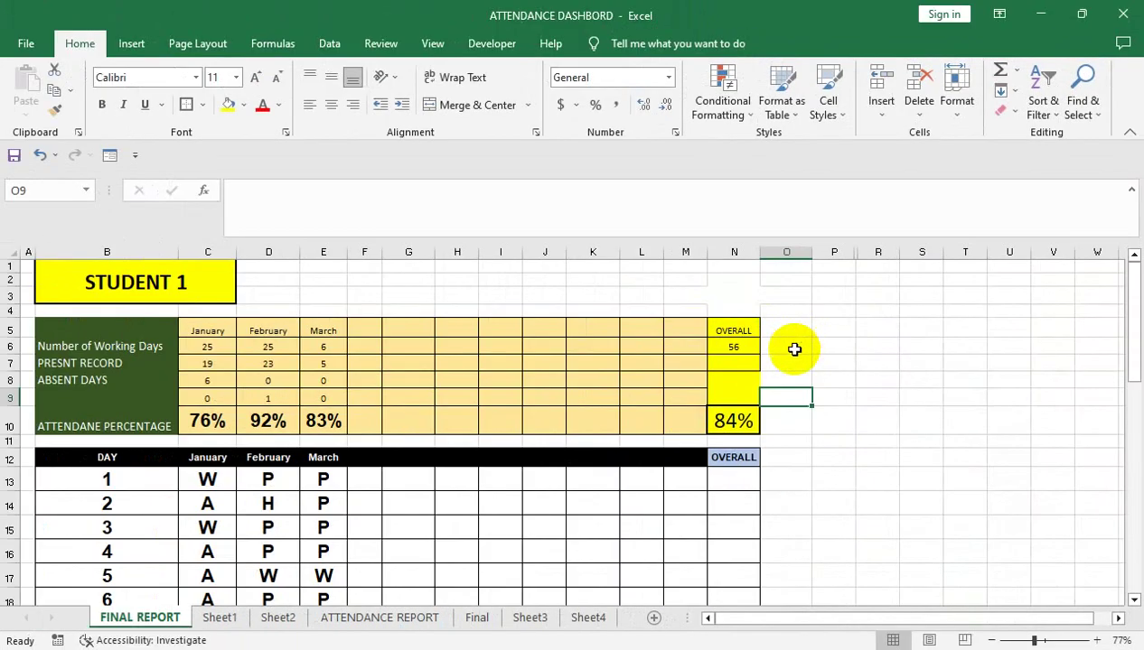
# Step: Copy N6's =SUM(C6:M6) down to N9, giving totals 56, 47, 6 and 1
pyautogui.click(740, 365)
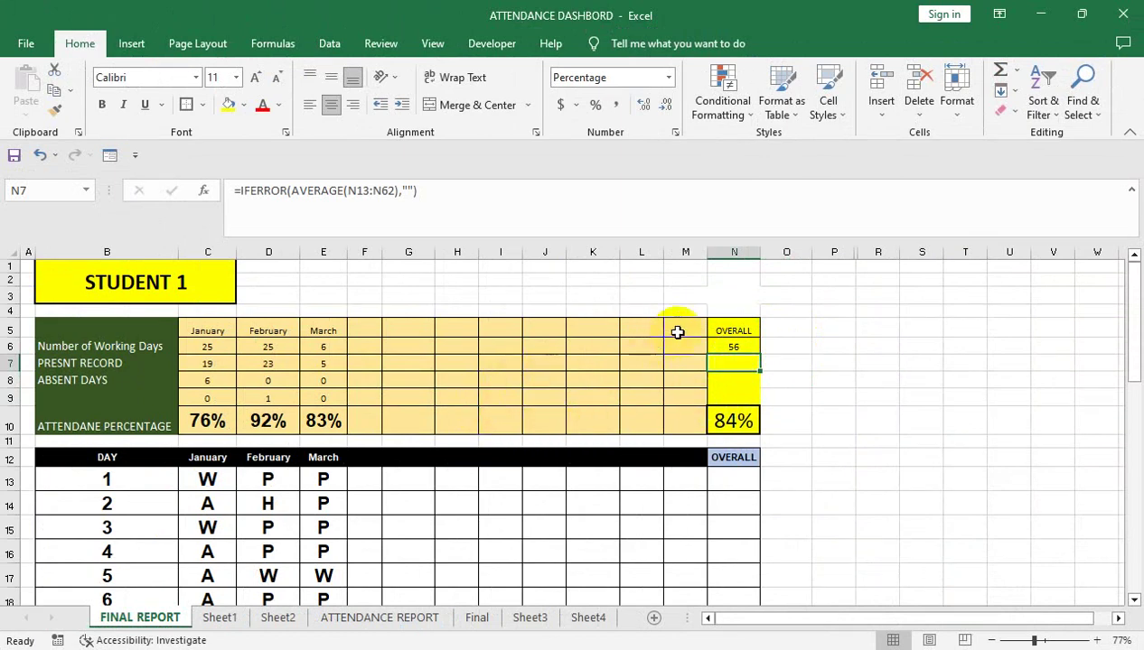
pyautogui.doubleClick(728, 347)
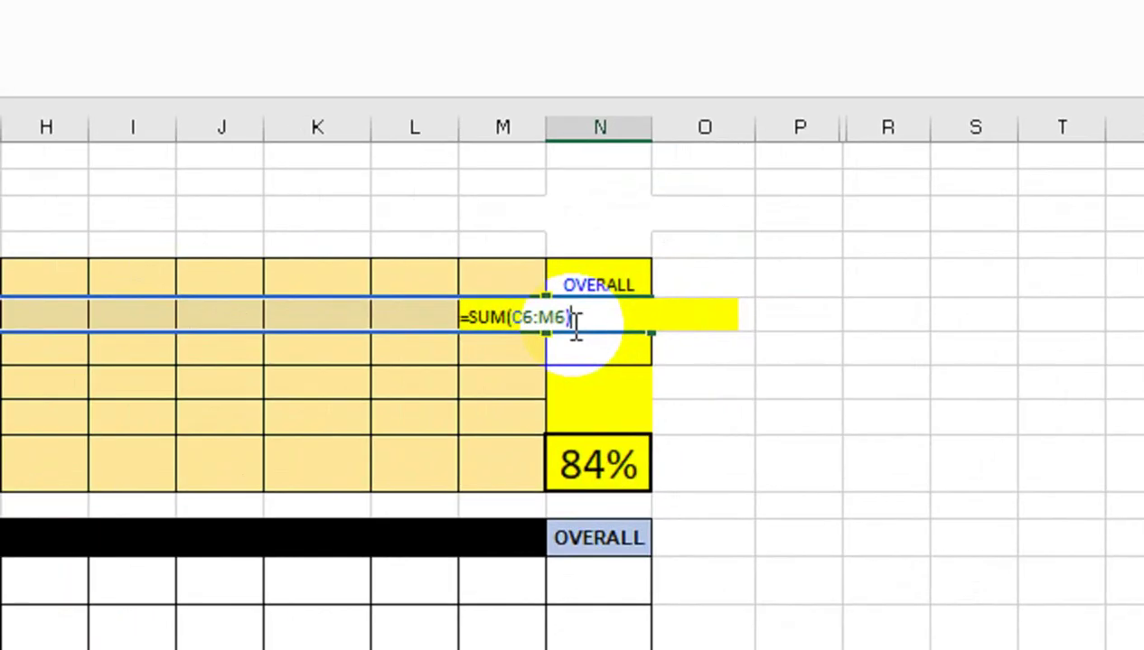
pyautogui.press('Return')
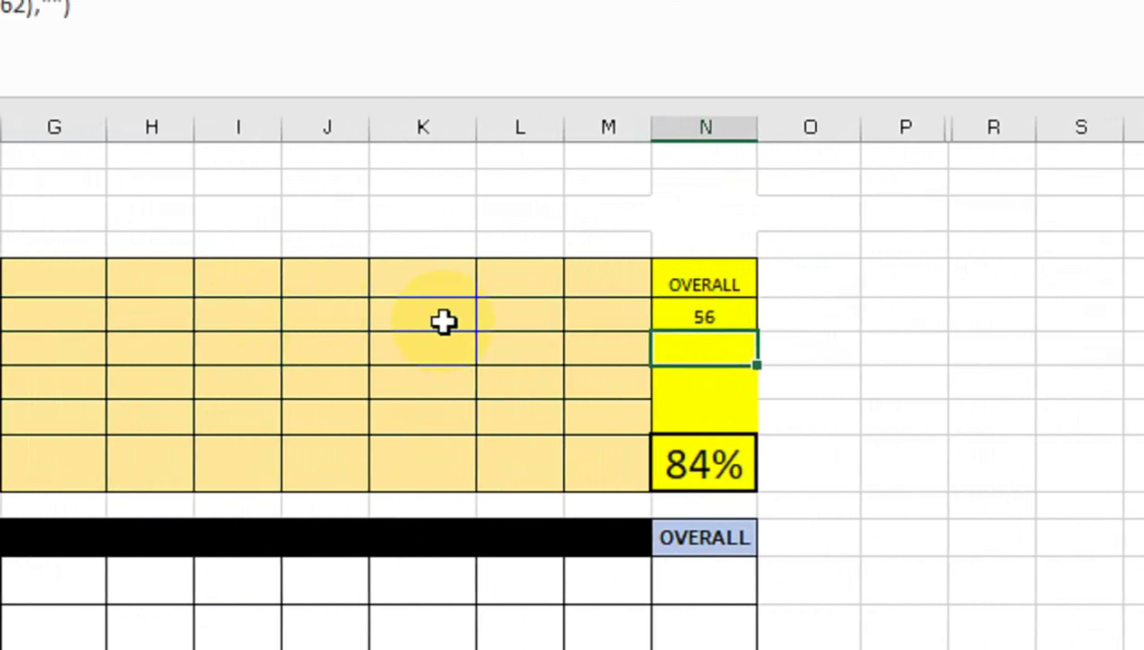
pyautogui.click(736, 314)
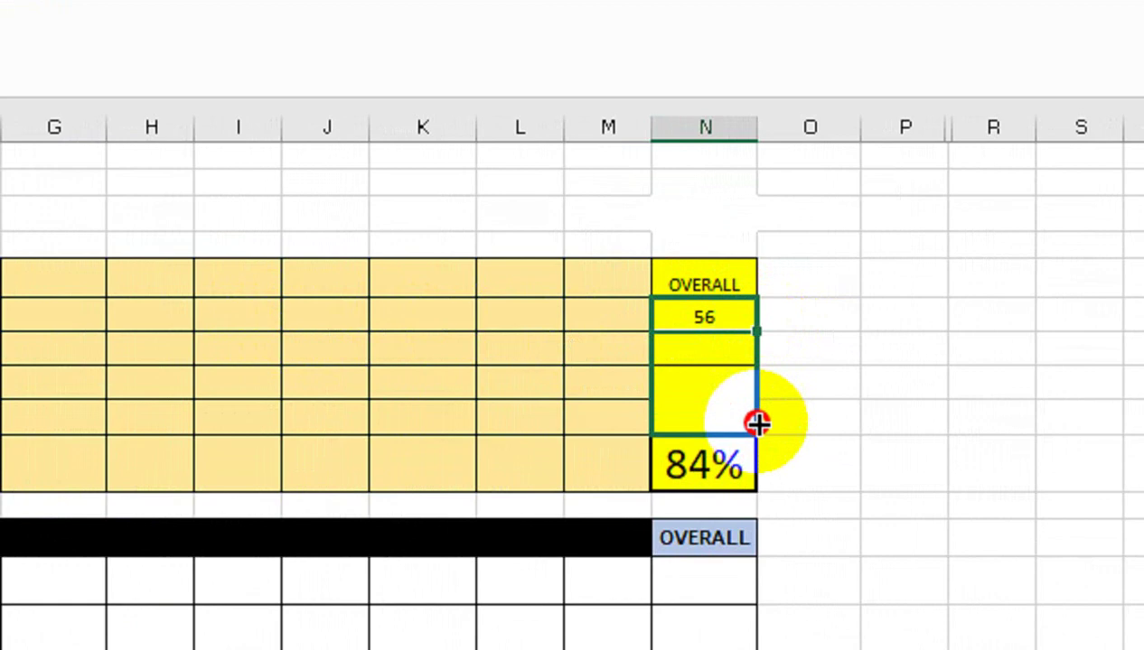
pyautogui.moveTo(763, 334); pyautogui.dragTo(758, 421)
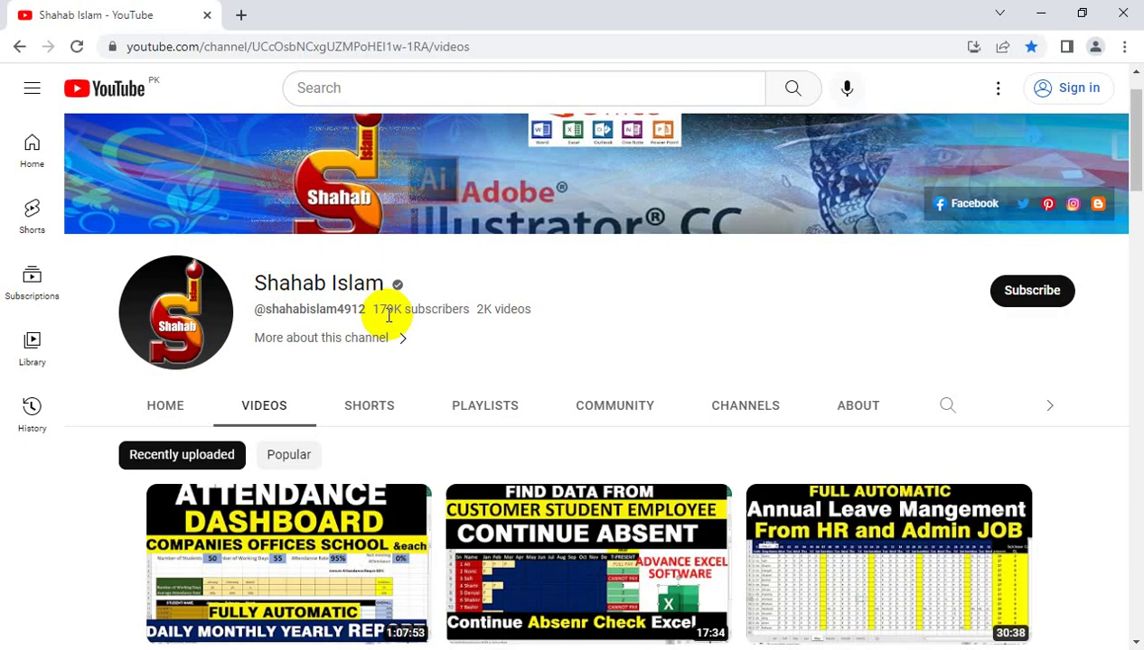
pyautogui.click(1134, 329)
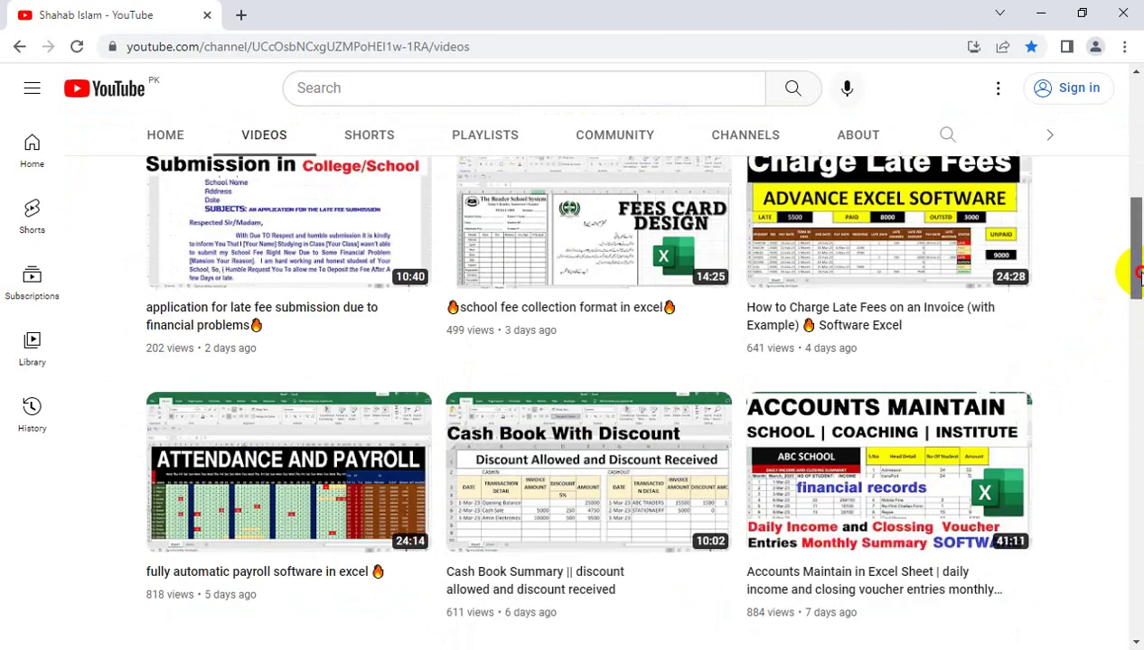
pyautogui.moveTo(1134, 324); pyautogui.dragTo(1135, 154)
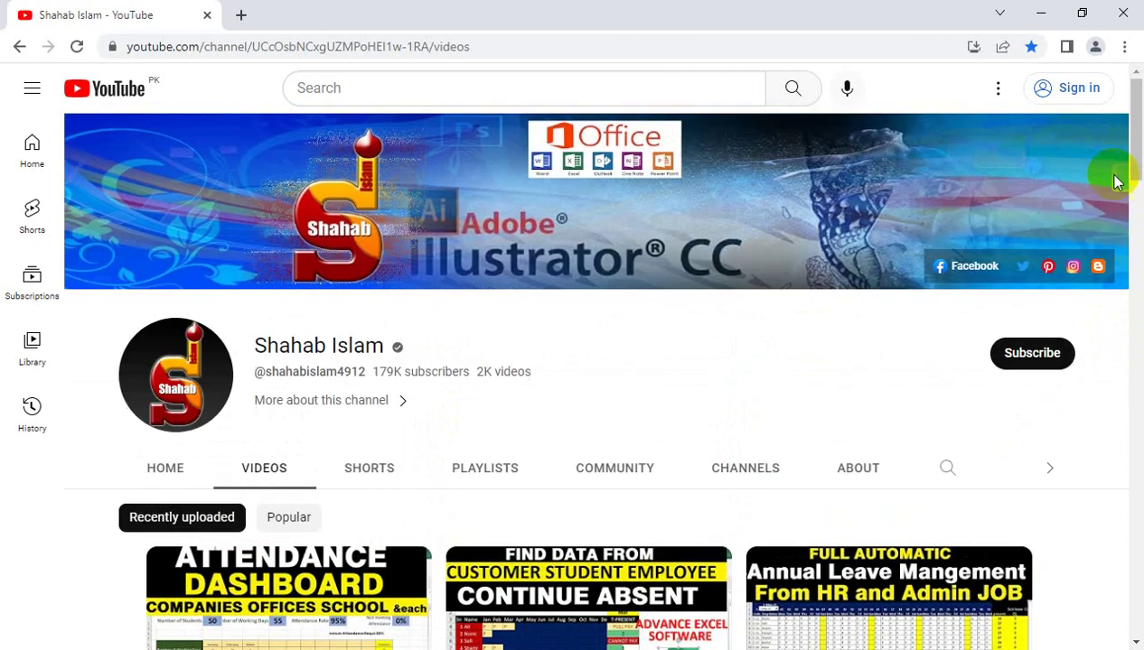